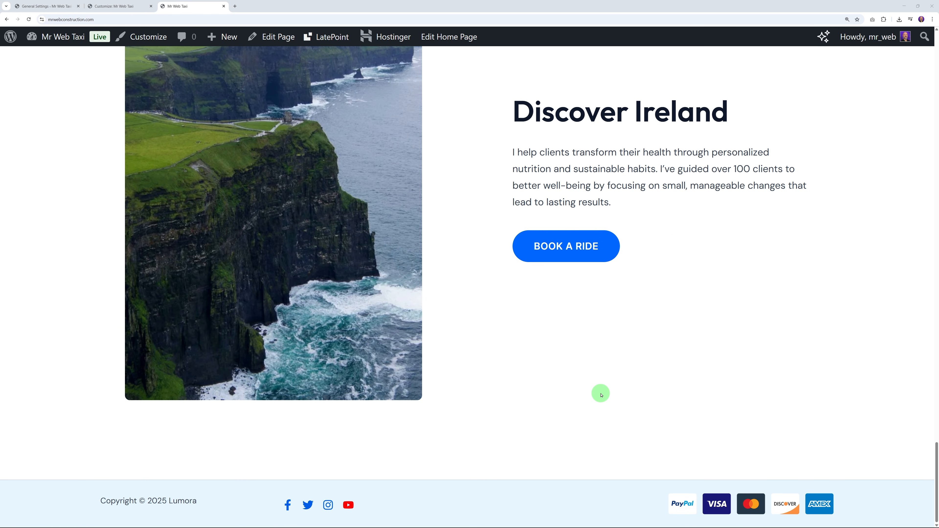
# Step: Start a ride booking with pickup on 30 May 2025 at 10:30 am
pyautogui.click(567, 246)
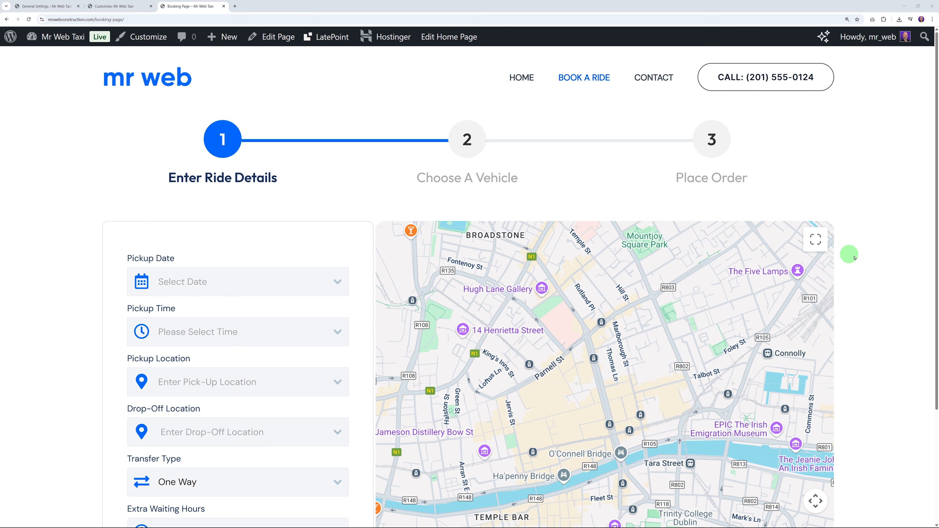
pyautogui.scroll(-4, 864, 266)
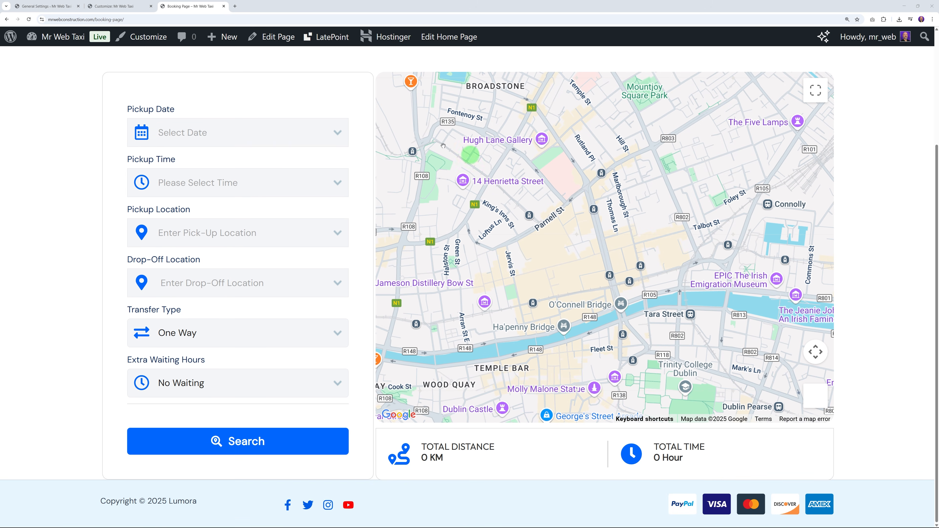
pyautogui.click(287, 134)
pyautogui.click(265, 330)
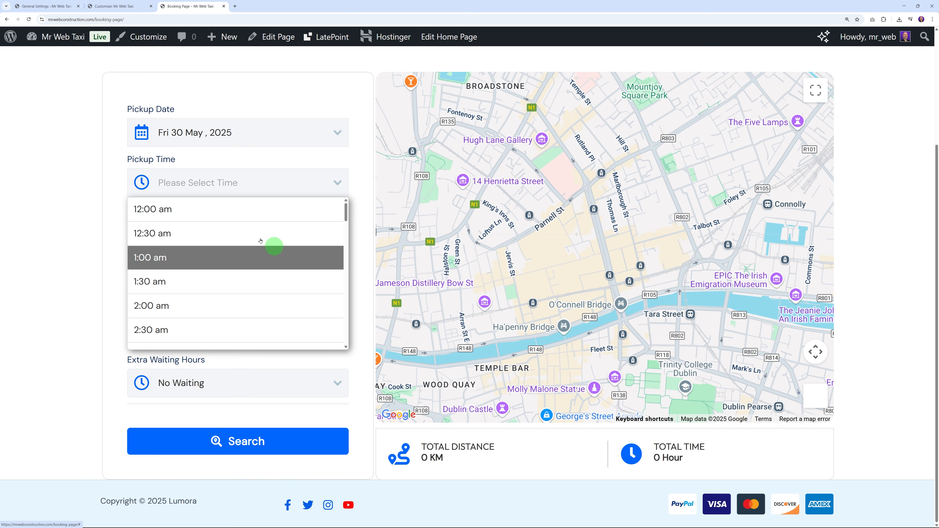
pyautogui.scroll(-10, 252, 296)
pyautogui.click(227, 259)
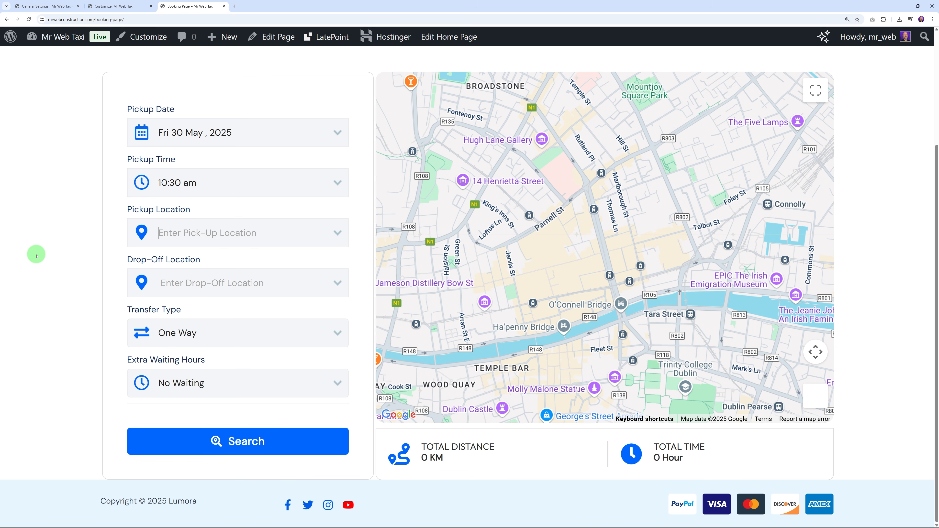
# Step: Set pickup to O'Connell Street Upper and drop-off to Ashtown, Dublin, Ireland
pyautogui.write('oconnell')
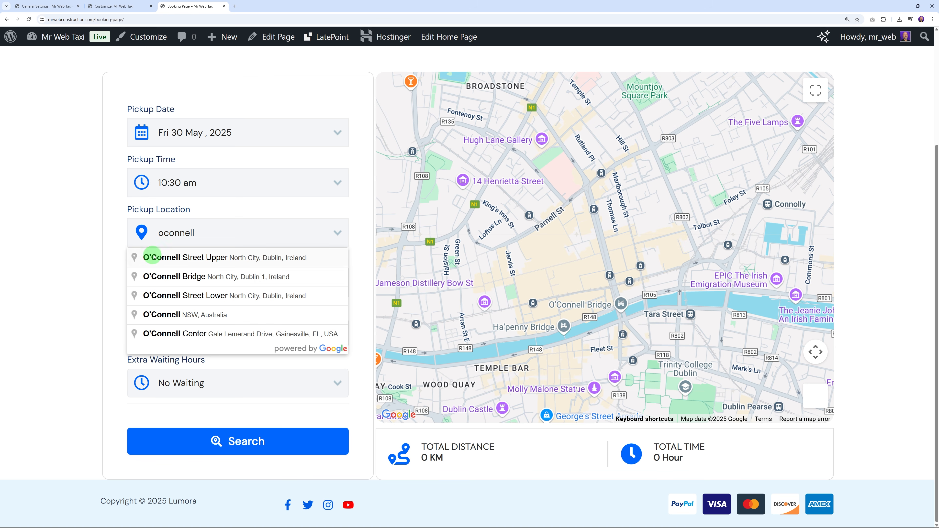
pyautogui.click(154, 257)
pyautogui.click(189, 282)
pyautogui.write('Asht')
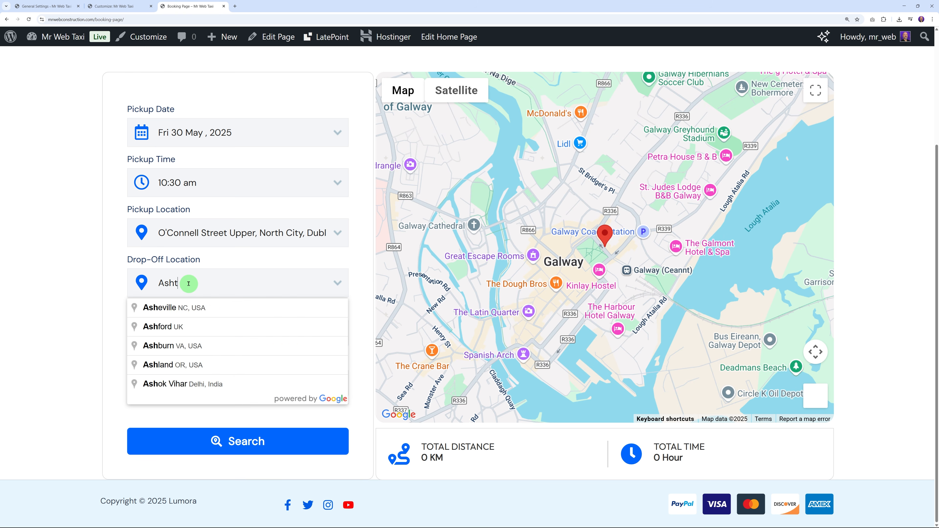
pyautogui.write('own')
pyautogui.click(191, 307)
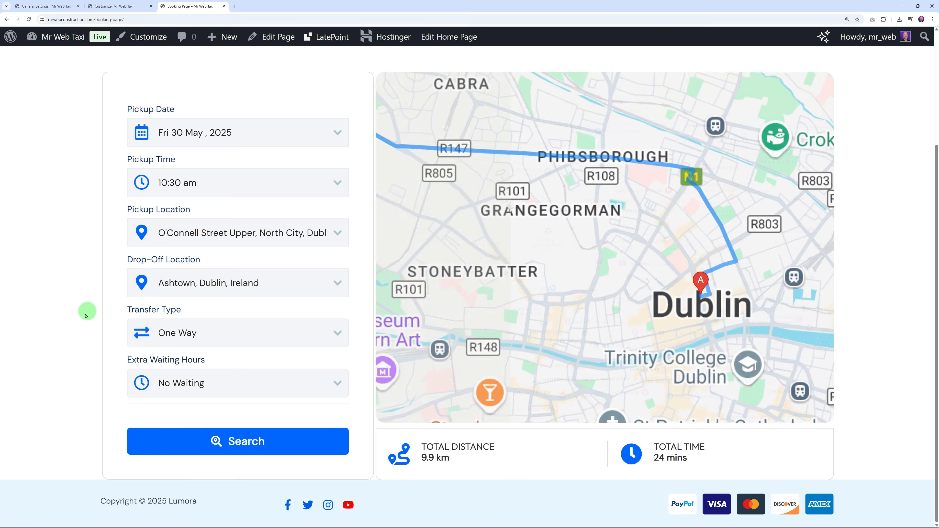
# Step: Keep One Way transfer and No Waiting, then search for available vehicles
pyautogui.click(243, 328)
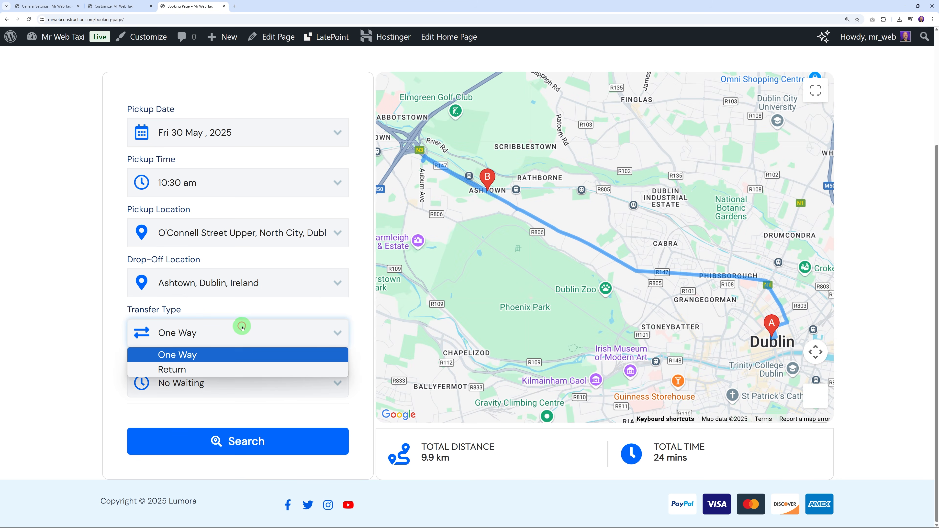
pyautogui.click(232, 334)
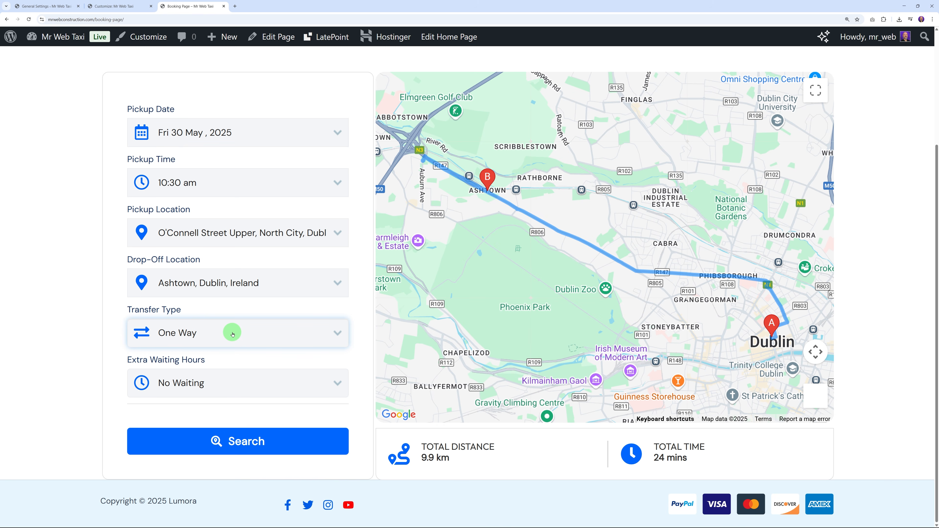
pyautogui.click(281, 385)
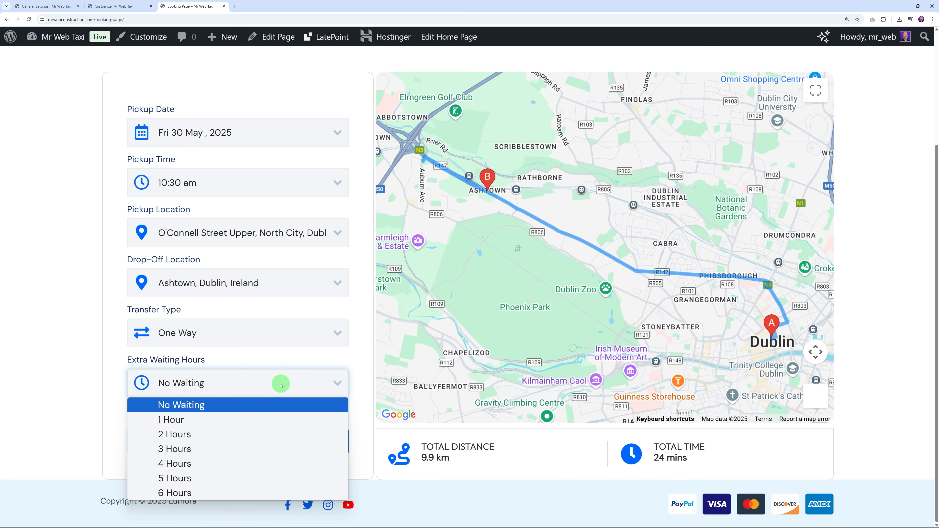
pyautogui.click(228, 388)
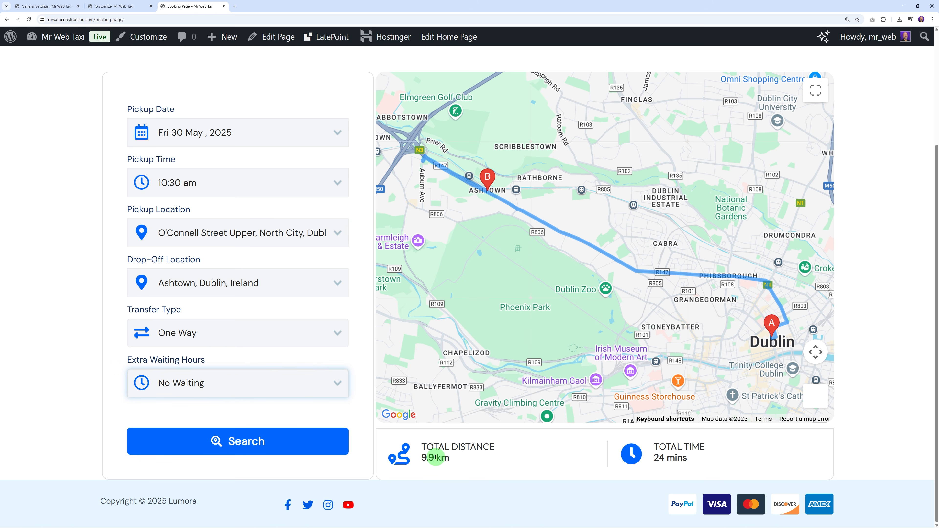
pyautogui.click(293, 449)
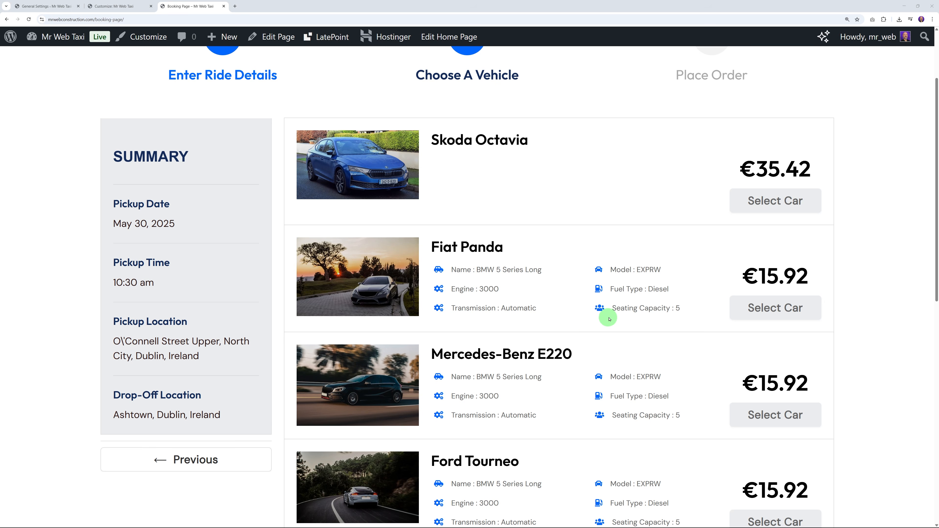
# Step: Select the Skoda Octavia and book it, continuing to checkout
pyautogui.scroll(-10, 610, 319)
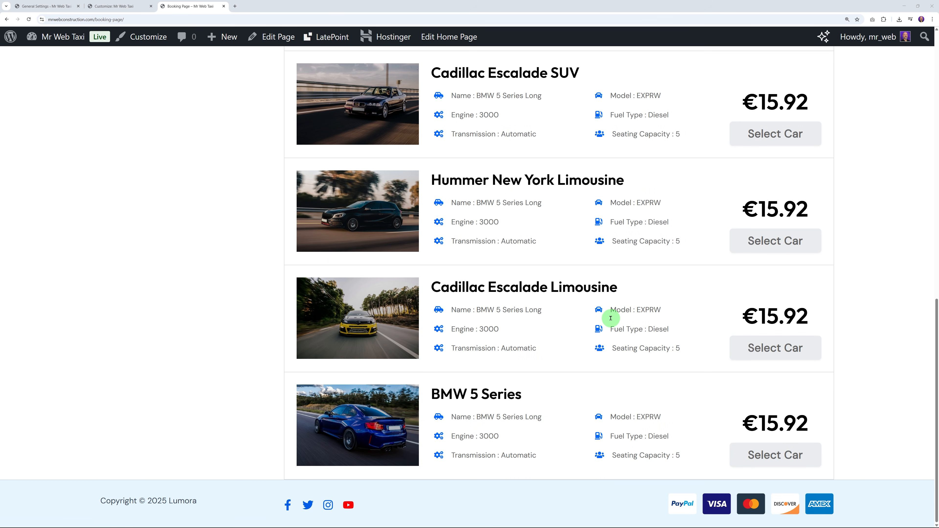
pyautogui.scroll(10, 610, 318)
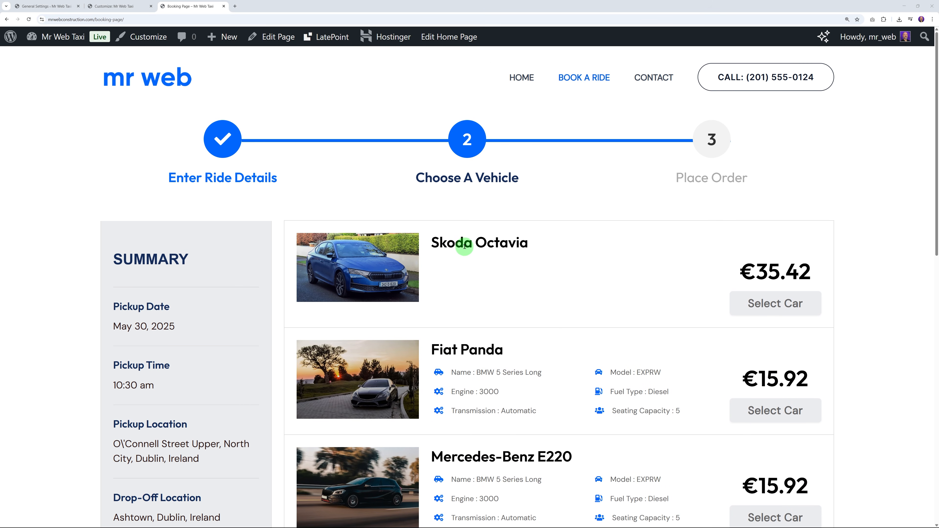
pyautogui.click(778, 302)
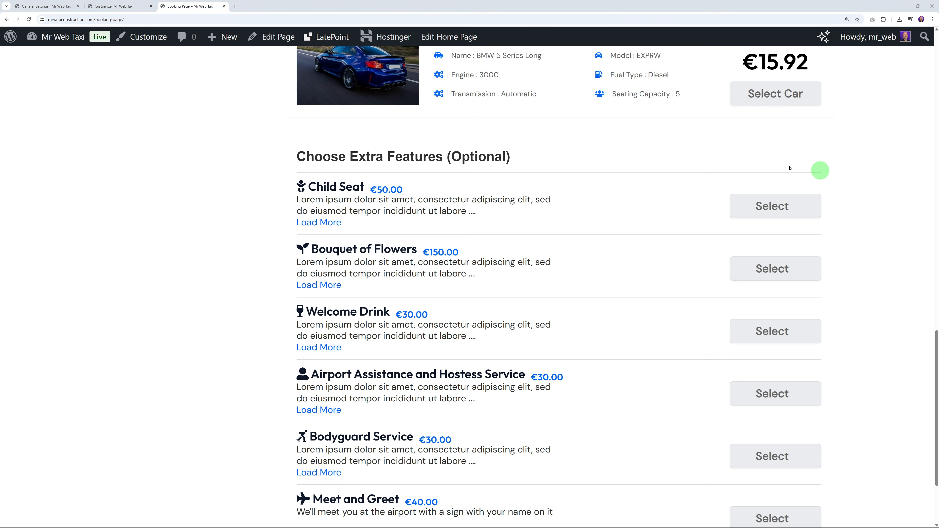
pyautogui.scroll(-3, 596, 229)
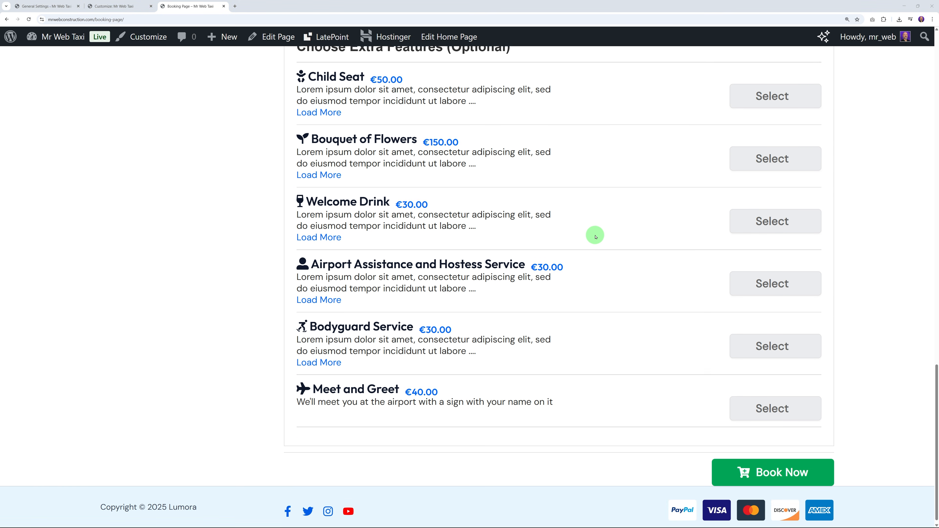
pyautogui.click(772, 469)
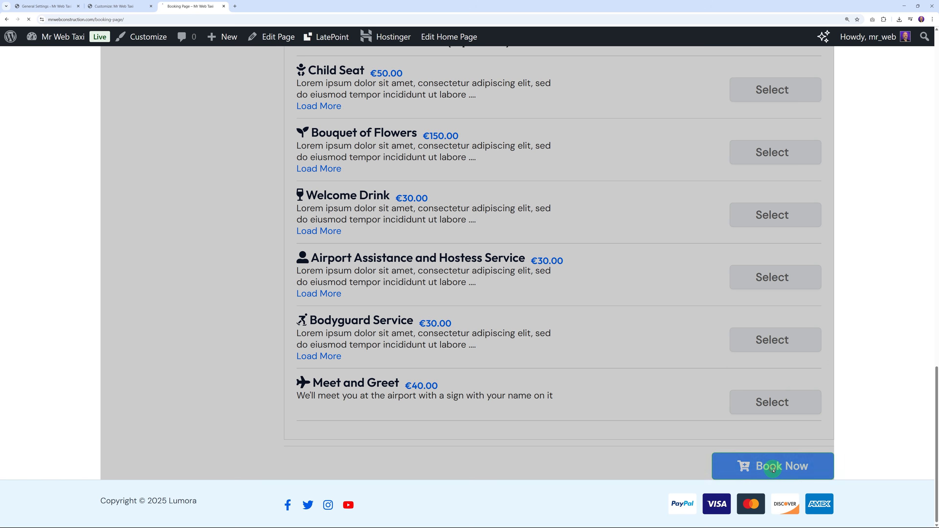
pyautogui.scroll(-6, 878, 316)
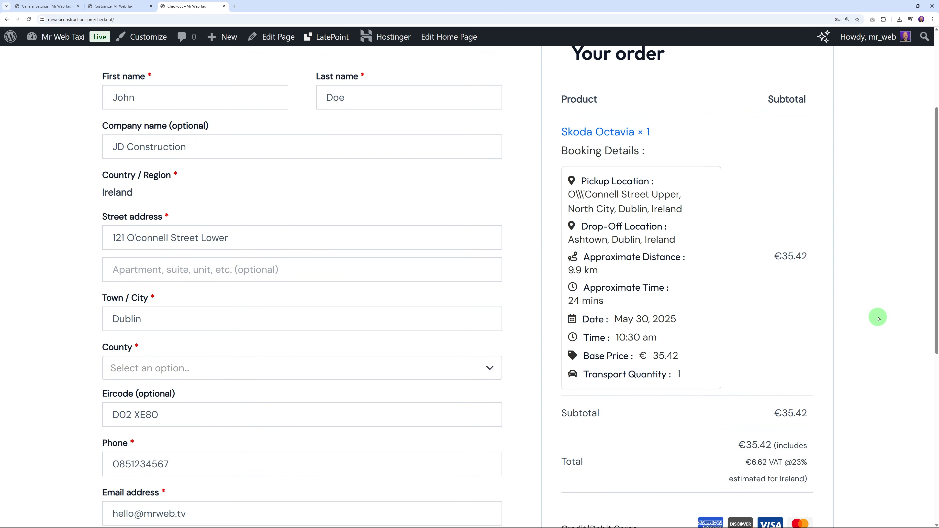
pyautogui.scroll(-3, 876, 318)
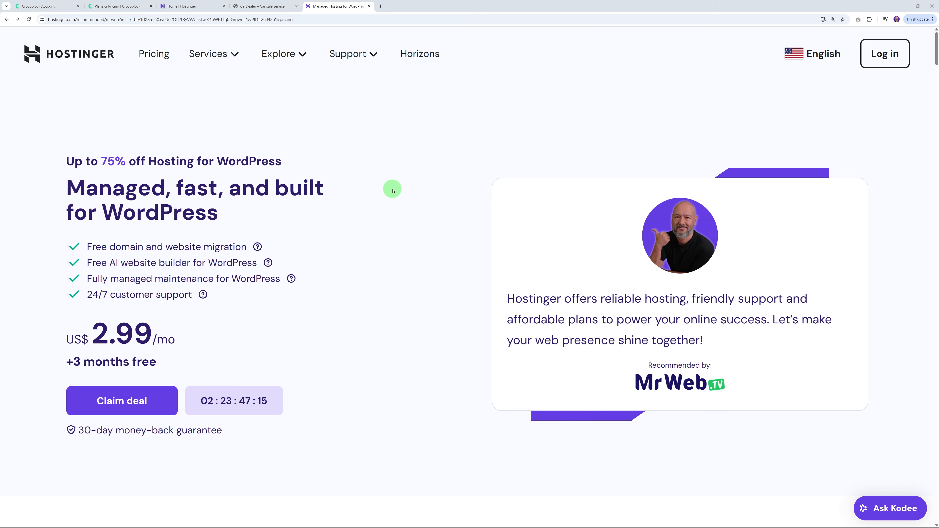
# Step: Highlight the offer details: Up to 75% off, US$ 2.99/mo and +3 months free
pyautogui.moveTo(67, 161); pyautogui.dragTo(145, 160)
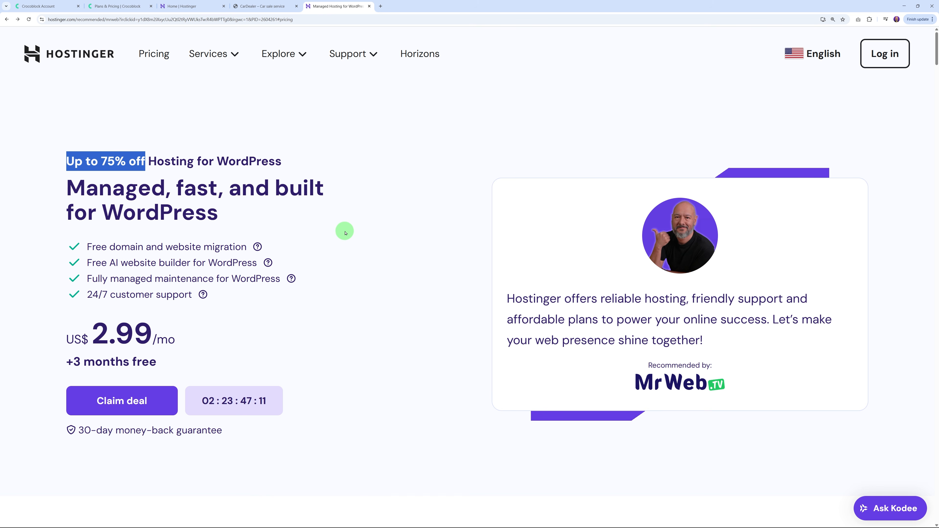
pyautogui.click(346, 232)
pyautogui.moveTo(93, 333); pyautogui.dragTo(148, 333)
pyautogui.click(209, 329)
pyautogui.moveTo(67, 362); pyautogui.dragTo(165, 362)
pyautogui.click(211, 359)
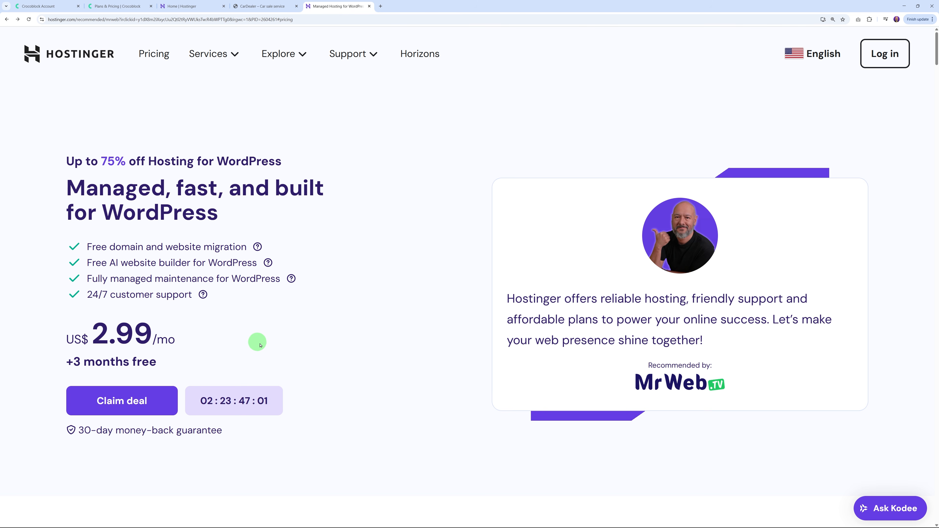
# Step: Jump to the hosting plans and compare Premium, Business and Cloud Startup features
pyautogui.click(136, 406)
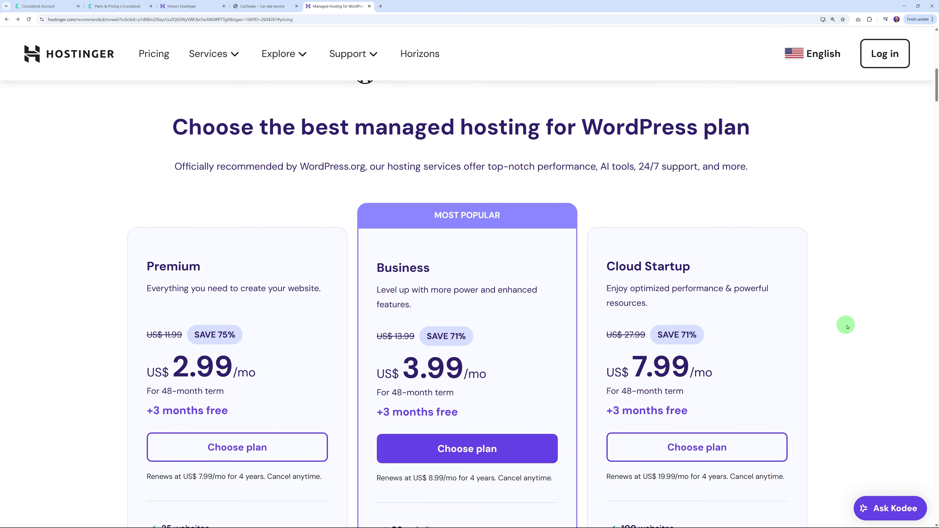
pyautogui.scroll(-5, 865, 321)
pyautogui.scroll(-1, 880, 323)
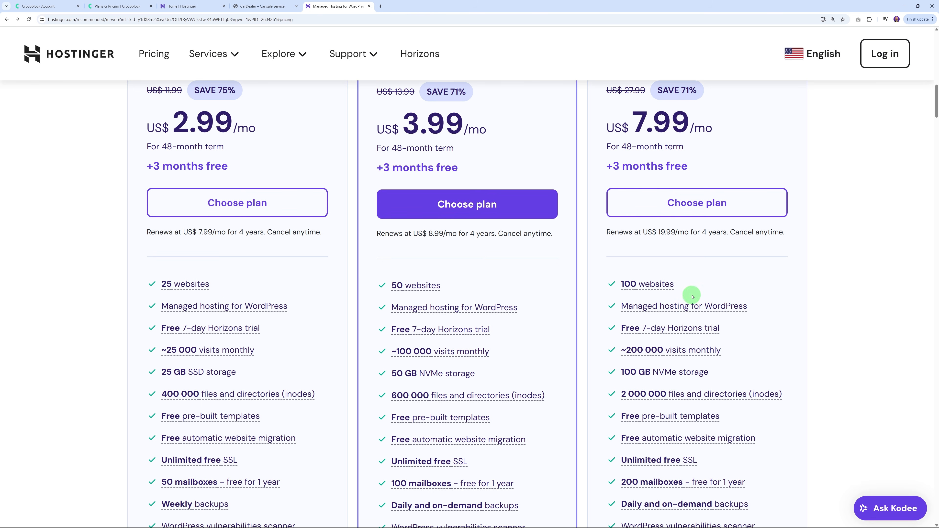
pyautogui.moveTo(641, 283)
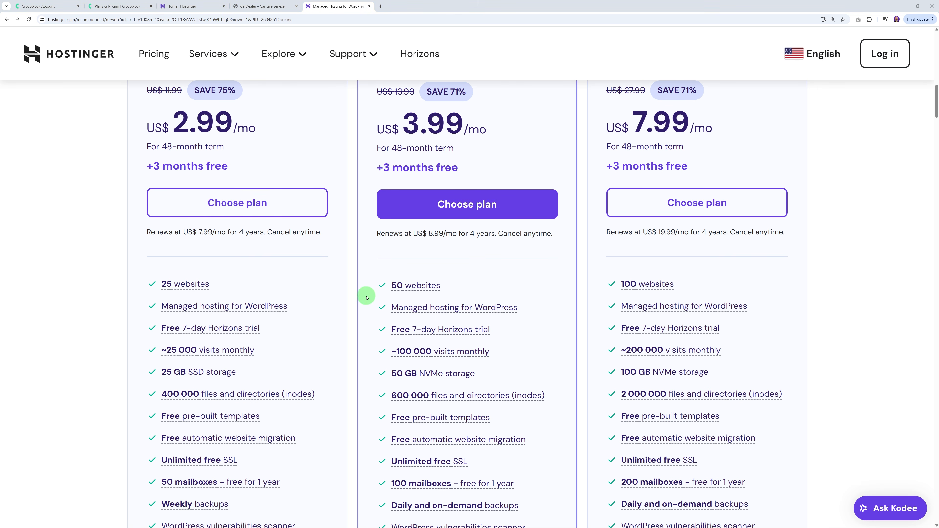
pyautogui.scroll(-4, 357, 322)
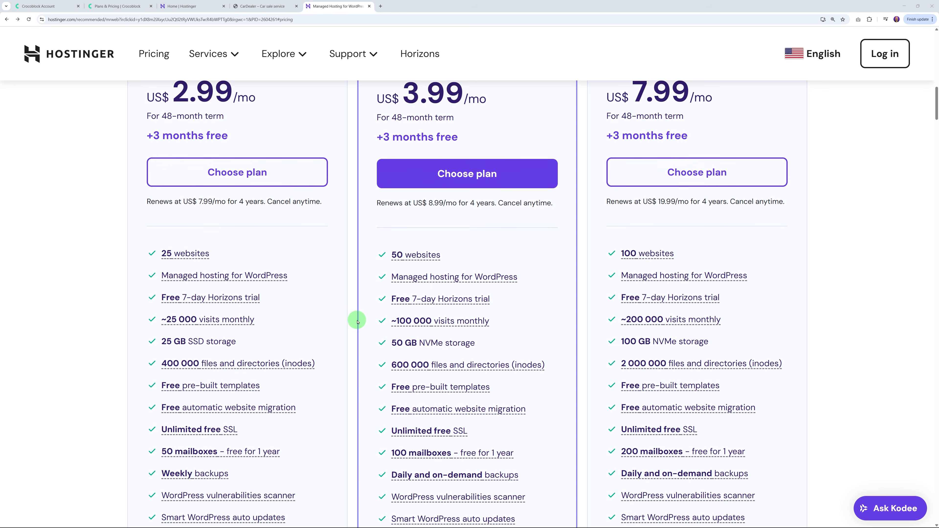
pyautogui.scroll(-1, 358, 322)
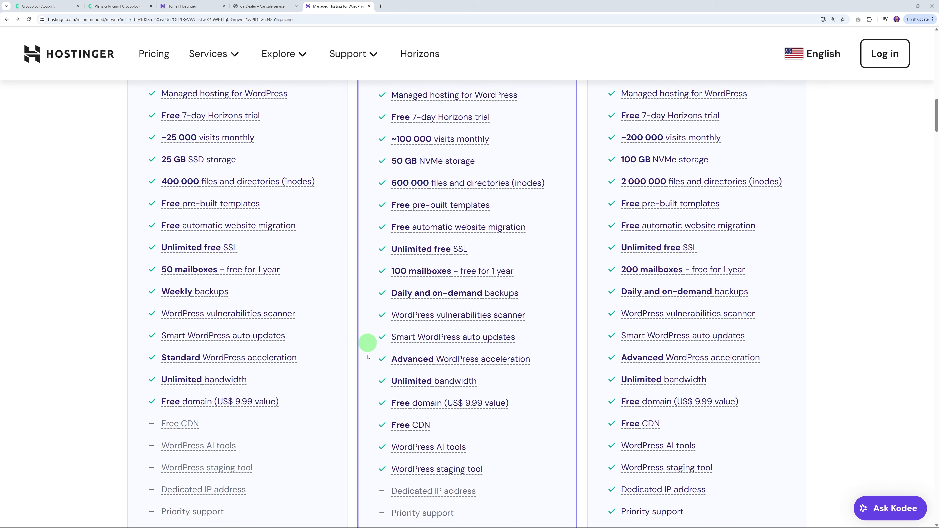
pyautogui.moveTo(273, 405)
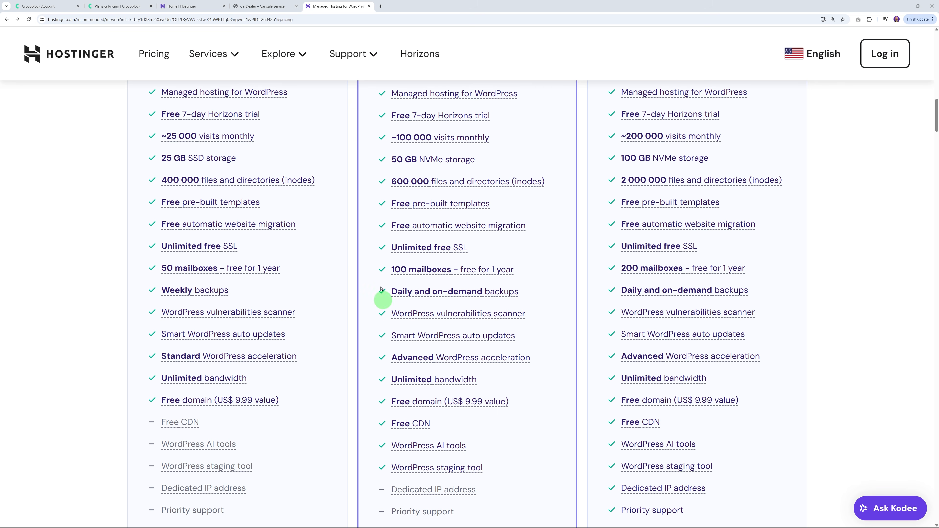
pyautogui.scroll(2, 325, 314)
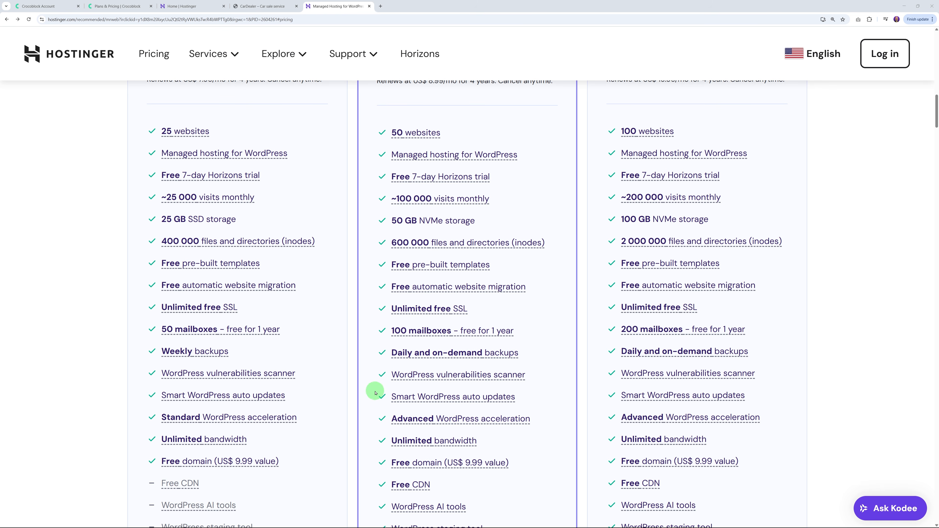
pyautogui.scroll(5, 360, 395)
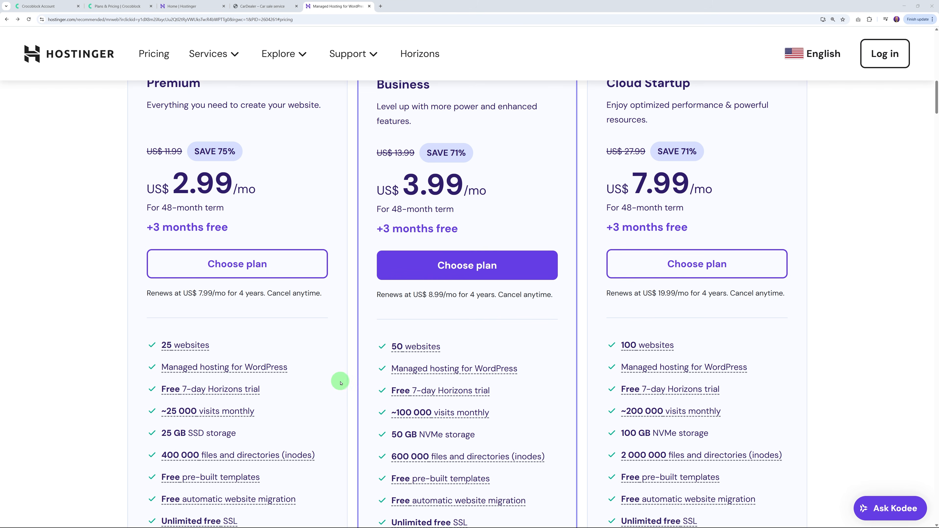
# Step: Apply the MRWEB coupon to the Premium plan cart, dropping the price to 2.69/mo
pyautogui.click(241, 269)
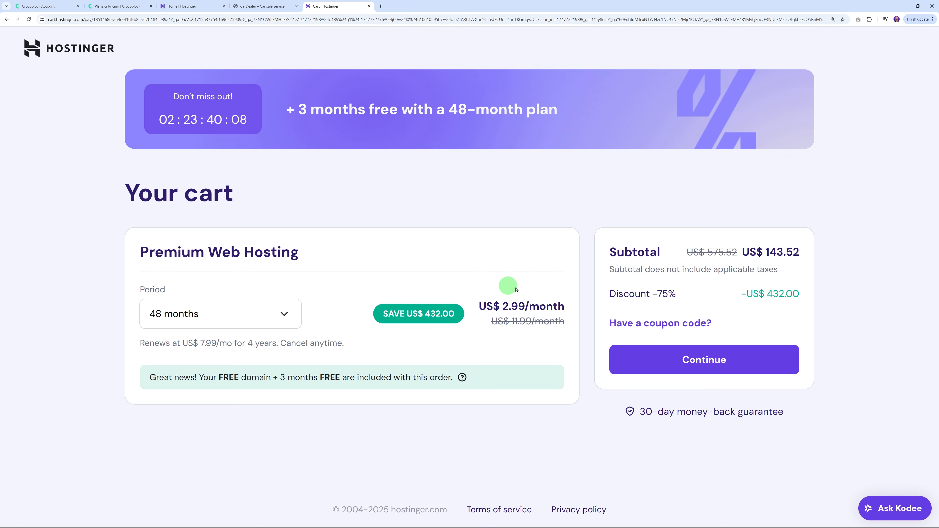
pyautogui.moveTo(502, 307); pyautogui.dragTo(525, 309)
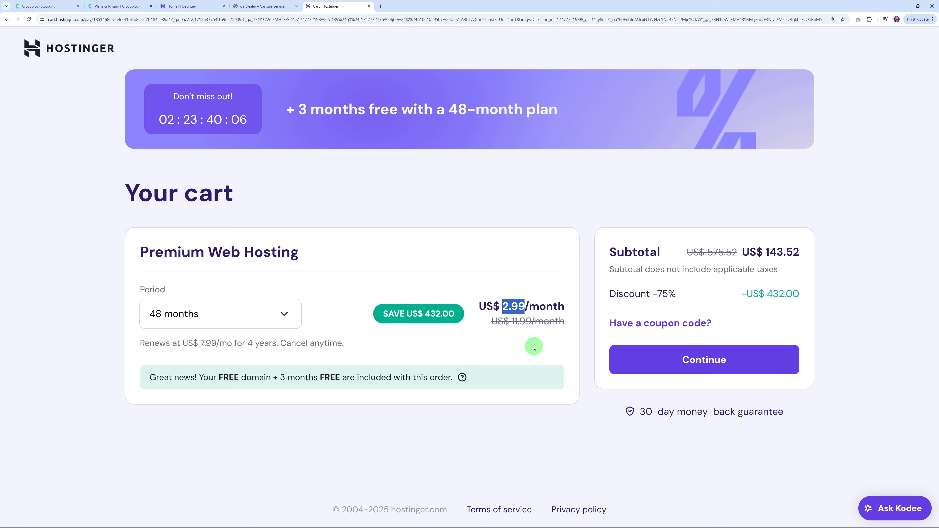
pyautogui.click(513, 332)
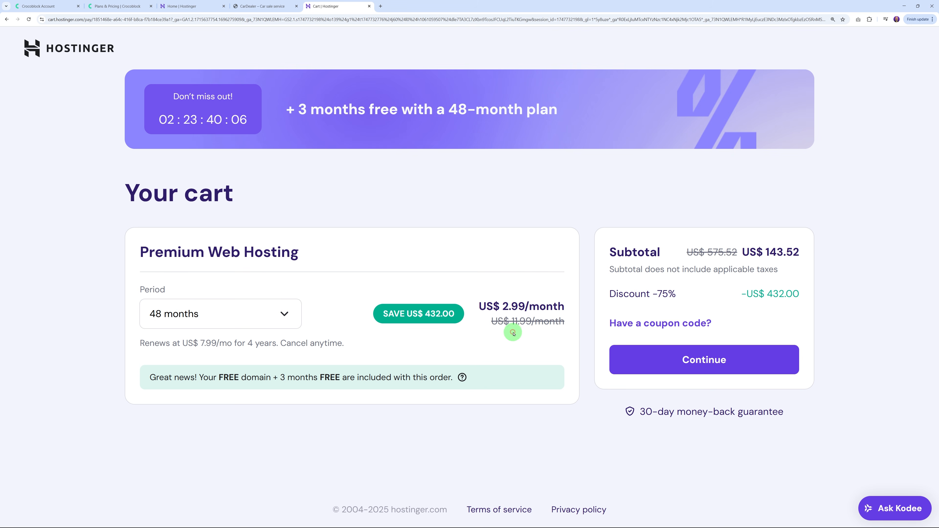
pyautogui.click(670, 326)
pyautogui.click(661, 373)
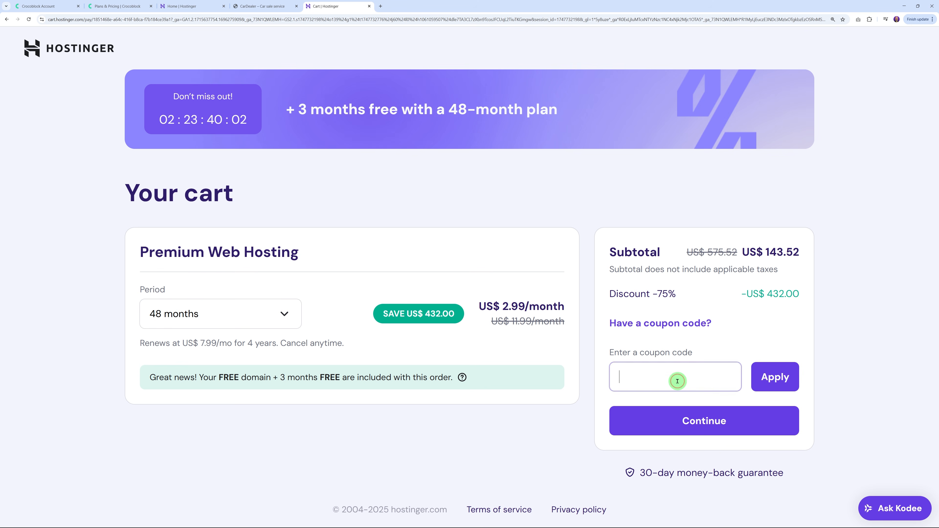
pyautogui.write('MRWEB')
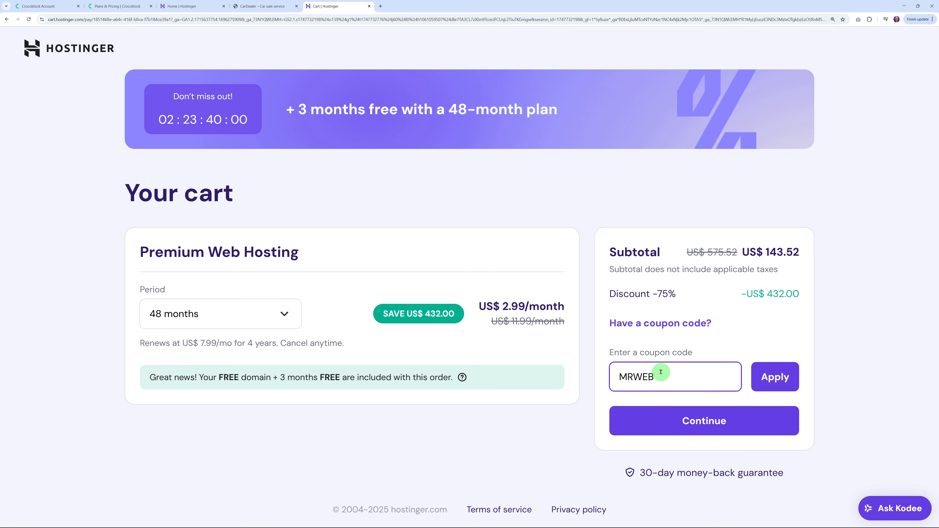
pyautogui.click(773, 377)
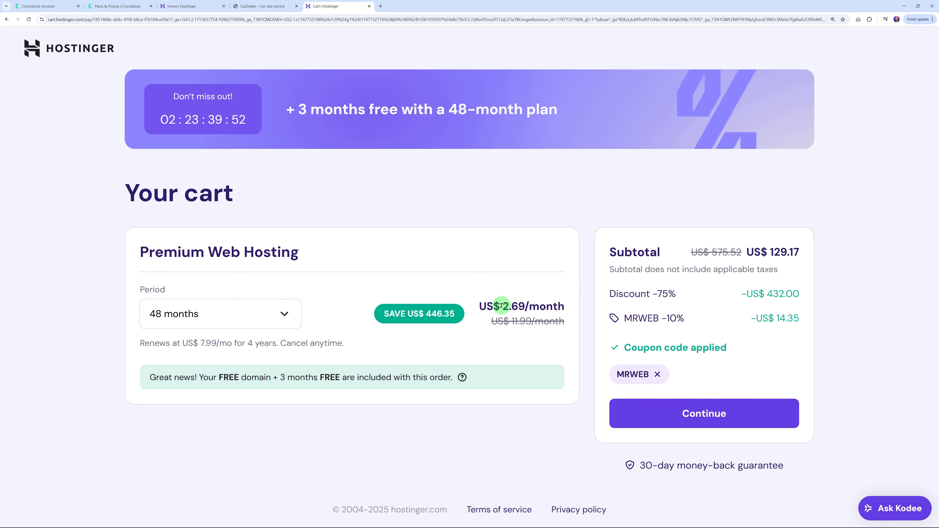
pyautogui.moveTo(503, 305); pyautogui.dragTo(524, 306)
pyautogui.click(589, 313)
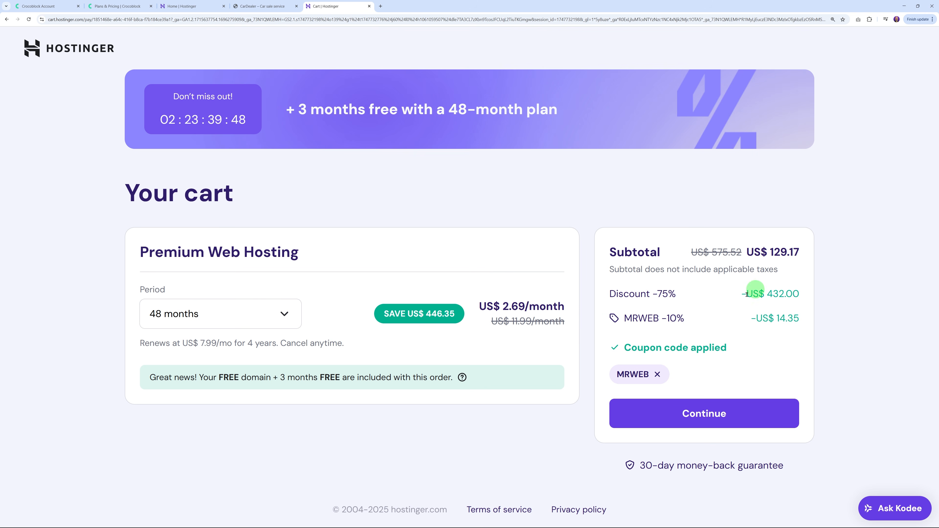
# Step: Compare 24- and 12-month periods, settle on 48 months and proceed to checkout
pyautogui.click(274, 320)
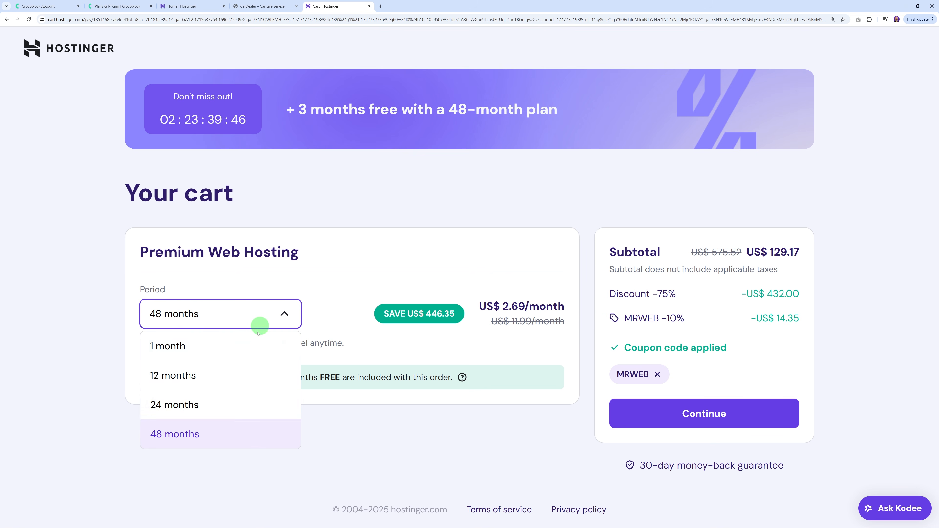
pyautogui.click(209, 437)
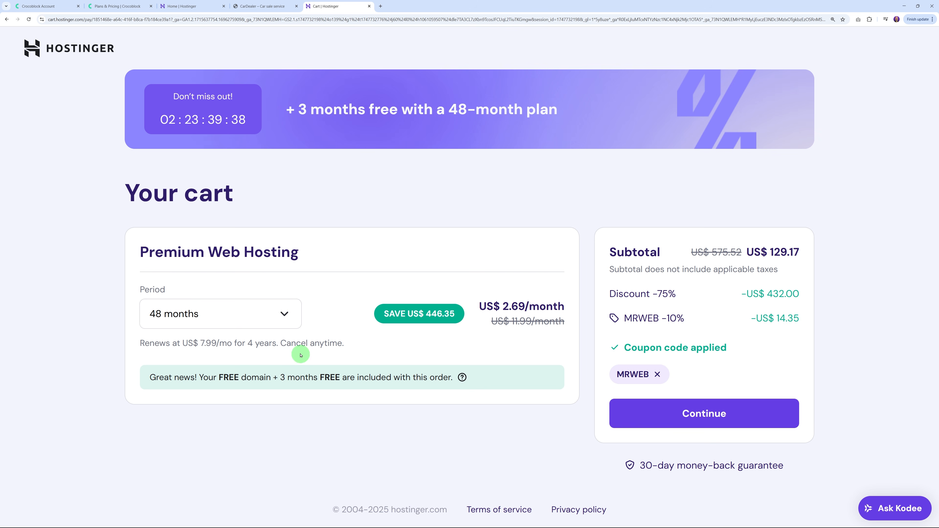
pyautogui.click(284, 322)
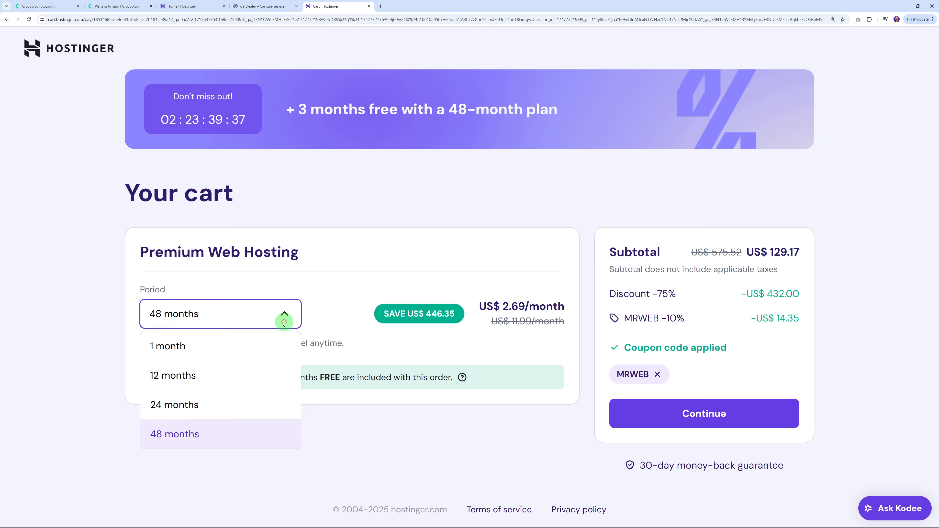
pyautogui.click(204, 410)
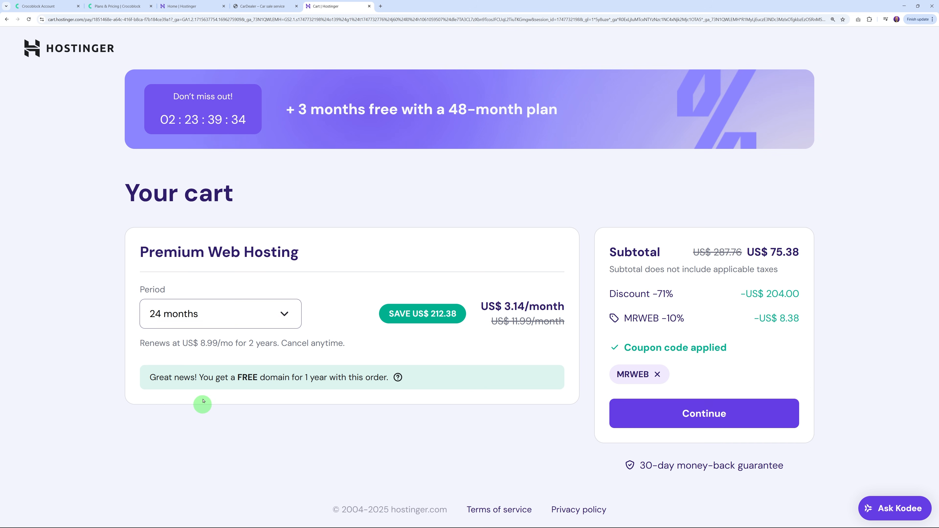
pyautogui.click(288, 322)
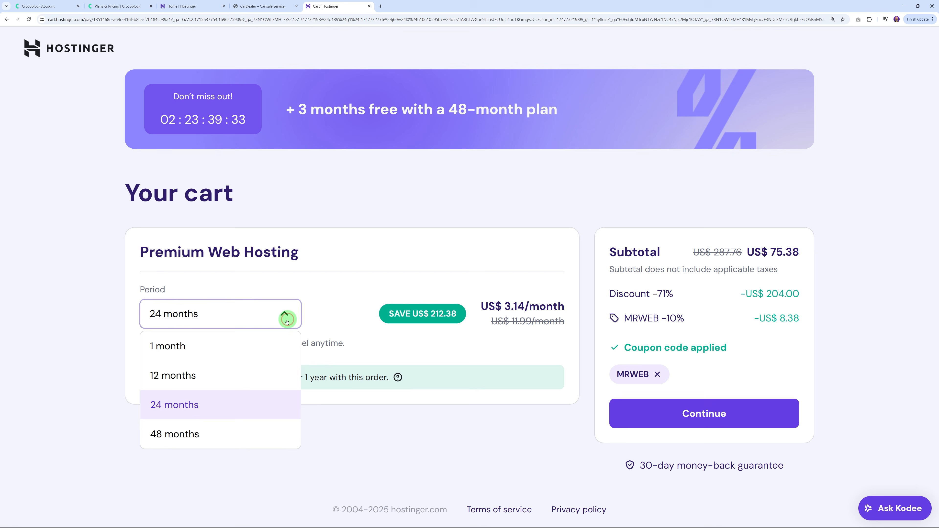
pyautogui.click(219, 385)
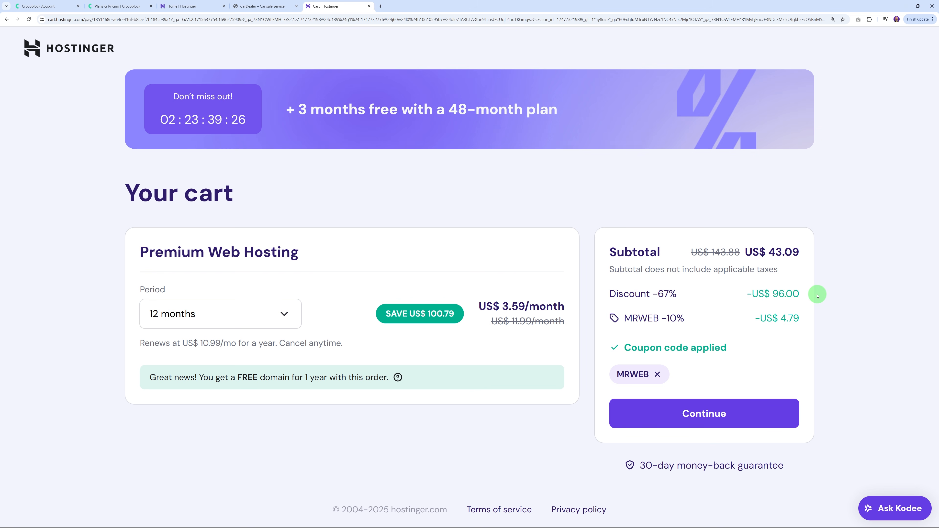
pyautogui.click(269, 314)
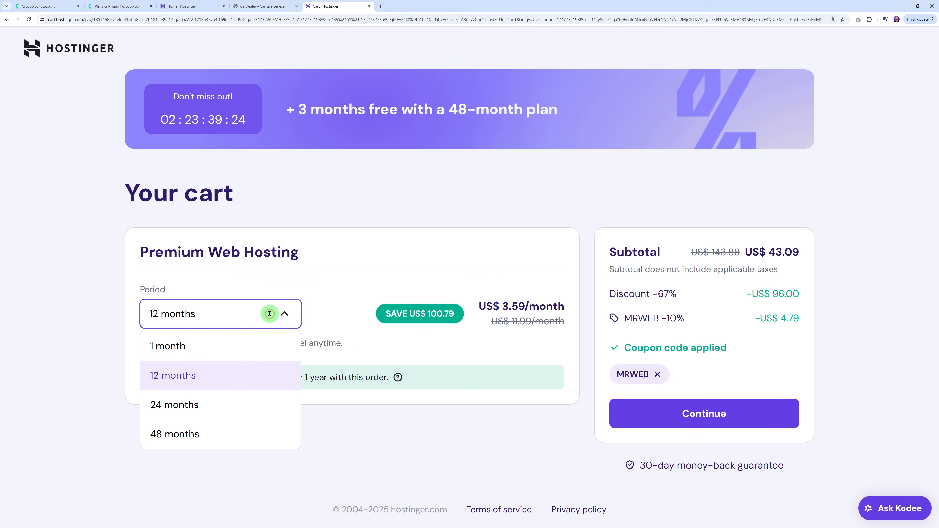
pyautogui.click(203, 433)
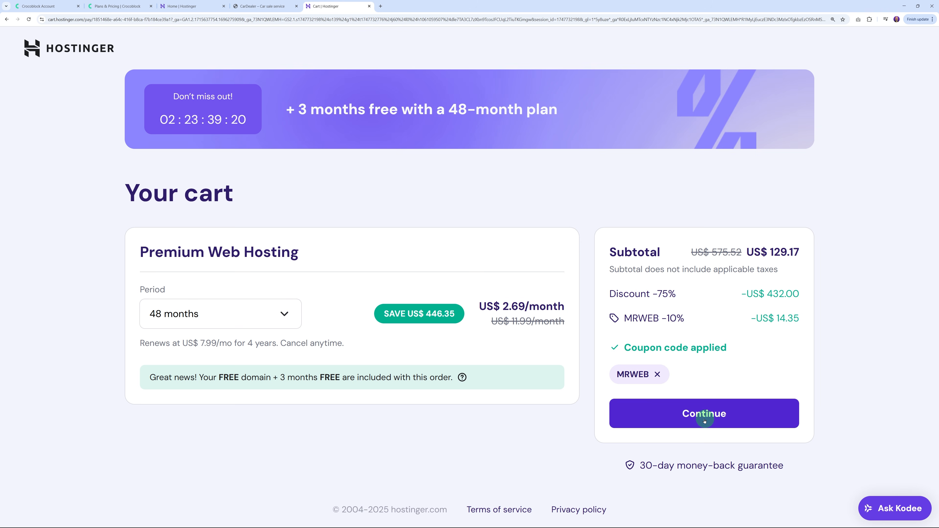
pyautogui.click(713, 421)
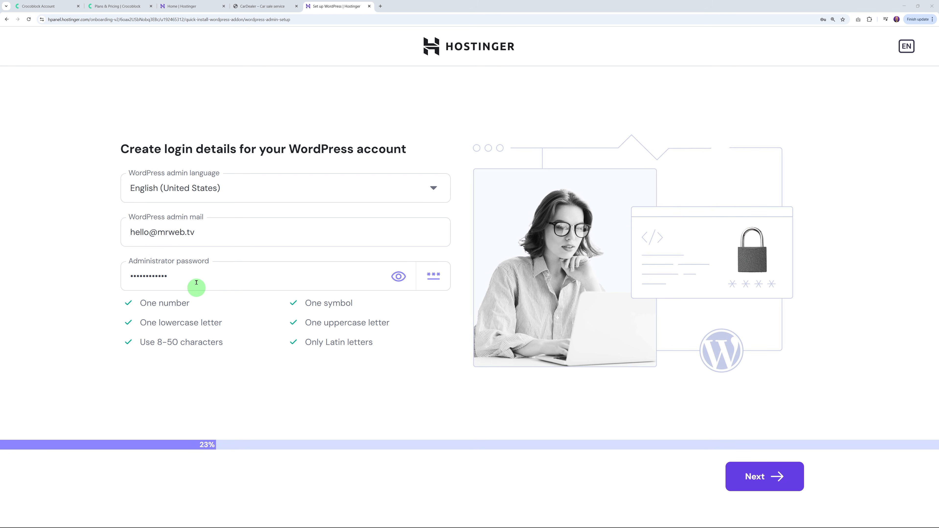
# Step: Submit the login details and choose building from pre-built websites and themes
pyautogui.click(755, 478)
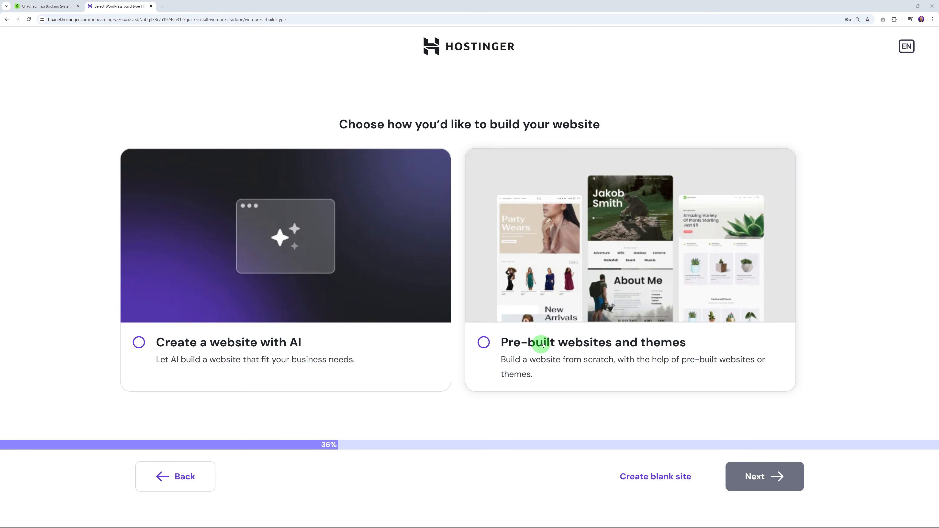
pyautogui.click(485, 342)
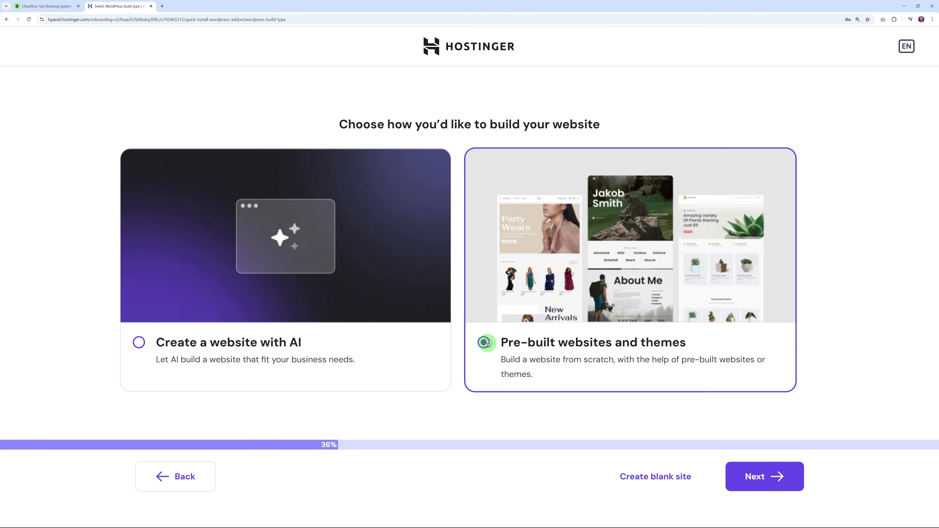
pyautogui.click(759, 477)
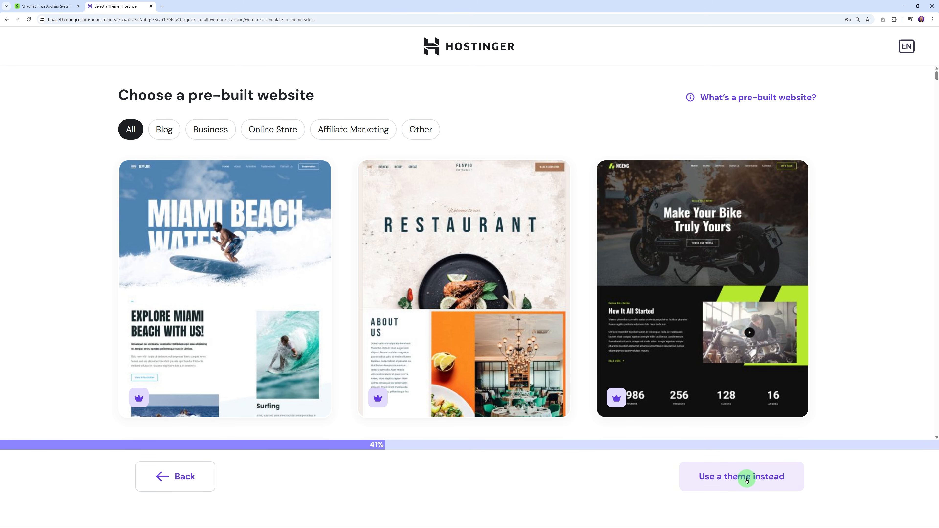
# Step: Use a theme instead of a pre-built site and pick Astra
pyautogui.click(749, 479)
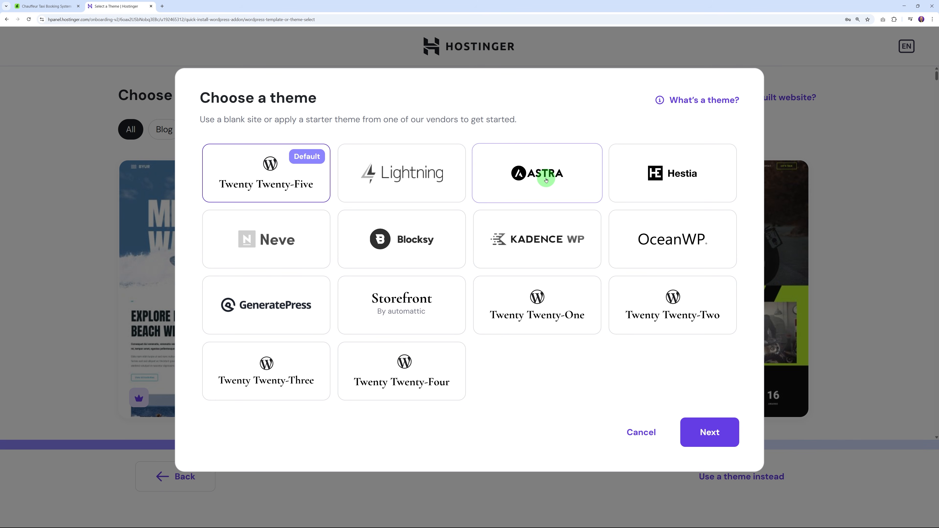
pyautogui.click(547, 174)
pyautogui.click(723, 440)
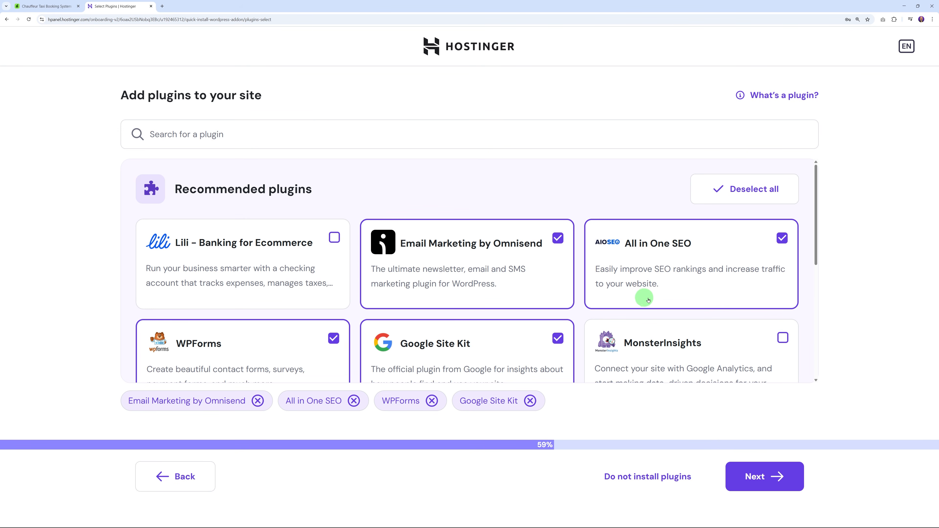
# Step: Skip all recommended plugins and claim the free mrwebtaxibooking.com domain
pyautogui.click(747, 188)
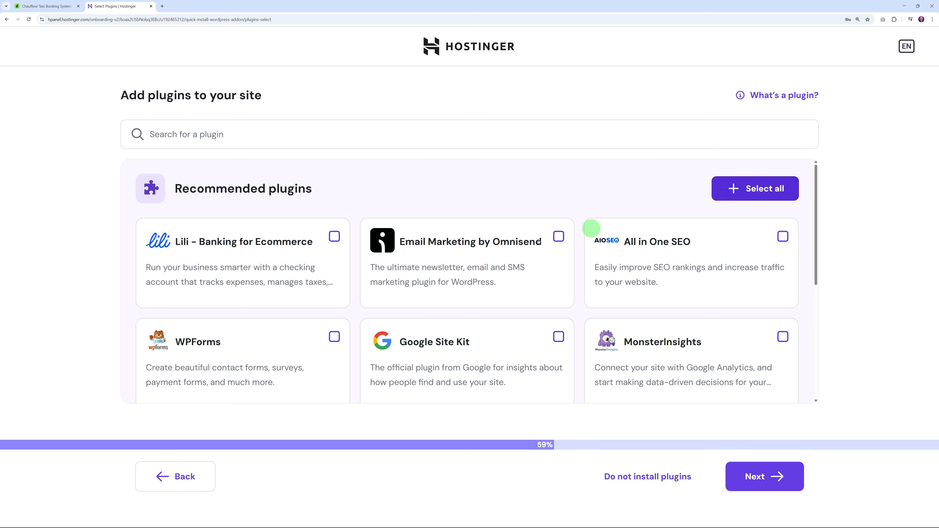
pyautogui.click(757, 482)
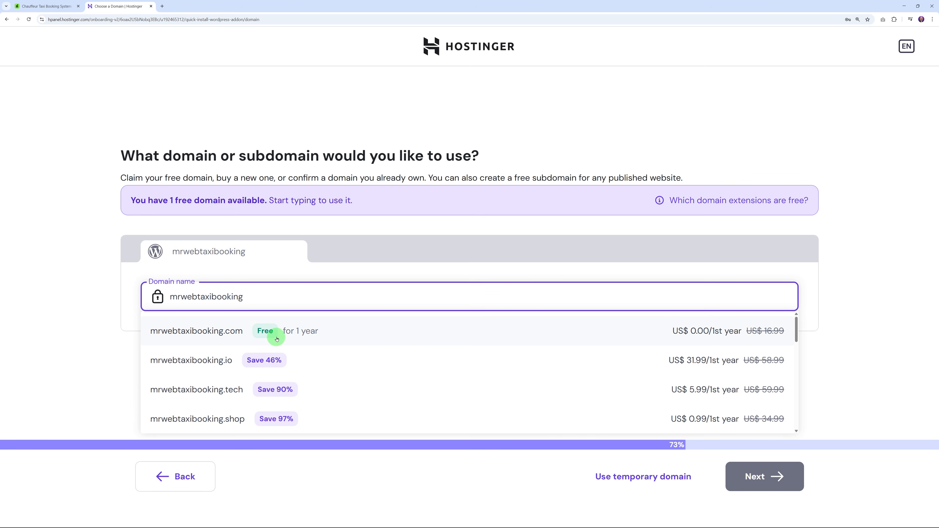
pyautogui.click(217, 332)
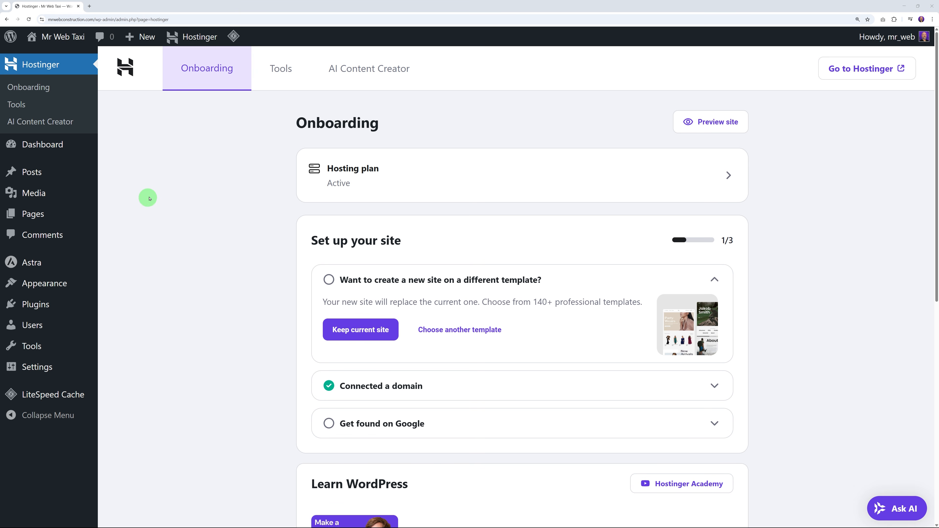
# Step: Go from the WordPress Dashboard to Astra's dashboard and its Starter Templates section
pyautogui.click(50, 148)
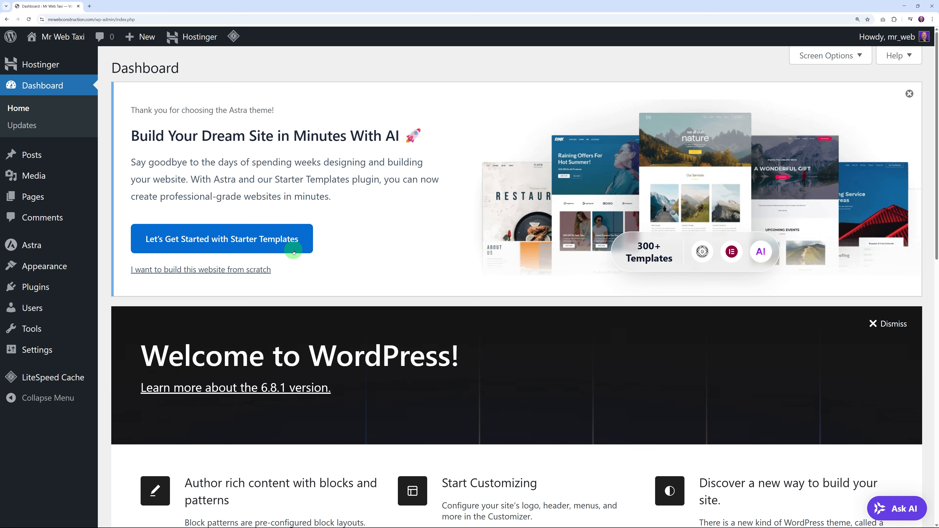
pyautogui.moveTo(84, 237)
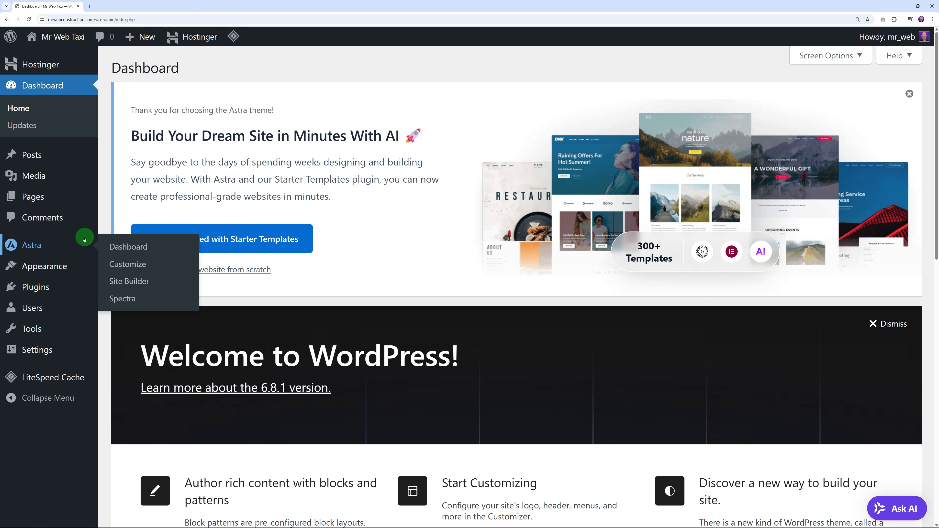
pyautogui.click(122, 247)
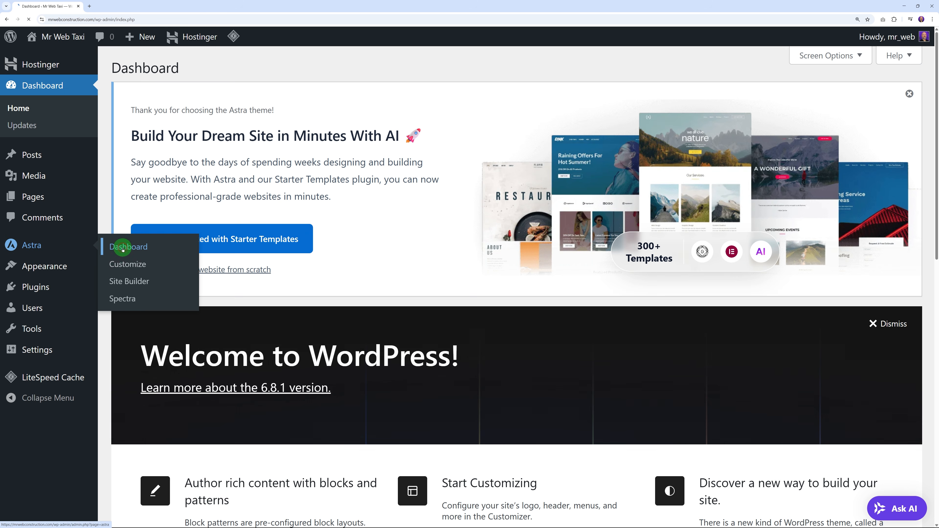
pyautogui.click(322, 68)
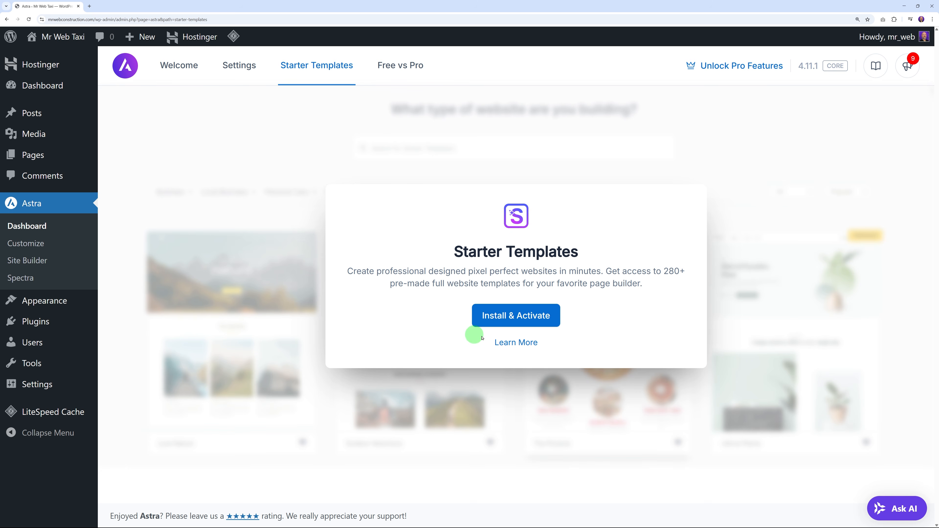
pyautogui.click(522, 320)
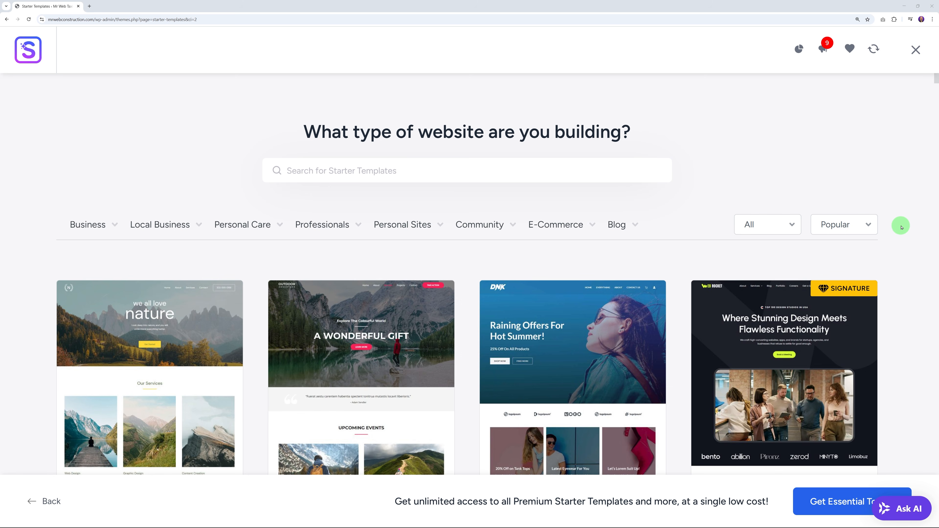
pyautogui.scroll(-10, 902, 227)
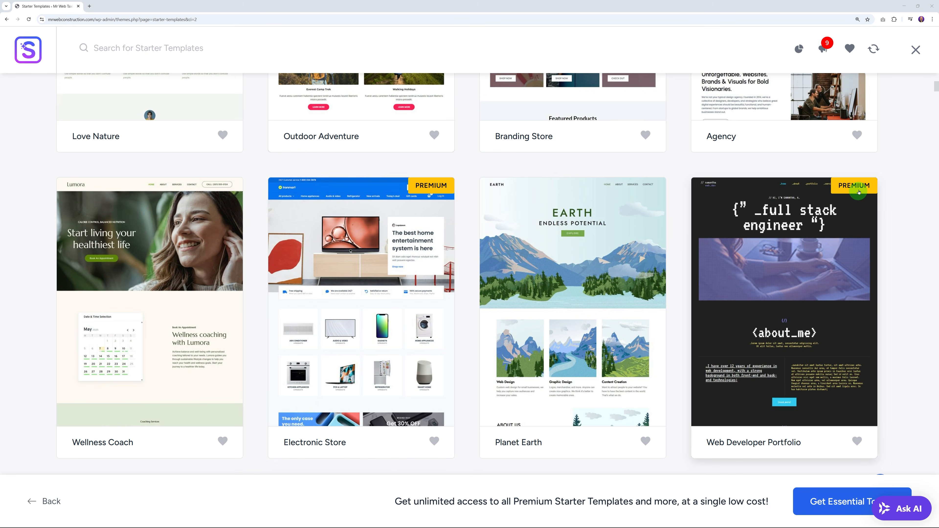
pyautogui.scroll(10, 865, 259)
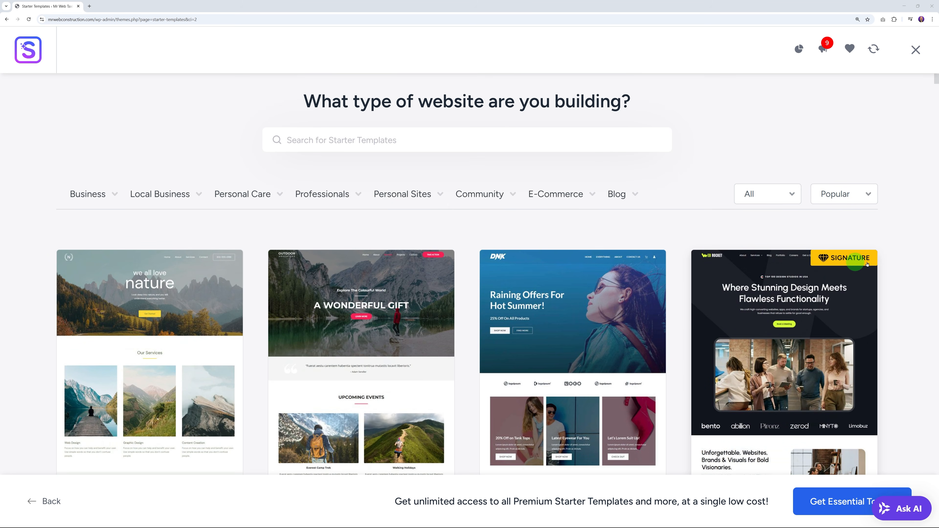
pyautogui.scroll(-5, 846, 288)
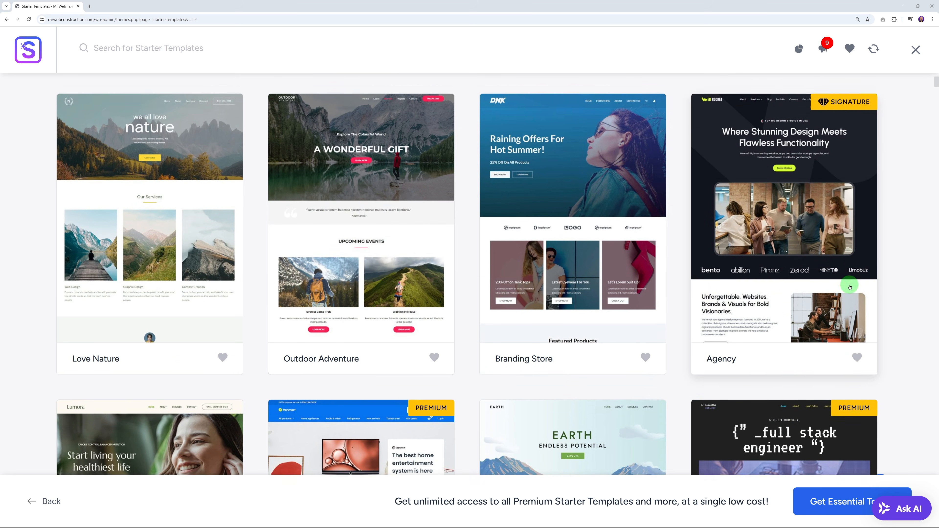
pyautogui.scroll(-3, 192, 282)
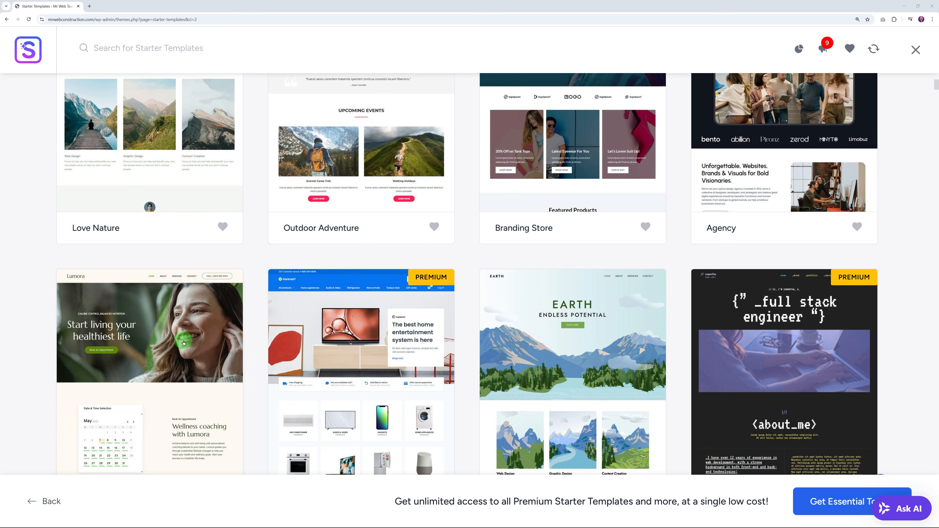
pyautogui.scroll(-2, 192, 344)
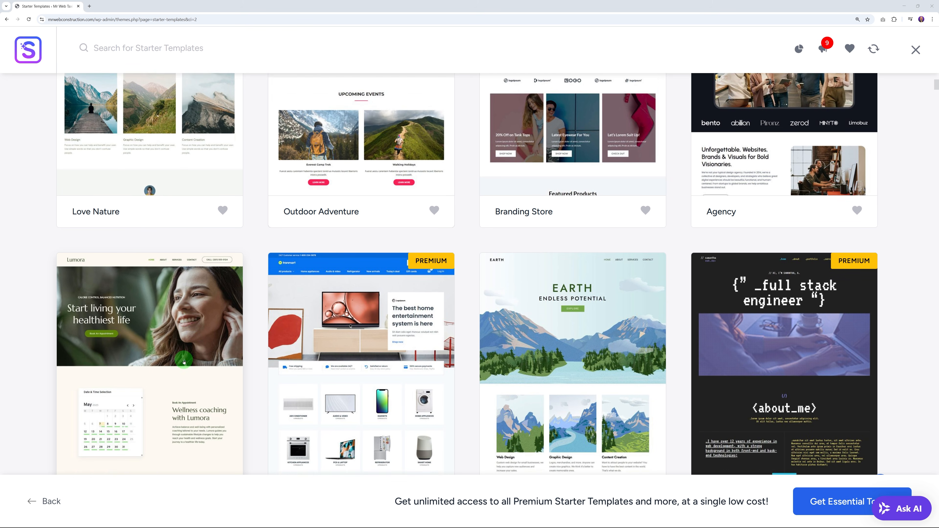
pyautogui.scroll(-7, 161, 362)
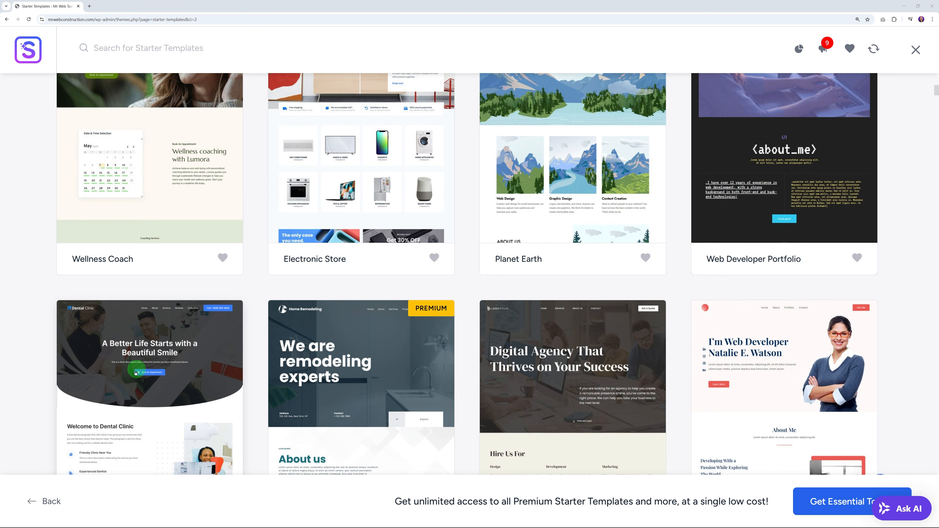
pyautogui.scroll(-3, 174, 371)
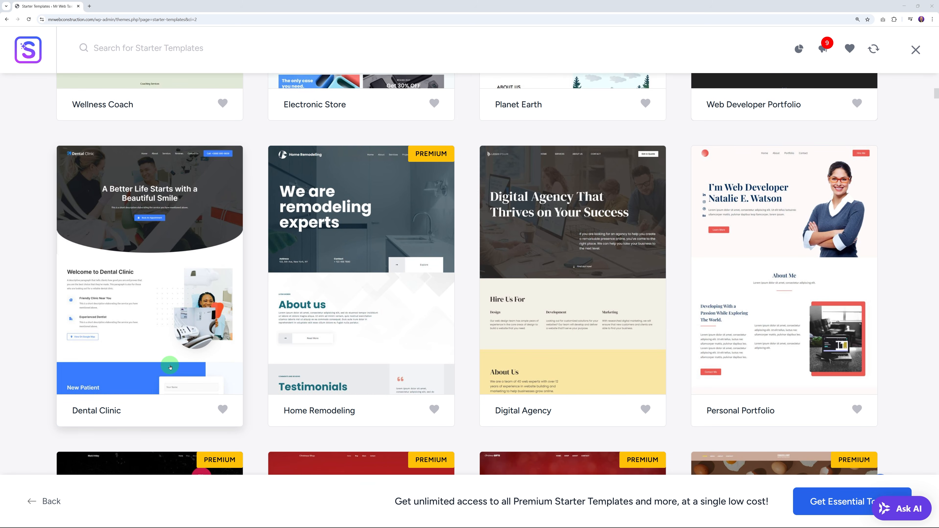
pyautogui.scroll(-1, 170, 367)
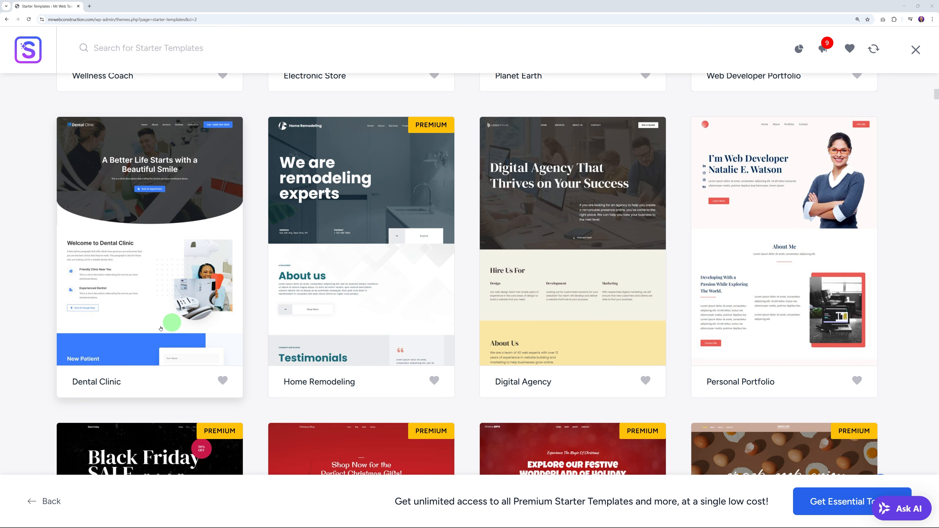
pyautogui.scroll(-3, 183, 322)
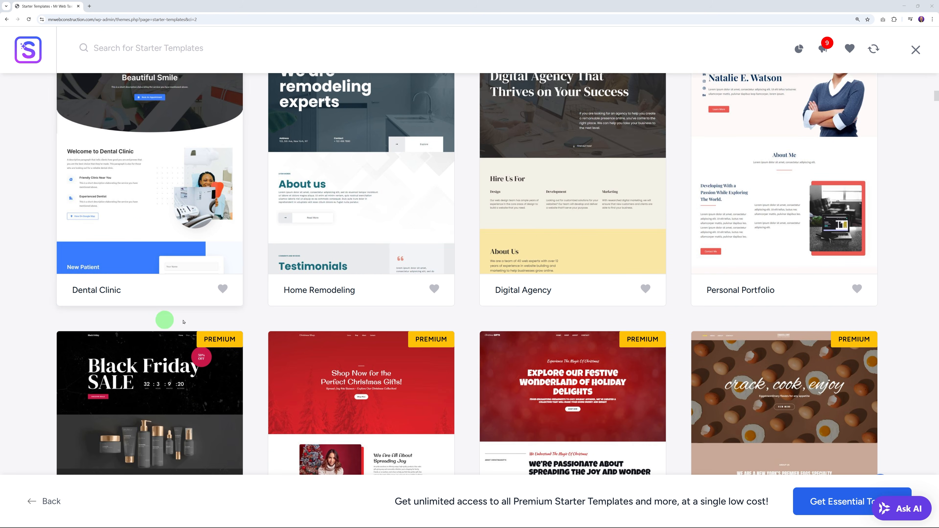
pyautogui.scroll(-3, 592, 280)
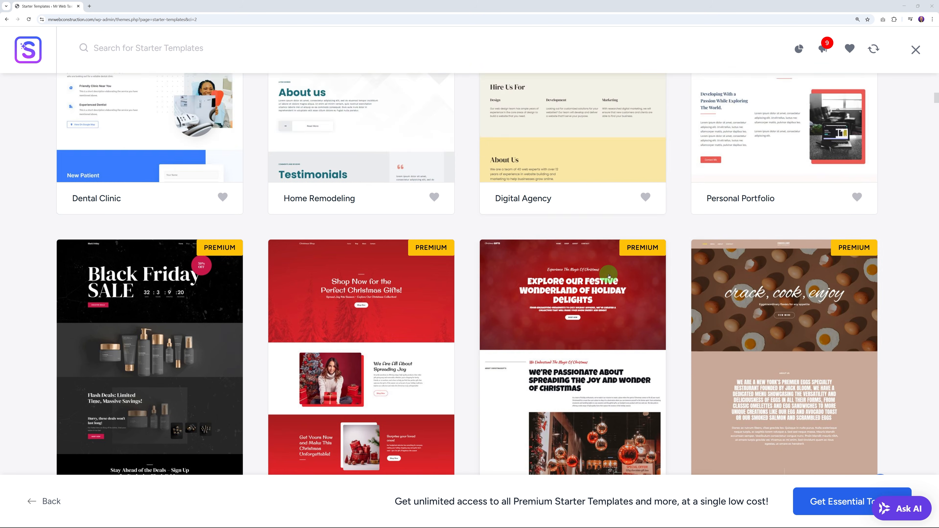
pyautogui.scroll(-14, 193, 348)
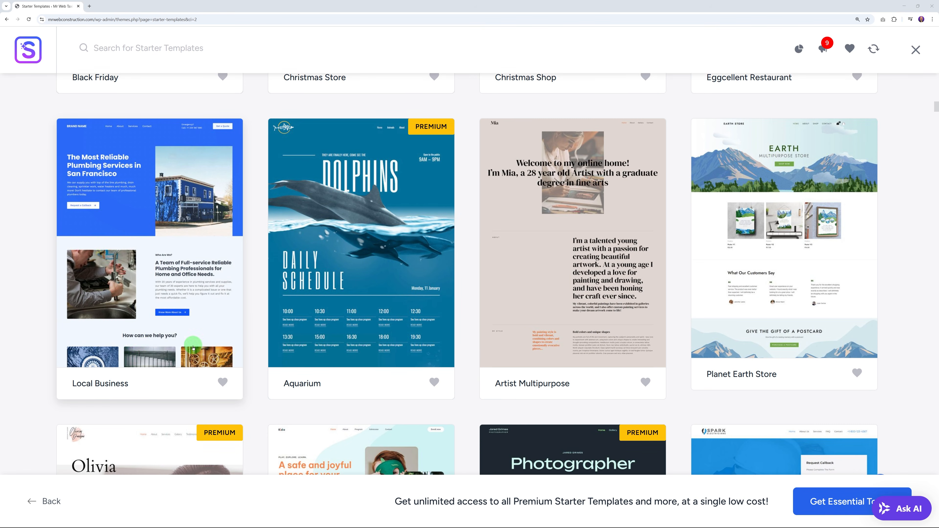
pyautogui.scroll(-4, 666, 353)
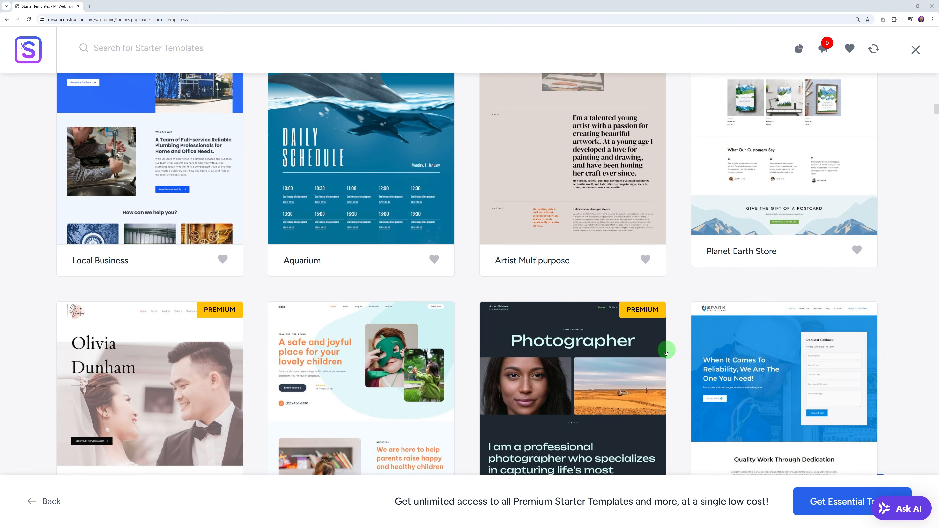
pyautogui.scroll(-4, 666, 353)
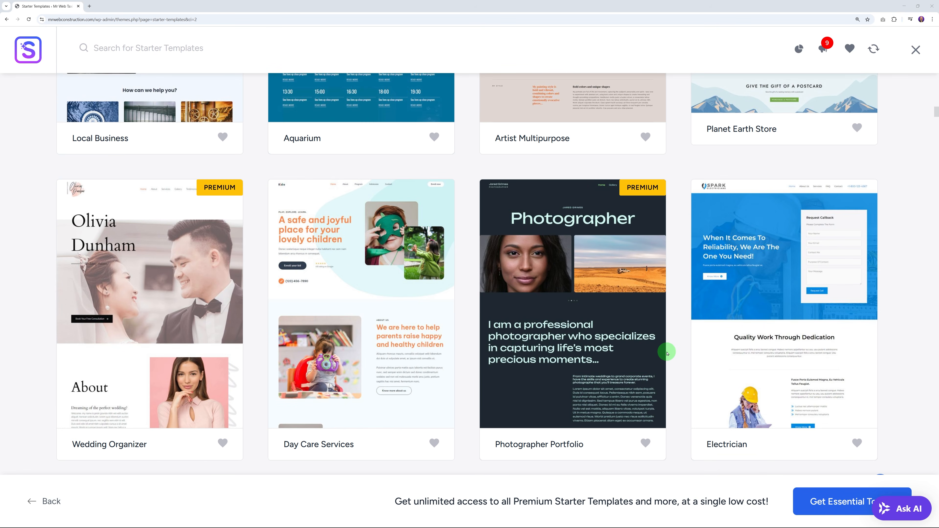
pyautogui.scroll(-20, 675, 353)
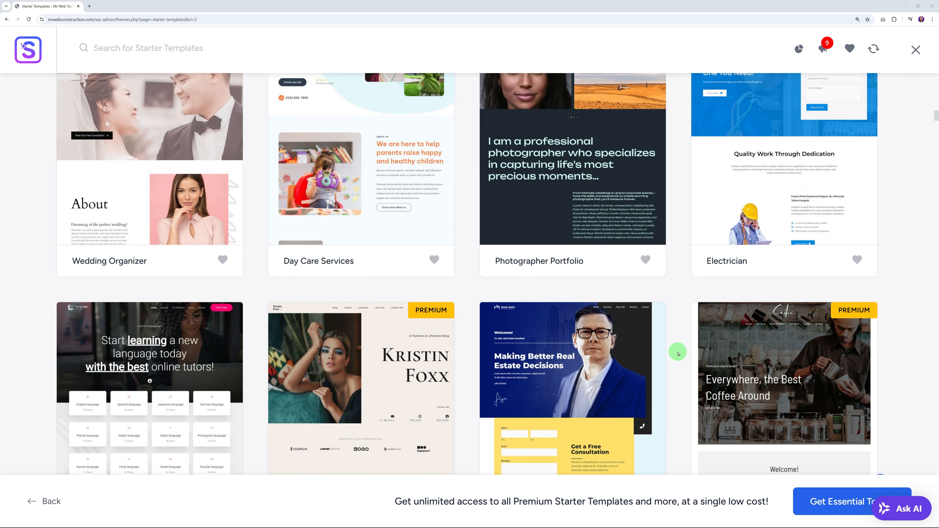
pyautogui.scroll(18, 678, 354)
pyautogui.scroll(-10, 434, 352)
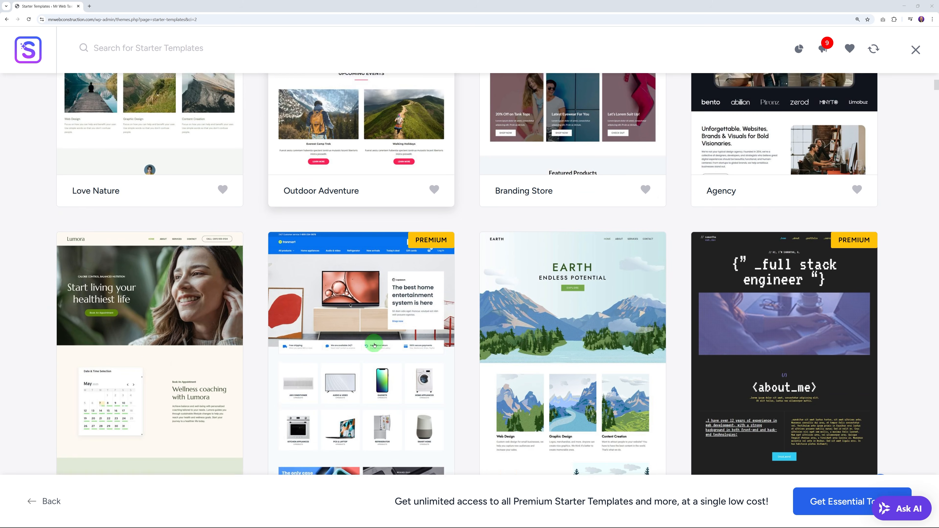
pyautogui.scroll(-2, 170, 344)
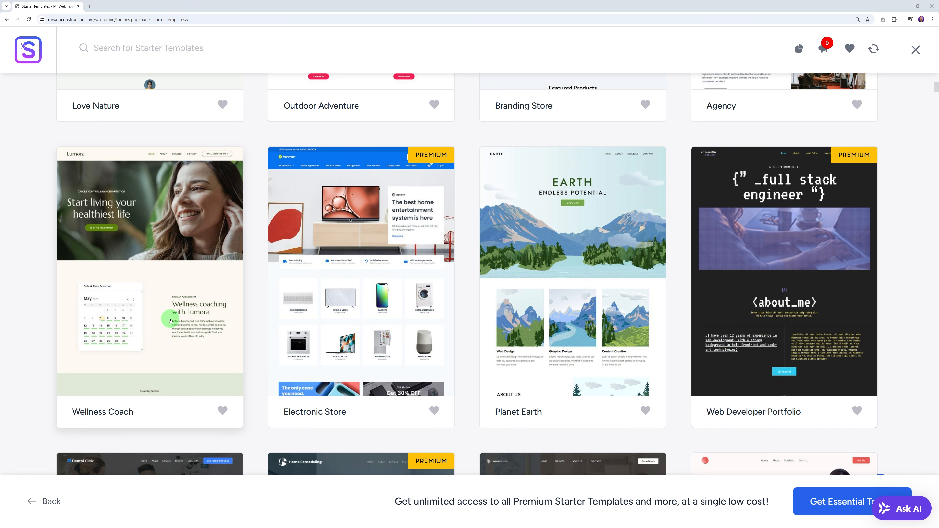
# Step: Open the Wellness Coach template and scroll through its Lumora site preview
pyautogui.click(157, 314)
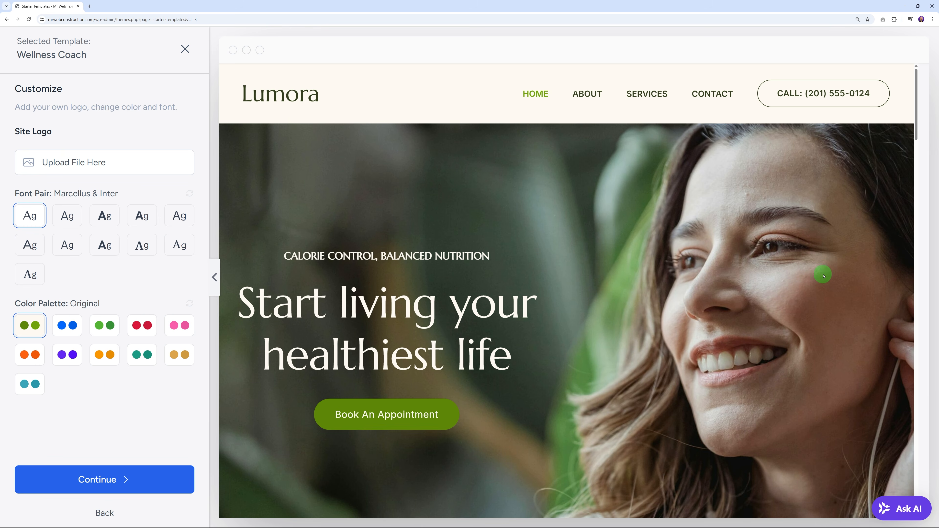
pyautogui.scroll(-10, 840, 270)
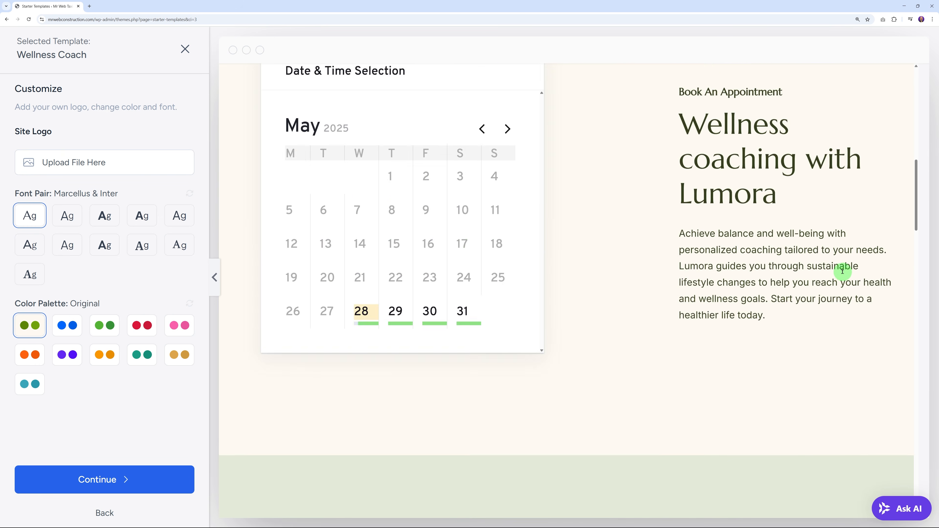
pyautogui.scroll(-10, 842, 270)
pyautogui.scroll(7, 799, 281)
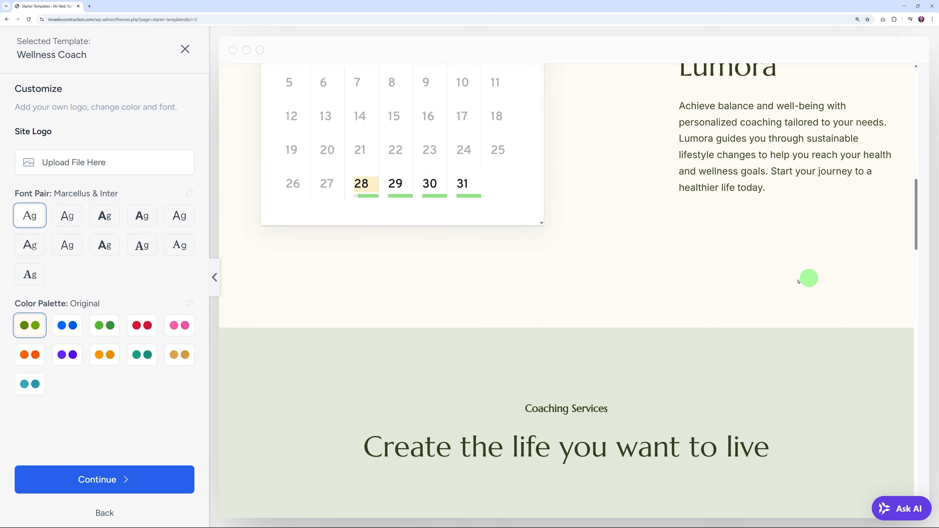
pyautogui.scroll(3, 429, 244)
pyautogui.scroll(4, 612, 298)
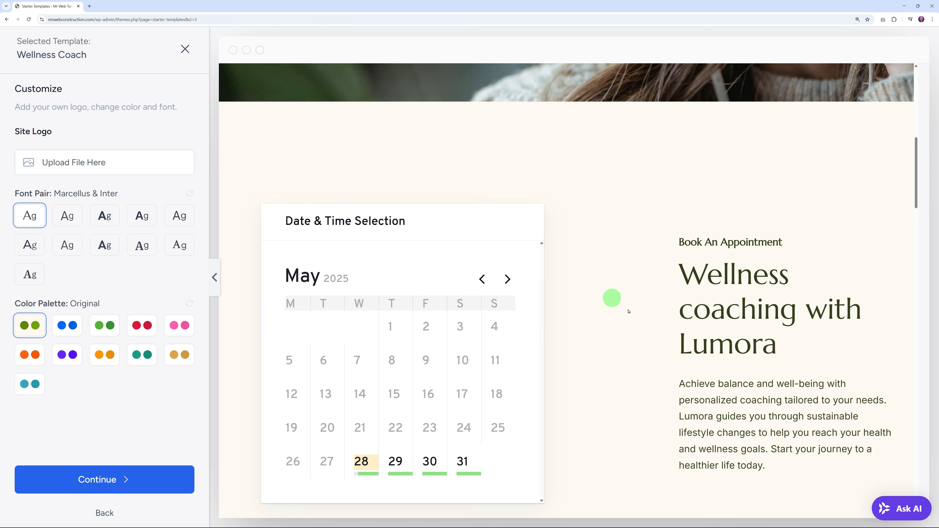
pyautogui.scroll(-15, 681, 329)
pyautogui.scroll(-12, 778, 332)
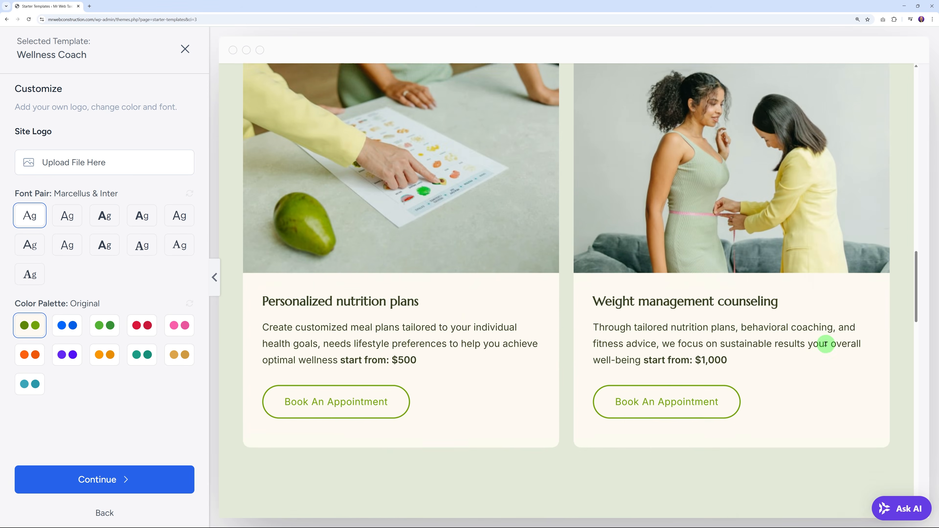
pyautogui.scroll(-18, 631, 373)
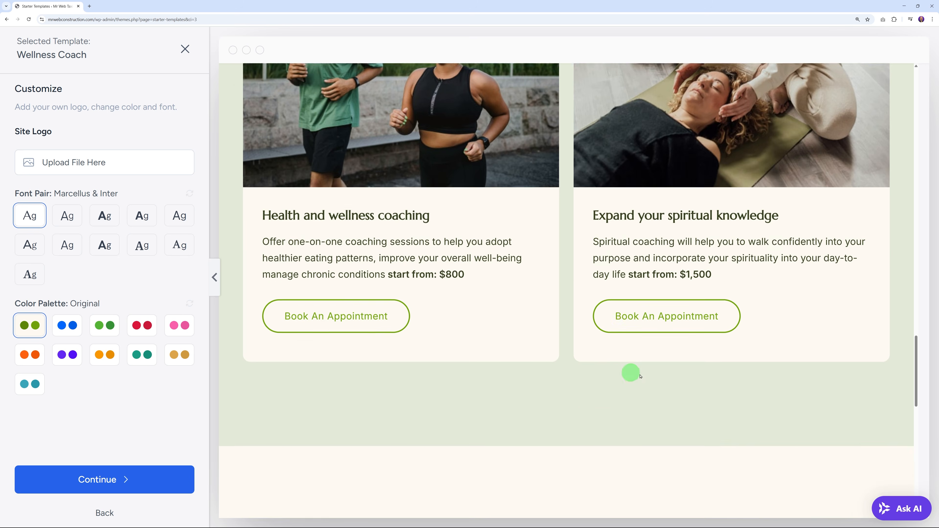
pyautogui.scroll(-6, 733, 319)
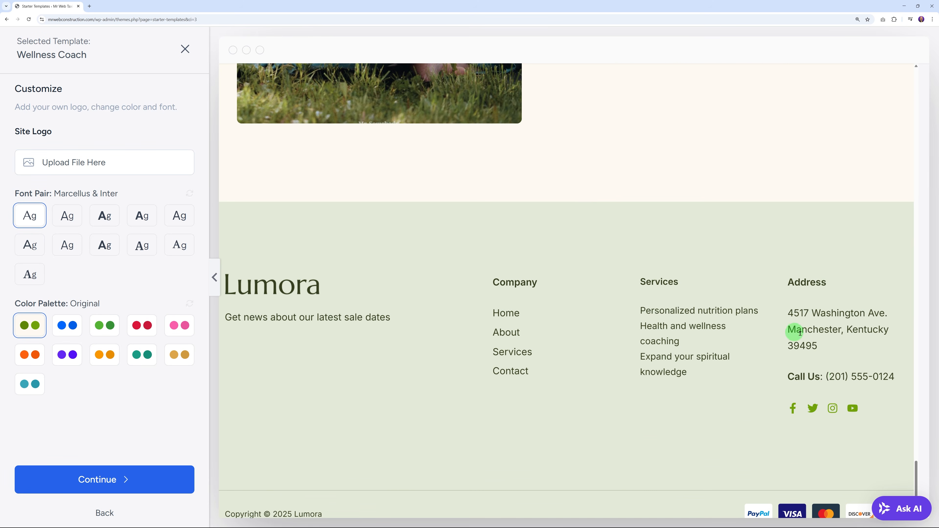
pyautogui.scroll(15, 793, 329)
pyautogui.scroll(8, 793, 367)
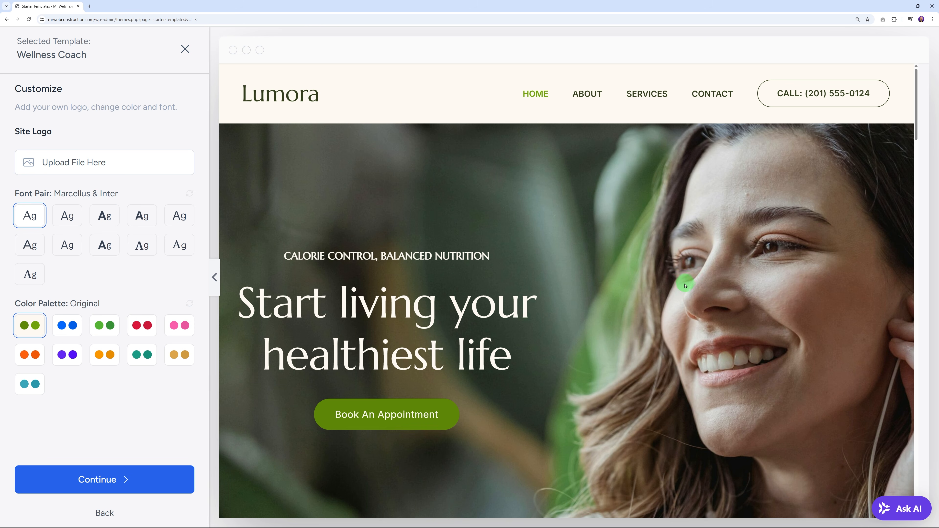
pyautogui.scroll(-5, 680, 291)
pyautogui.scroll(-8, 673, 291)
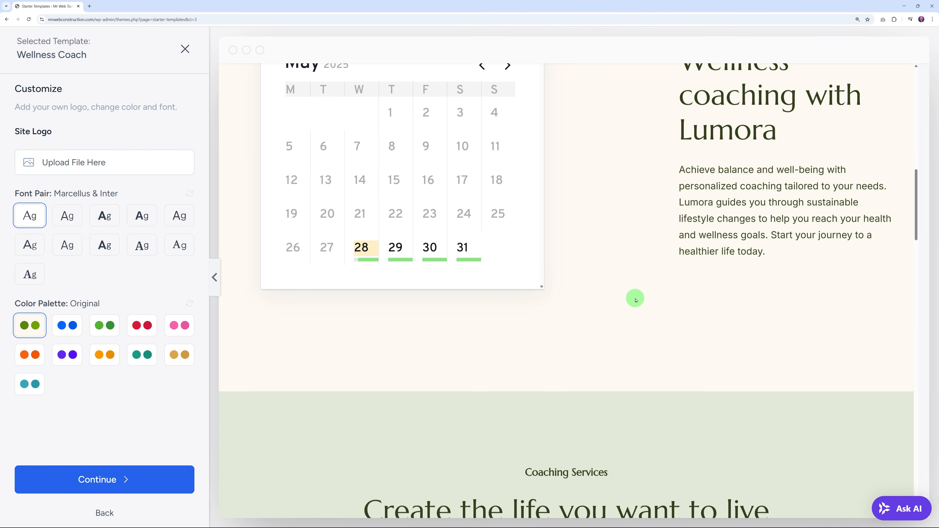
pyautogui.scroll(15, 635, 300)
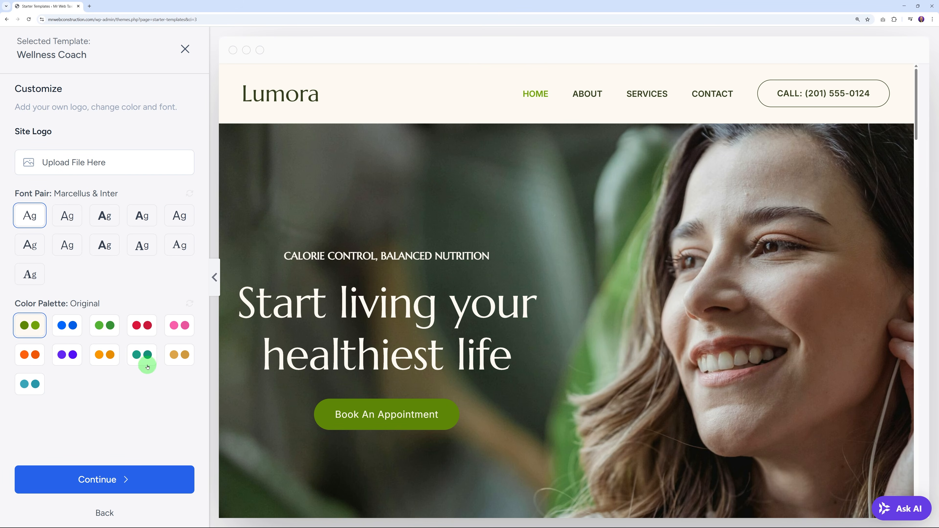
# Step: Try the red colour palette, then settle on the blue palette
pyautogui.click(71, 327)
pyautogui.scroll(-10, 649, 252)
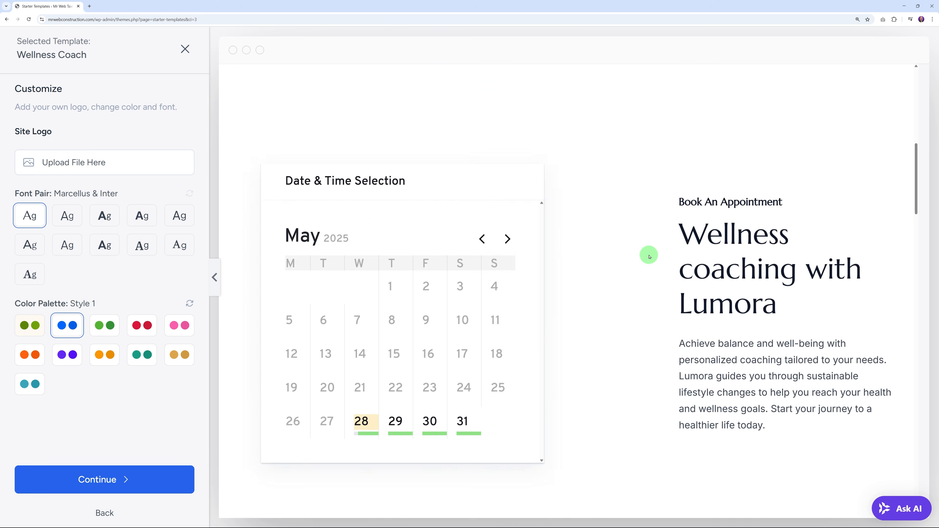
pyautogui.scroll(6, 464, 283)
pyautogui.click(136, 330)
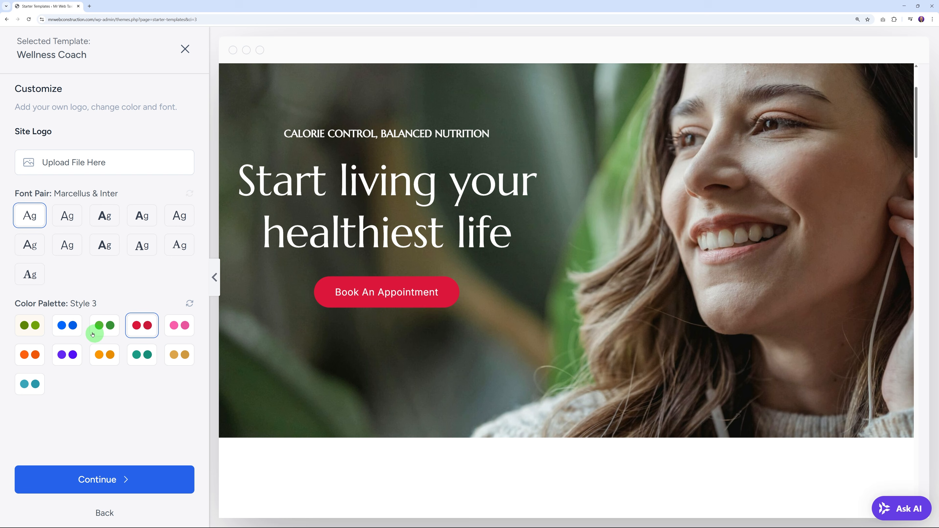
pyautogui.click(70, 327)
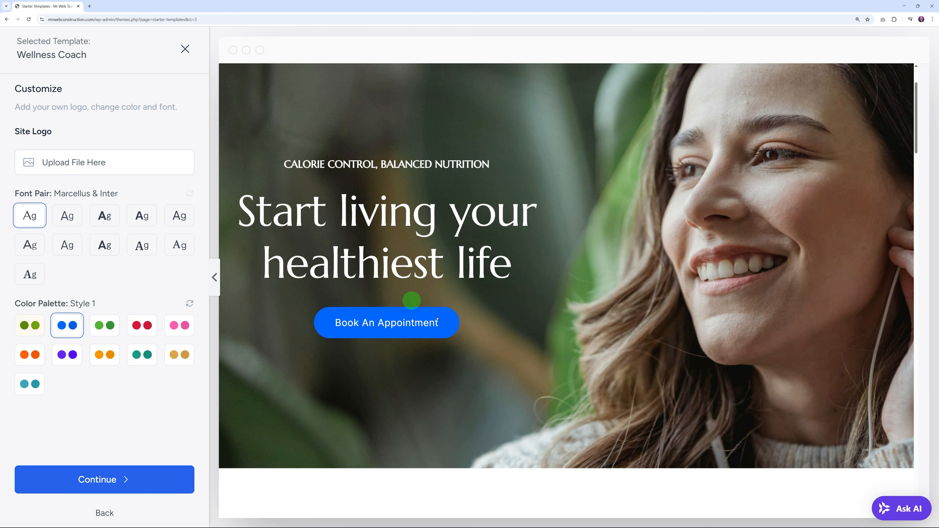
pyautogui.scroll(3, 537, 345)
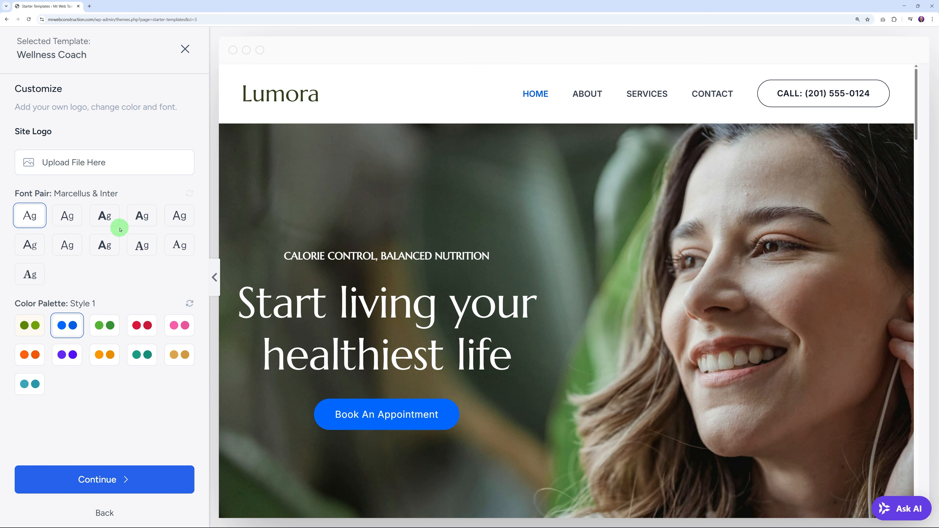
# Step: Compare font pairs, choose Outfit & DM Sans, and continue past customization
pyautogui.click(105, 221)
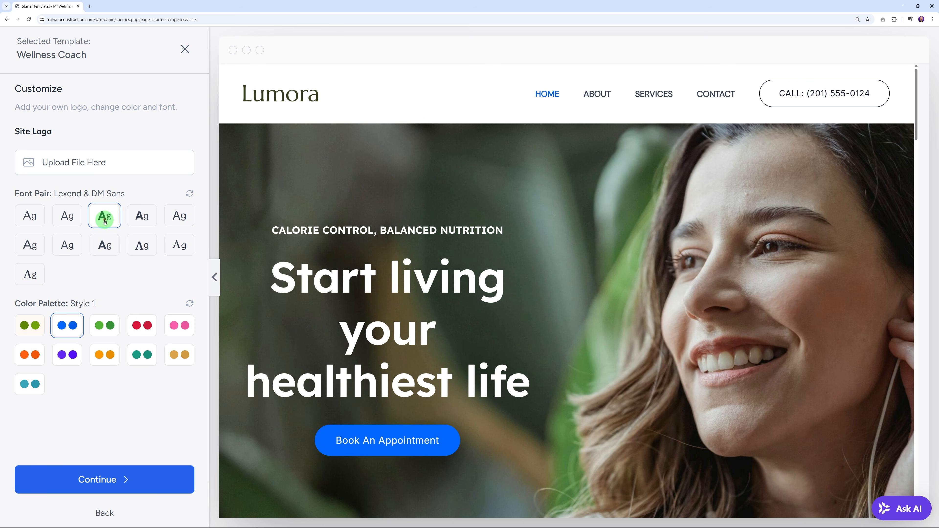
pyautogui.click(141, 216)
pyautogui.click(140, 246)
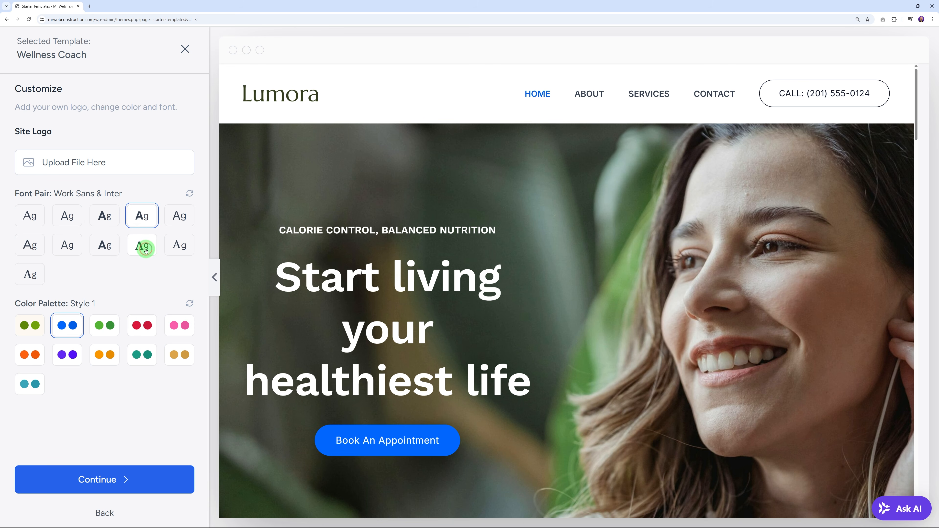
pyautogui.click(104, 248)
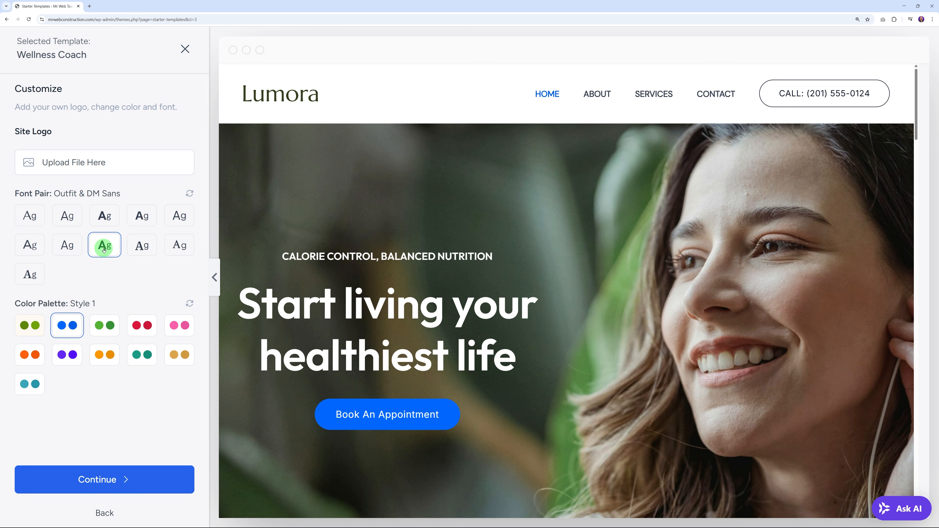
pyautogui.scroll(-9, 589, 323)
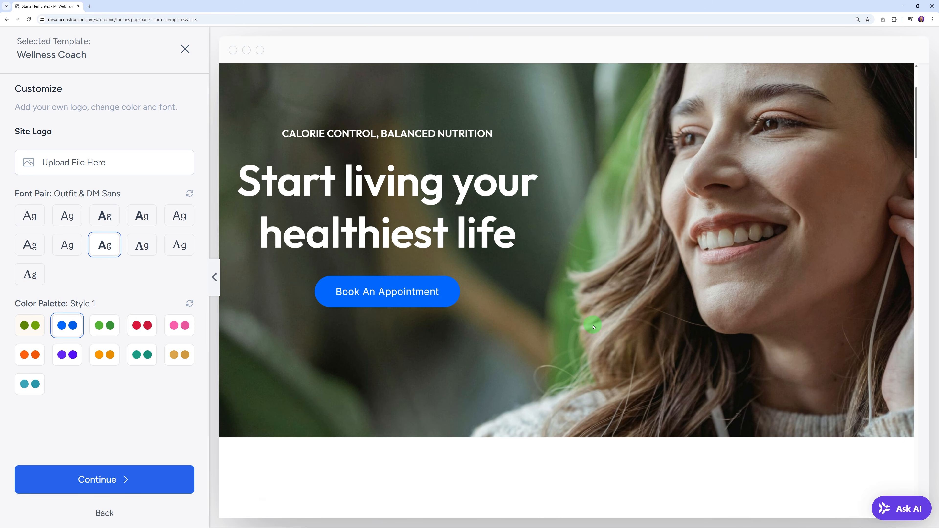
pyautogui.scroll(3, 592, 325)
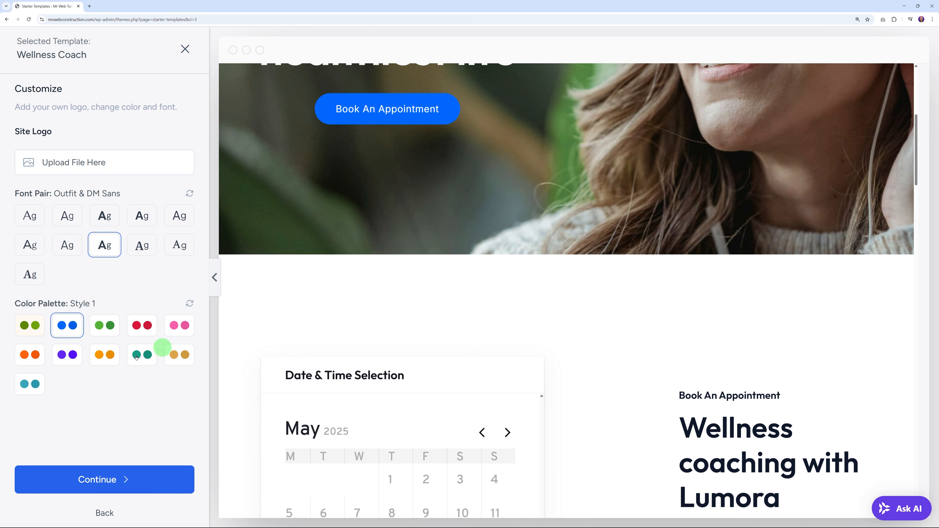
pyautogui.click(113, 480)
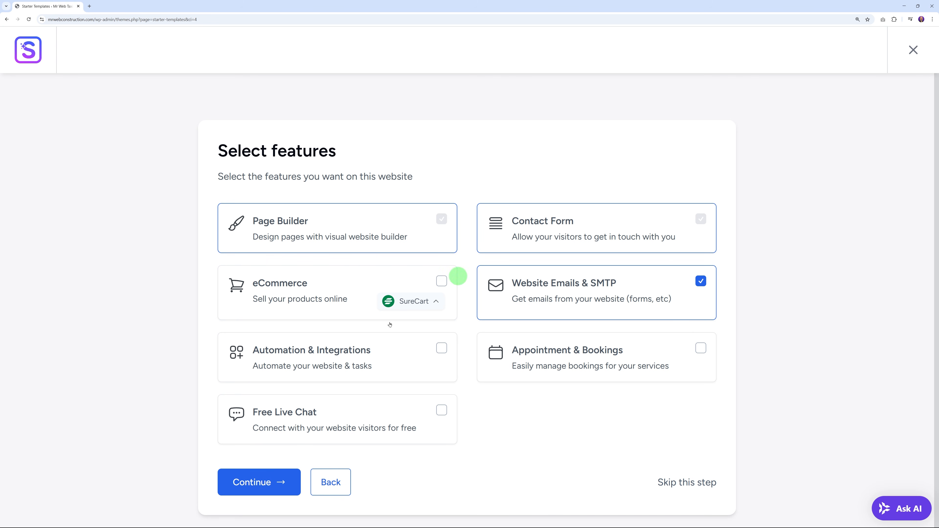
# Step: Skip extra features, turn off non-sensitive data sharing and accept the settings overwrite
pyautogui.click(688, 482)
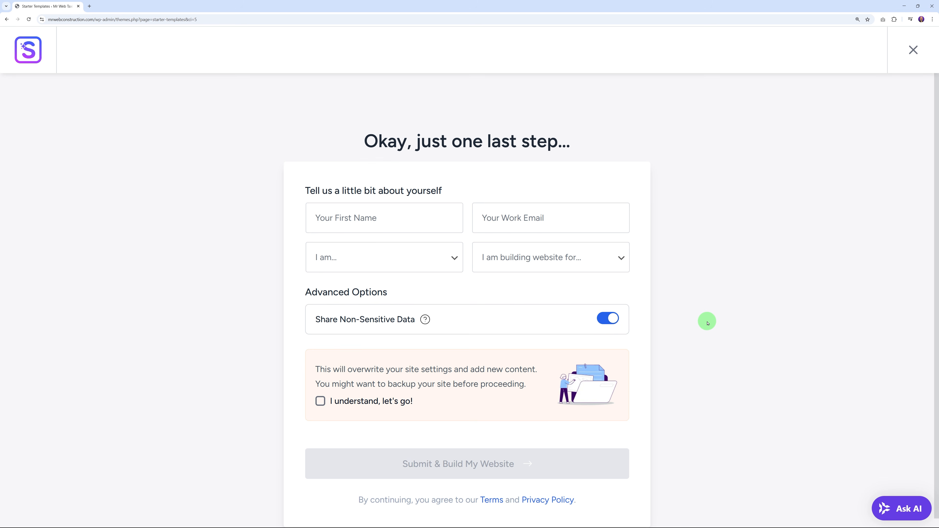
pyautogui.scroll(-1, 707, 324)
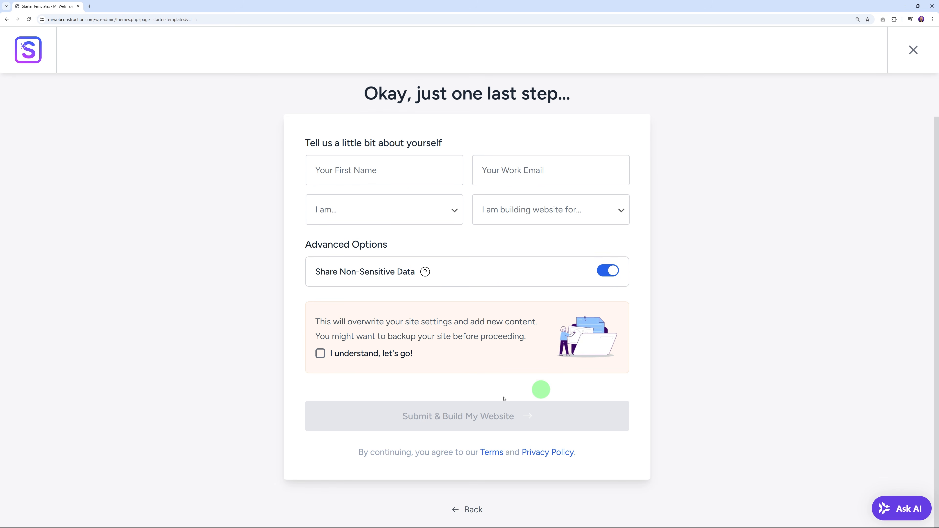
pyautogui.click(602, 273)
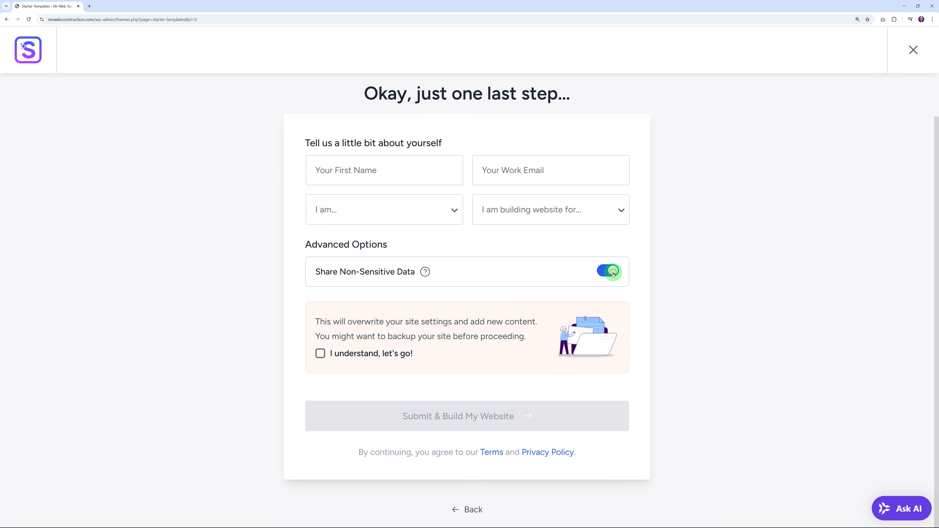
pyautogui.click(320, 353)
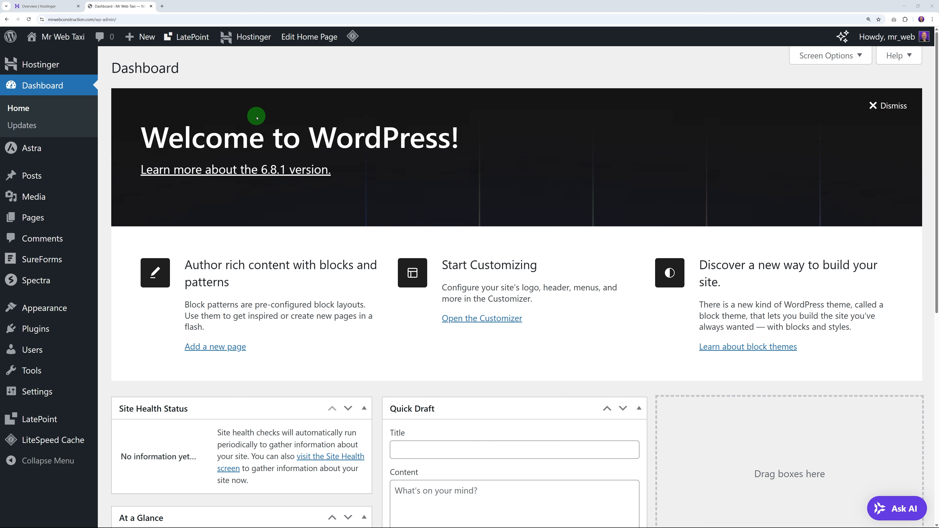
# Step: Open the Lumora site in a new tab and scroll through its home page
pyautogui.moveTo(59, 36)
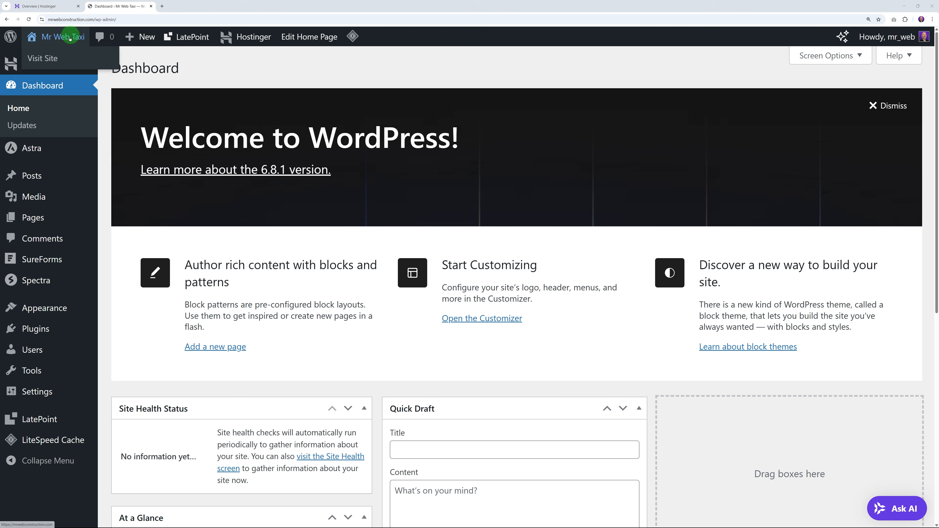
pyautogui.rightClick(41, 60)
pyautogui.click(59, 68)
pyautogui.click(184, 6)
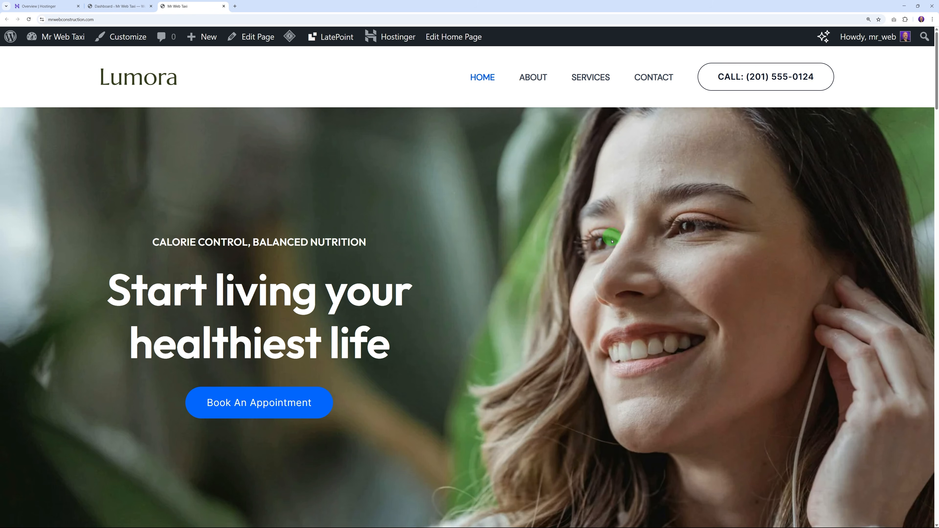
pyautogui.scroll(-10, 814, 273)
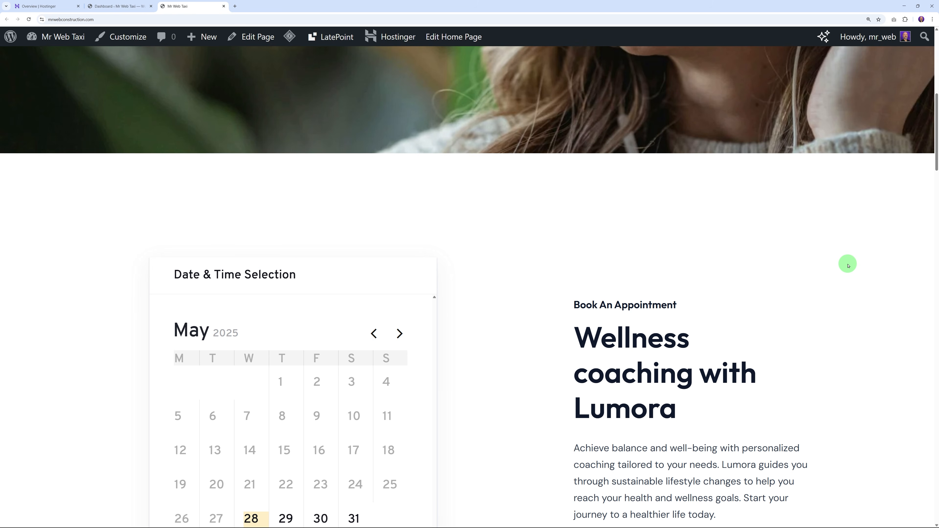
pyautogui.scroll(-5, 850, 266)
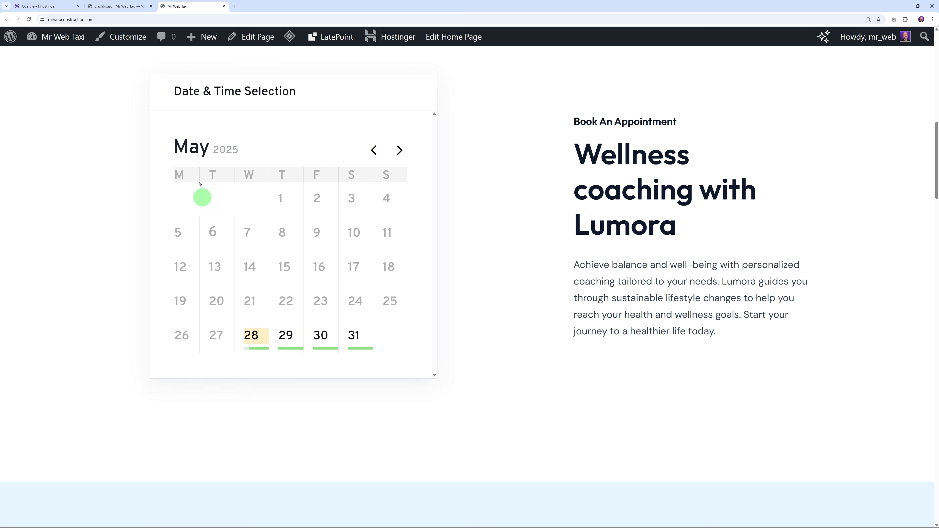
pyautogui.scroll(-9, 828, 259)
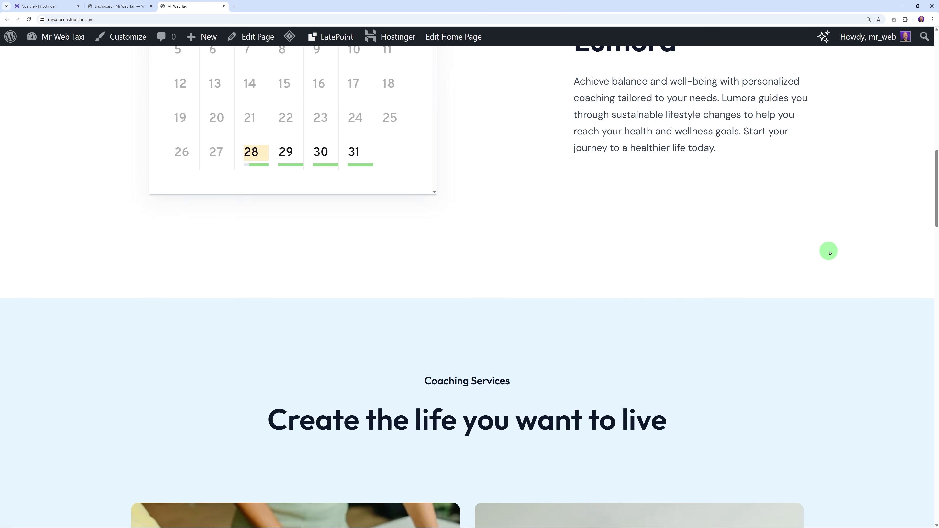
pyautogui.scroll(-20, 829, 267)
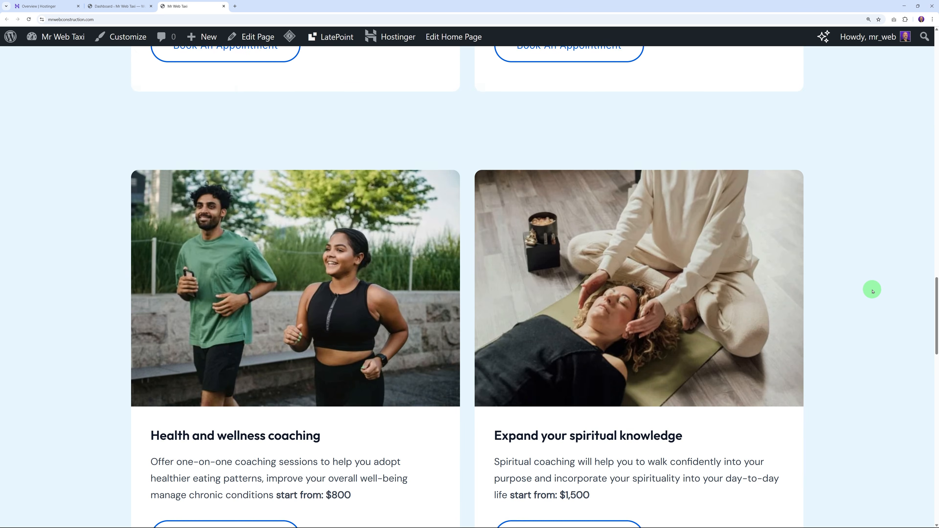
pyautogui.scroll(-20, 873, 292)
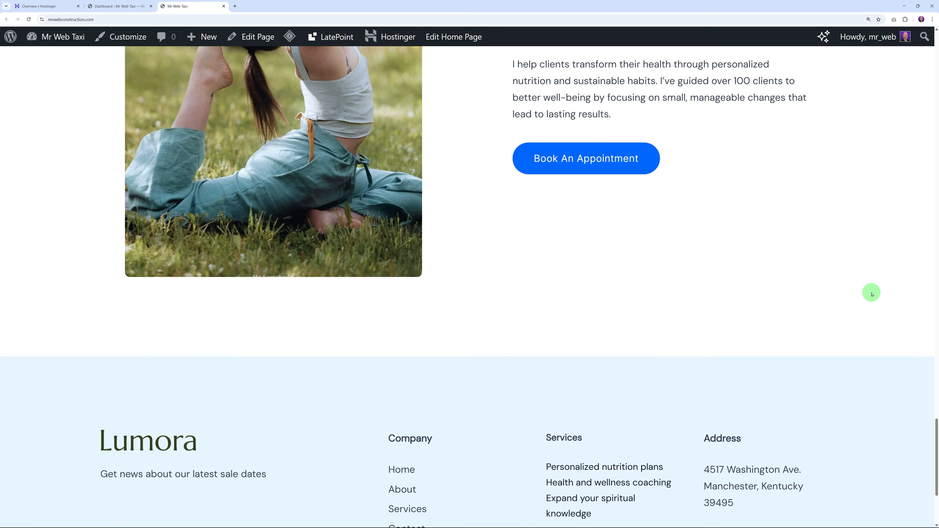
pyautogui.scroll(20, 872, 295)
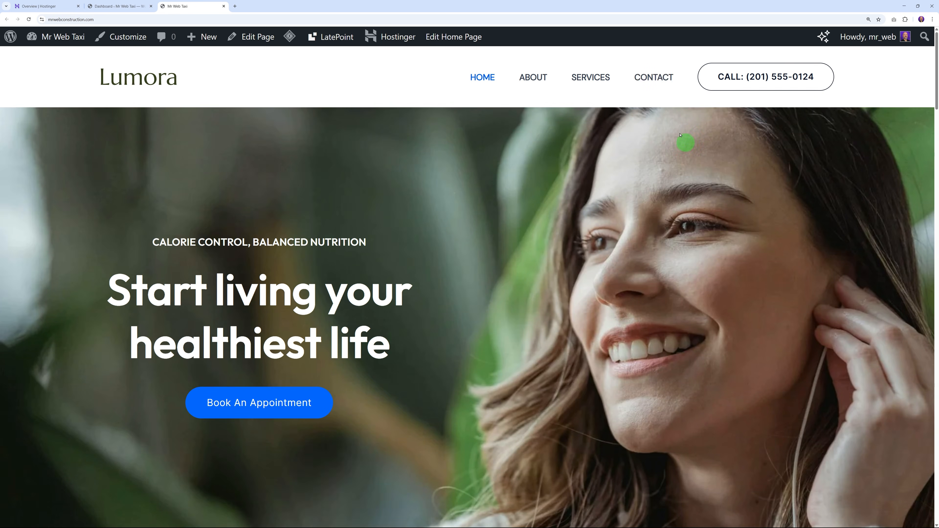
# Step: View the site's Contact page, then go back to the WordPress Dashboard tab
pyautogui.click(654, 77)
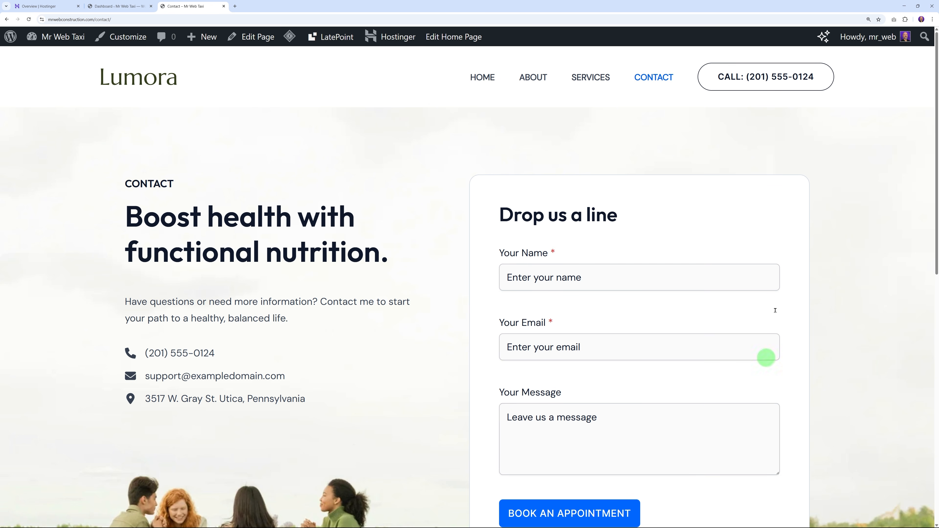
pyautogui.scroll(-13, 870, 308)
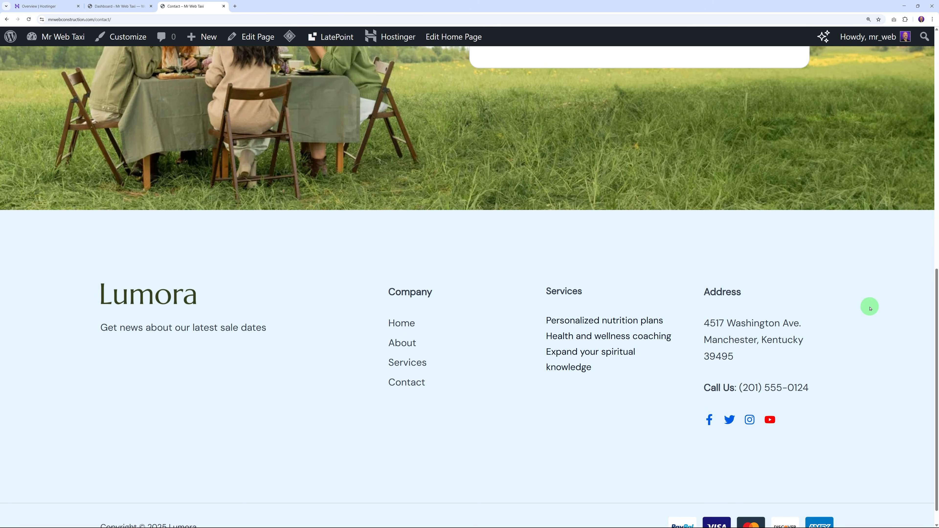
pyautogui.scroll(3, 869, 315)
pyautogui.scroll(10, 869, 315)
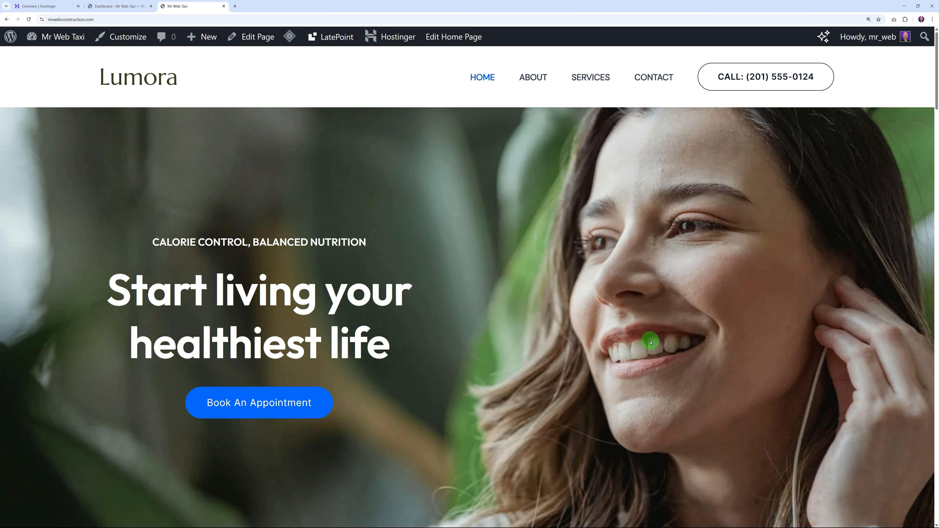
pyautogui.click(135, 11)
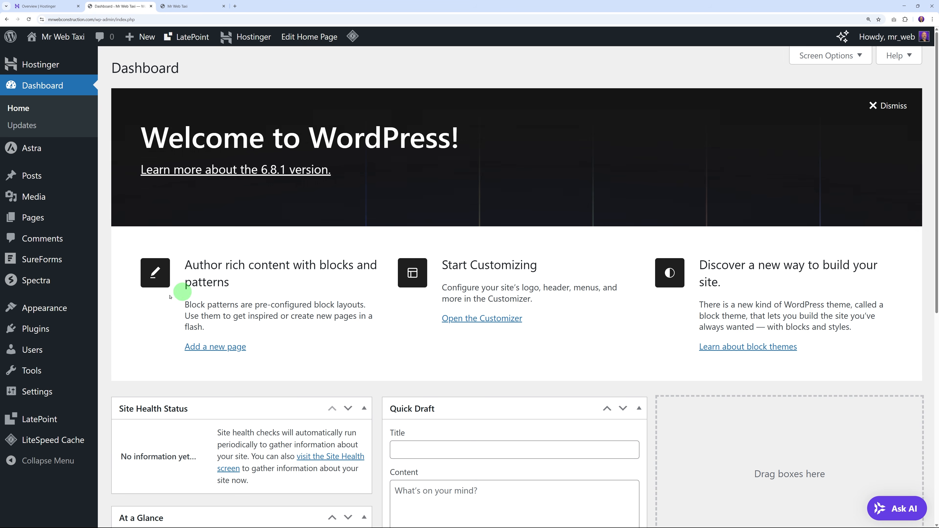
# Step: Search the plugin directory for taxi and install Taxi Booking Manager for WooCommerce
pyautogui.moveTo(39, 328)
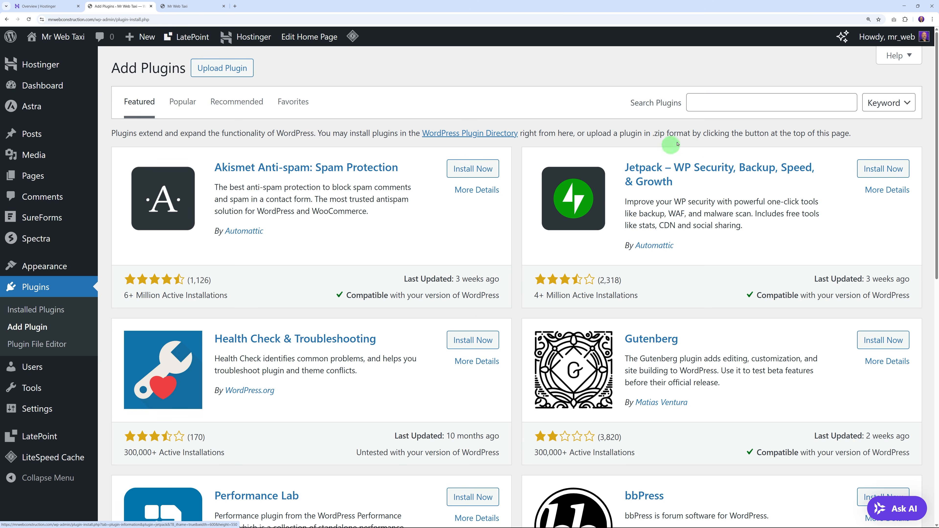
pyautogui.click(725, 96)
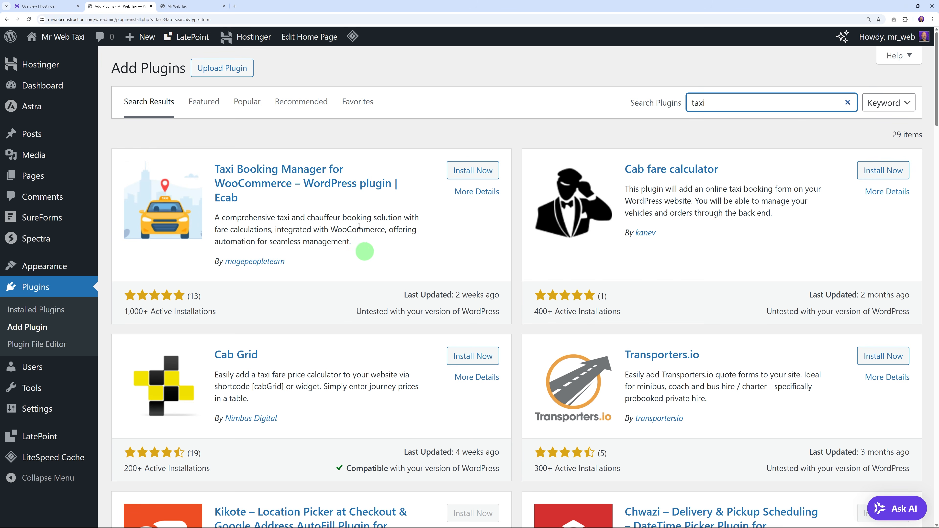
pyautogui.click(471, 172)
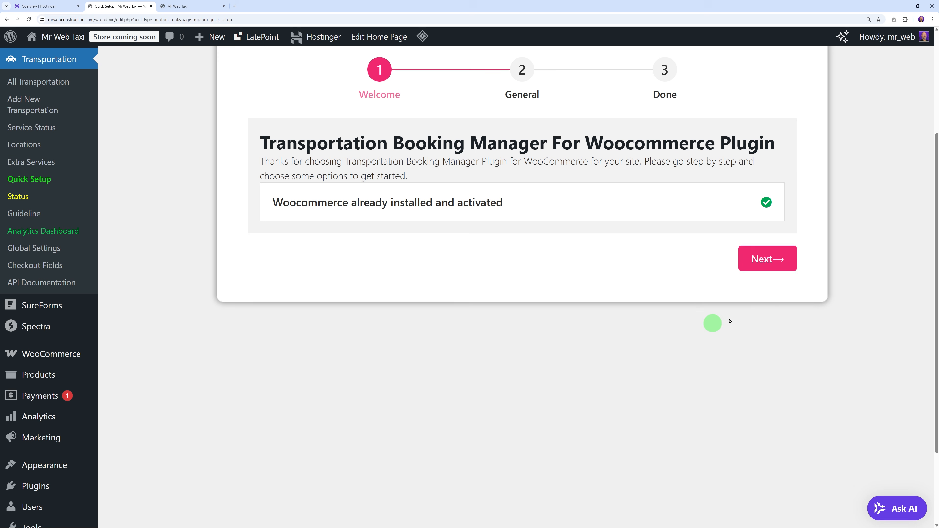
# Step: In the quick setup, set label 'Taxi Booking' and slug 'taxi-booking', then Finish & Save
pyautogui.click(778, 262)
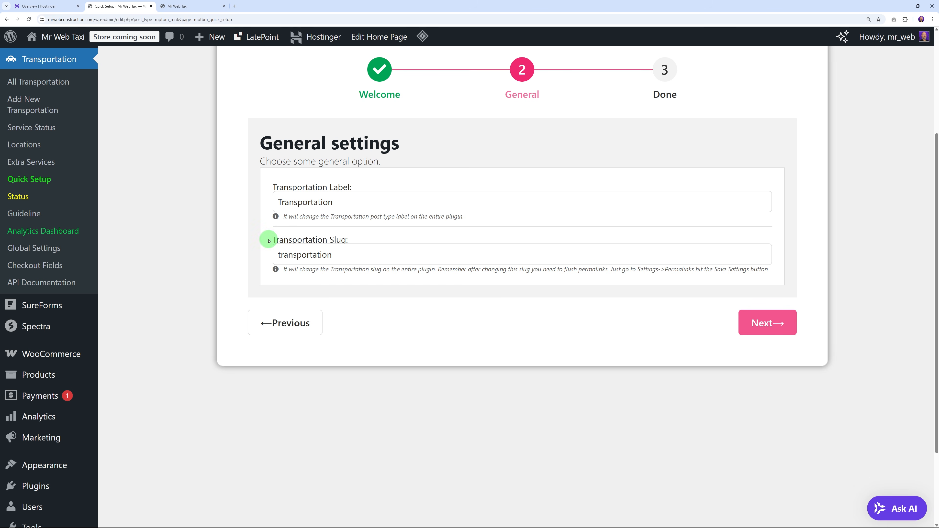
pyautogui.doubleClick(283, 204)
pyautogui.write('Taxi Booking')
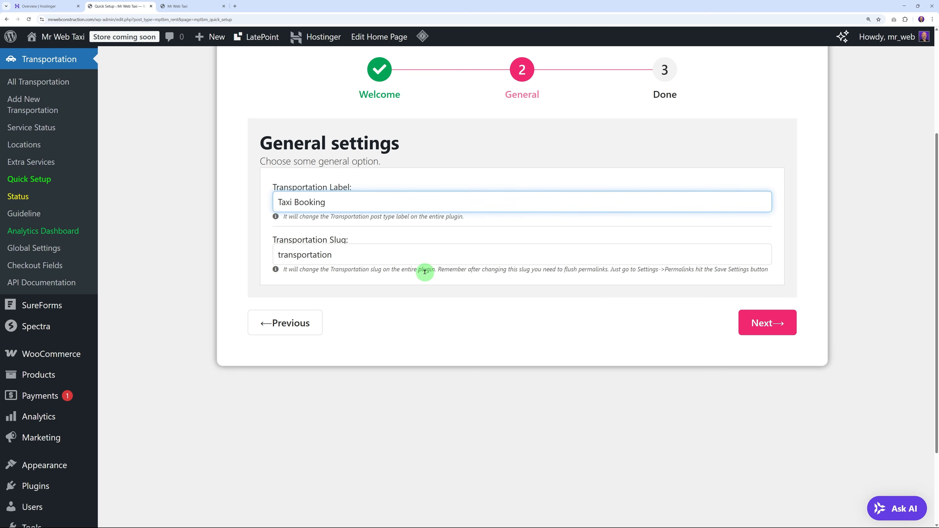
pyautogui.click(315, 255)
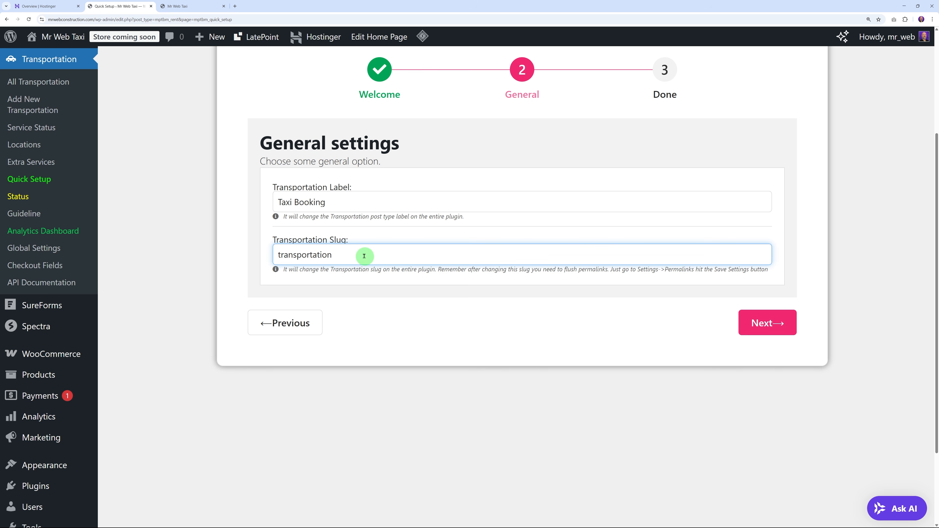
pyautogui.moveTo(365, 255); pyautogui.dragTo(281, 255)
pyautogui.write('taxi-booking')
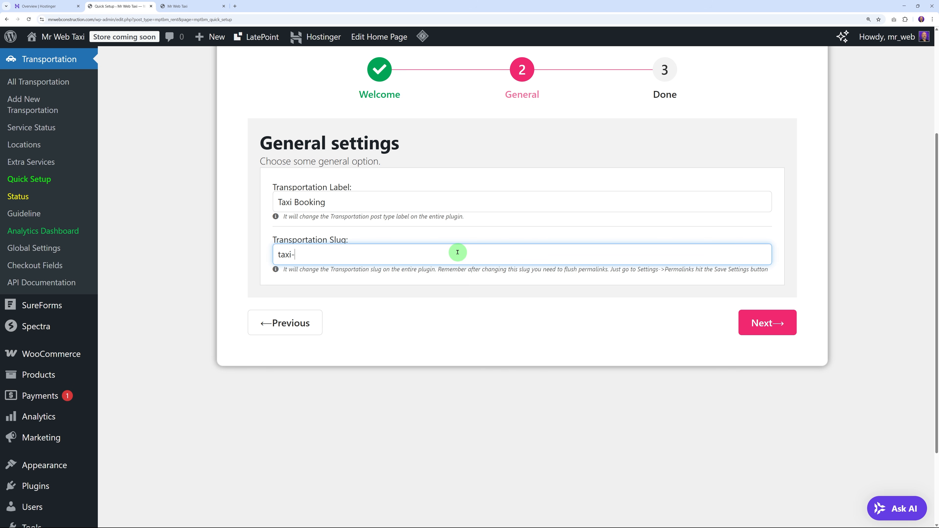
pyautogui.click(750, 330)
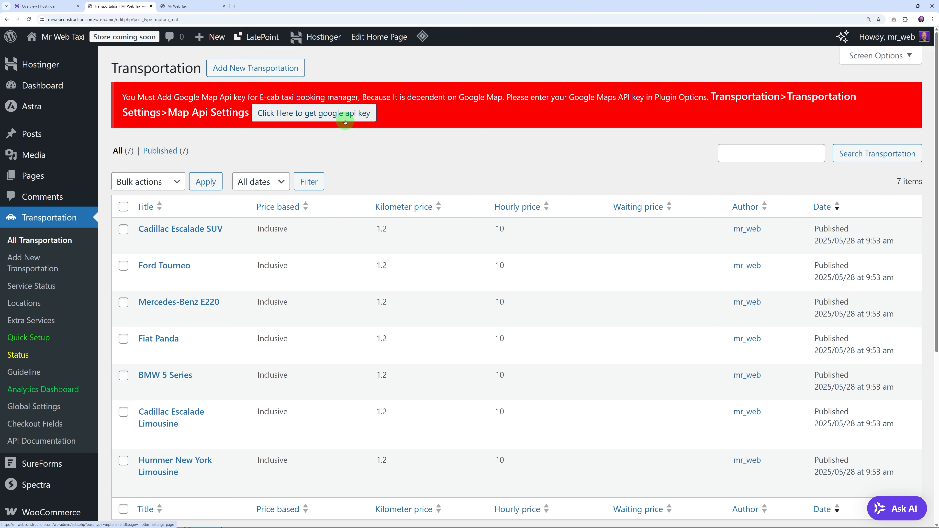
# Step: From Global Settings' Google Map API tab, open Google's guide for getting a Maps API key
pyautogui.click(323, 120)
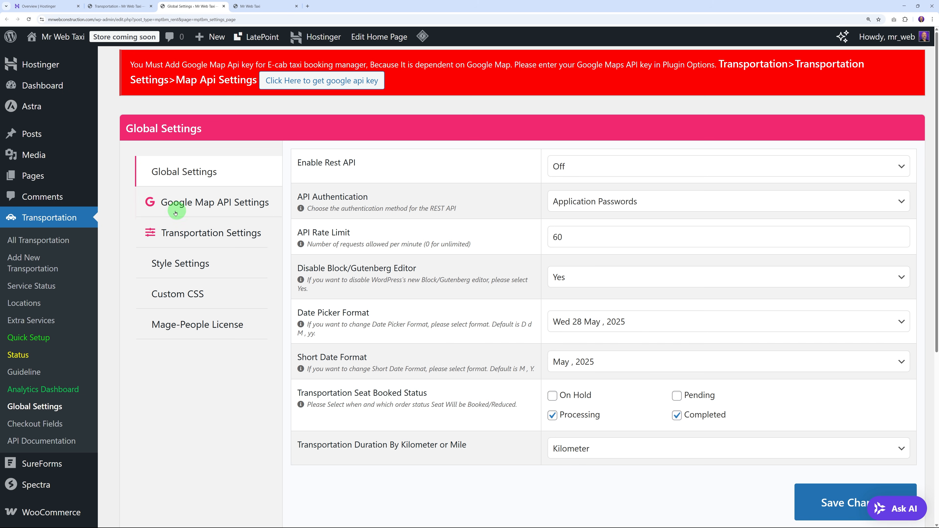
pyautogui.click(209, 206)
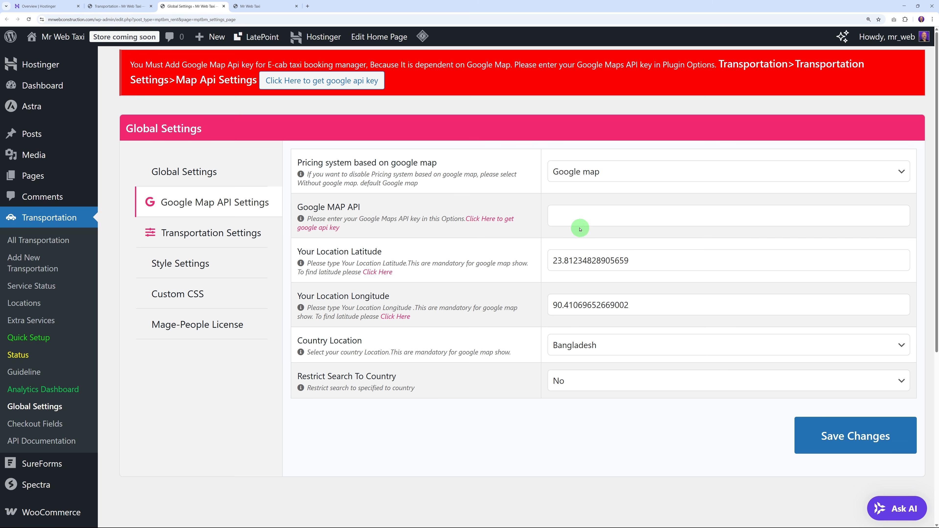
pyautogui.click(576, 217)
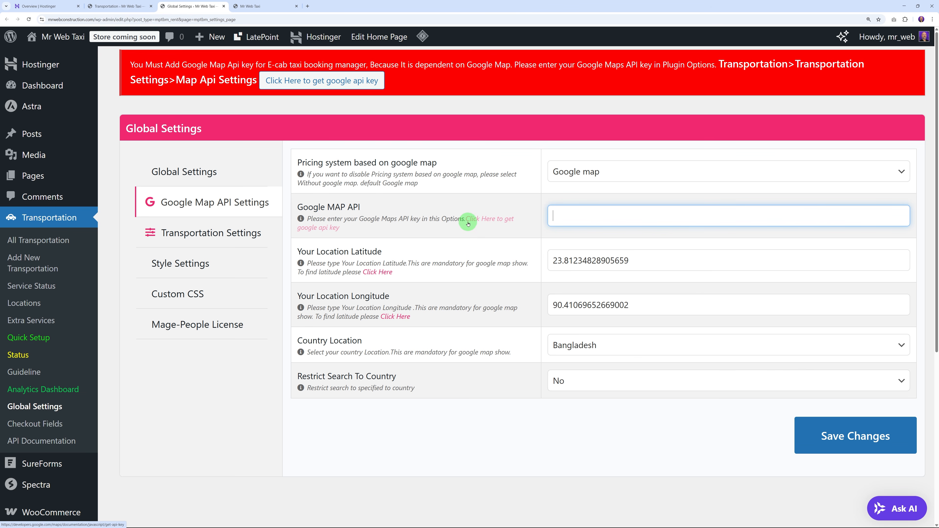
pyautogui.click(325, 231)
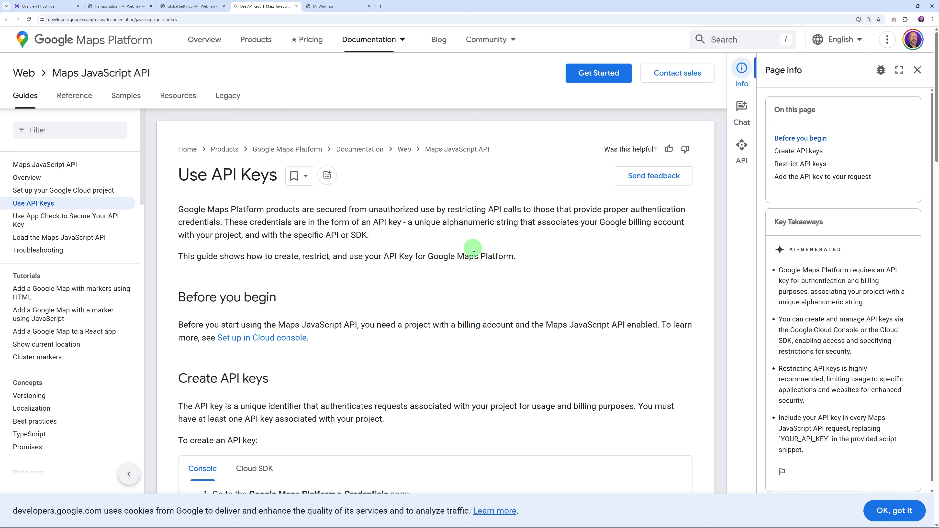
# Step: Scroll to Create API keys and follow 'Go to the Credentials page' into Google Cloud
pyautogui.scroll(-5, 469, 311)
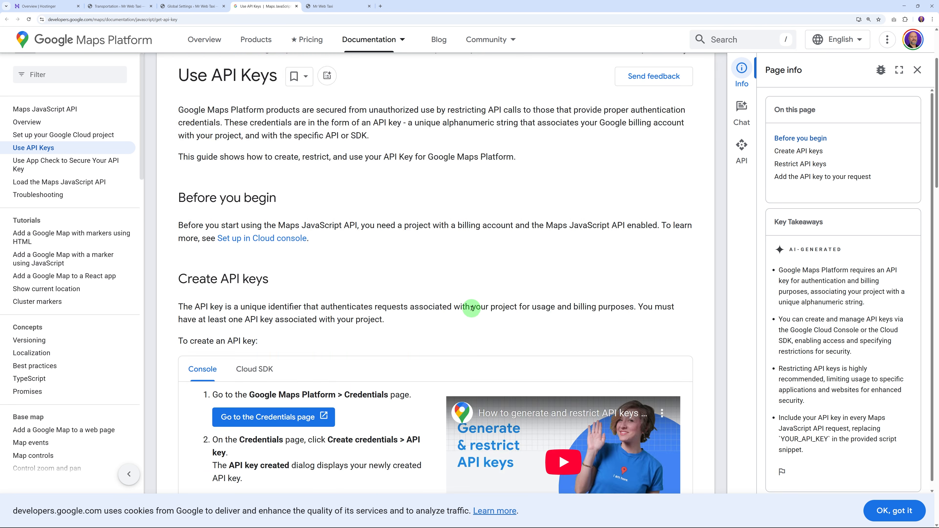
pyautogui.scroll(-2, 467, 314)
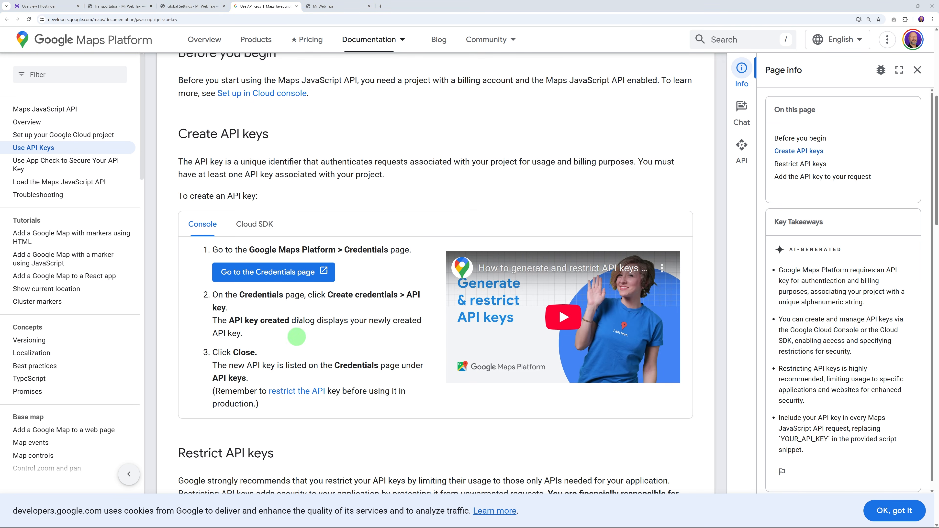
pyautogui.click(233, 280)
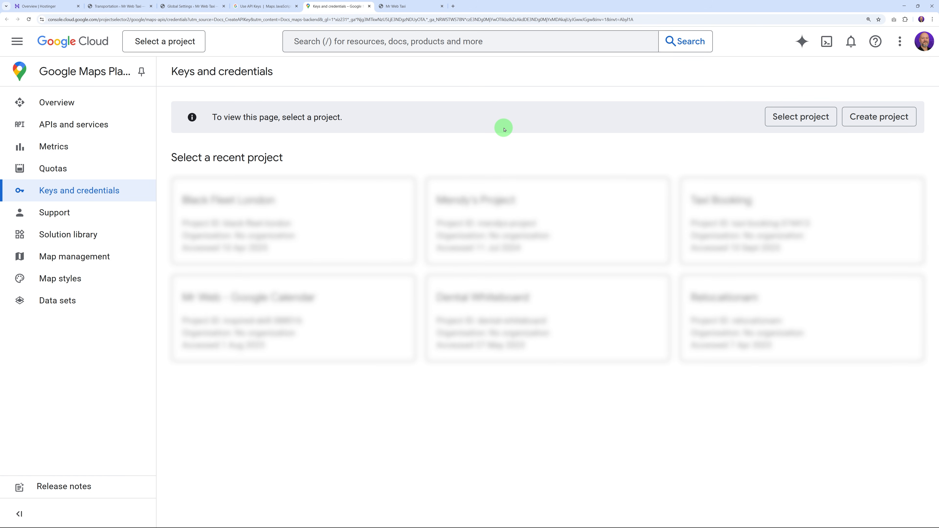
# Step: Create a Google Cloud project named 'Taxi Booking Mr Web' to generate its Maps key
pyautogui.click(888, 120)
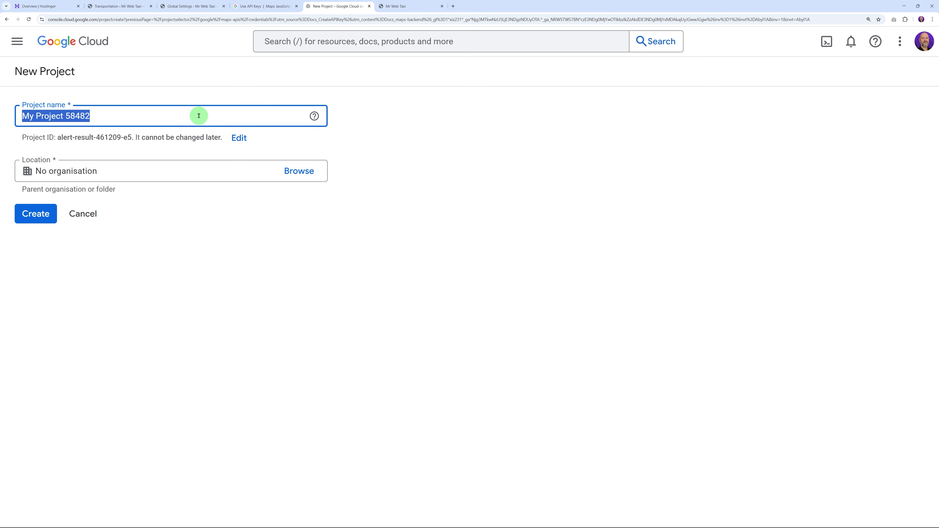
pyautogui.write('G')
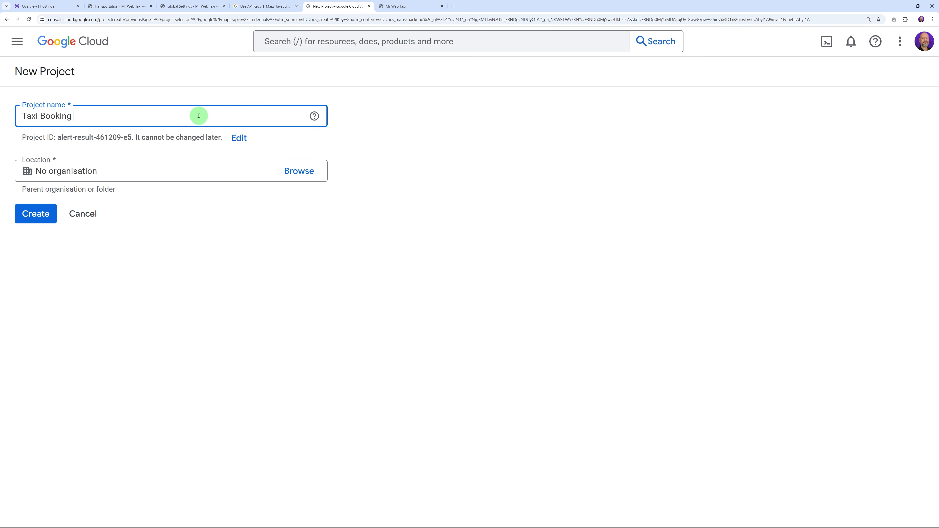
pyautogui.click(46, 214)
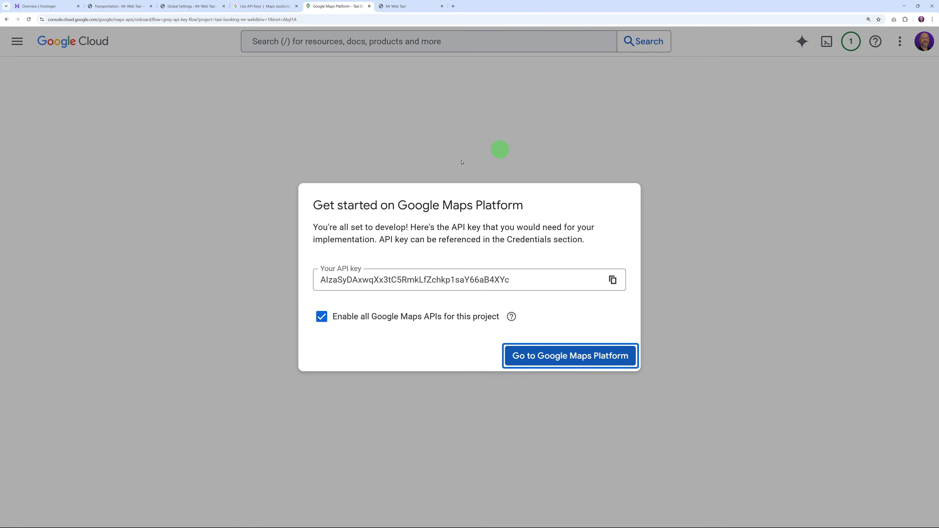
# Step: Paste the copied API key into the plugin's Google MAP API field and save
pyautogui.click(613, 280)
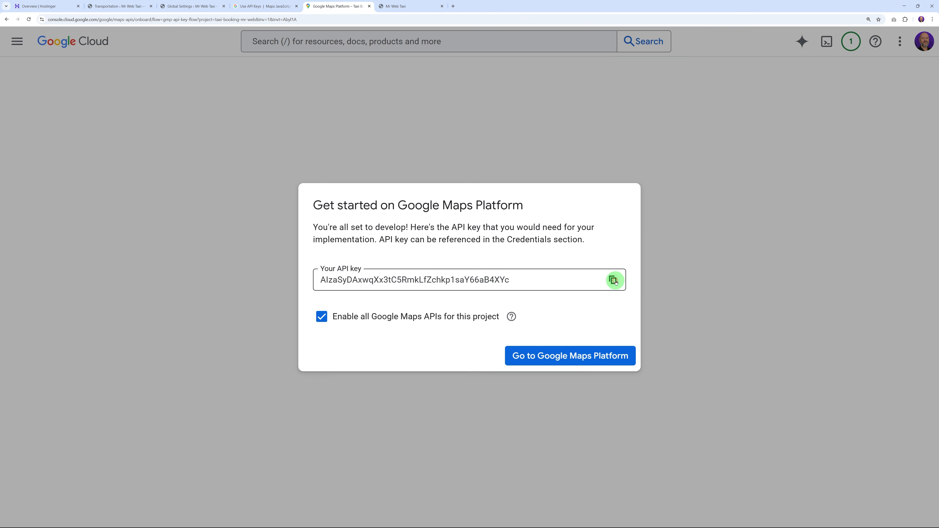
pyautogui.click(124, 7)
pyautogui.click(207, 7)
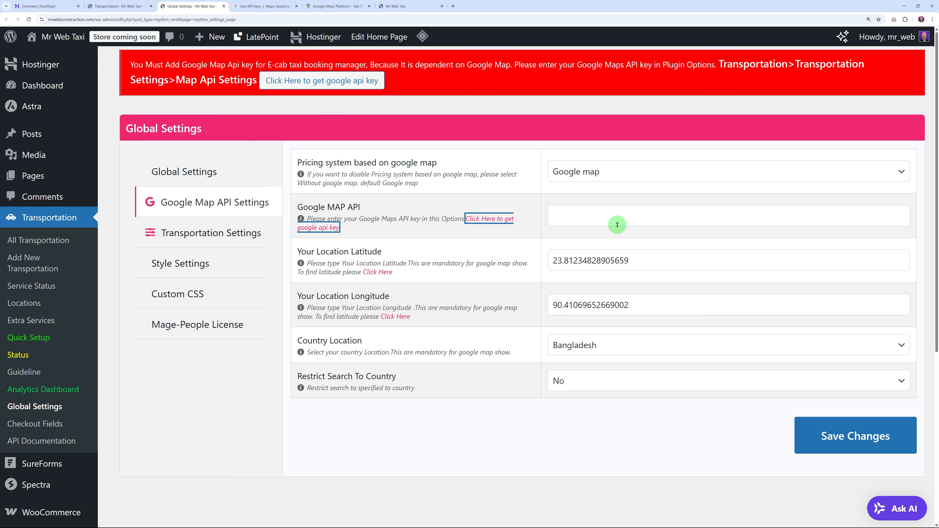
pyautogui.click(614, 217)
pyautogui.hotkey('ctrl', 'v')
pyautogui.click(830, 435)
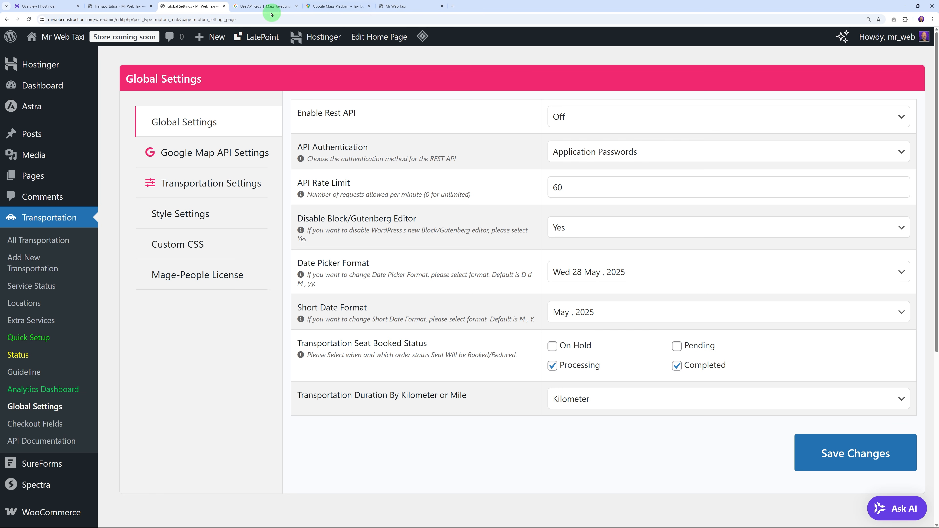
# Step: Continue to Google Maps Platform in Cloud Console, postponing key restriction with Maybe later
pyautogui.click(344, 7)
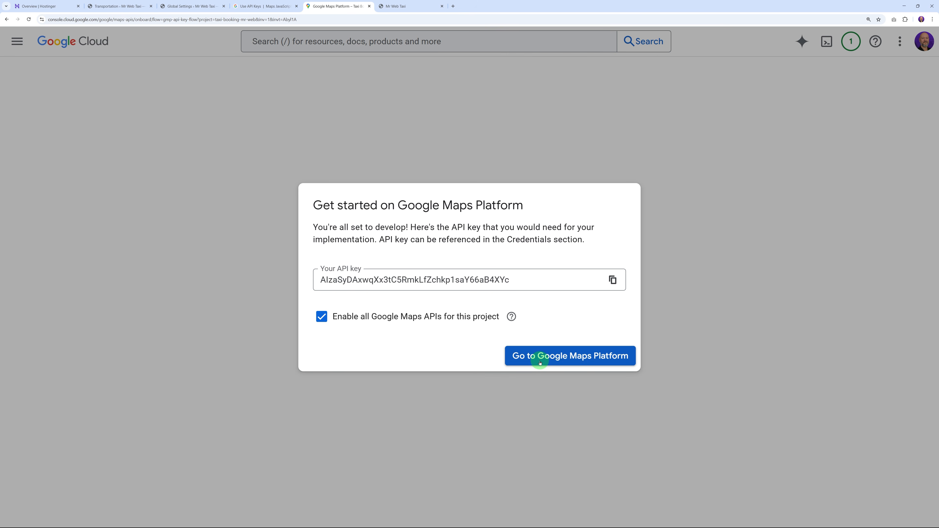
pyautogui.click(572, 363)
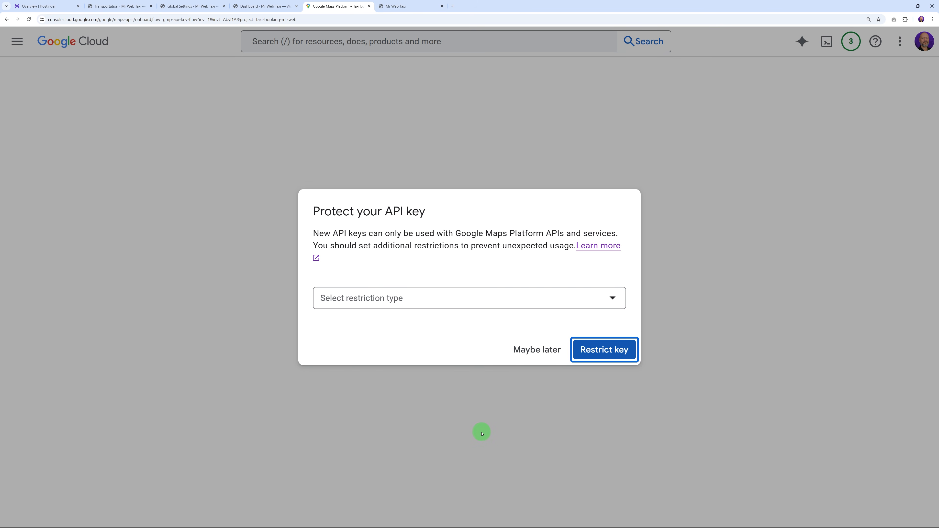
pyautogui.click(528, 354)
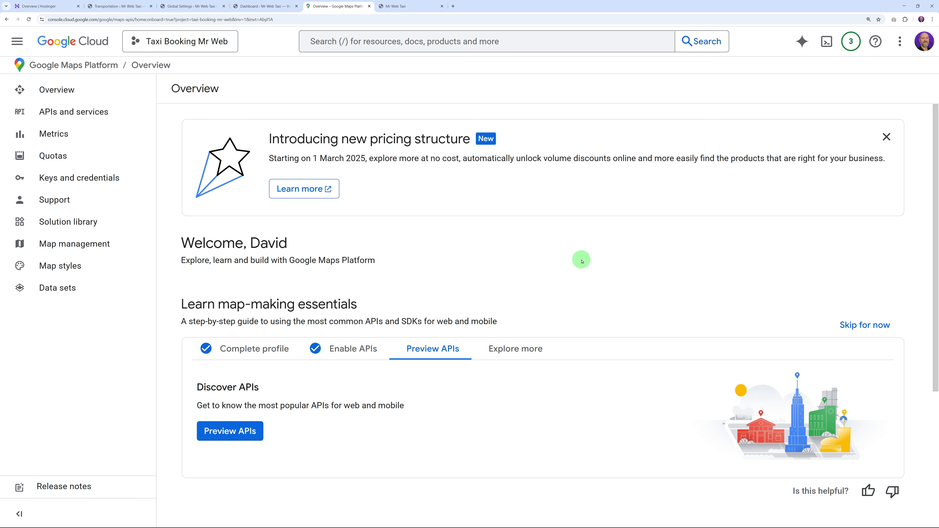
# Step: Edit the Maps Platform API key to restrict websites, adding *.mrwebconstruction.com/*
pyautogui.click(107, 181)
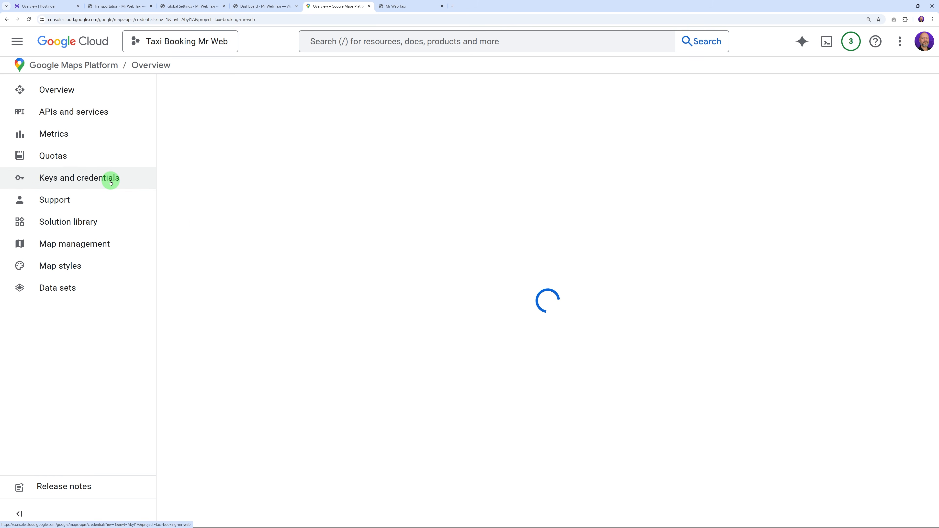
pyautogui.scroll(-2, 629, 255)
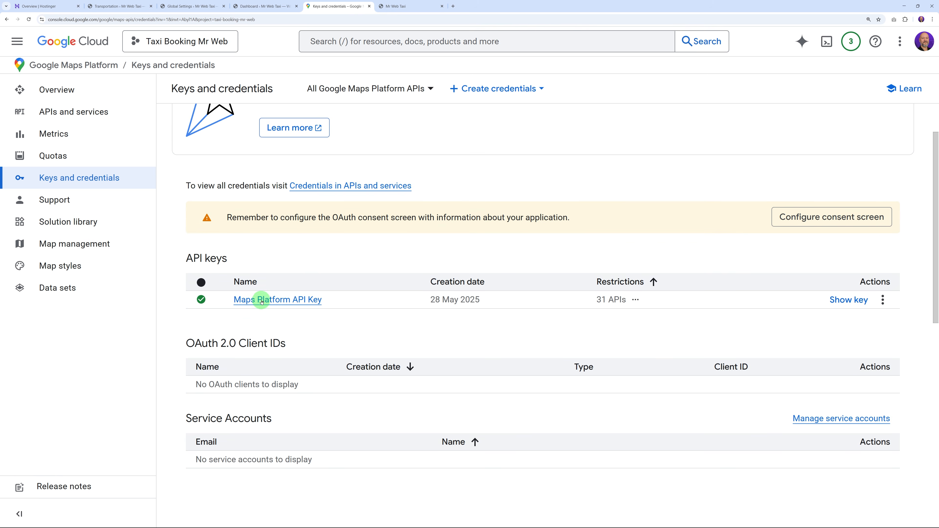
pyautogui.click(882, 300)
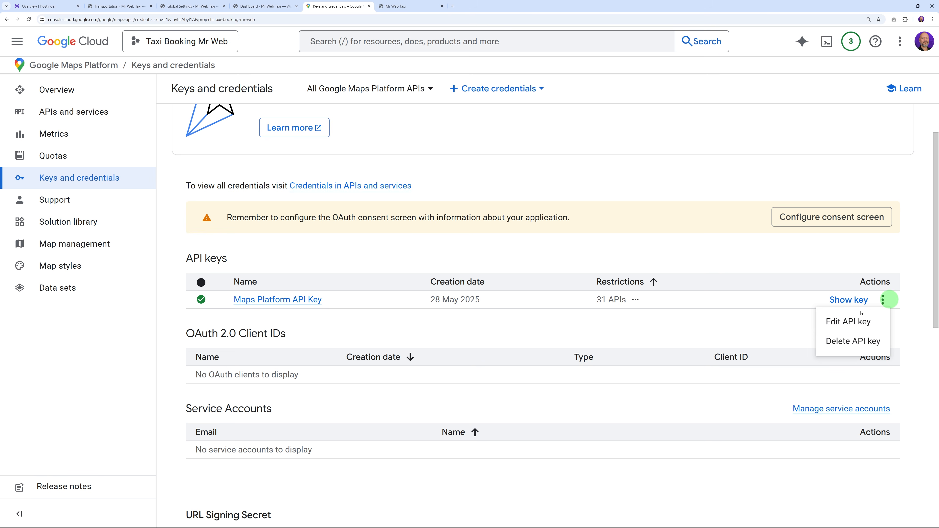
pyautogui.click(843, 321)
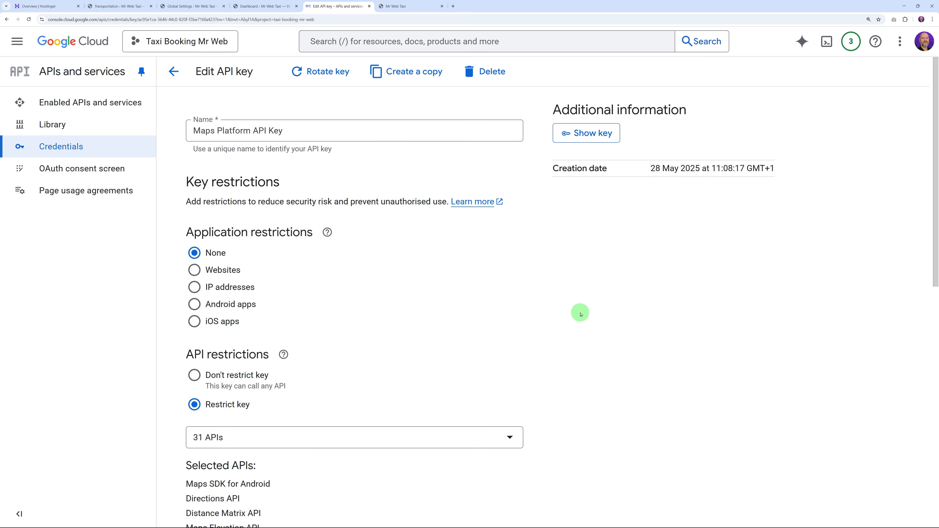
pyautogui.scroll(-2, 536, 296)
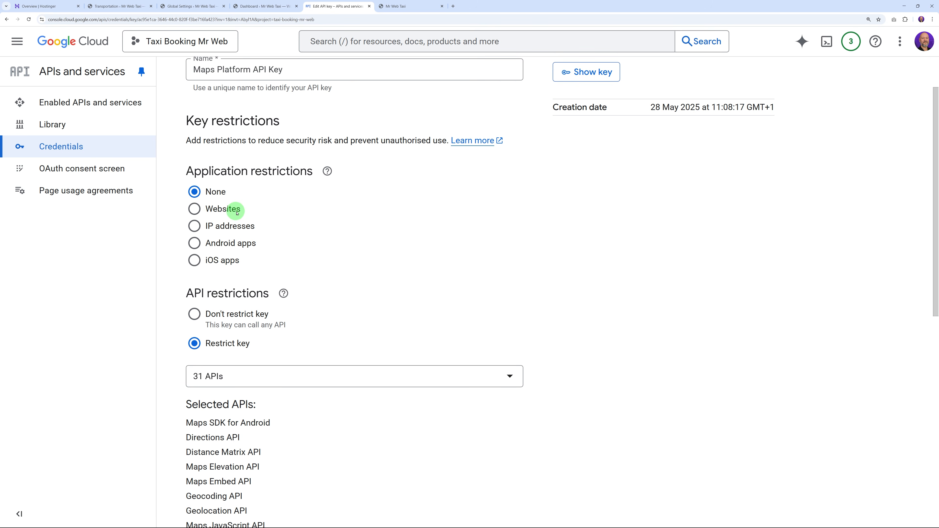
pyautogui.click(194, 210)
pyautogui.scroll(-4, 470, 239)
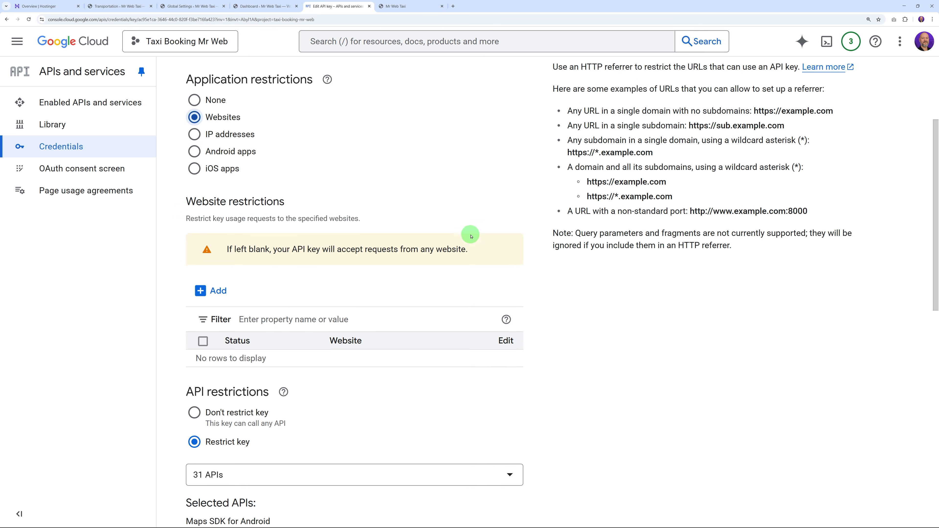
pyautogui.click(220, 230)
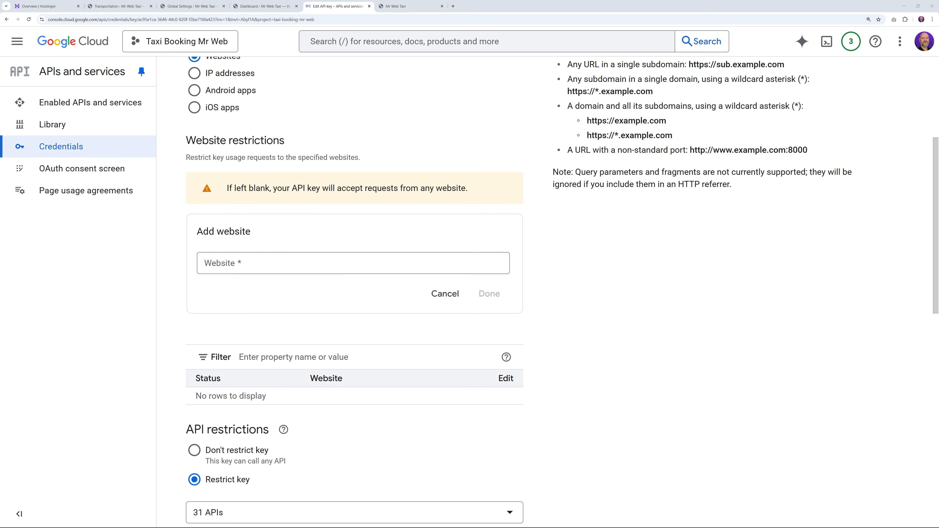
pyautogui.click(276, 264)
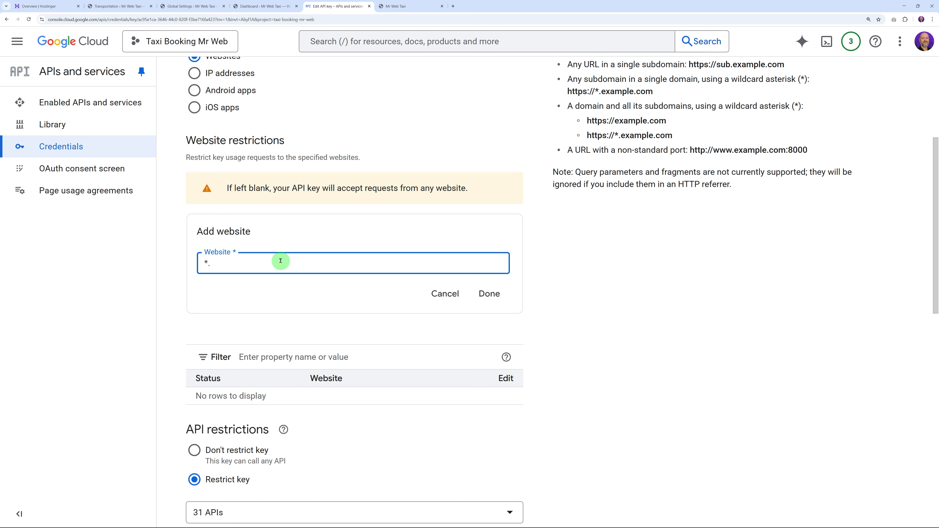
pyautogui.click(489, 294)
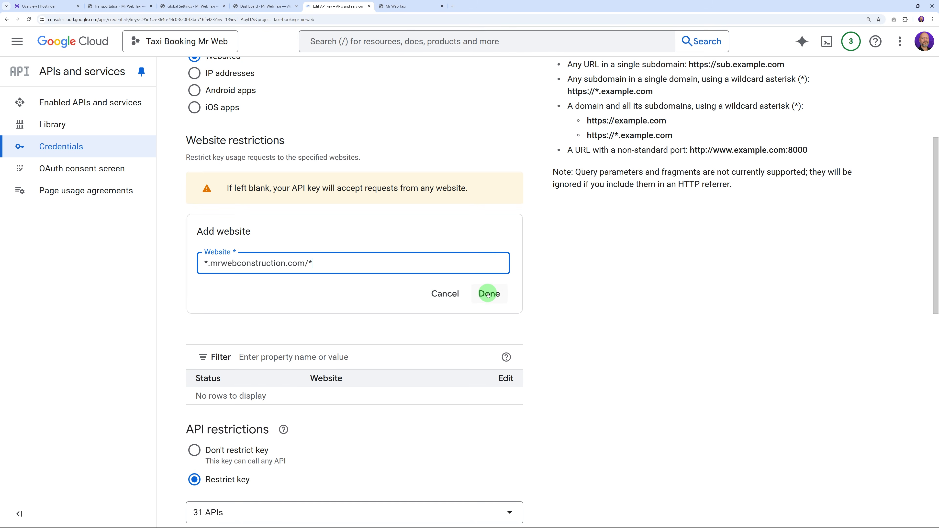
# Step: Add *mrwebconstruction.com/* as a second allowed website and save the key restrictions
pyautogui.click(209, 228)
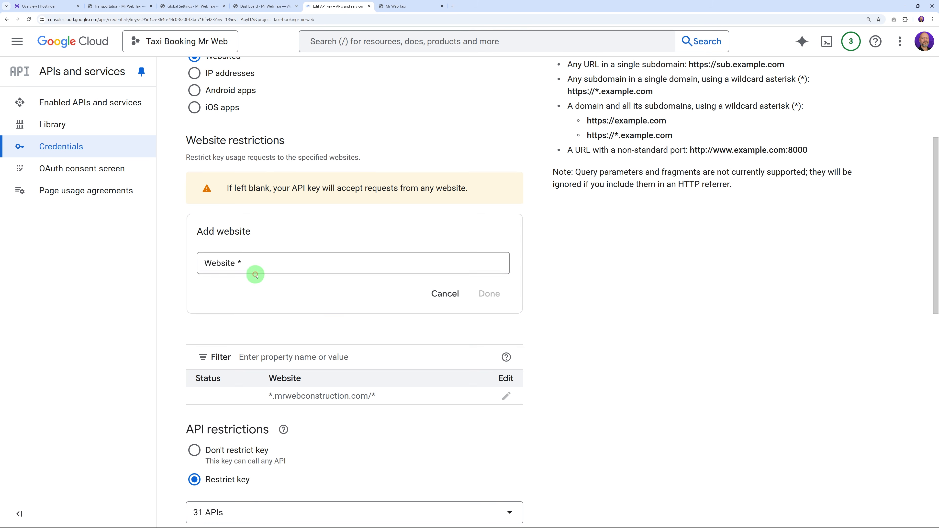
pyautogui.click(268, 266)
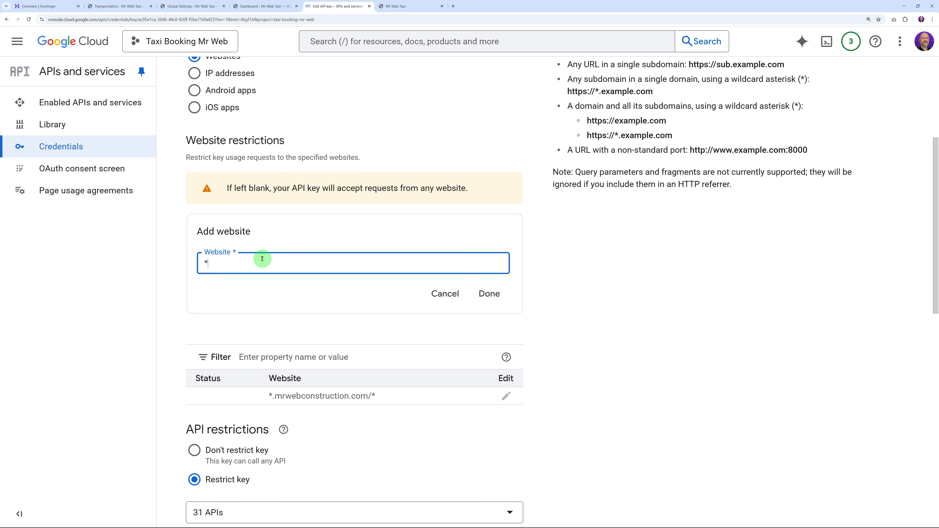
pyautogui.write('*')
pyautogui.write('mrwebconstruction.com/')
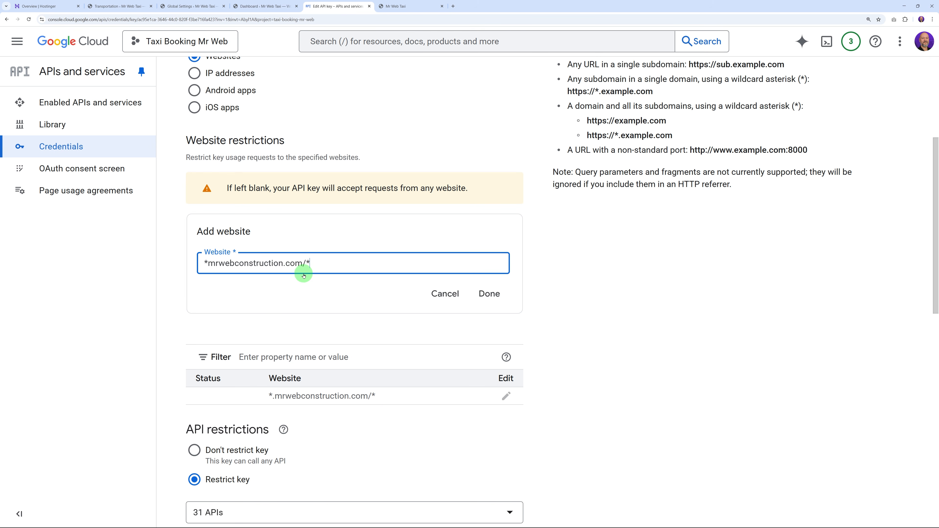
pyautogui.write('*')
pyautogui.click(489, 294)
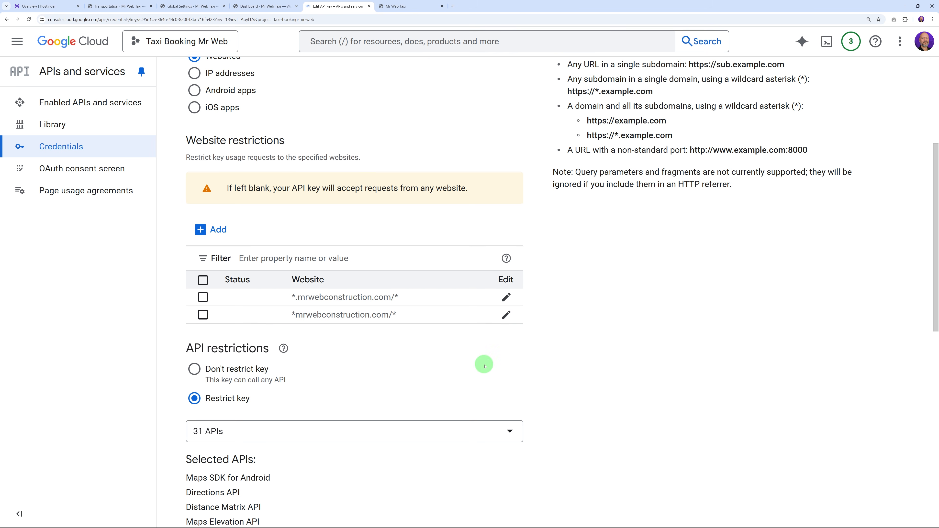
pyautogui.scroll(-10, 583, 346)
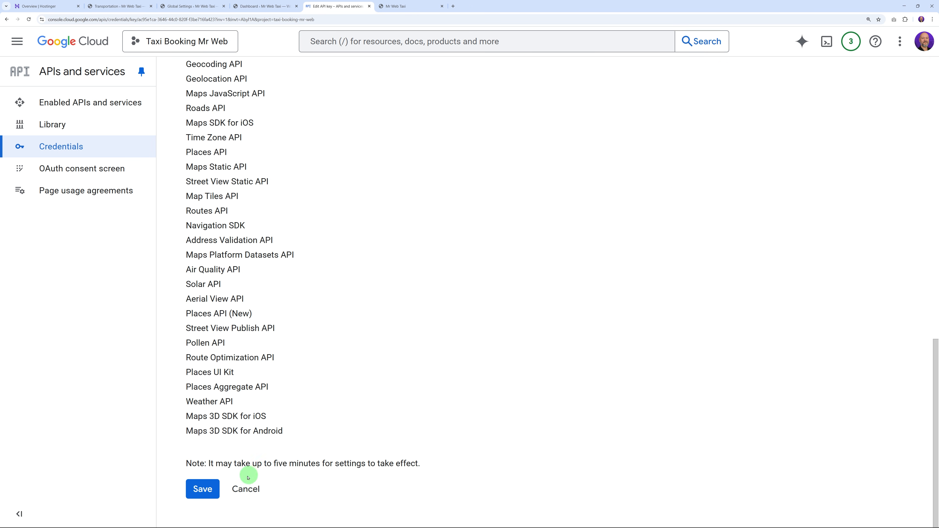
pyautogui.click(202, 489)
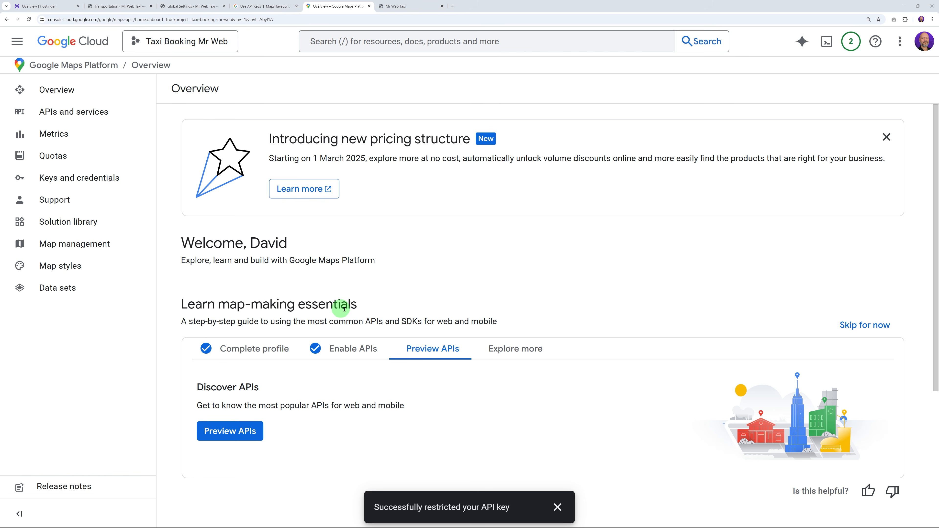
# Step: In the plugin's Google Map API settings, change Country Location from Bangladesh to Ireland
pyautogui.click(192, 6)
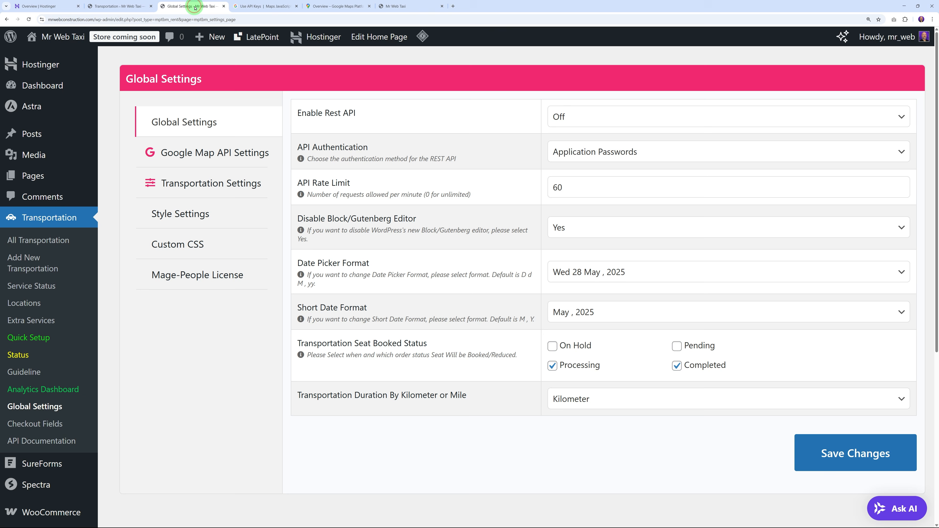
pyautogui.click(193, 156)
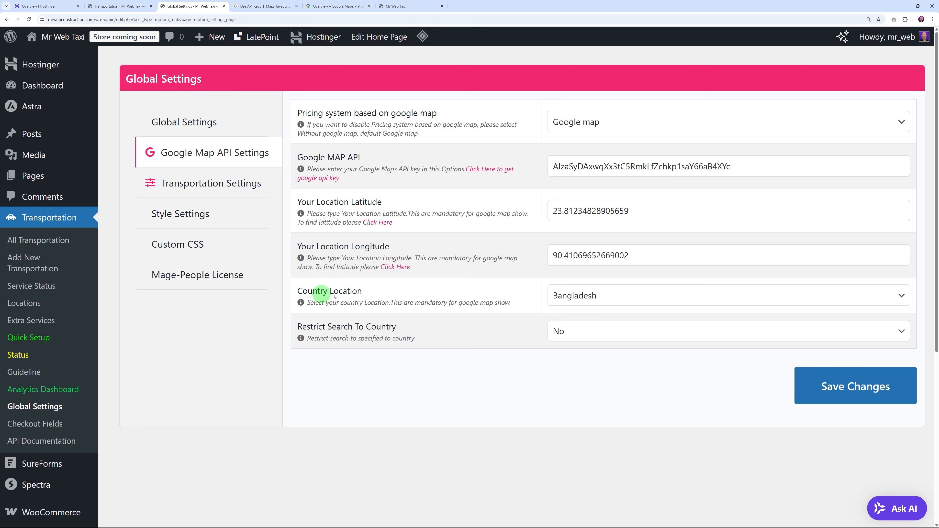
pyautogui.click(599, 302)
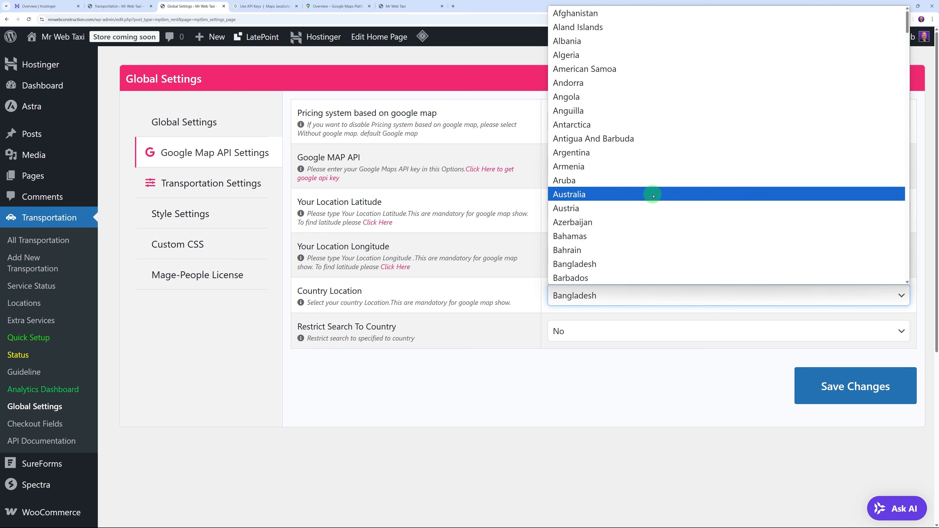
pyautogui.scroll(-5, 645, 205)
pyautogui.scroll(-12, 644, 205)
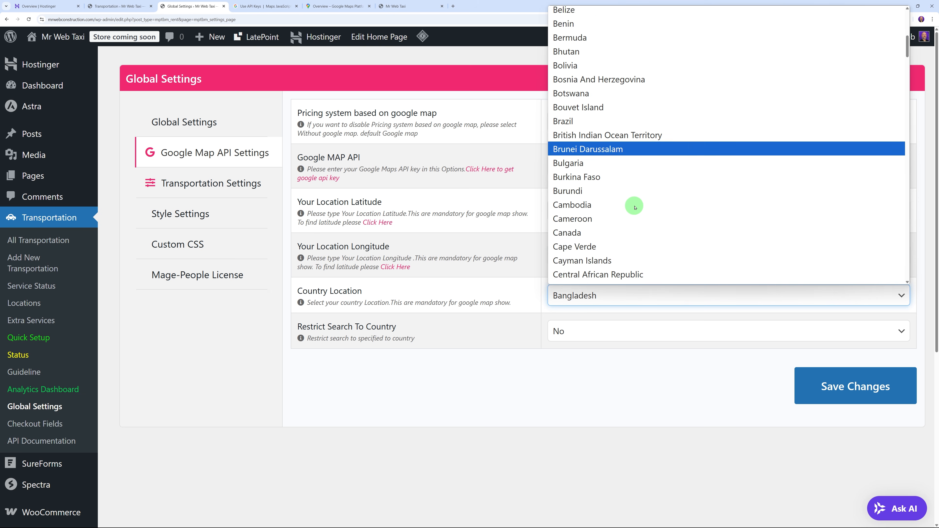
pyautogui.scroll(-12, 635, 208)
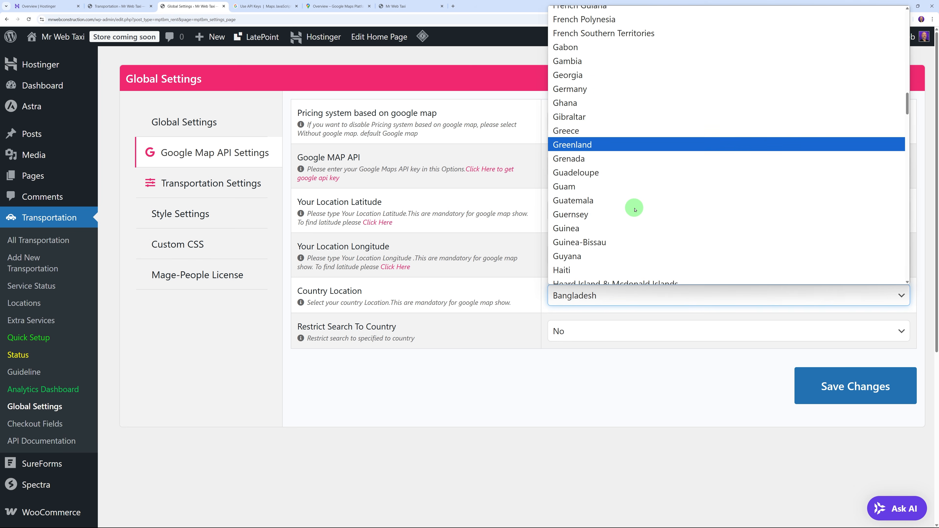
pyautogui.scroll(-4, 635, 211)
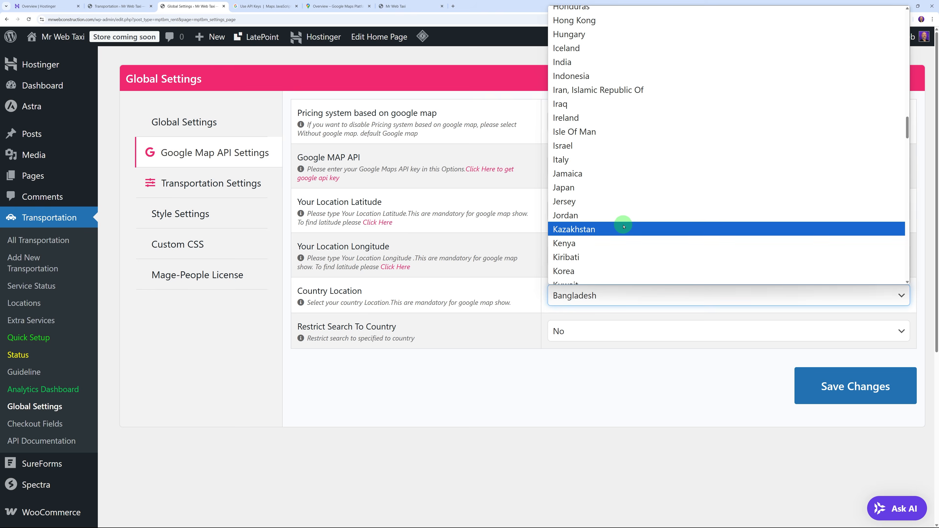
pyautogui.scroll(1, 591, 207)
pyautogui.click(588, 180)
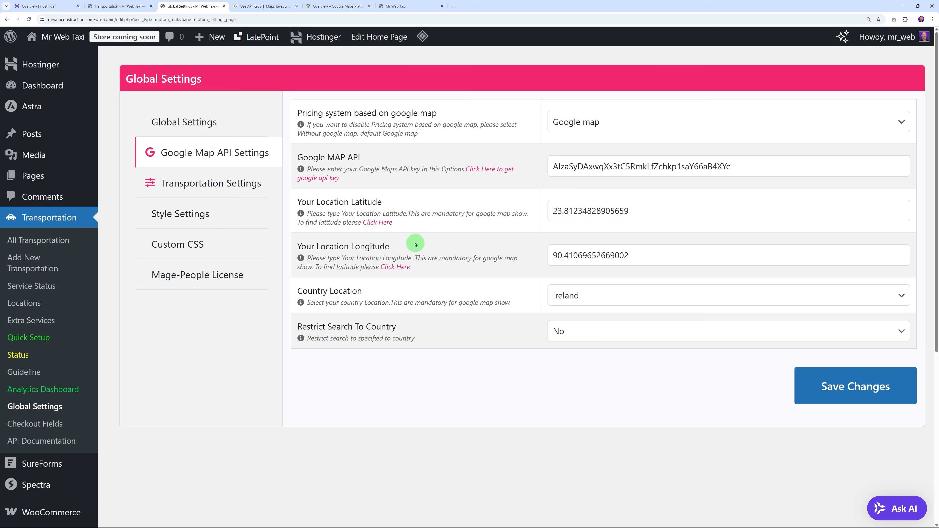
# Step: Look up 'Dublin Oconnell St' on LatLong.net and copy latitude 53.350006
pyautogui.click(382, 223)
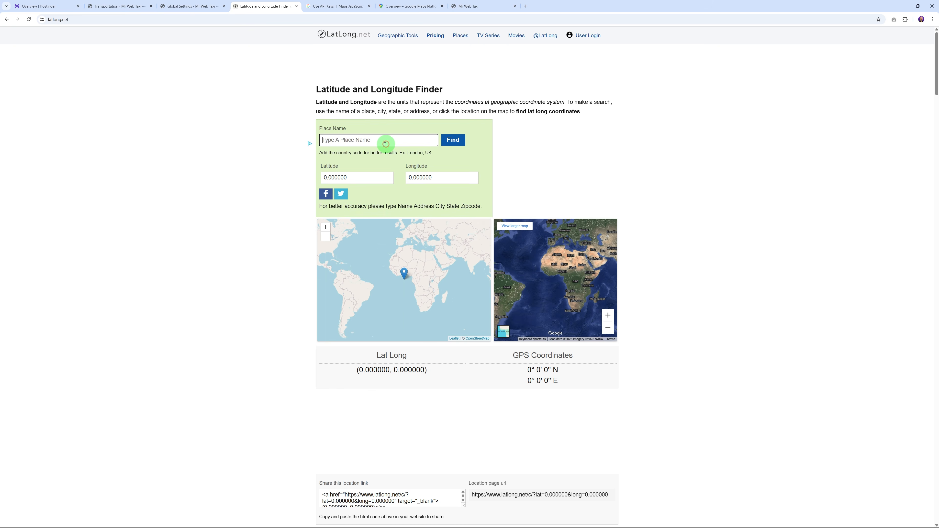
pyautogui.write('Dublin ')
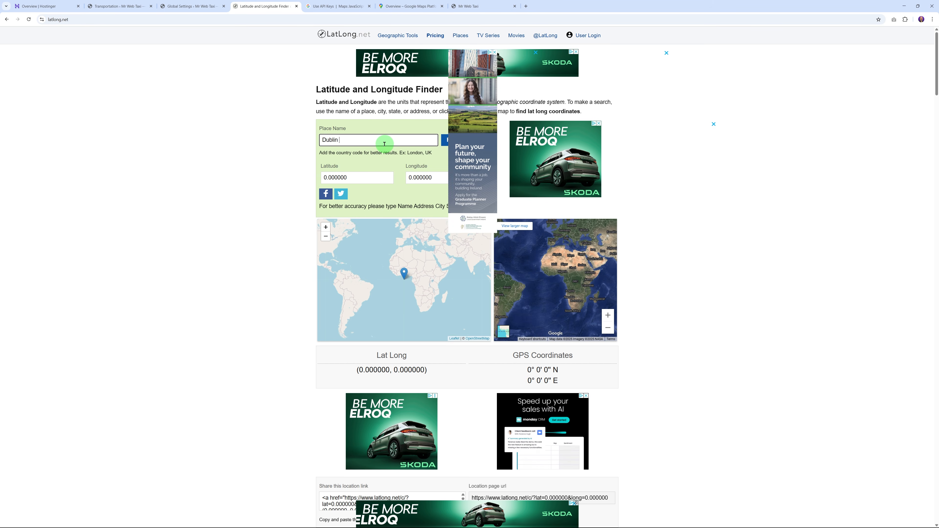
pyautogui.write('Oconnell Street')
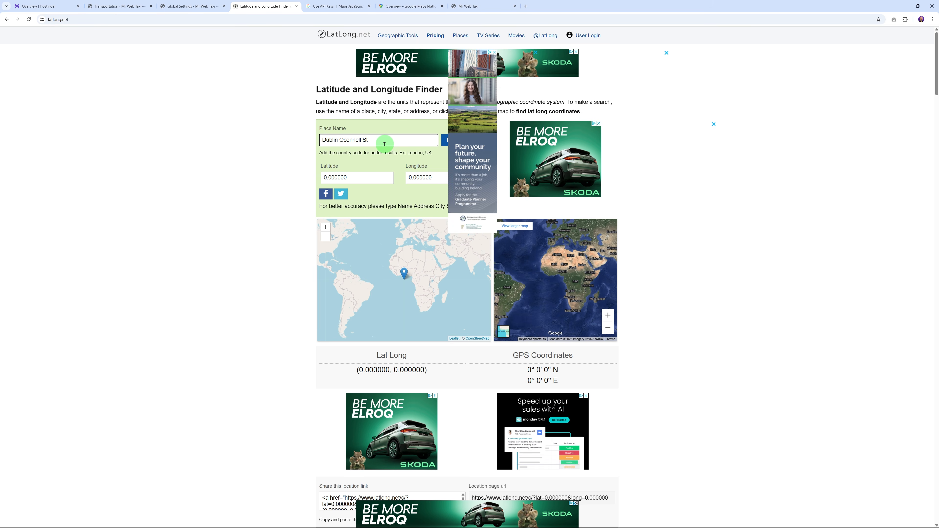
pyautogui.click(445, 143)
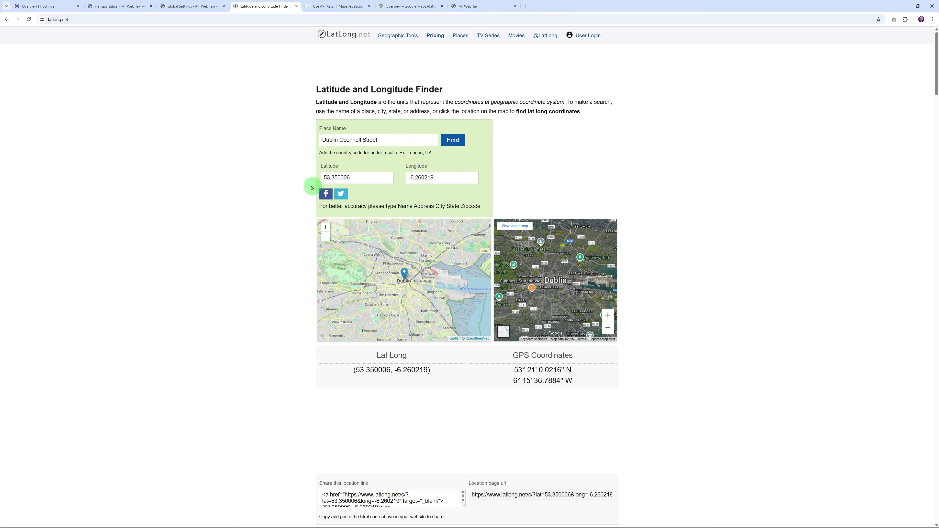
pyautogui.click(354, 177)
pyautogui.doubleClick(353, 177)
pyautogui.hotkey('ctrl', 'c')
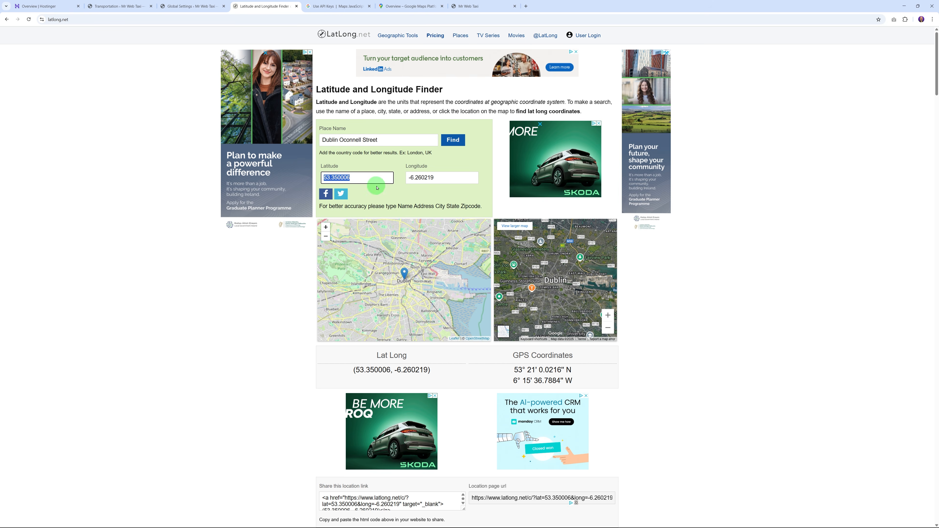
pyautogui.click(209, 6)
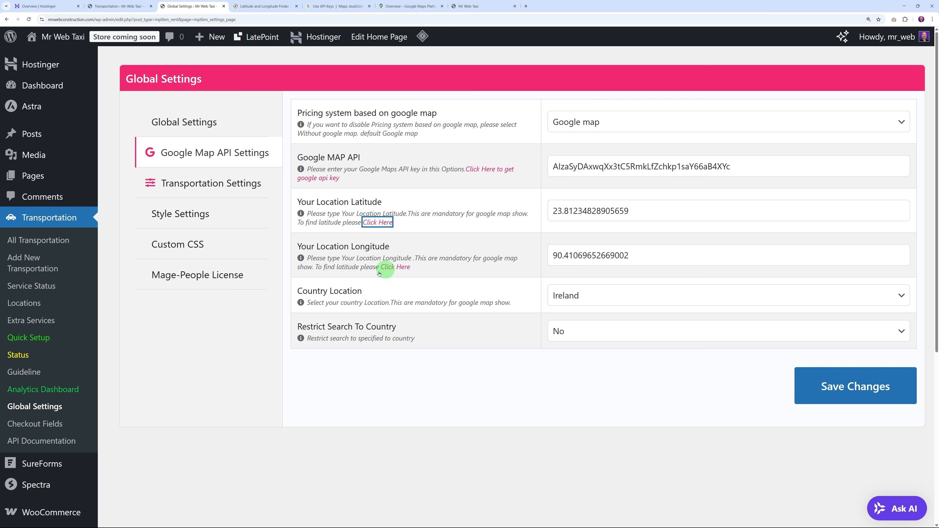
# Step: Paste latitude 53.350006 into the map settings and copy longitude -6.260219 from LatLong.net
pyautogui.moveTo(628, 211); pyautogui.dragTo(553, 211)
pyautogui.hotkey('ctrl', 'v')
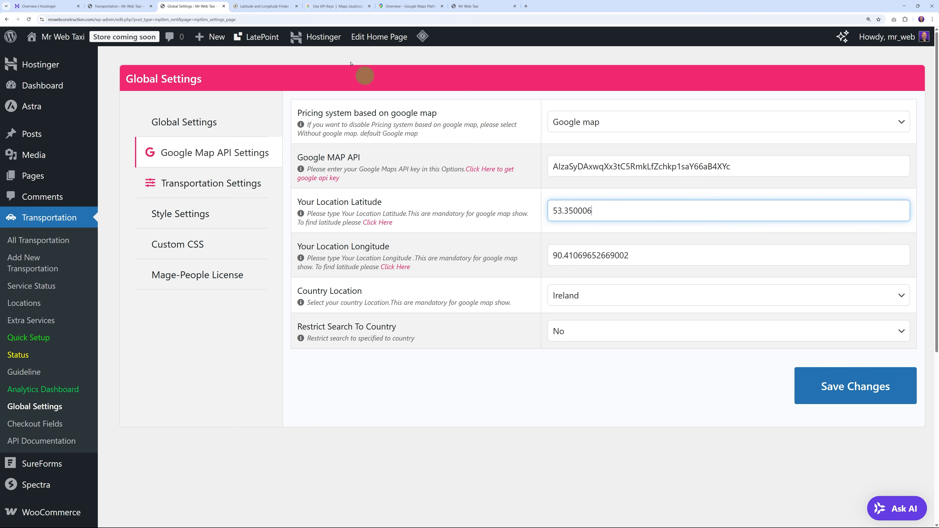
pyautogui.click(265, 10)
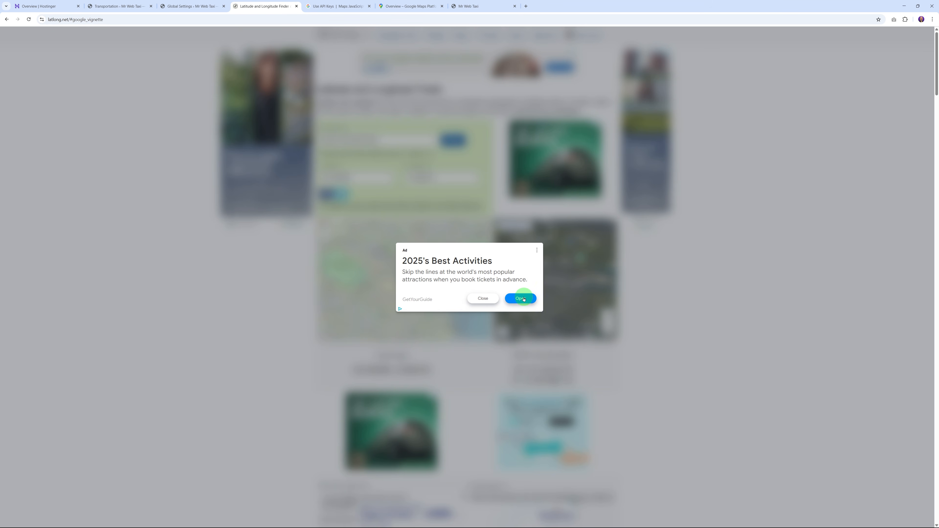
pyautogui.click(488, 298)
pyautogui.click(427, 180)
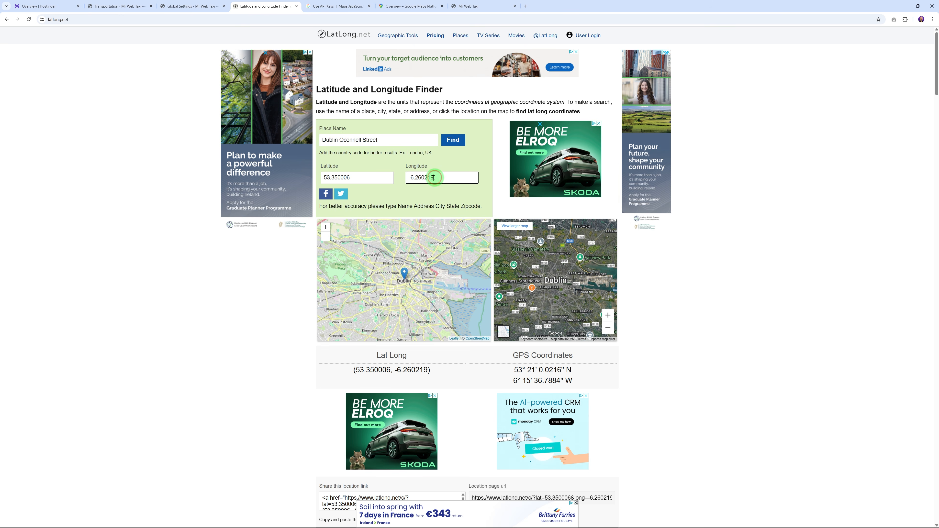
pyautogui.moveTo(407, 178); pyautogui.dragTo(480, 199)
pyautogui.hotkey('ctrl', 'c')
# Step: Replace Your Location Longitude with -6.260219 and save the map settings
pyautogui.click(203, 6)
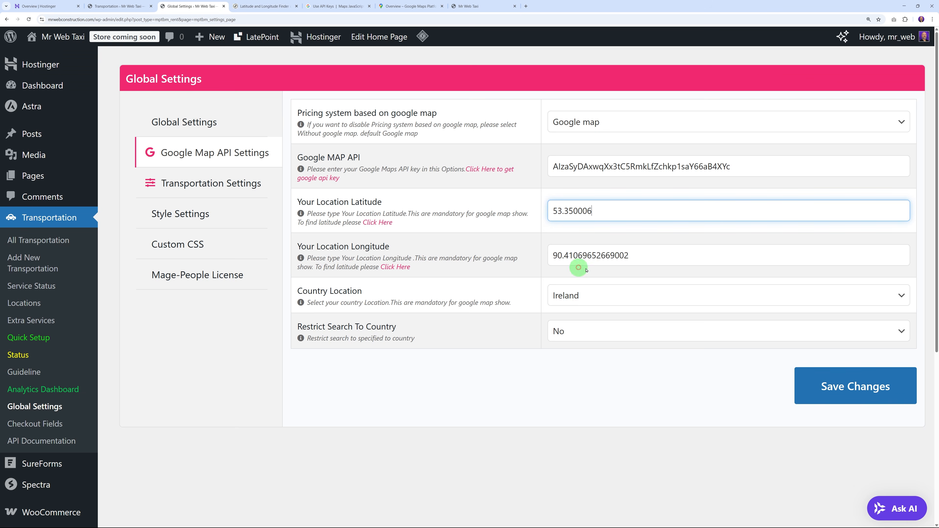
pyautogui.click(627, 255)
pyautogui.hotkey('ctrl', 'a')
pyautogui.hotkey('ctrl', 'v')
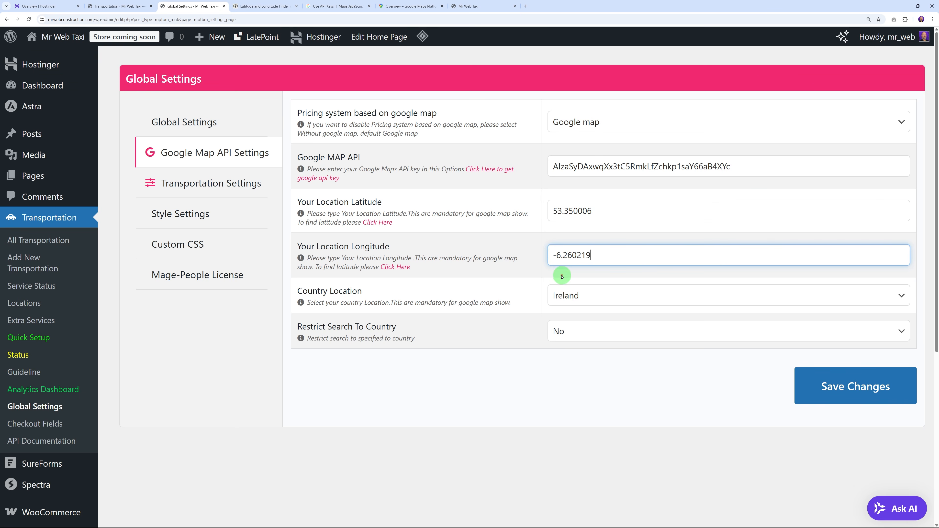
pyautogui.click(839, 394)
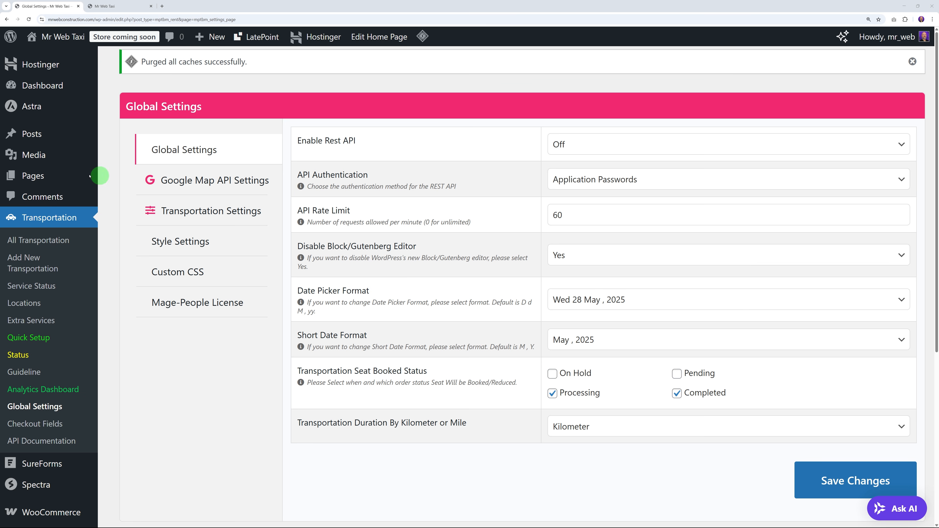
# Step: Create a new page titled 'Booking Page' from the Pages list opened in a new tab
pyautogui.moveTo(67, 176)
pyautogui.rightClick(118, 177)
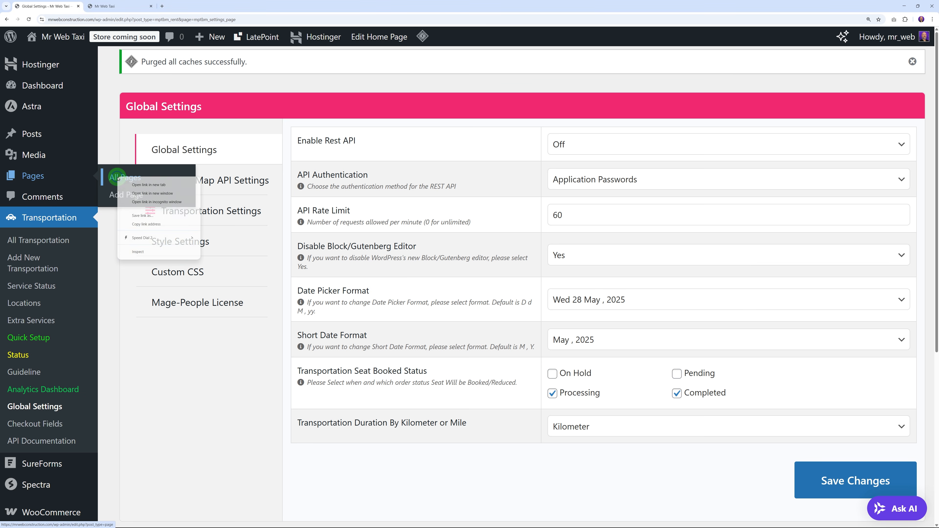
pyautogui.click(140, 185)
pyautogui.click(118, 6)
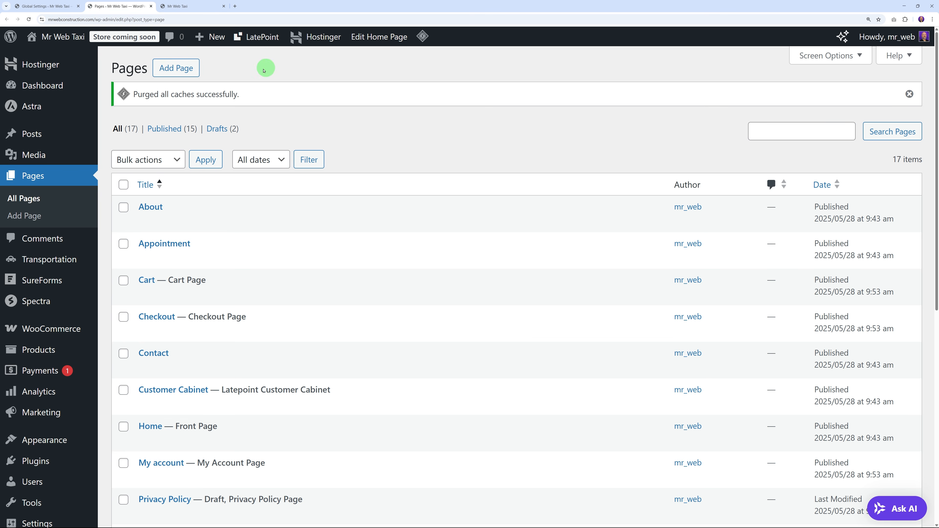
pyautogui.click(191, 75)
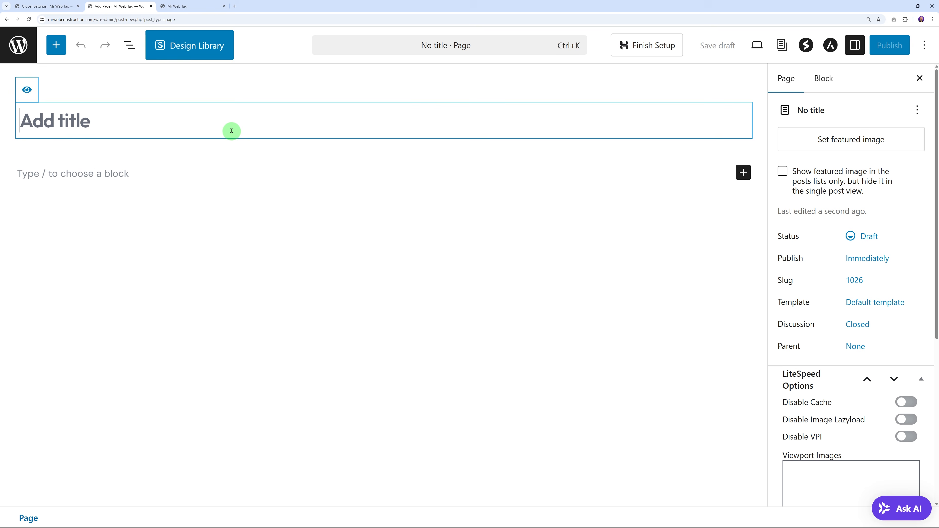
pyautogui.click(225, 120)
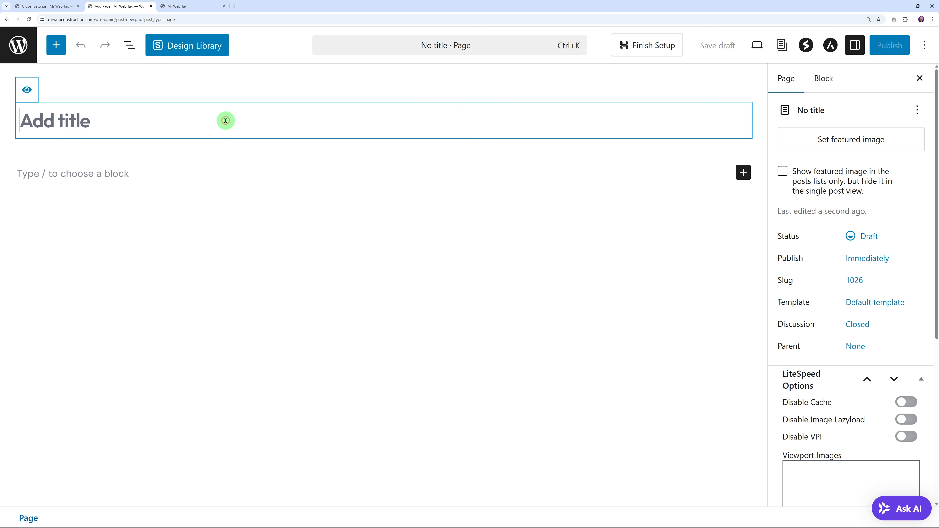
pyautogui.write('Booking Pa')
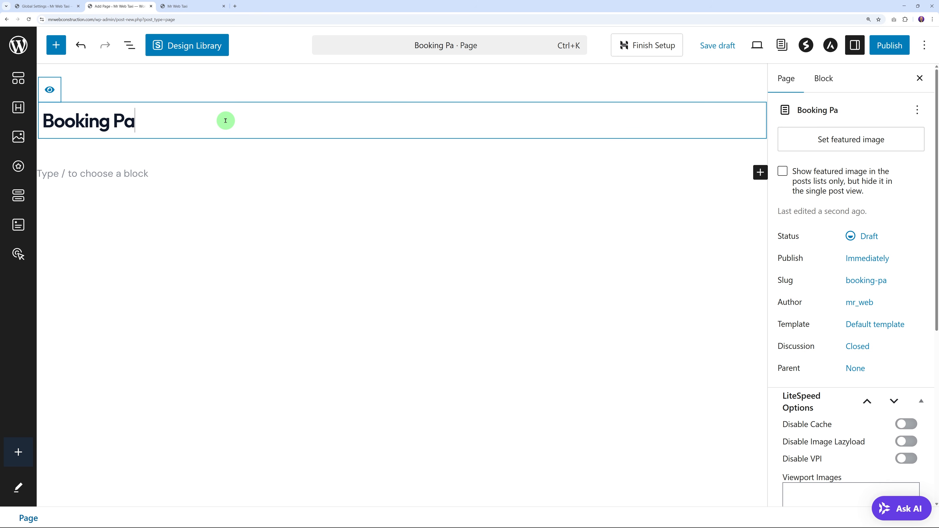
pyautogui.write('ge')
# Step: Add an empty Shortcode block to the Booking Page and go back to Global Settings
pyautogui.click(254, 200)
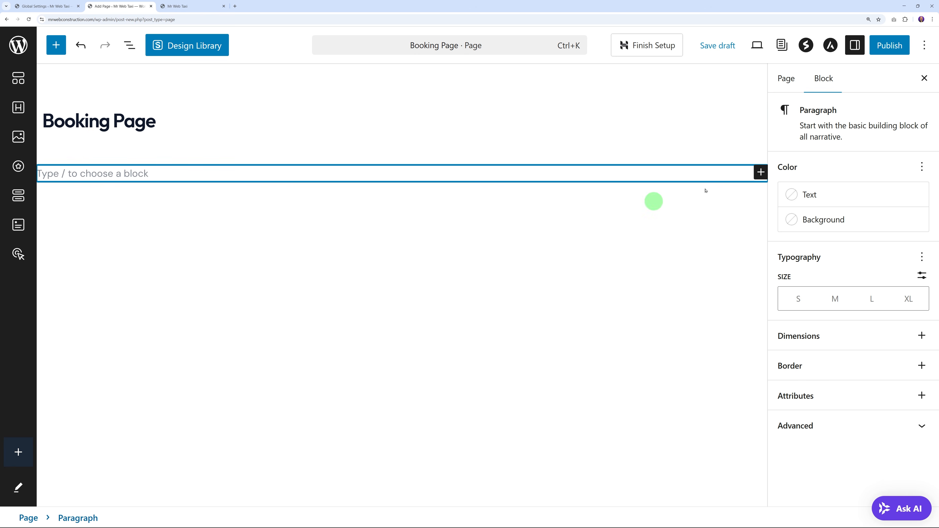
pyautogui.click(759, 172)
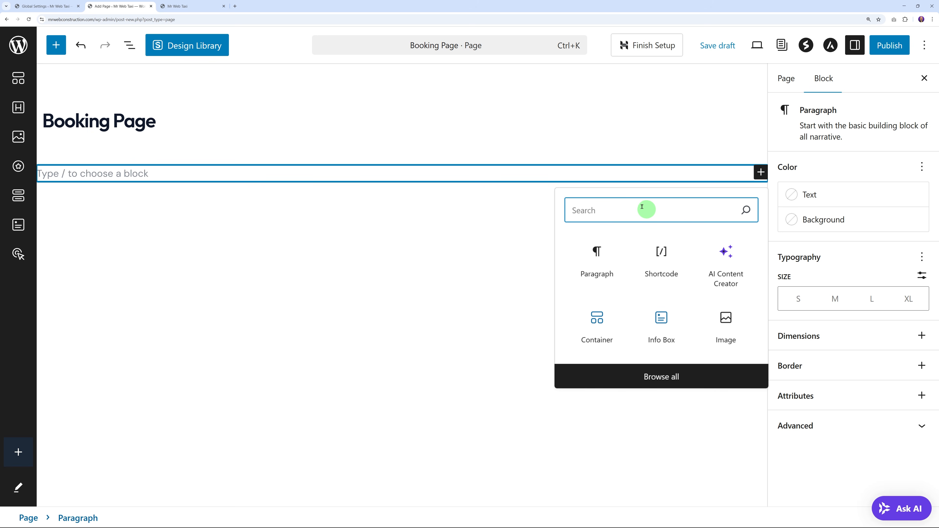
pyautogui.write('short')
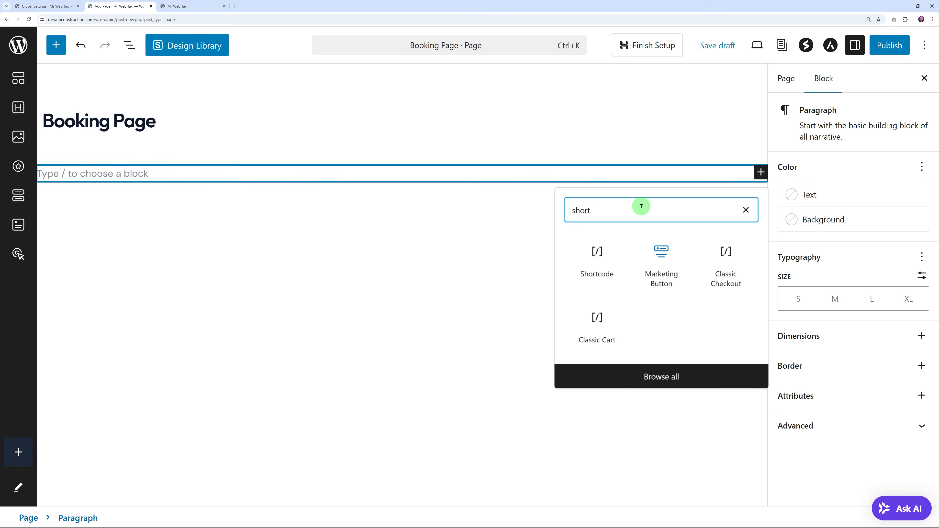
pyautogui.click(597, 254)
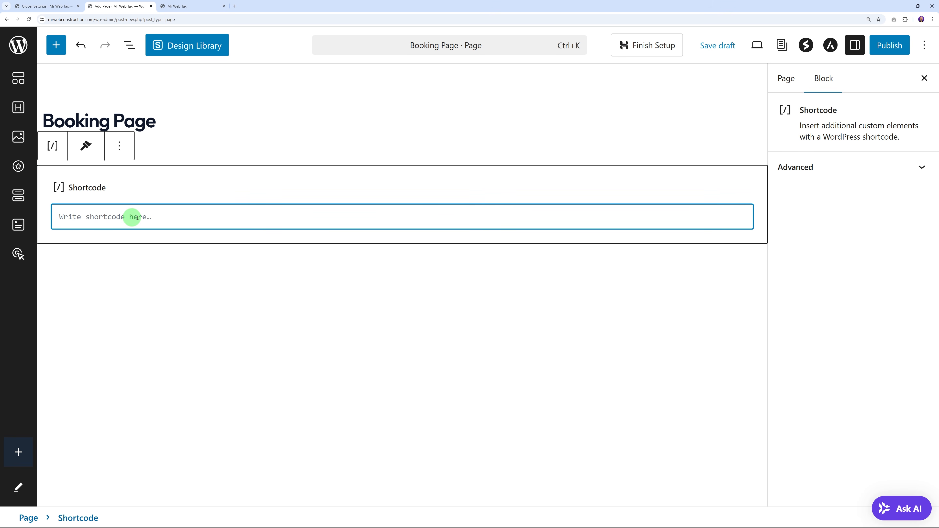
pyautogui.click(58, 7)
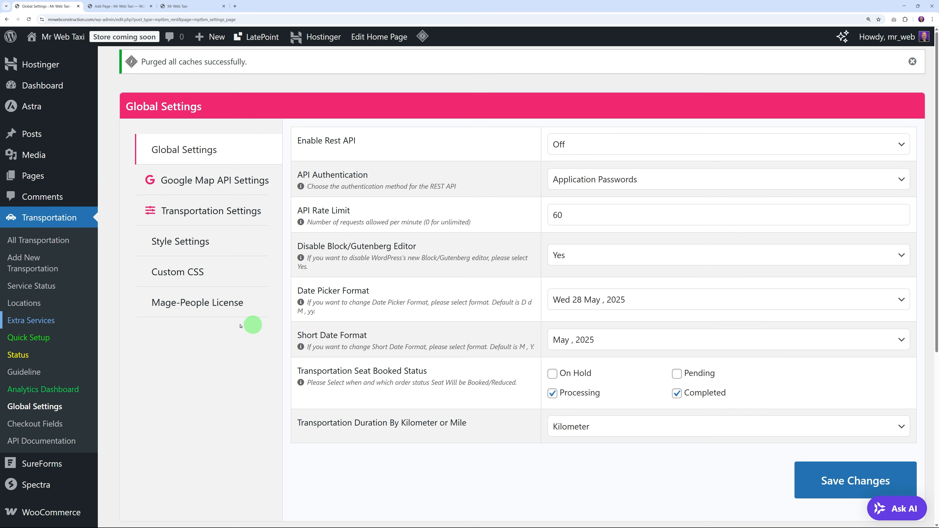
# Step: Paste the mptbm_booking shortcode from the plugin's Guideline into the Shortcode block
pyautogui.click(37, 372)
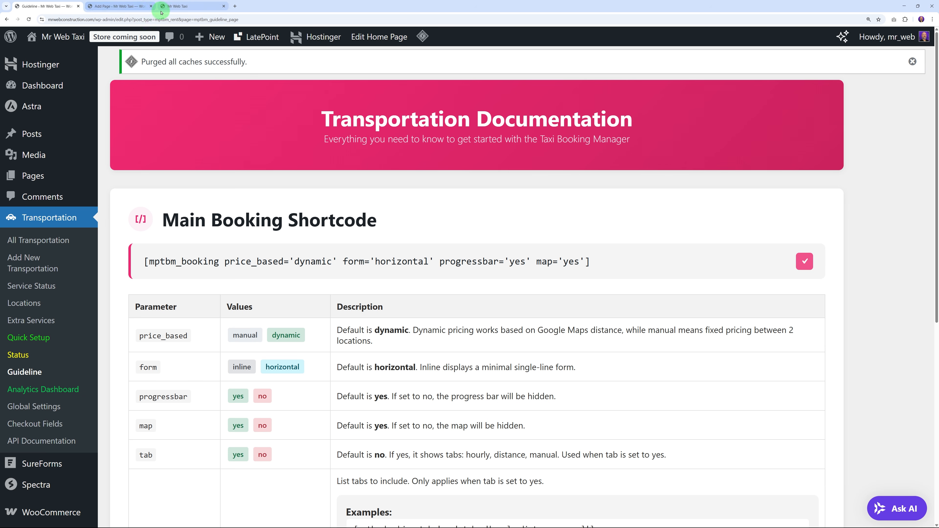
pyautogui.click(123, 7)
pyautogui.write("[mptbm_booking price_based='dynamic' form='horizontal' progressbar='yes' map='yes']")
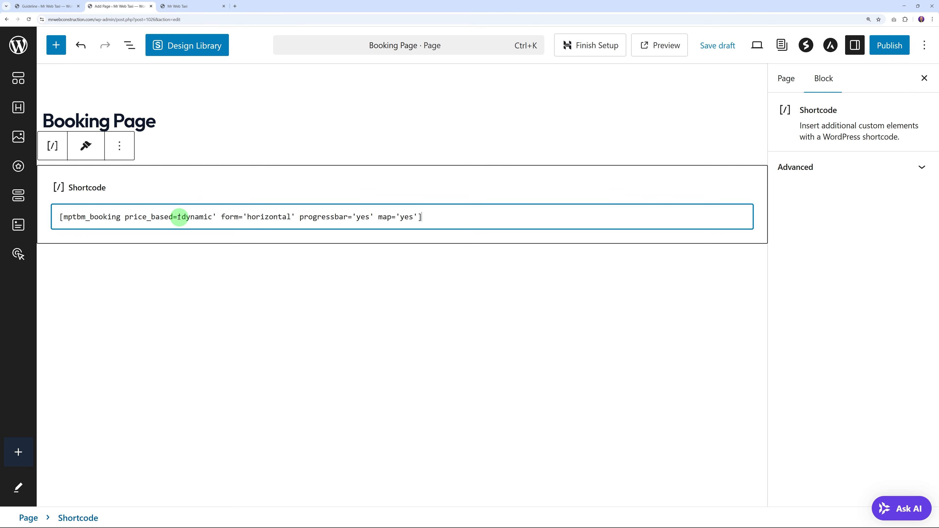
# Step: Publish the Booking Page, confirming in the pre-publish panel
pyautogui.click(891, 45)
pyautogui.click(891, 46)
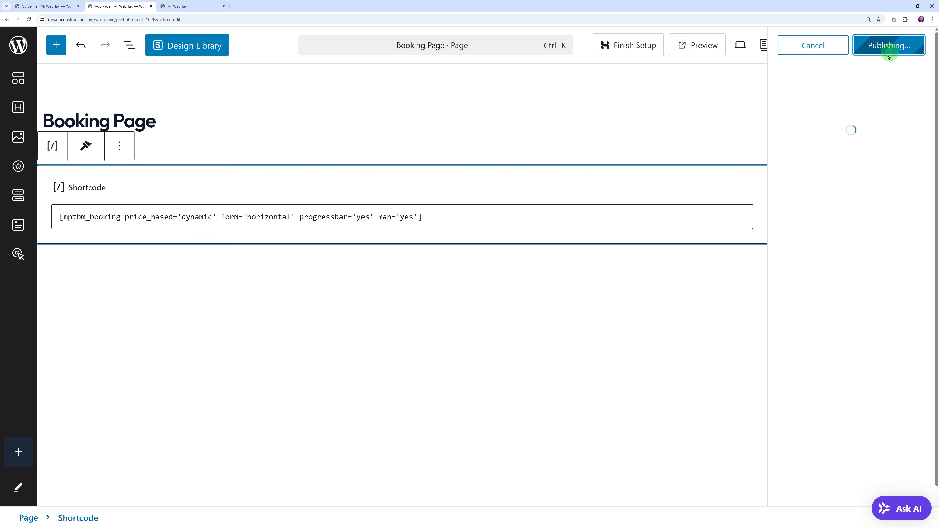
pyautogui.click(916, 44)
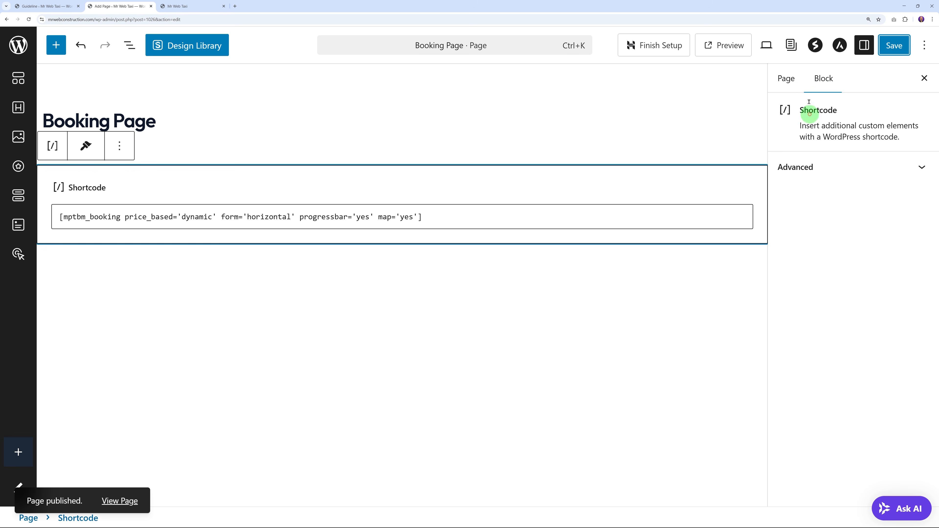
pyautogui.click(767, 52)
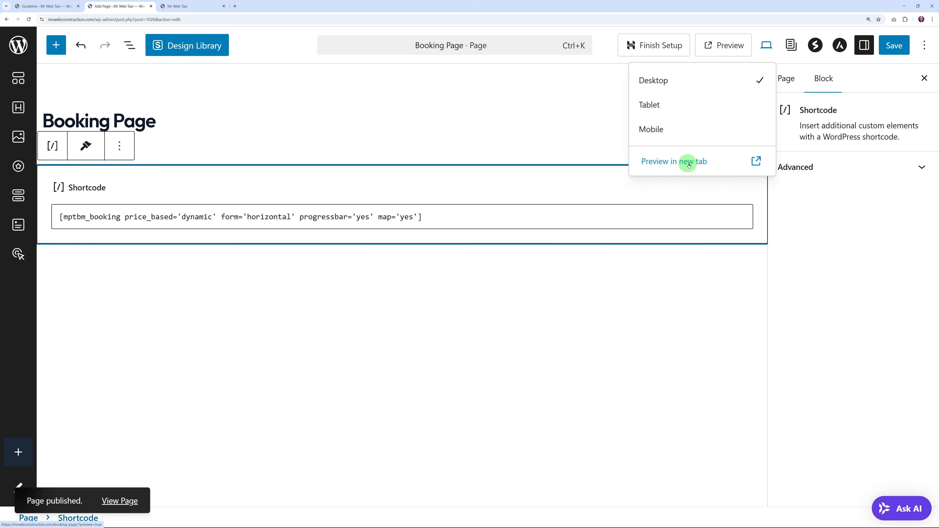
# Step: Preview the Booking Page in a new tab and set pickup to 30 May 2025 at 12:30 am
pyautogui.click(699, 161)
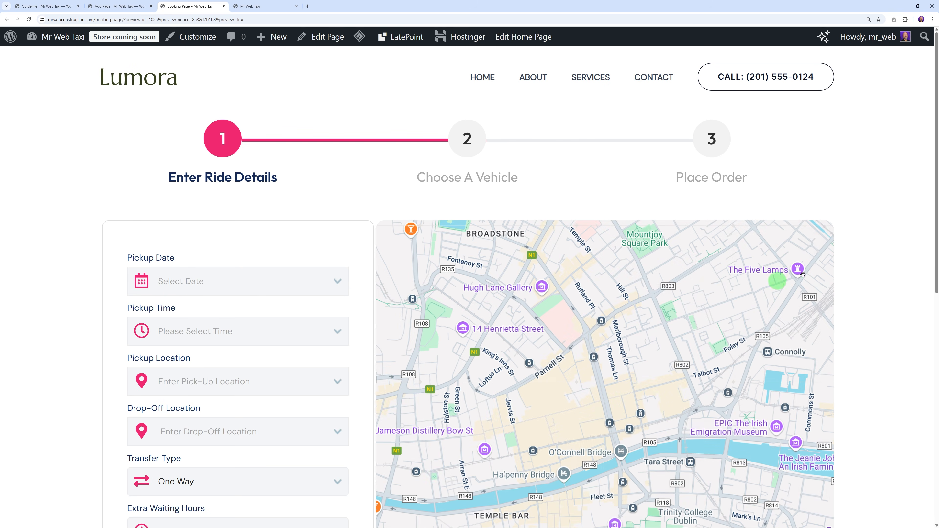
pyautogui.scroll(-3, 875, 255)
pyautogui.scroll(-6, 878, 255)
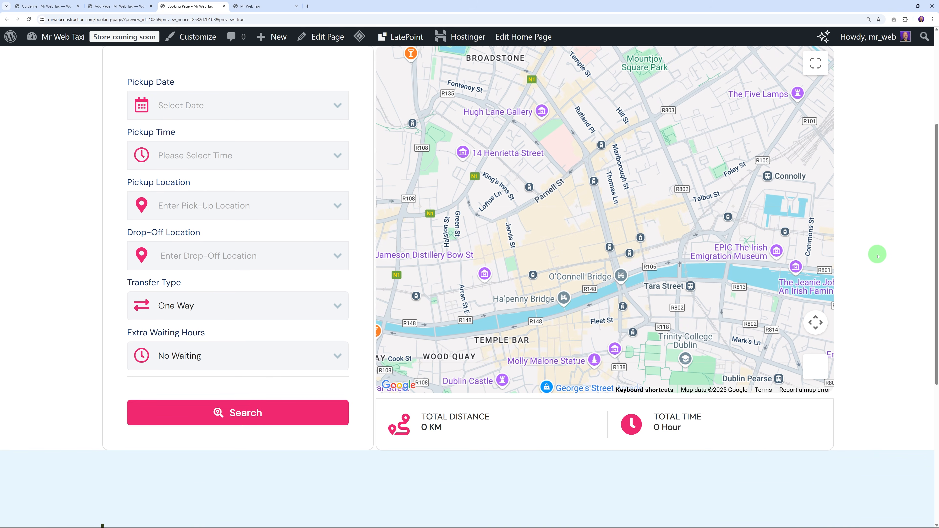
pyautogui.scroll(3, 877, 255)
pyautogui.scroll(4, 878, 256)
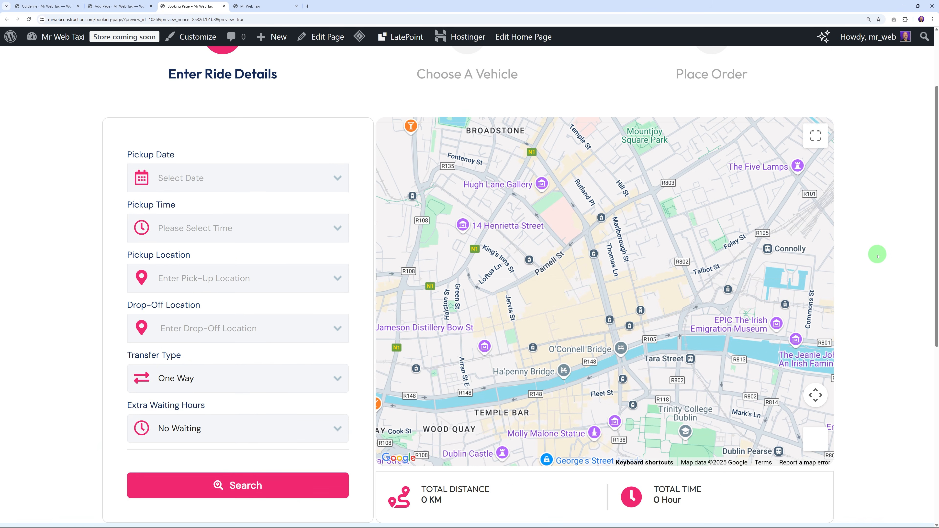
pyautogui.click(299, 181)
pyautogui.click(258, 374)
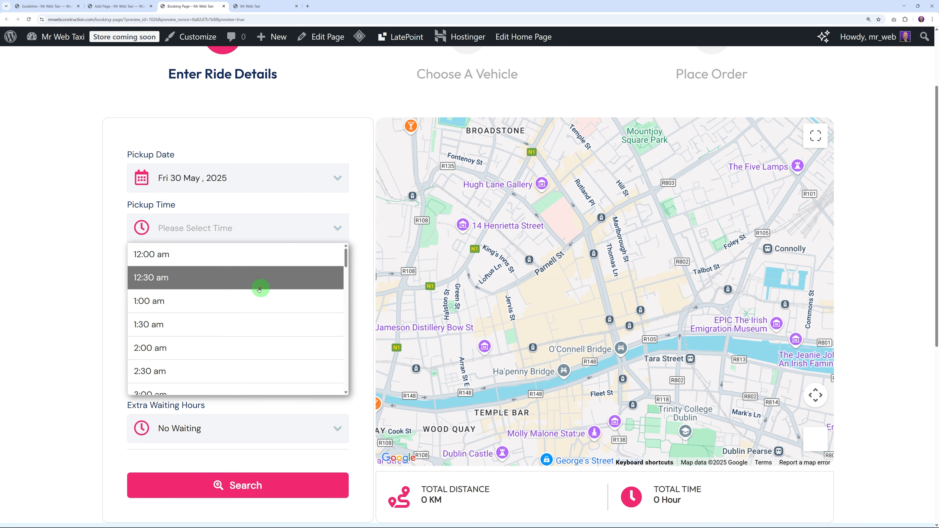
pyautogui.click(221, 282)
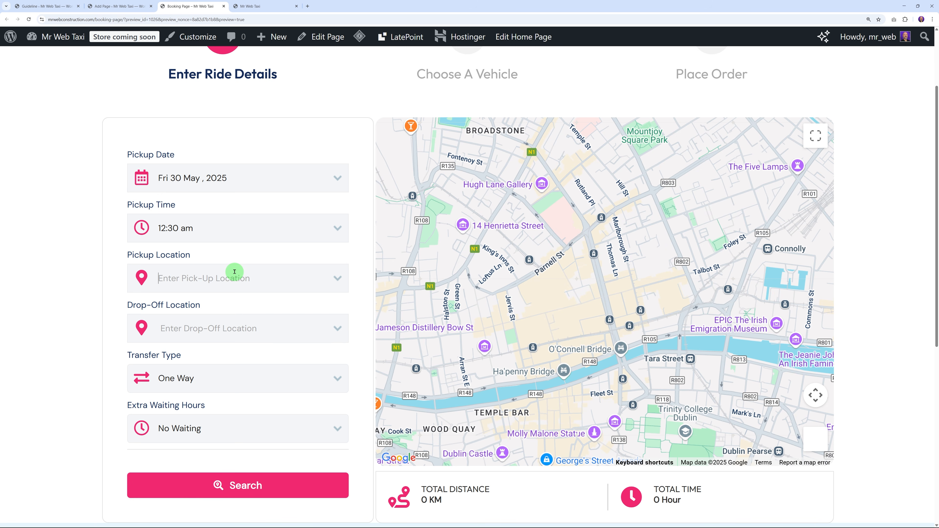
# Step: Set pickup to Camden Street Upper and drop-off to Drumcondra, Dublin, Ireland
pyautogui.write('camden stree')
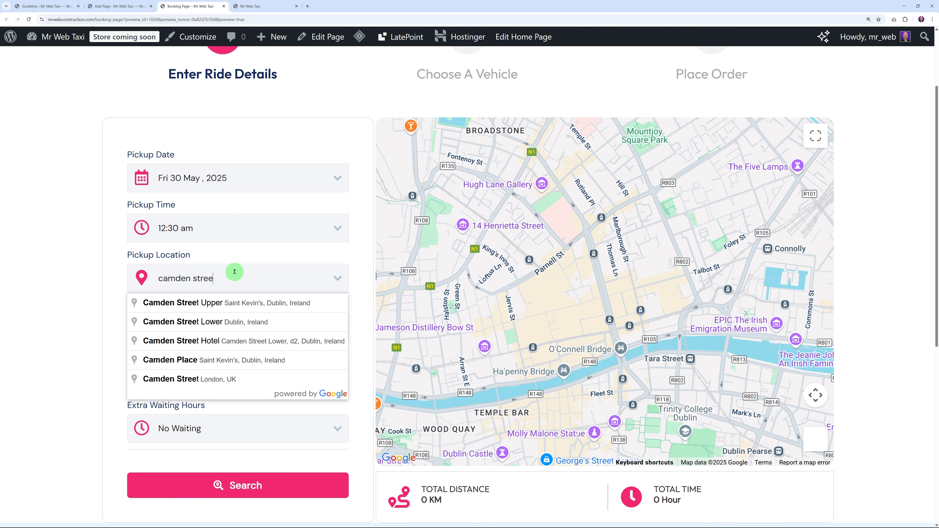
pyautogui.click(226, 305)
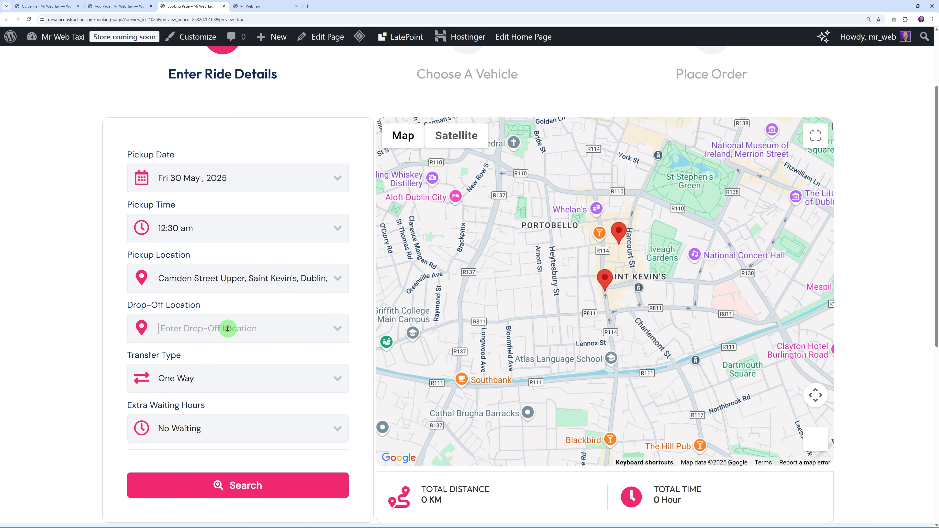
pyautogui.click(228, 328)
pyautogui.write('Drumcon')
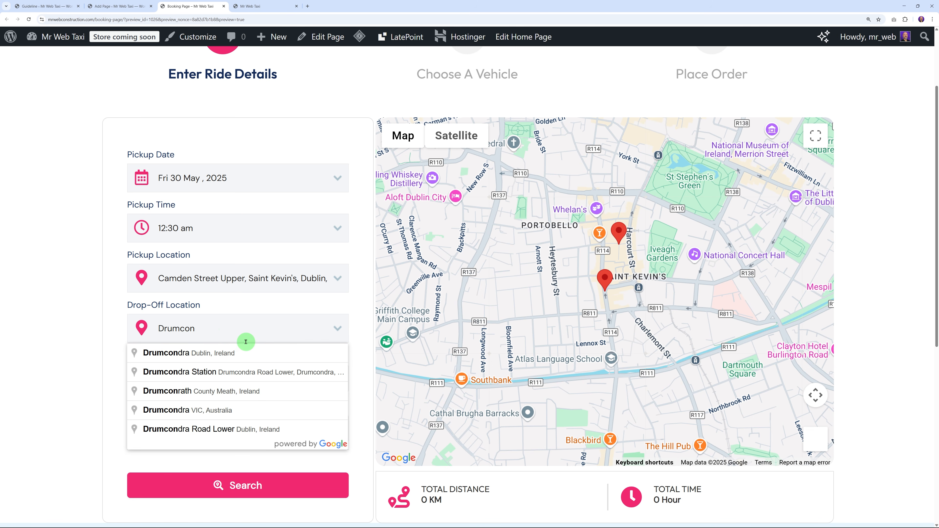
pyautogui.click(239, 353)
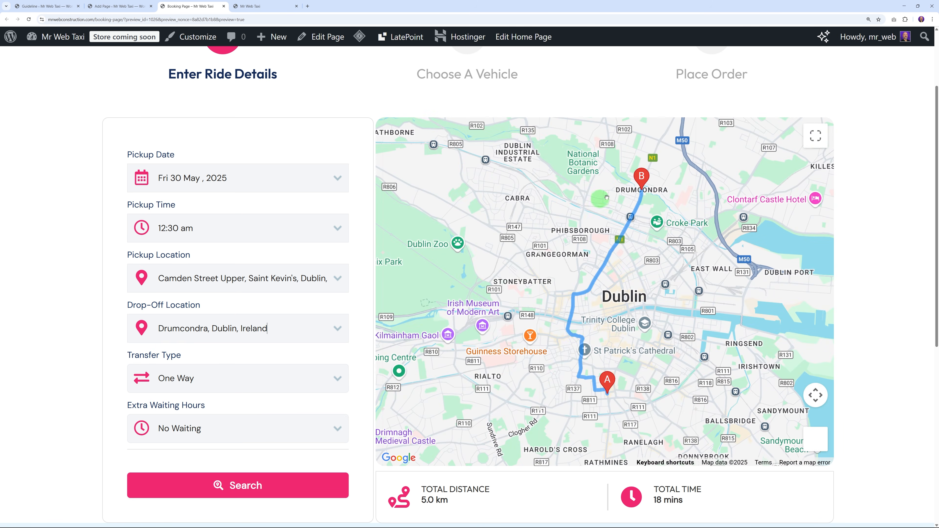
pyautogui.scroll(3, 652, 214)
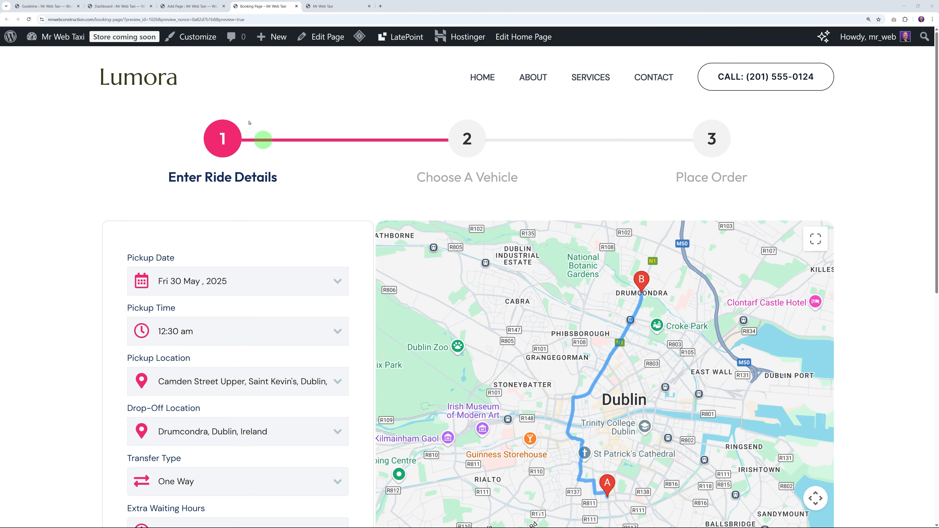
# Step: Open Transportation > Global Settings, keep Kilometer as the distance unit, and view Transportation Settings
pyautogui.click(126, 8)
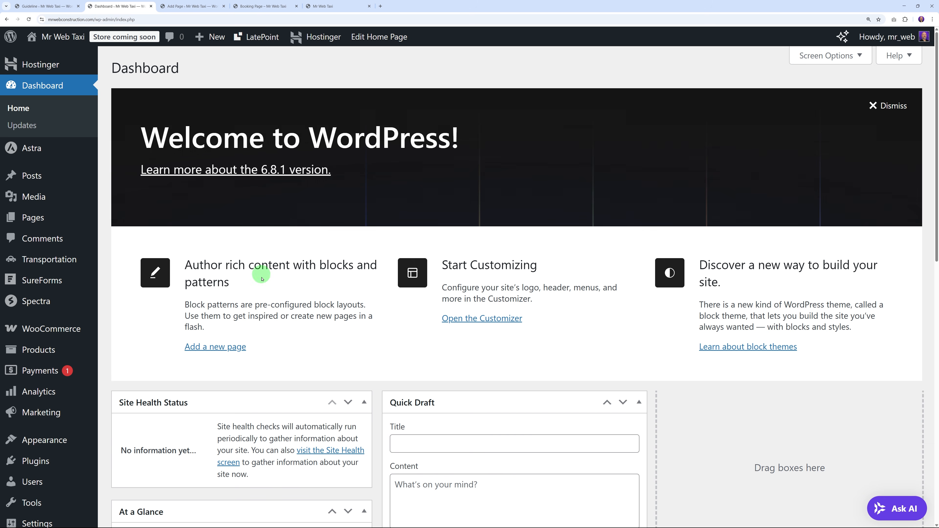
pyautogui.scroll(-2, 79, 340)
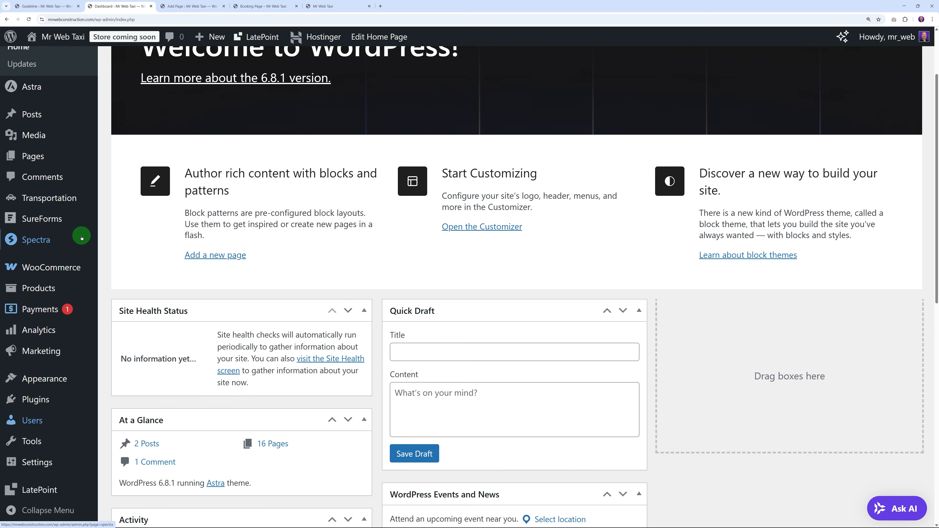
pyautogui.moveTo(52, 203)
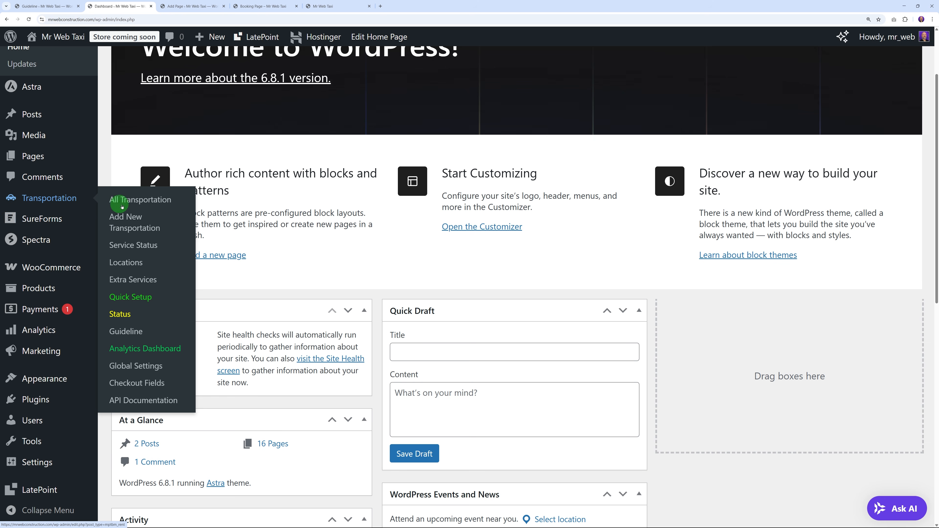
pyautogui.click(144, 368)
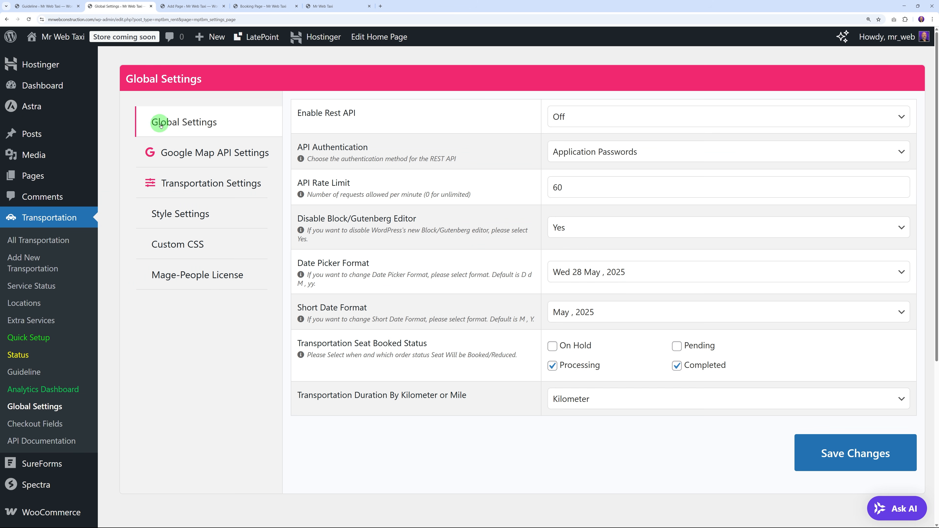
pyautogui.click(605, 396)
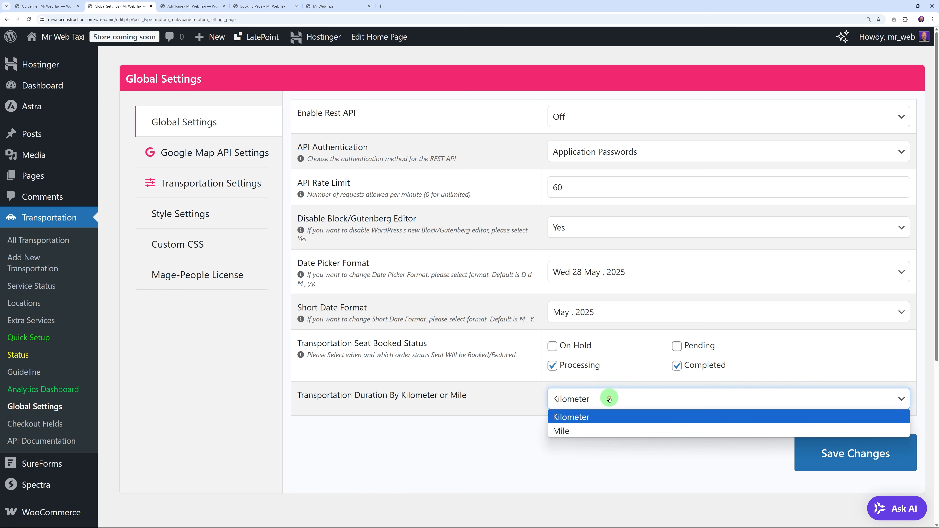
pyautogui.click(592, 416)
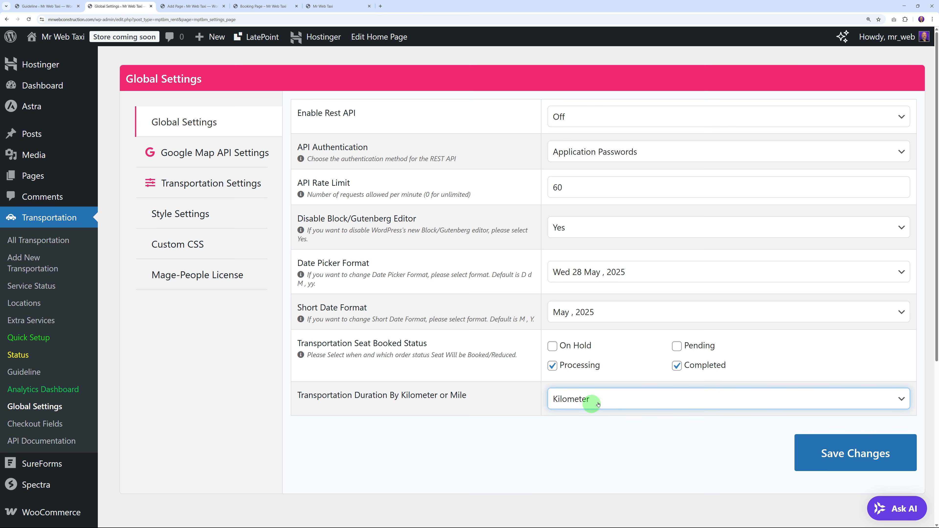
pyautogui.click(592, 448)
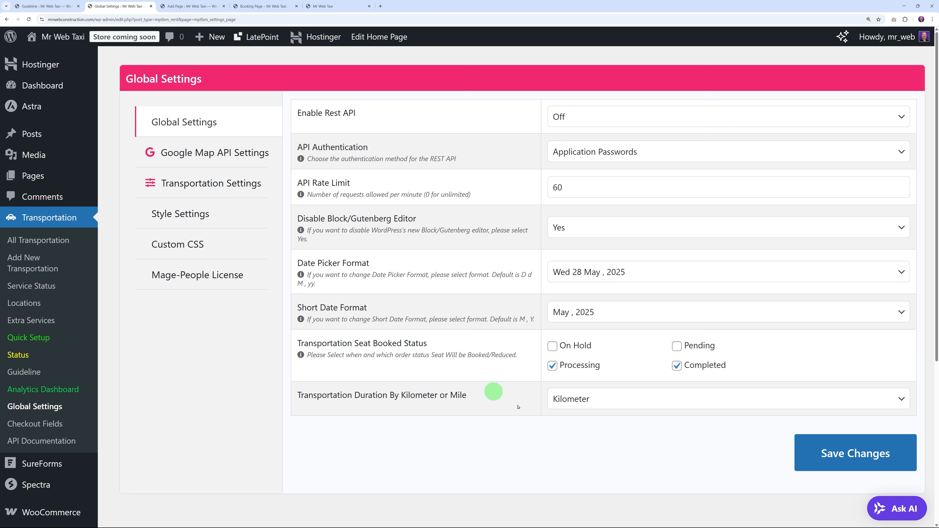
pyautogui.click(235, 182)
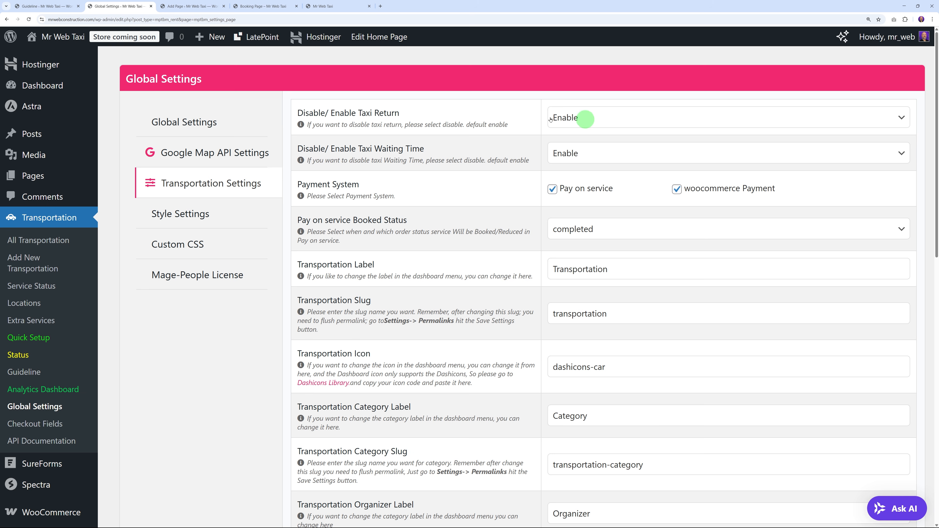
# Step: Compare preview and settings: One Way transfer, taxi waiting time enabled, extra waiting hours No Waiting
pyautogui.click(278, 6)
pyautogui.scroll(-3, 307, 296)
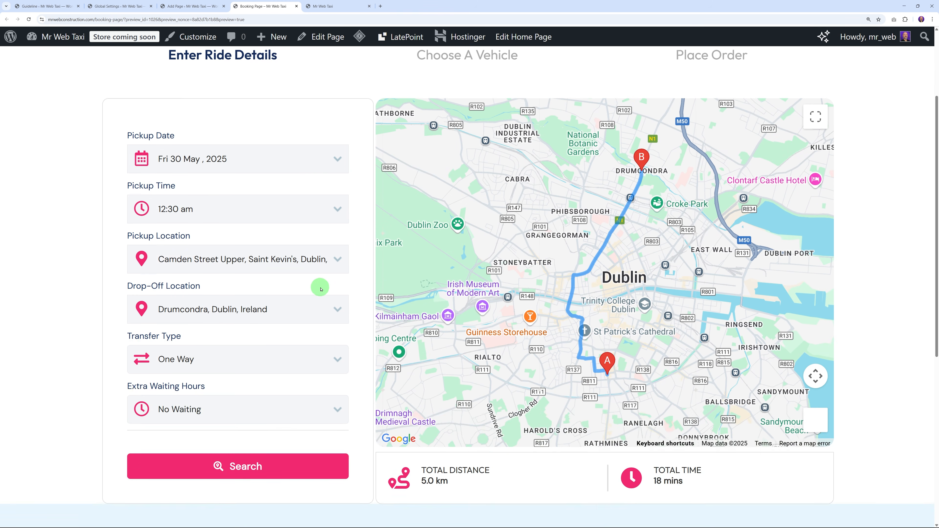
pyautogui.scroll(-2, 321, 290)
pyautogui.click(218, 299)
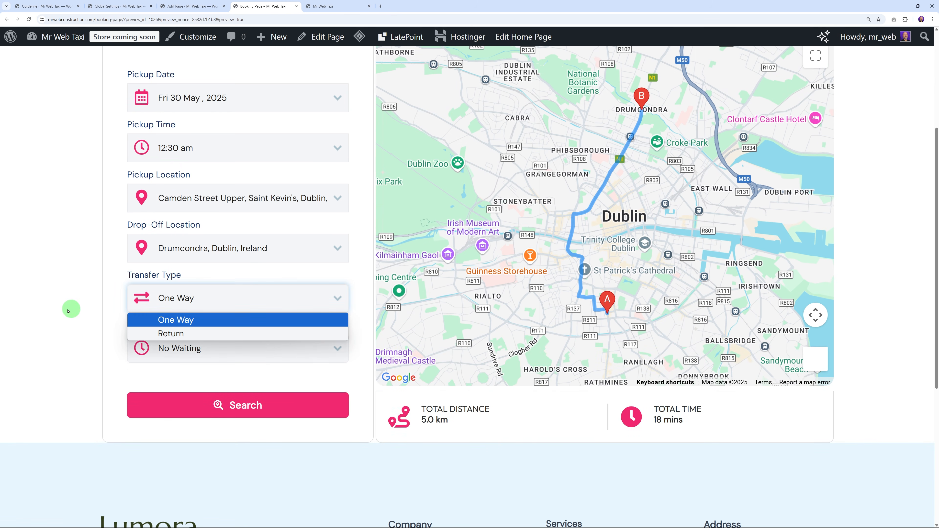
pyautogui.click(68, 312)
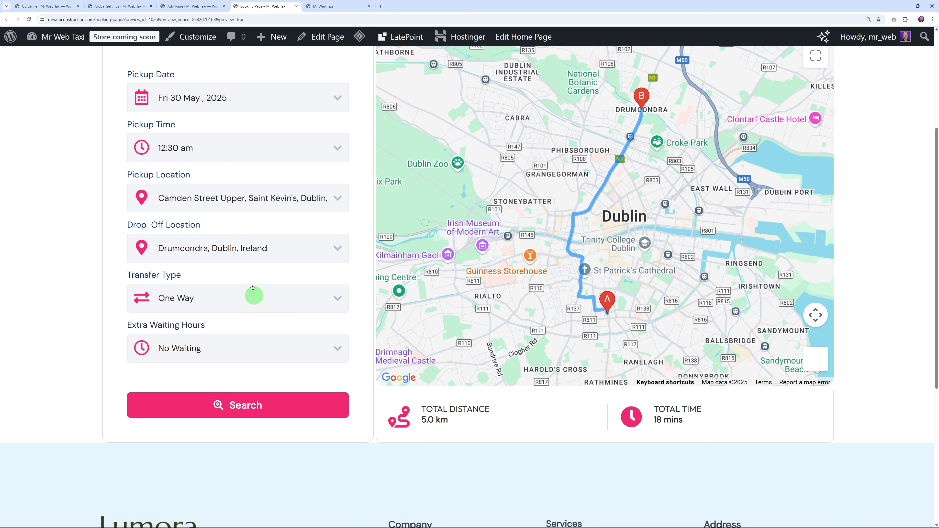
pyautogui.click(134, 13)
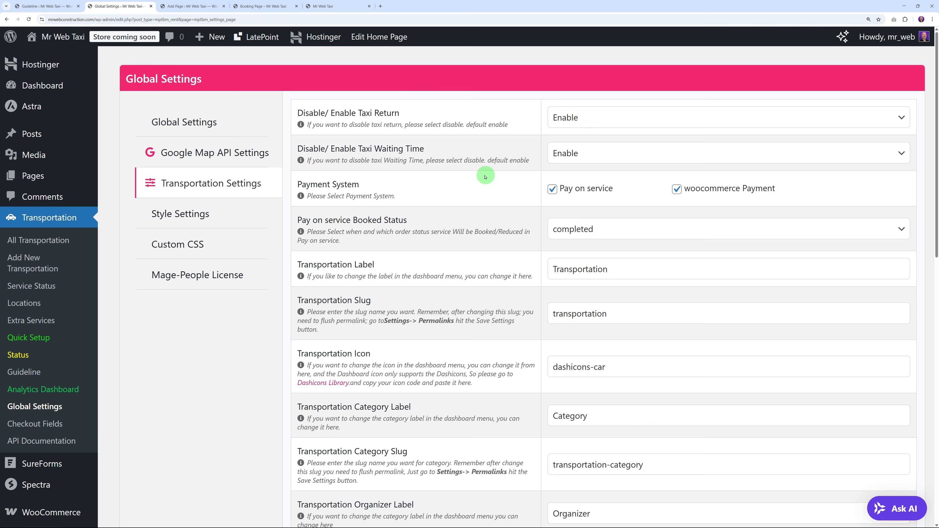
pyautogui.click(597, 153)
pyautogui.click(588, 153)
pyautogui.click(263, 5)
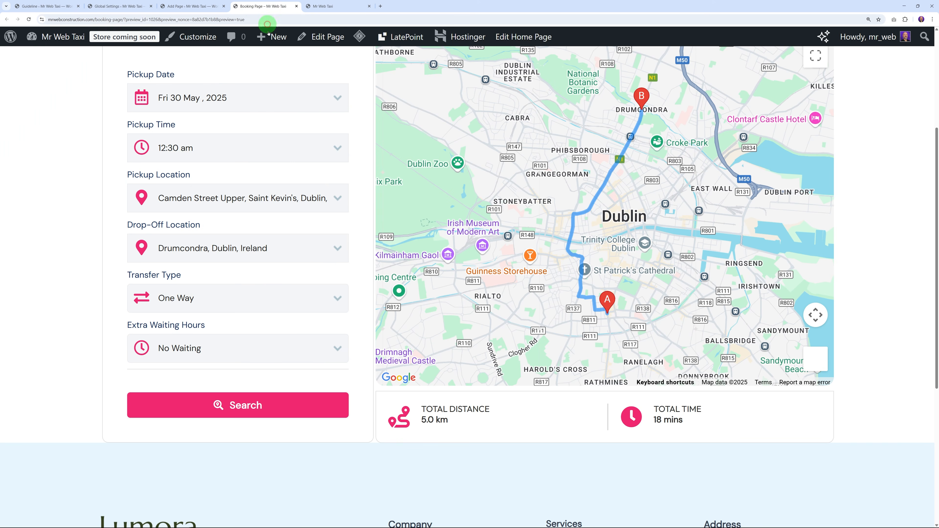
pyautogui.click(283, 356)
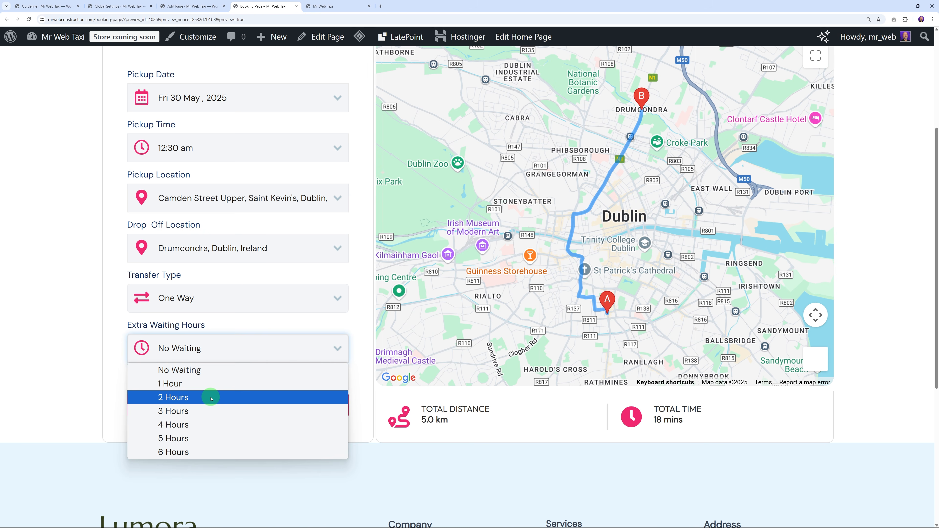
pyautogui.click(346, 369)
pyautogui.click(122, 5)
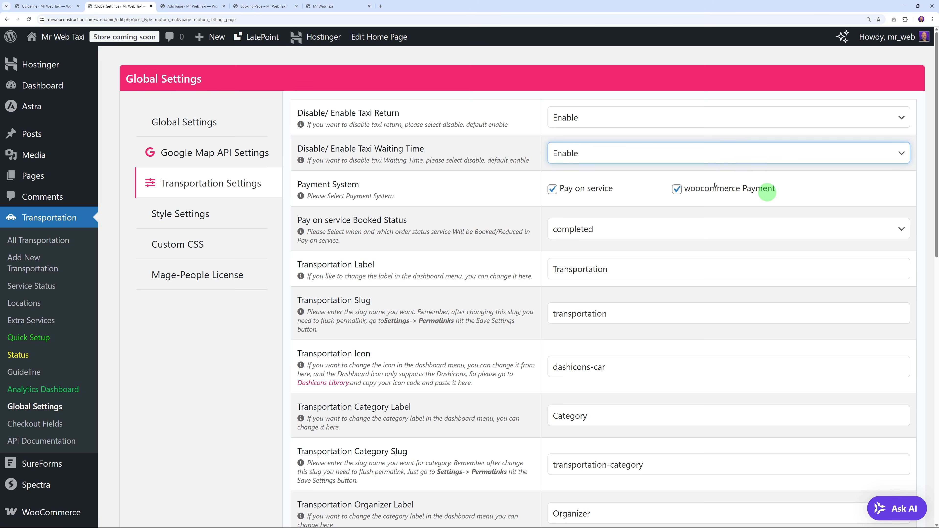
# Step: Review Pay on service and woocommerce Payment options, keep booked status completed, then open Style Settings
pyautogui.click(553, 189)
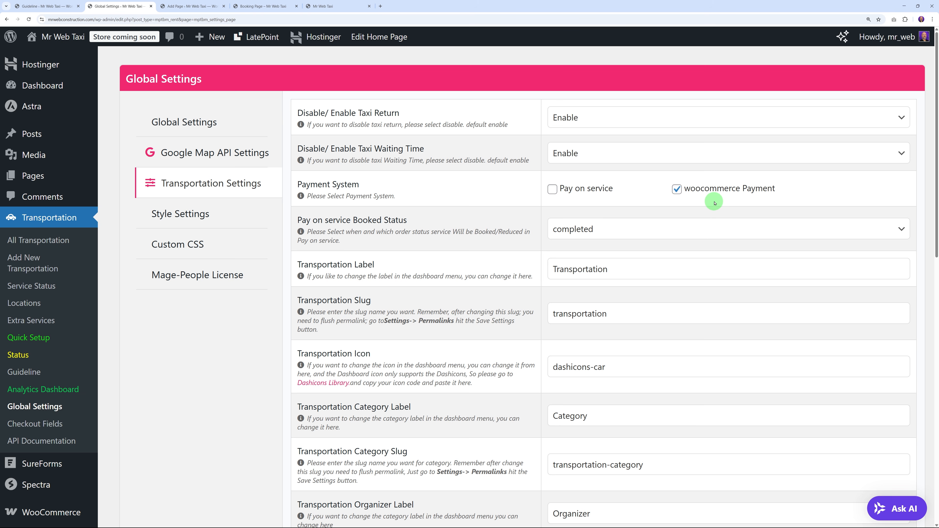
pyautogui.click(552, 189)
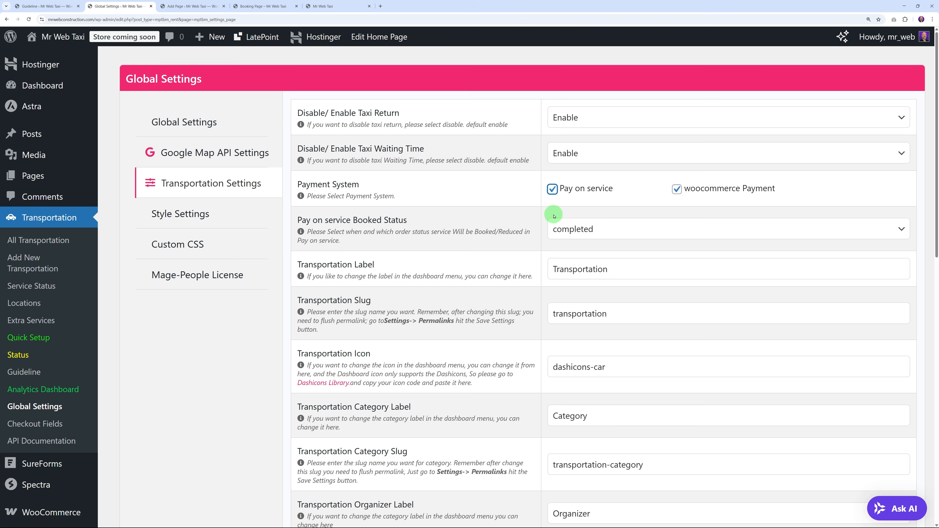
pyautogui.click(501, 195)
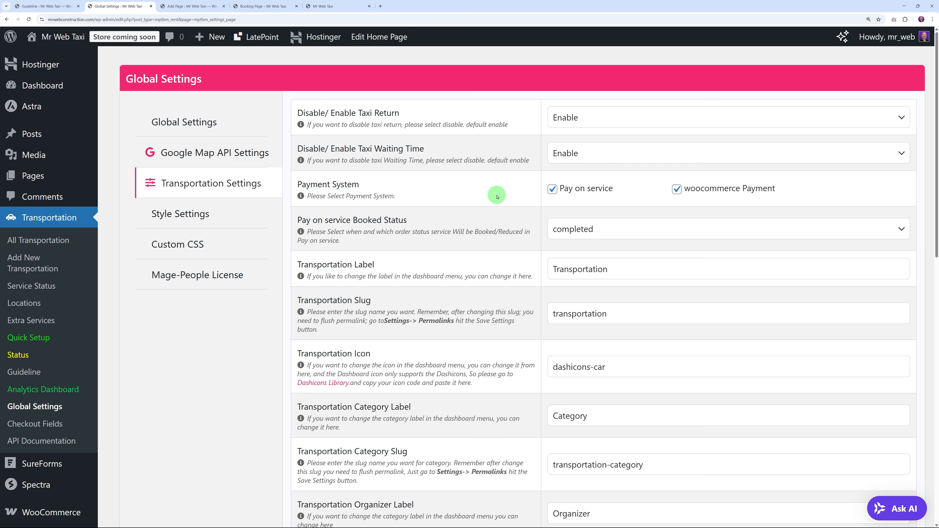
pyautogui.click(677, 190)
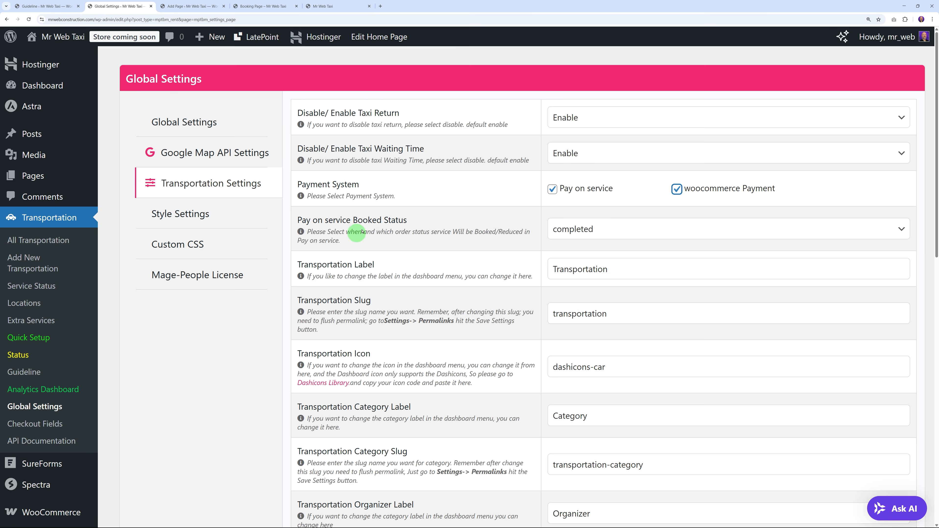
pyautogui.click(594, 232)
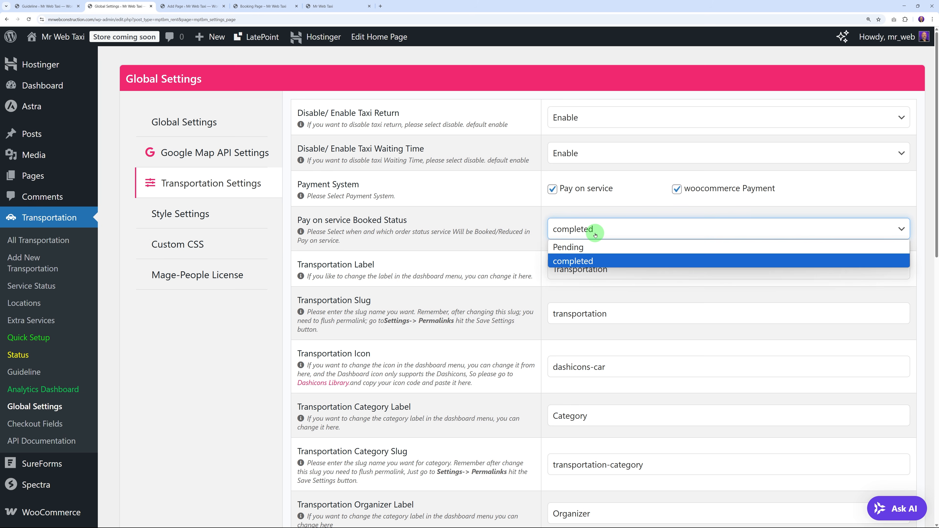
pyautogui.click(595, 234)
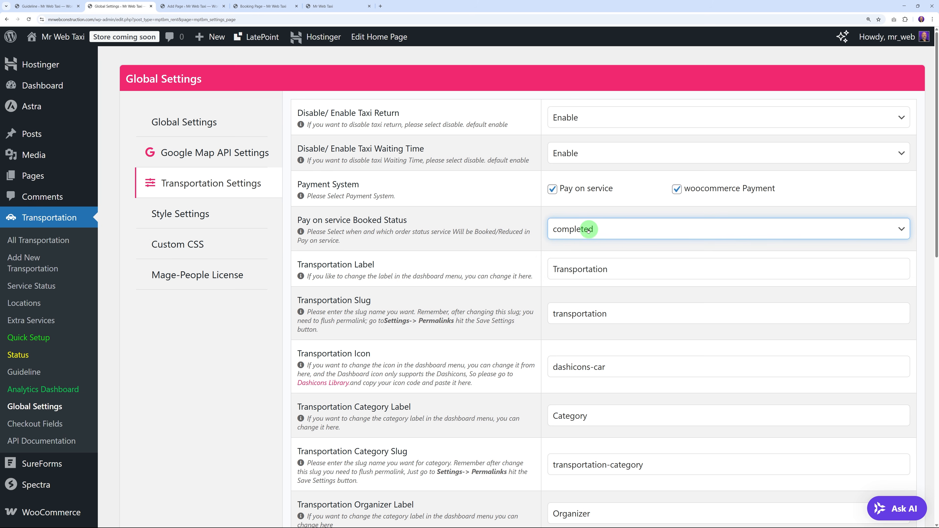
pyautogui.scroll(-4, 515, 243)
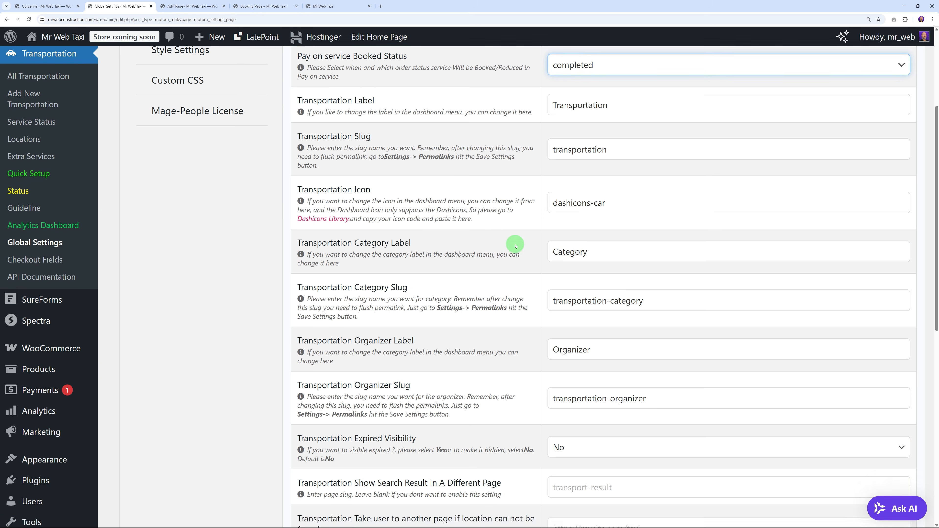
pyautogui.scroll(-6, 516, 246)
pyautogui.scroll(-5, 516, 247)
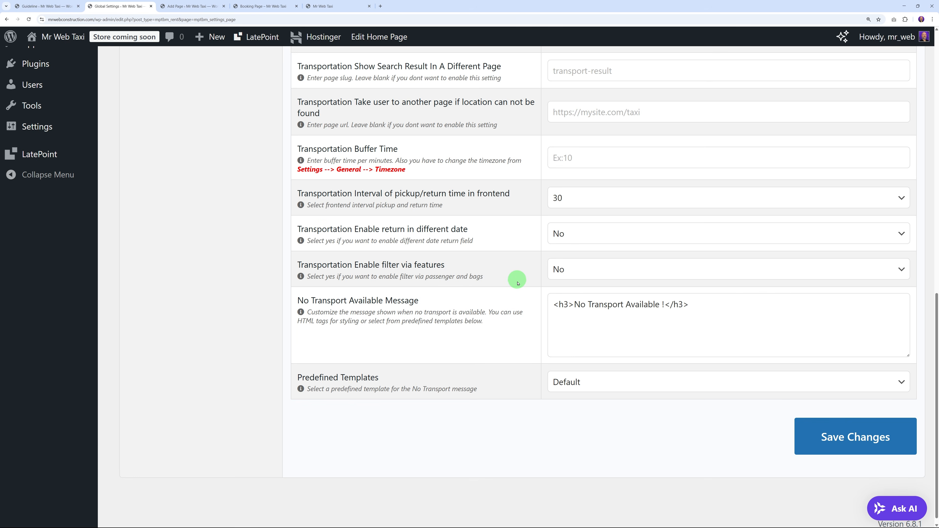
pyautogui.scroll(16, 516, 285)
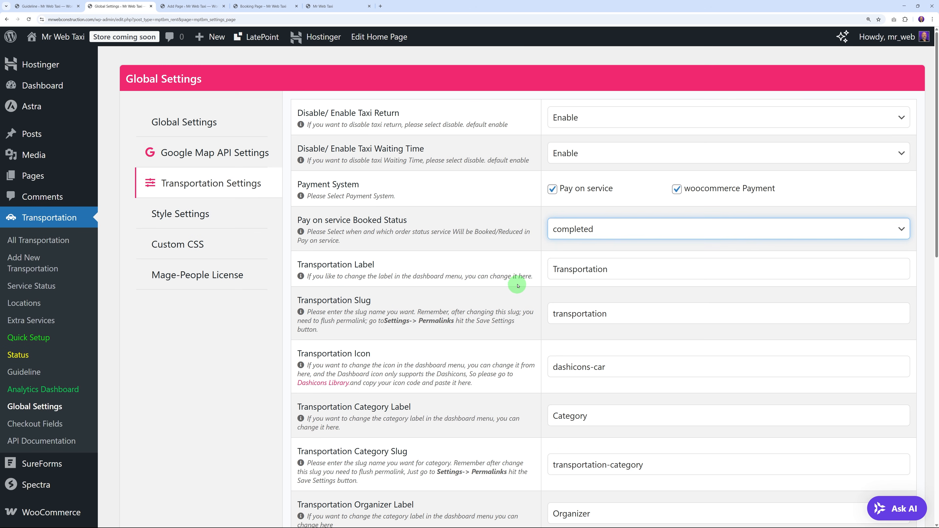
pyautogui.click(200, 215)
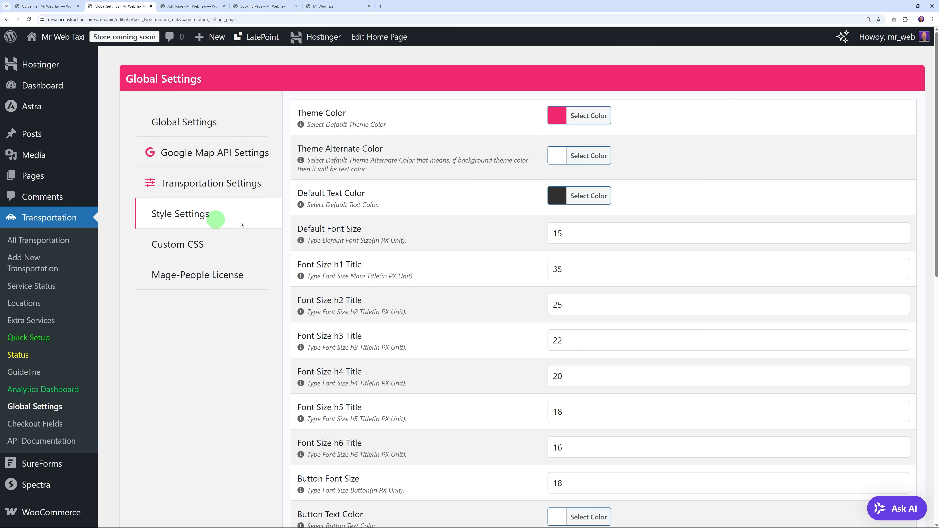
pyautogui.click(263, 7)
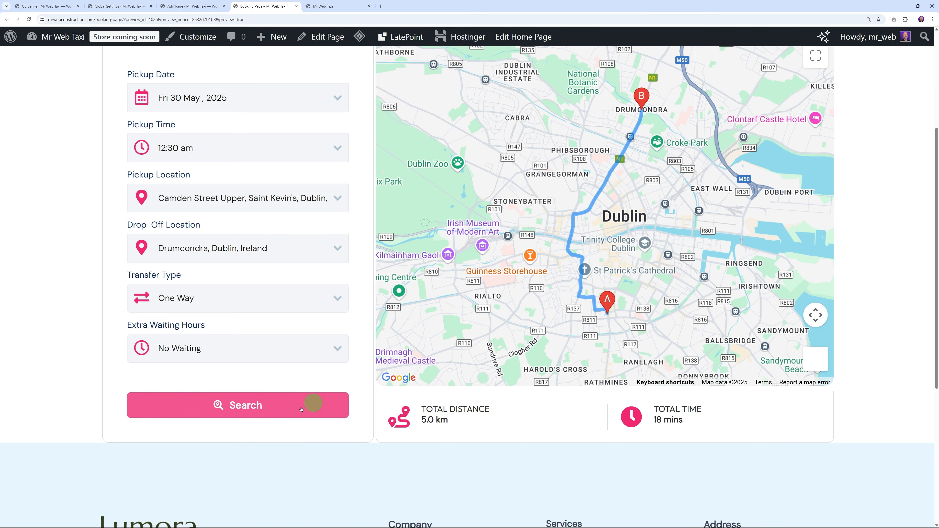
pyautogui.scroll(2, 270, 421)
pyautogui.scroll(2, 237, 433)
pyautogui.scroll(2, 246, 133)
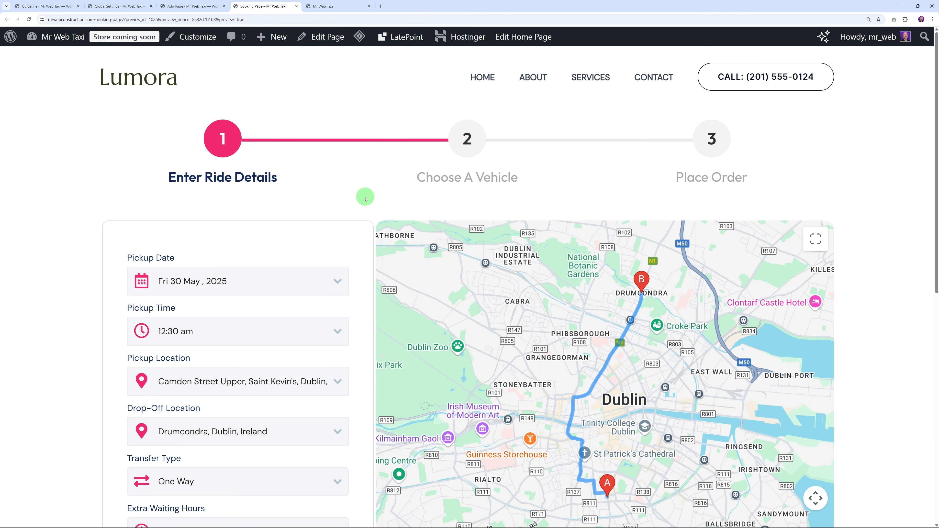
pyautogui.click(335, 7)
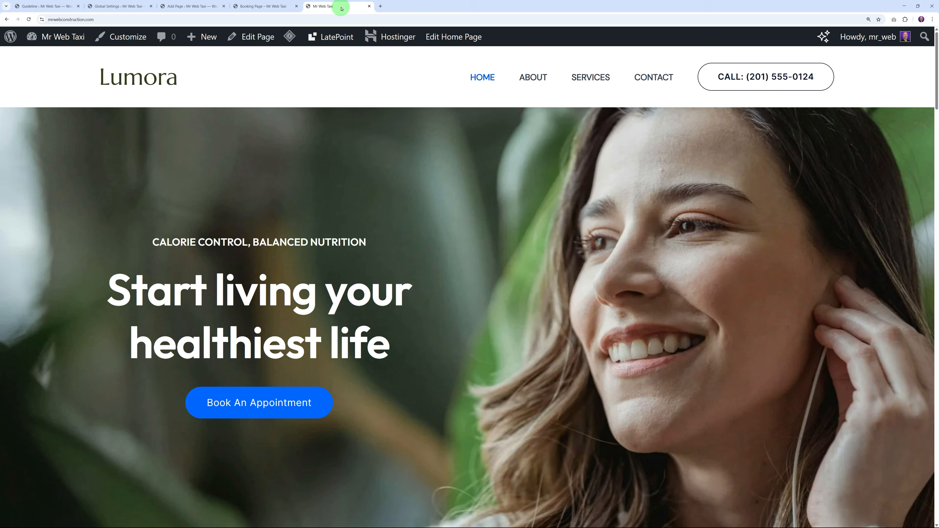
pyautogui.scroll(-3, 348, 283)
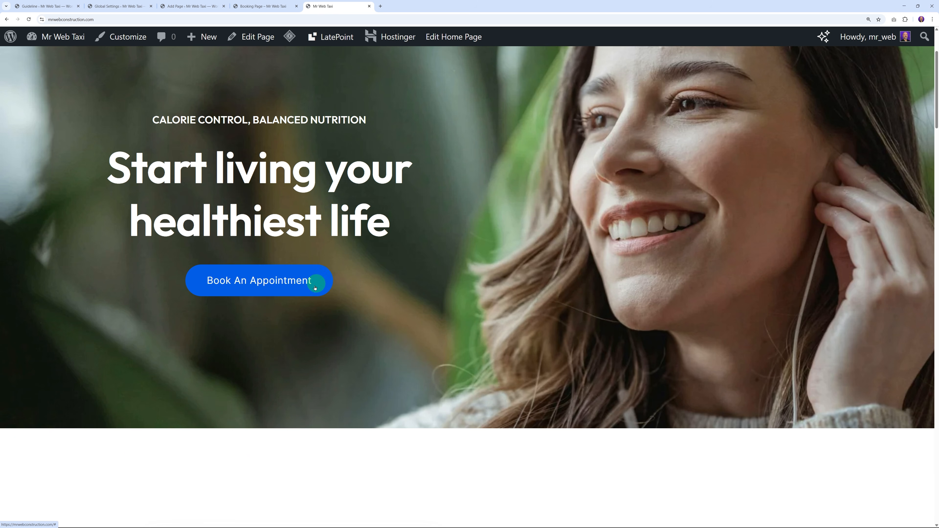
pyautogui.scroll(2, 314, 288)
pyautogui.rightClick(313, 346)
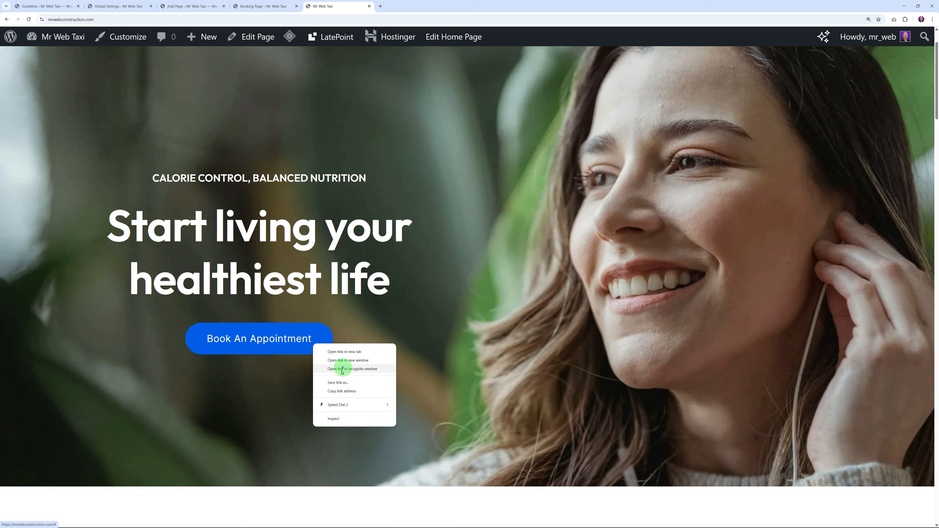
pyautogui.click(347, 419)
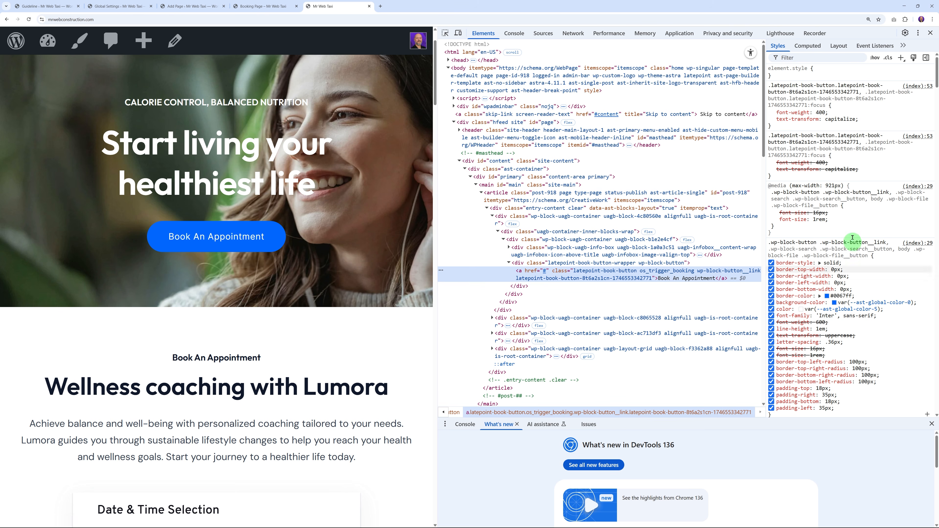
pyautogui.click(827, 297)
pyautogui.click(887, 244)
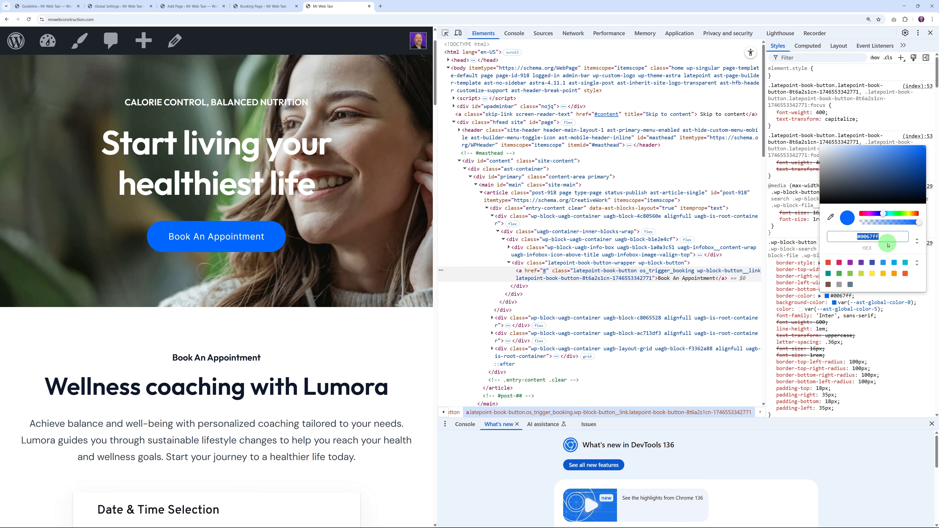
pyautogui.click(930, 33)
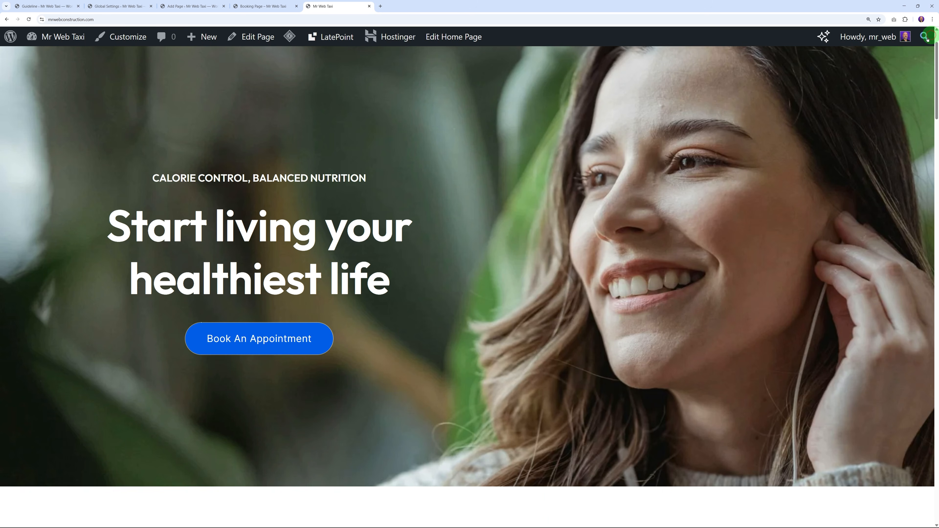
pyautogui.click(351, 71)
# Step: Change the Theme Color from pink #F12971 to blue #0067ff and save the style settings
pyautogui.click(128, 7)
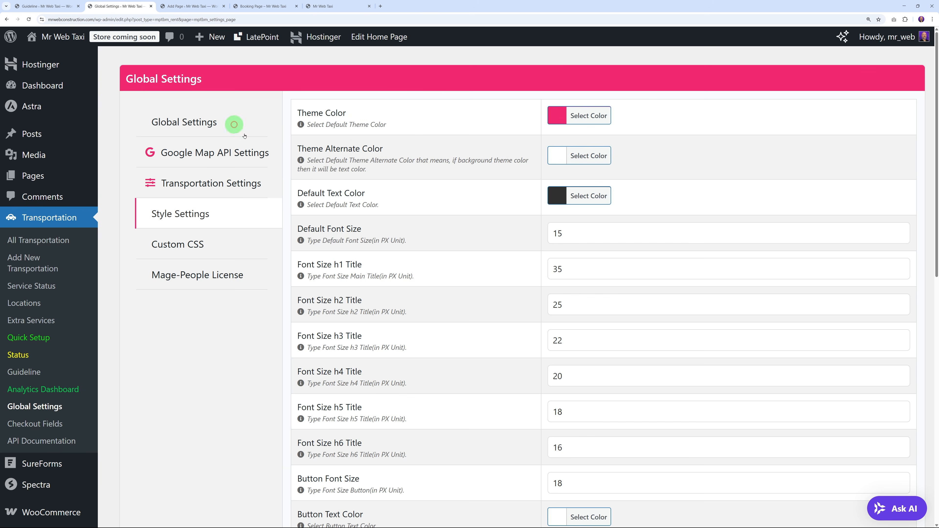
pyautogui.click(547, 122)
pyautogui.click(645, 115)
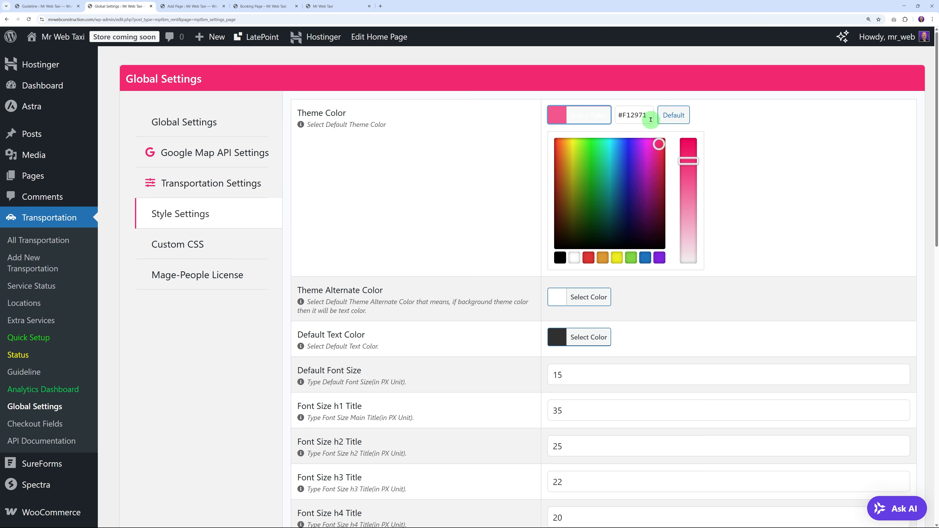
pyautogui.hotkey('ctrl', 'v')
pyautogui.click(748, 130)
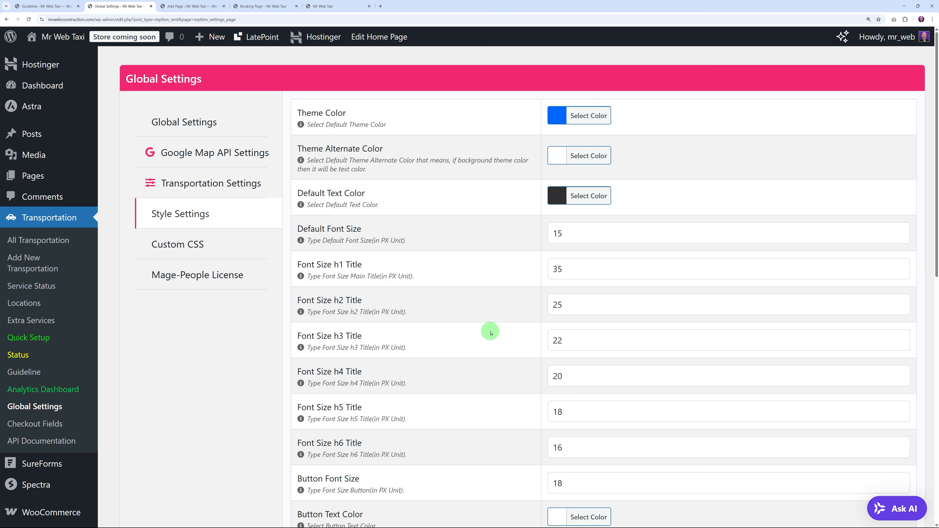
pyautogui.scroll(-1, 502, 293)
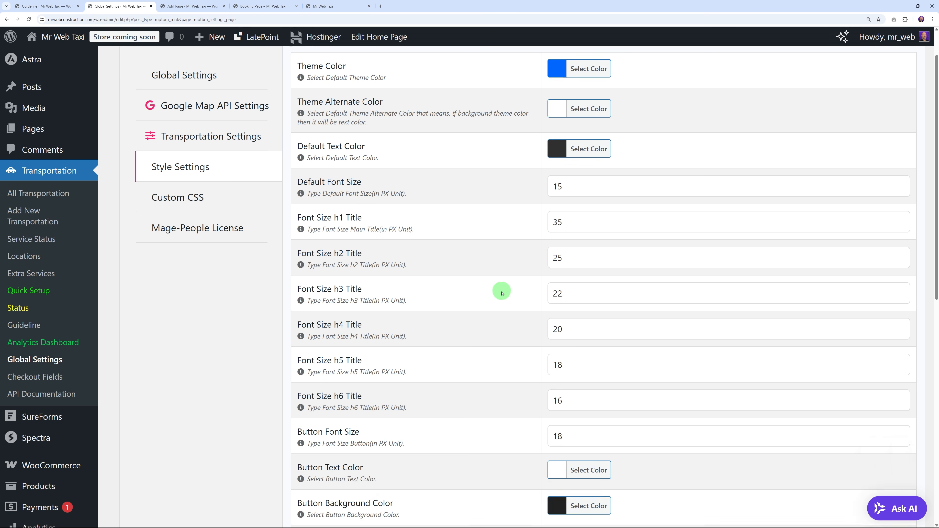
pyautogui.scroll(-8, 502, 293)
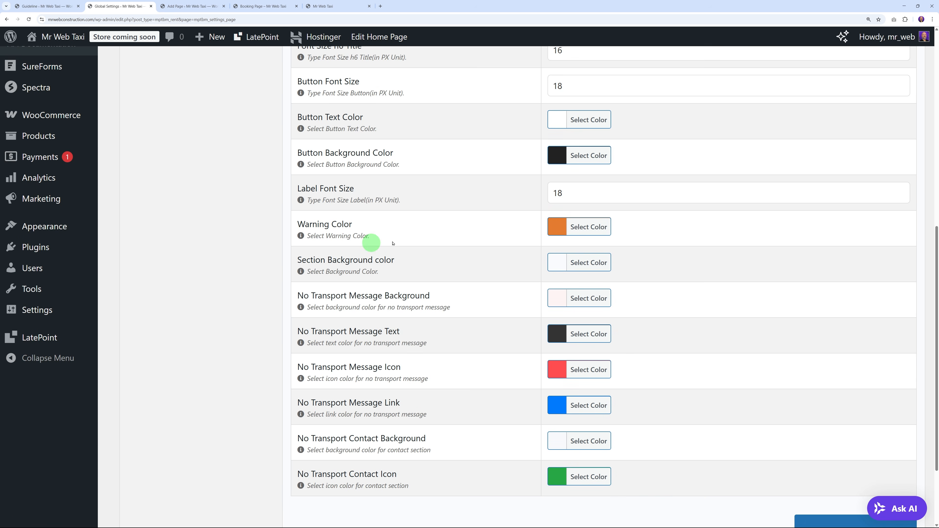
pyautogui.scroll(-2, 463, 326)
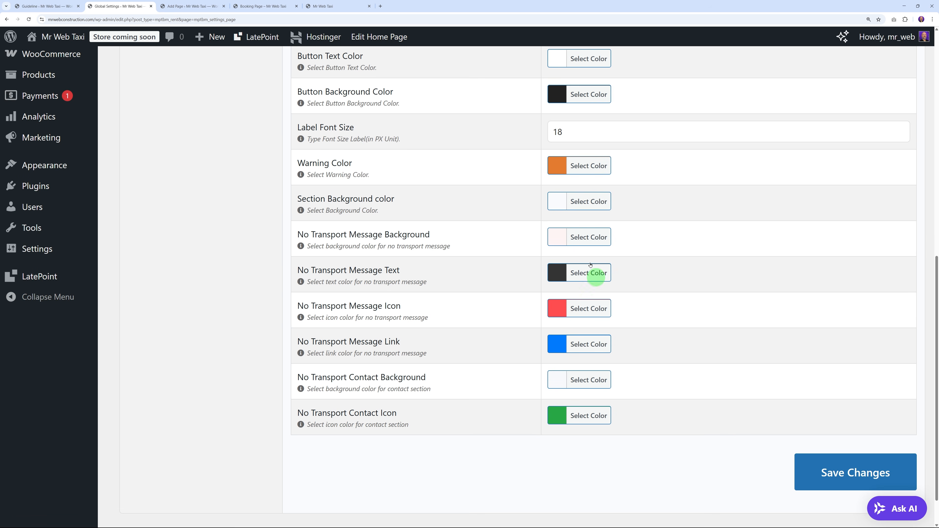
pyautogui.click(809, 467)
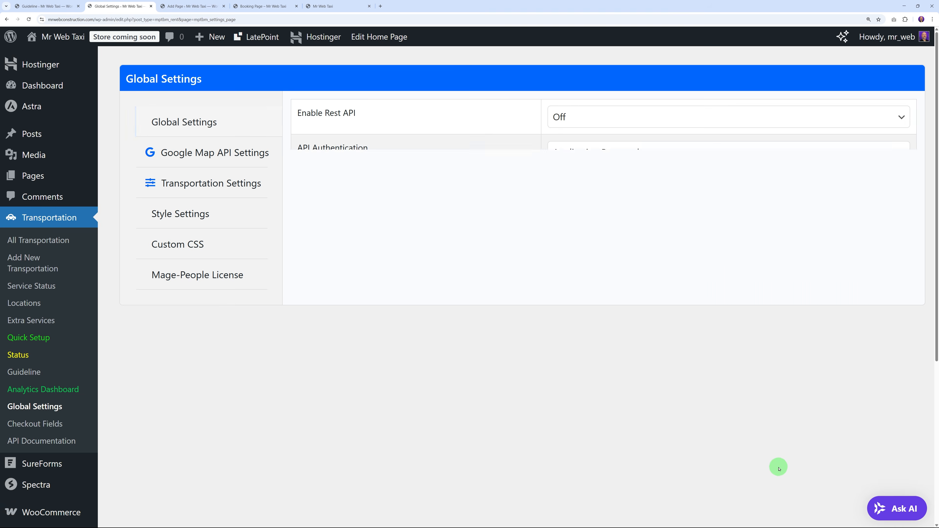
pyautogui.click(279, 7)
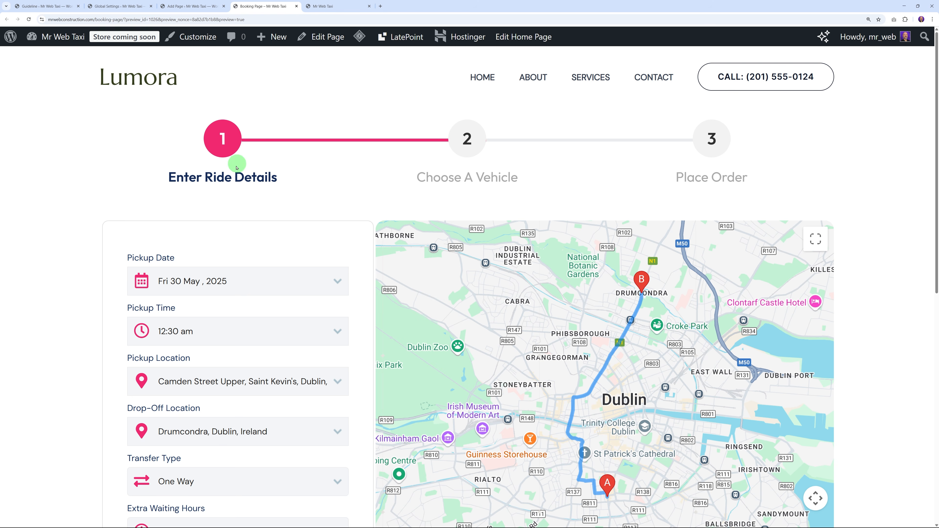
# Step: Reload the Booking Page preview to check the step indicator is now blue
pyautogui.click(30, 19)
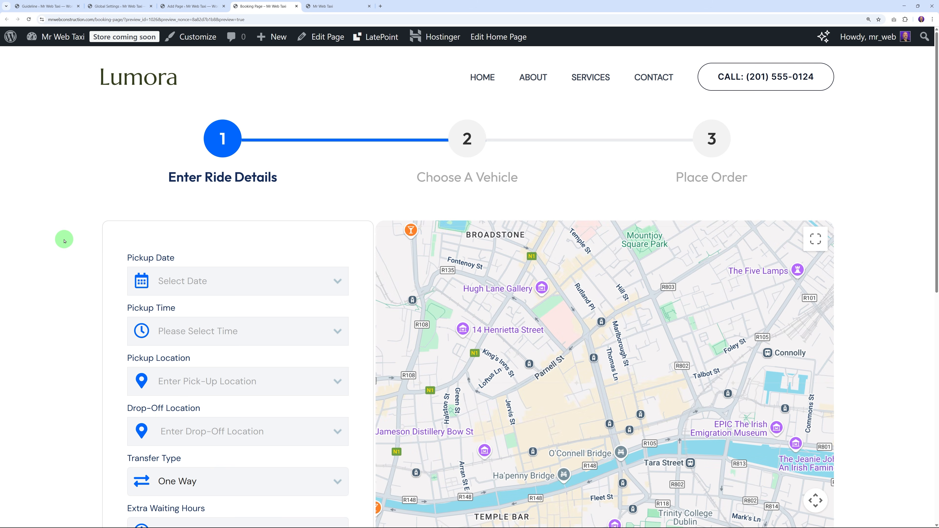
pyautogui.scroll(-7, 61, 238)
pyautogui.scroll(7, 47, 286)
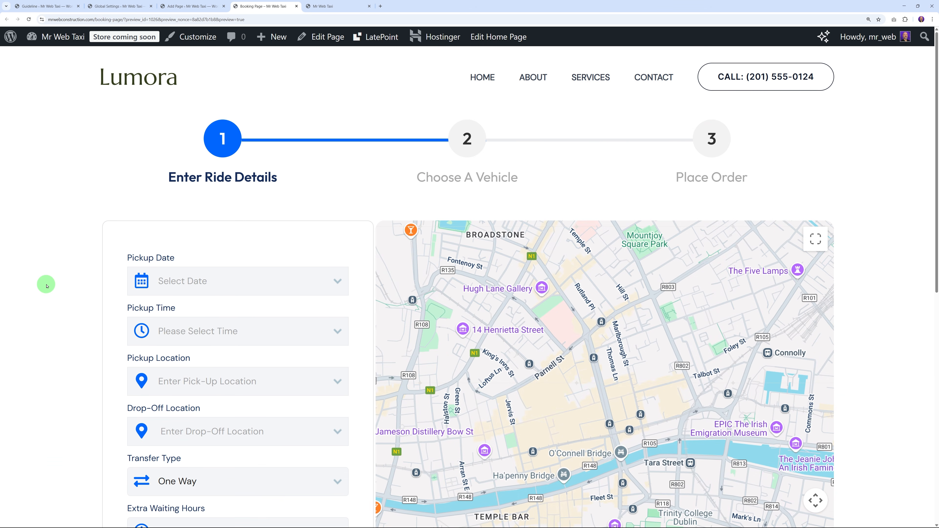
# Step: Open the transportation Locations list from the plugin's admin pages
pyautogui.click(302, 3)
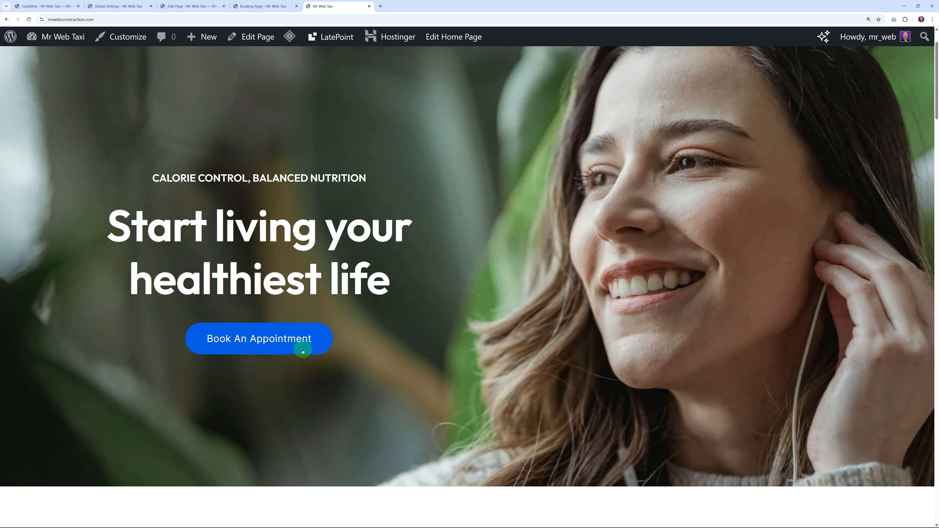
pyautogui.click(119, 6)
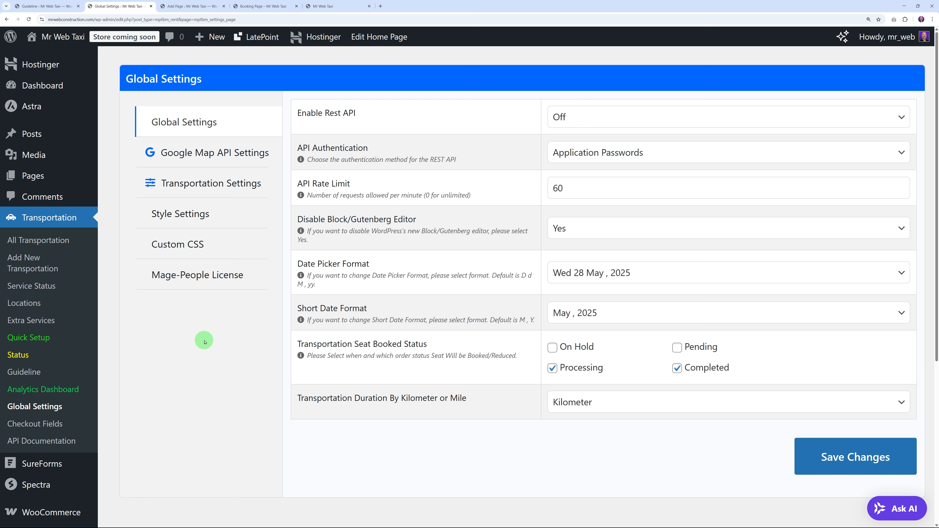
pyautogui.click(25, 303)
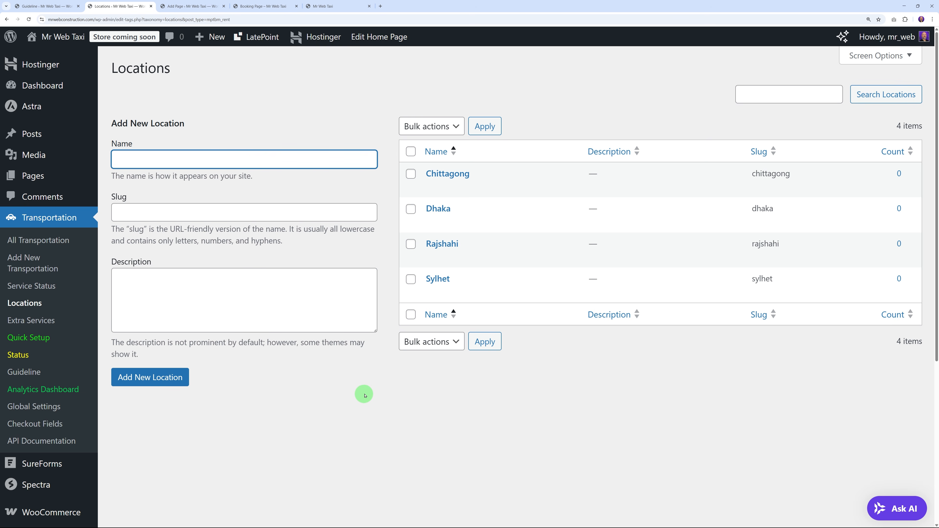
pyautogui.click(361, 401)
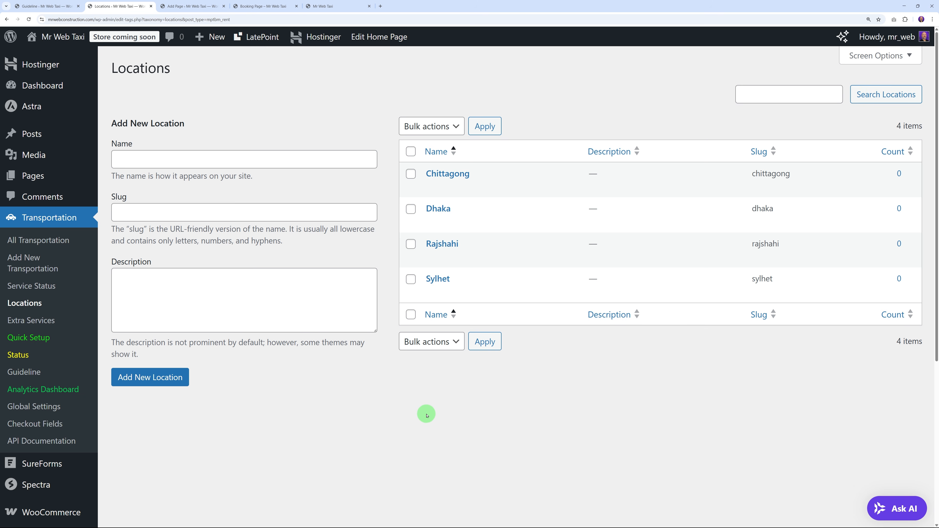
# Step: Add Galway, Cork and Dublin as new transportation locations
pyautogui.click(216, 163)
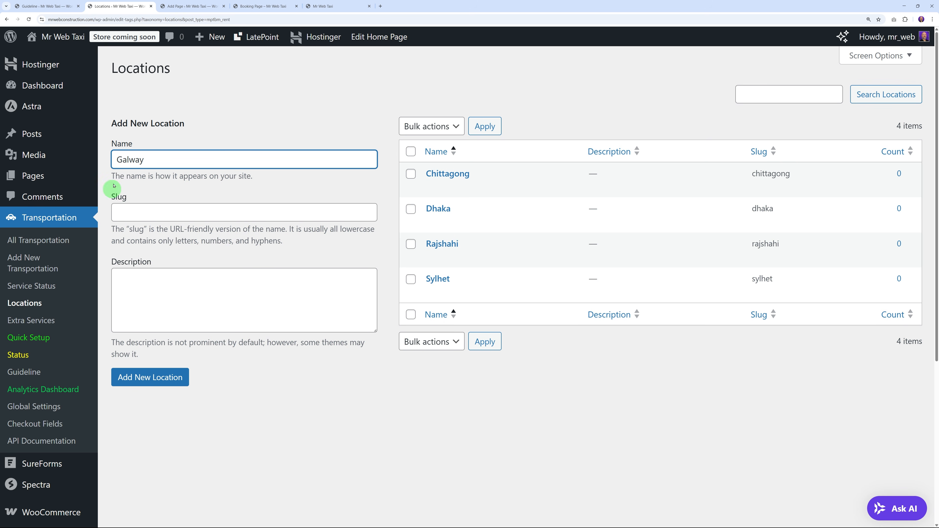
pyautogui.click(154, 376)
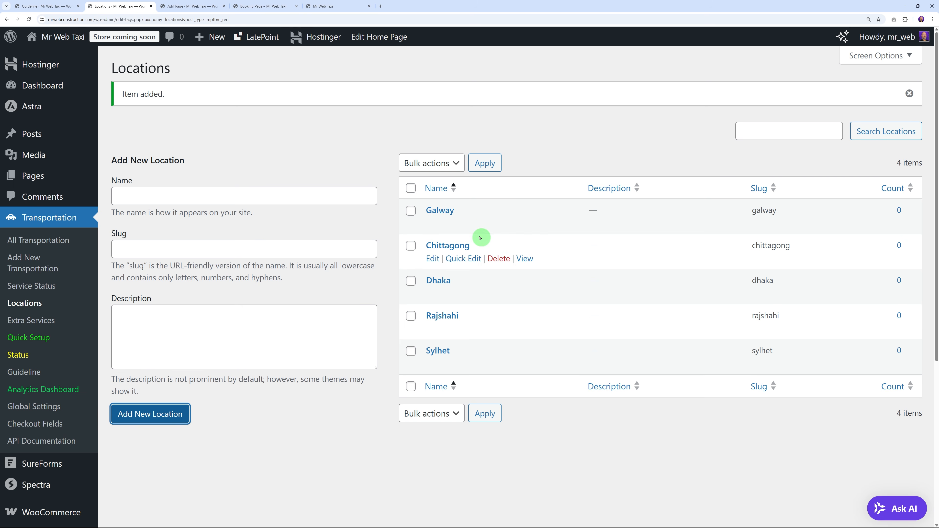
pyautogui.click(255, 199)
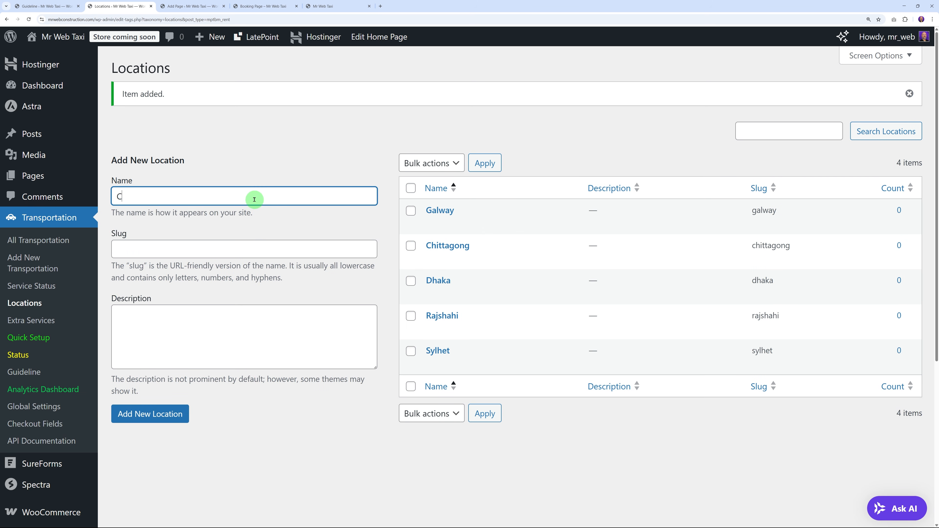
pyautogui.click(171, 413)
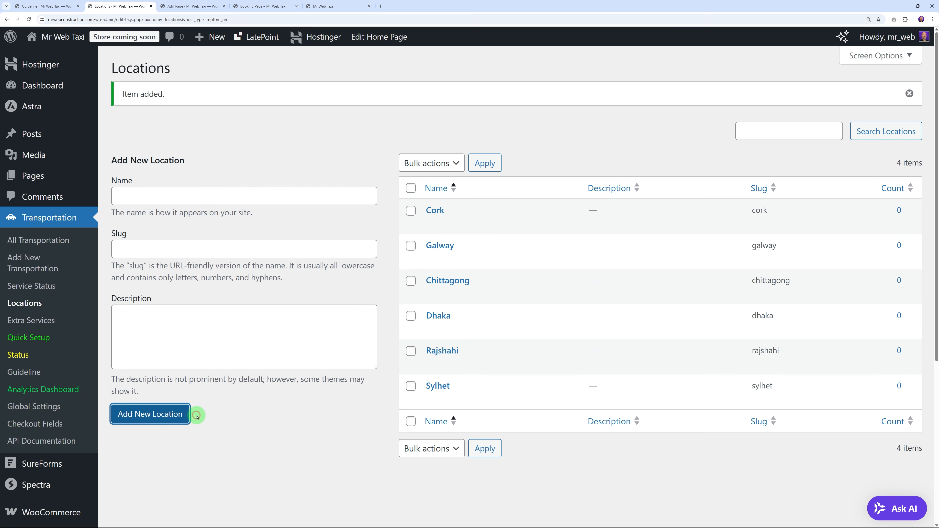
pyautogui.click(357, 202)
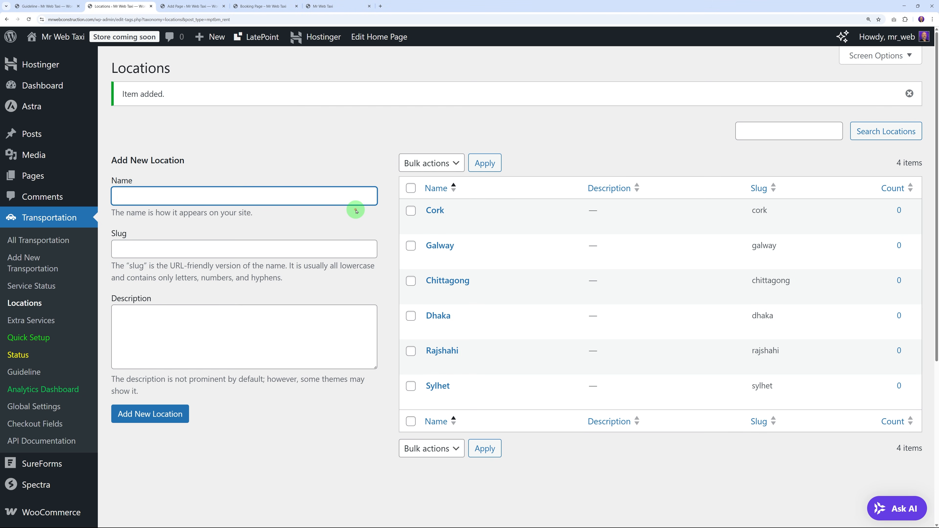
pyautogui.click(131, 413)
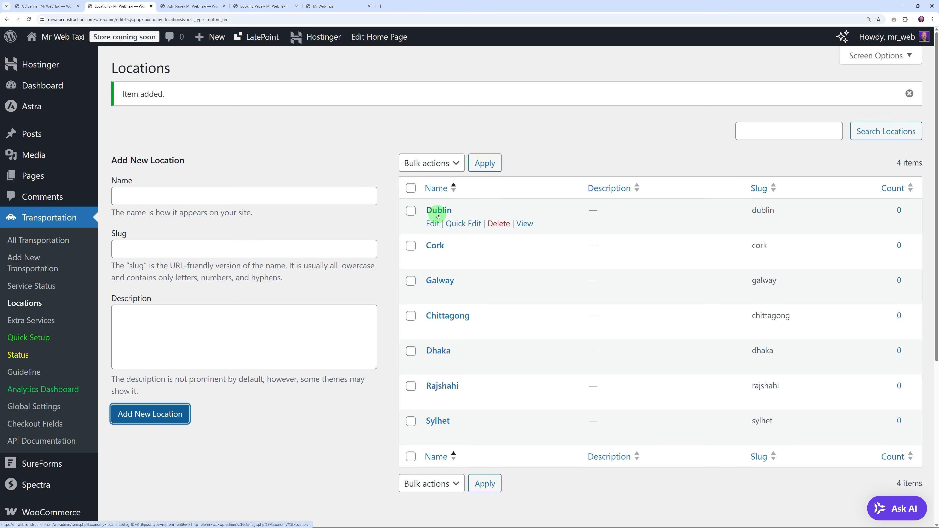
# Step: Bulk-delete Cork, Galway, Chittagong, Dhaka, Rajshahi and Sylhet, leaving only Dublin
pyautogui.scroll(-1, 482, 216)
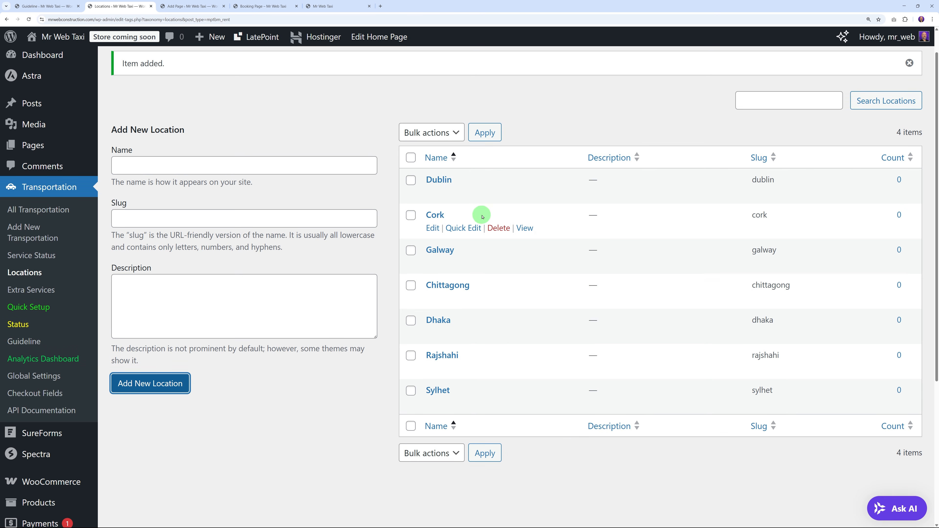
pyautogui.click(411, 215)
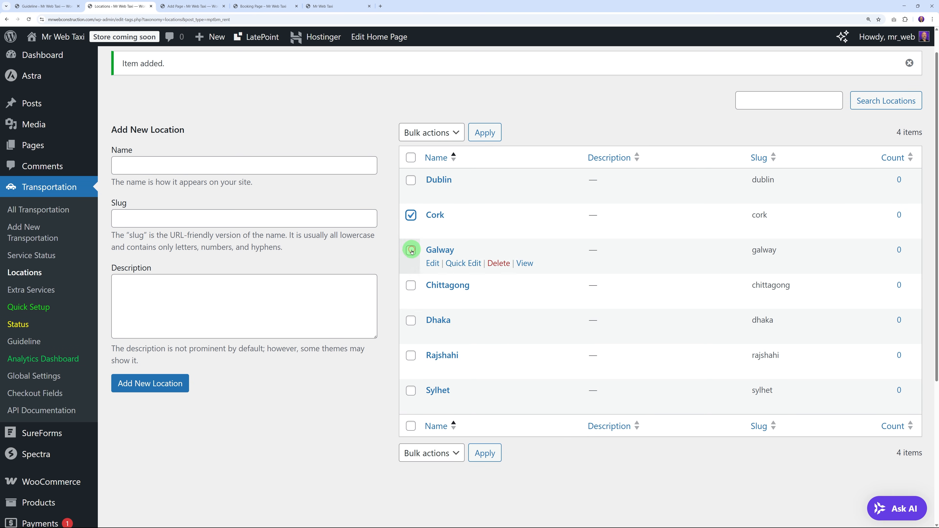
pyautogui.click(411, 251)
pyautogui.click(411, 285)
pyautogui.click(411, 320)
pyautogui.click(411, 355)
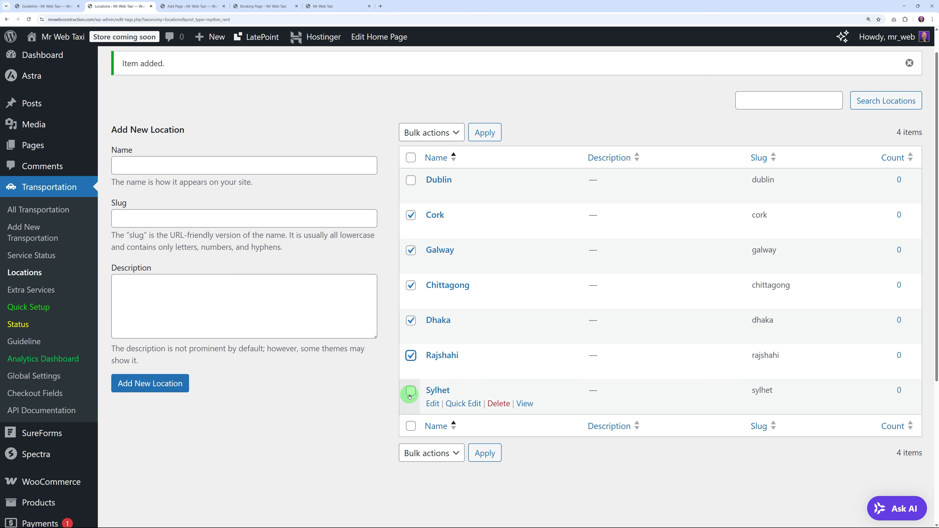
pyautogui.click(411, 390)
pyautogui.click(447, 133)
pyautogui.click(438, 161)
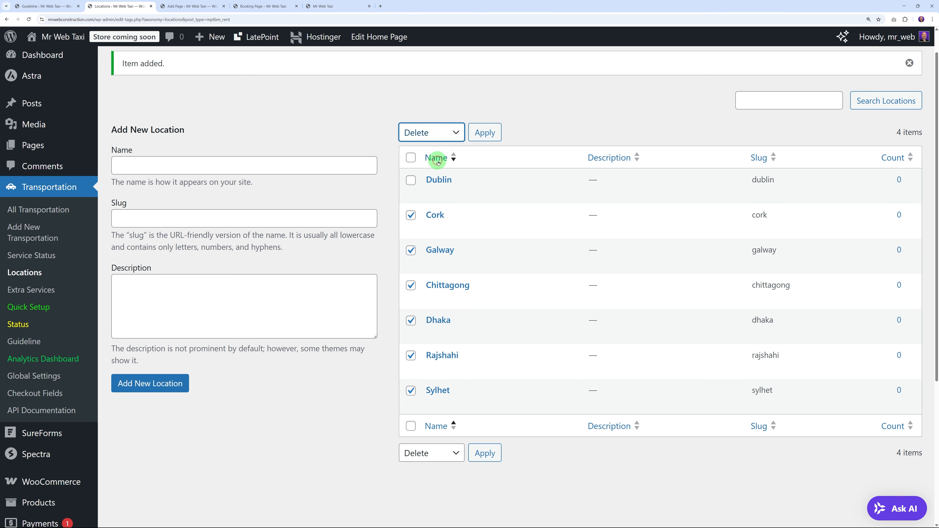
pyautogui.click(480, 137)
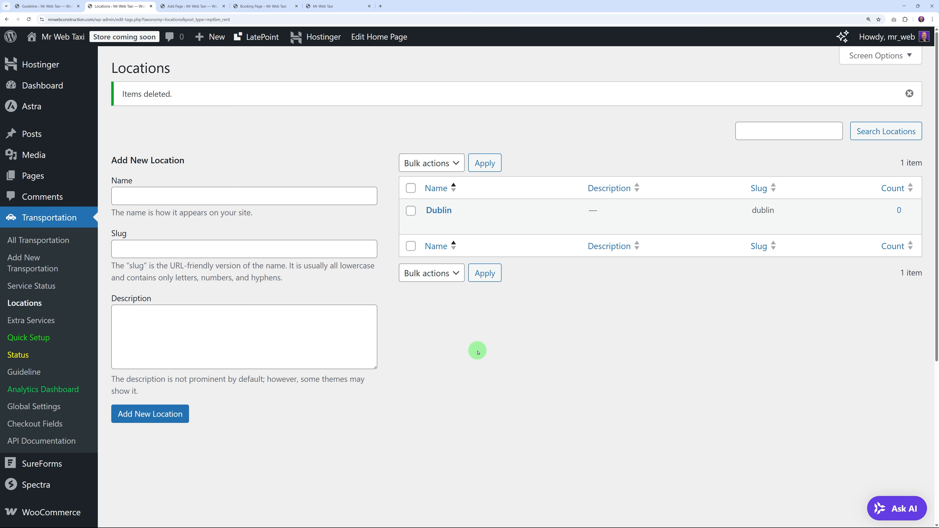
# Step: Edit the Pre-defined Extra Services post to include a Meet and Greet service priced at 40
pyautogui.click(44, 321)
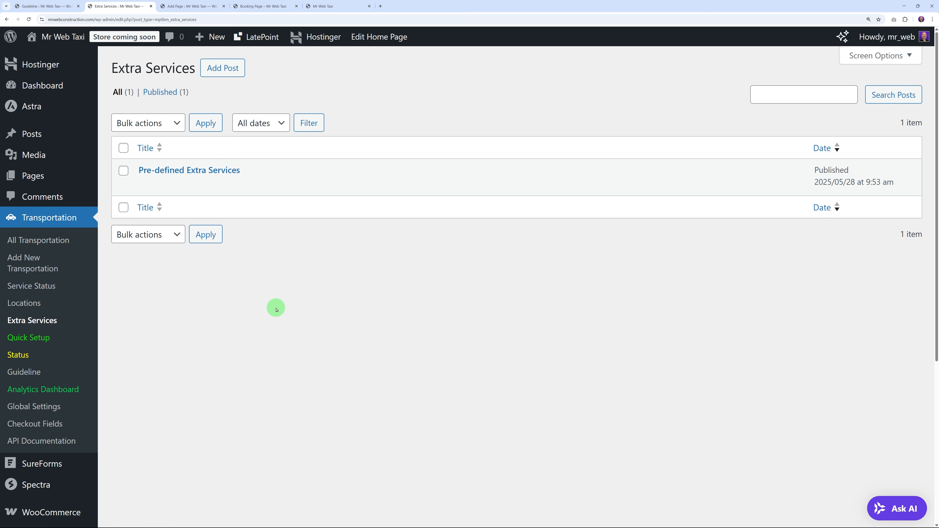
pyautogui.click(198, 171)
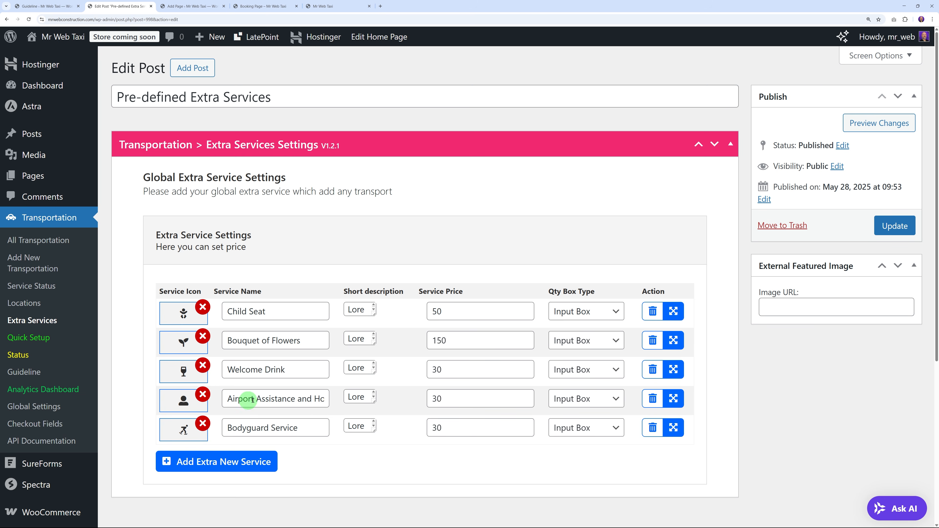
pyautogui.scroll(-2, 382, 433)
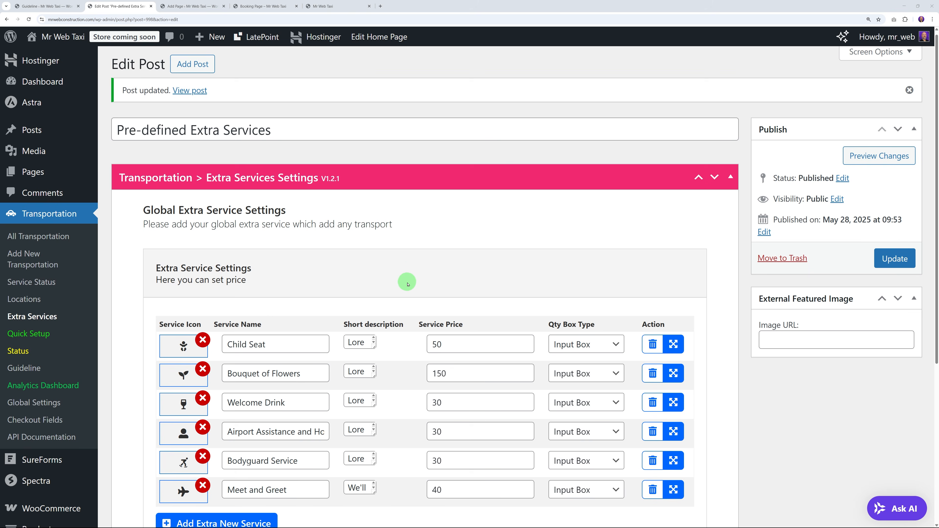
pyautogui.scroll(-2, 407, 382)
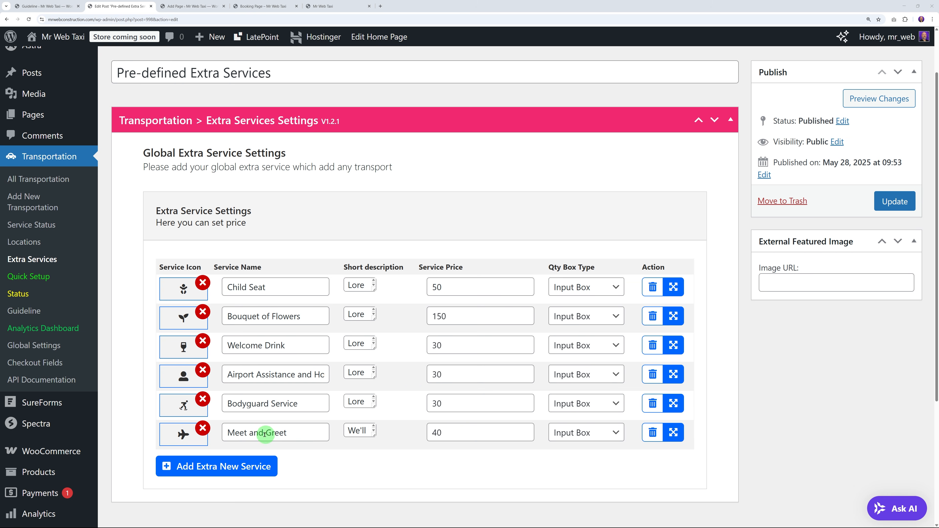
pyautogui.moveTo(250, 433); pyautogui.dragTo(261, 432)
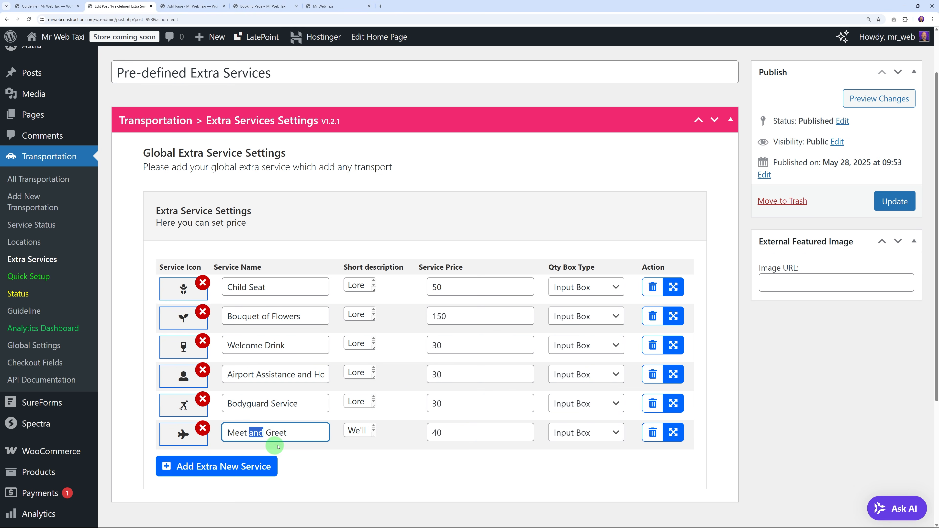
pyautogui.click(304, 445)
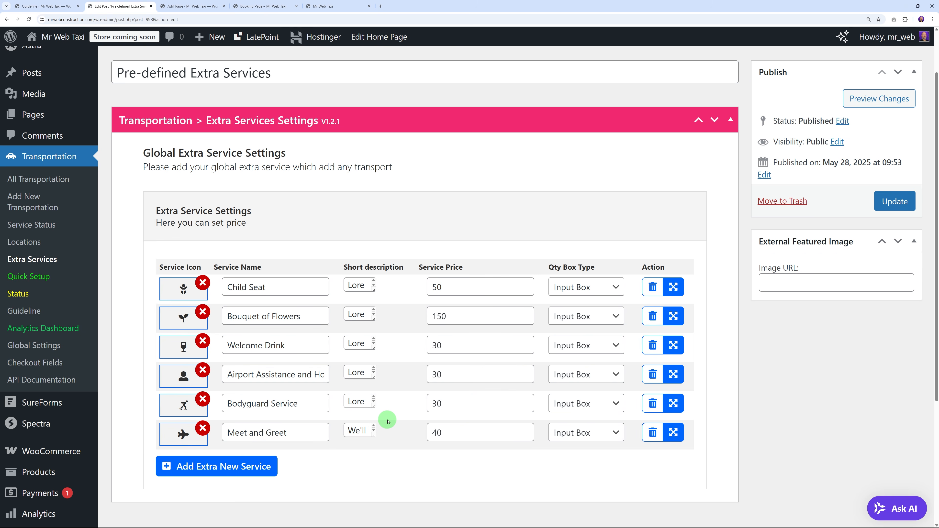
pyautogui.click(49, 229)
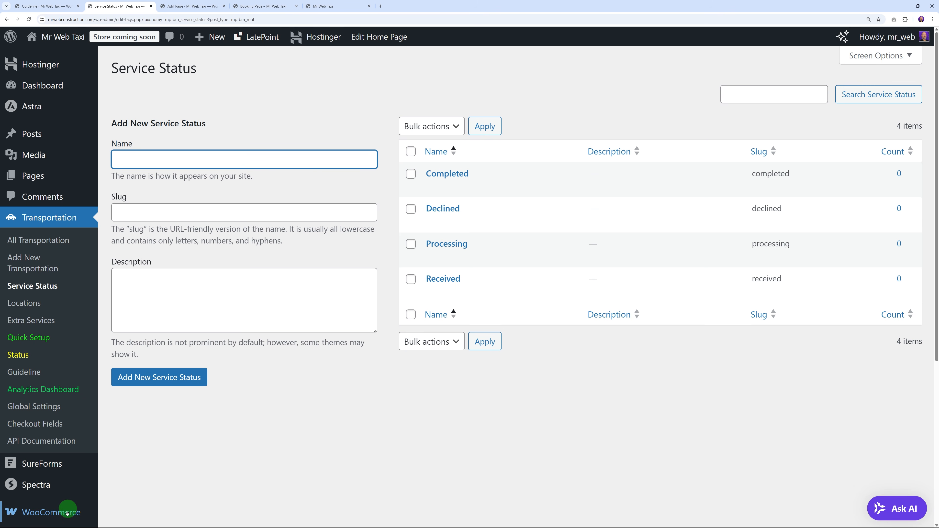
# Step: Display the WooCommerce submenu in the admin sidebar
pyautogui.moveTo(67, 515)
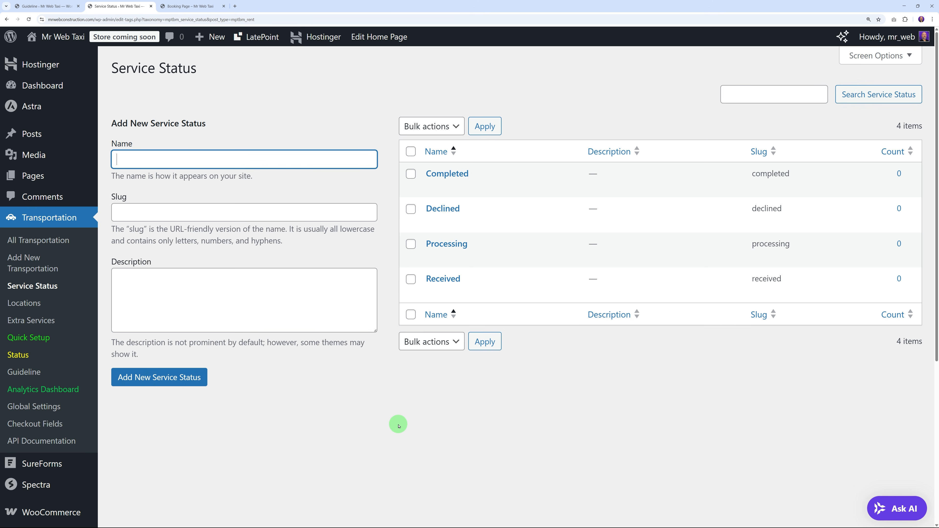
# Step: In WooCommerce general settings, restrict selling to specific countries: Ireland only
pyautogui.moveTo(67, 515)
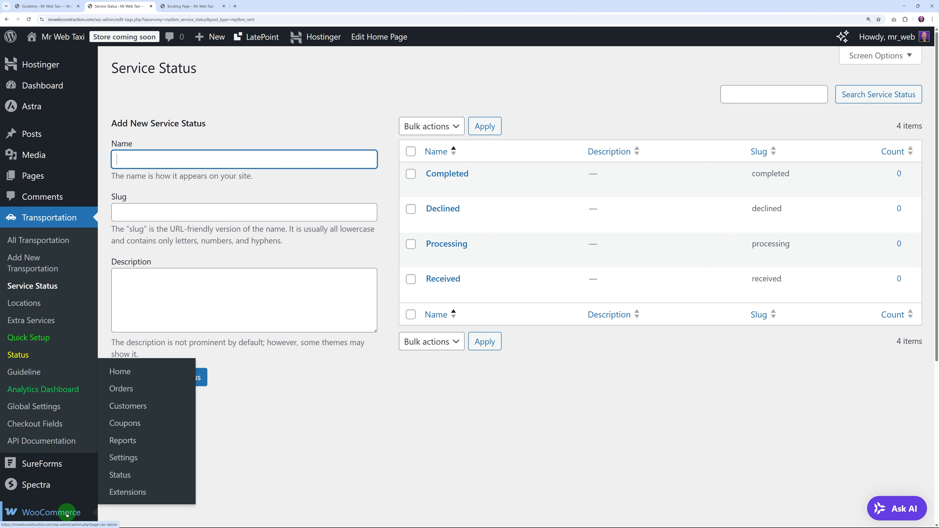
pyautogui.click(128, 461)
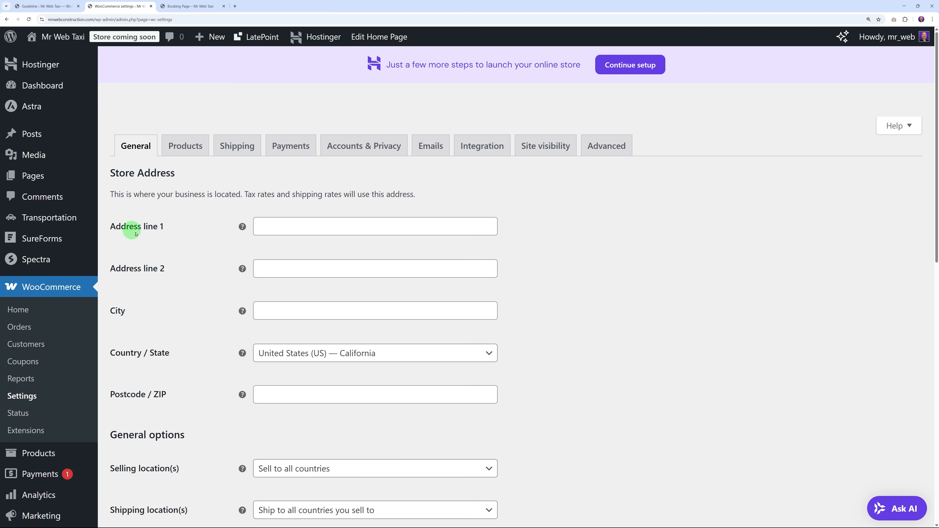
pyautogui.scroll(-1, 164, 339)
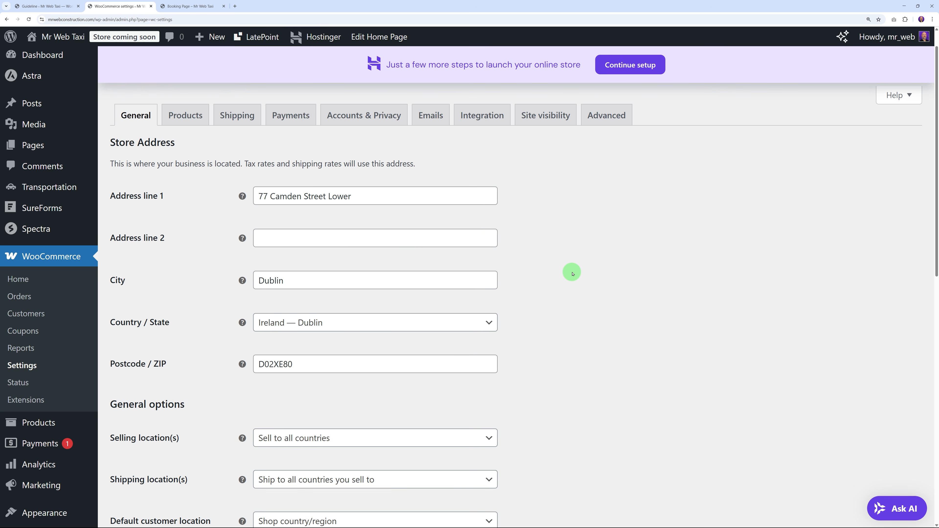
pyautogui.scroll(-4, 571, 271)
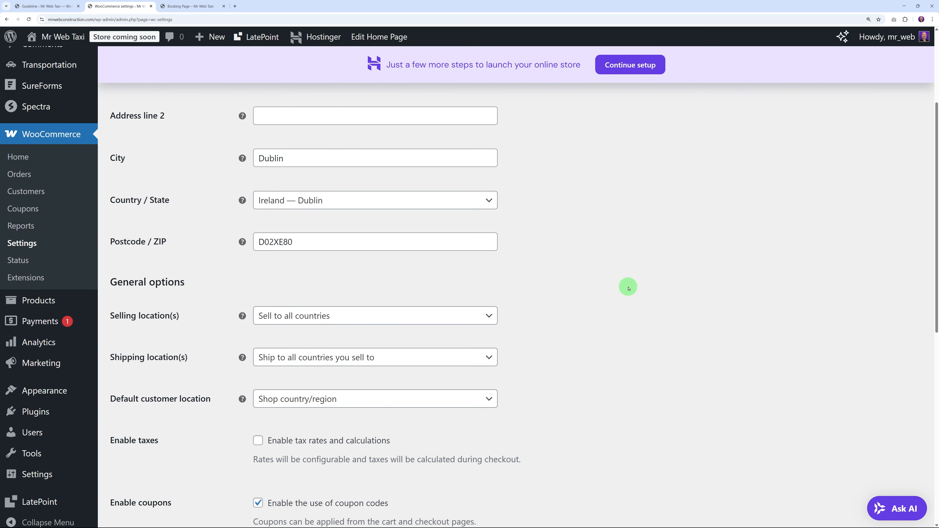
pyautogui.scroll(-1, 627, 288)
pyautogui.click(384, 288)
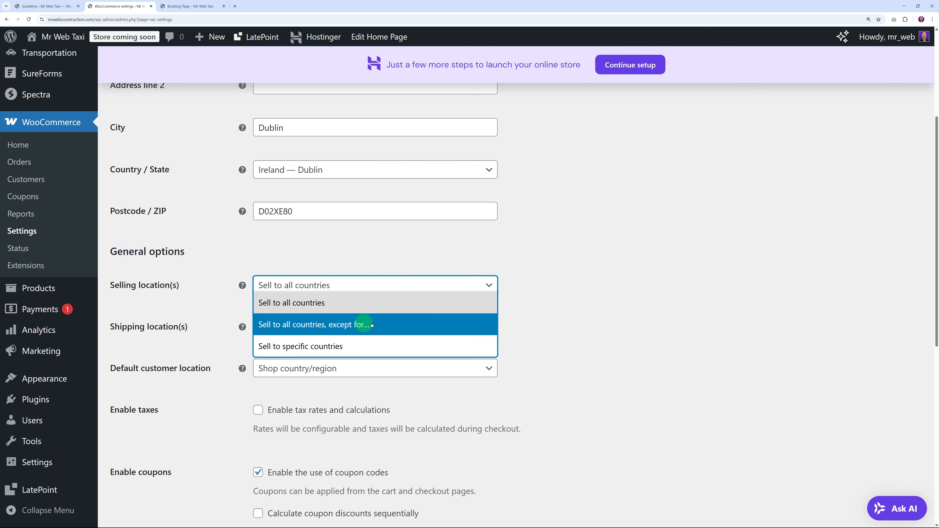
pyautogui.click(335, 348)
pyautogui.scroll(-2, 595, 310)
pyautogui.click(390, 264)
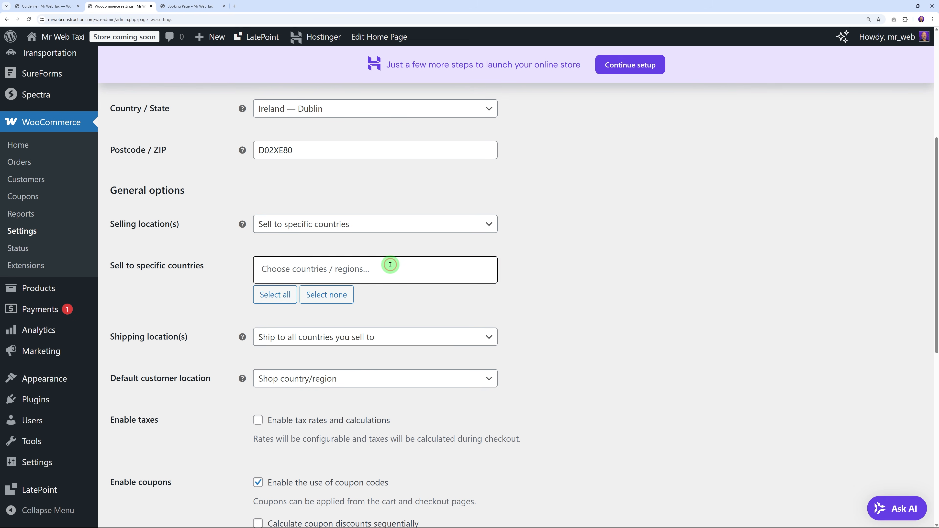
pyautogui.write('ireland')
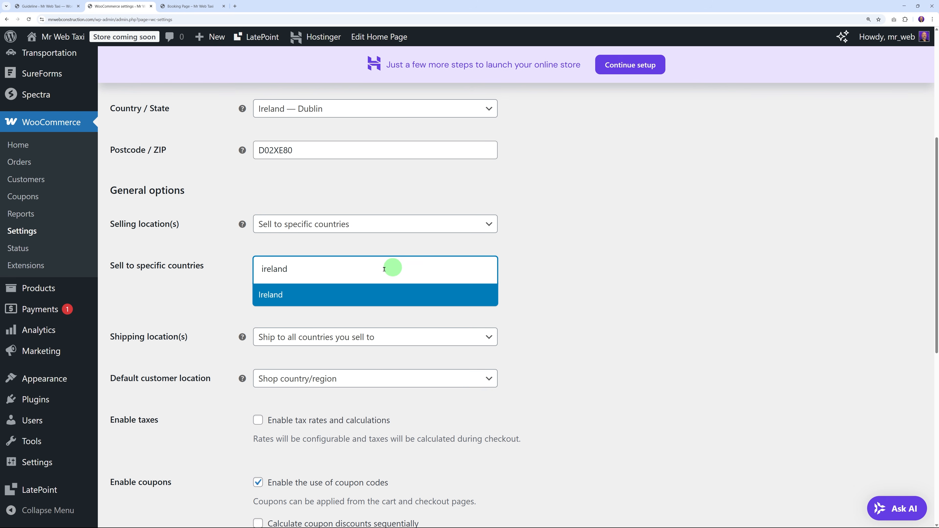
pyautogui.click(315, 295)
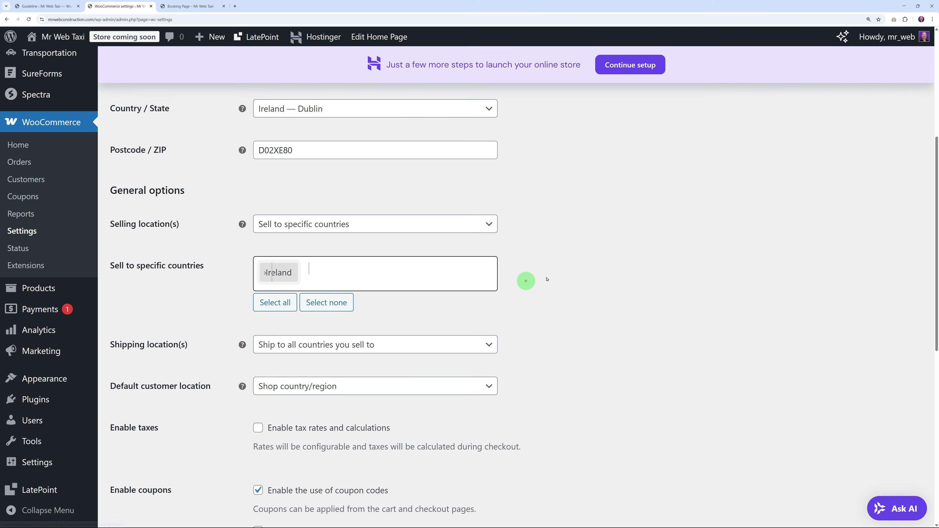
# Step: Disable shipping and keep the default customer location as Shop country/region
pyautogui.scroll(-2, 591, 263)
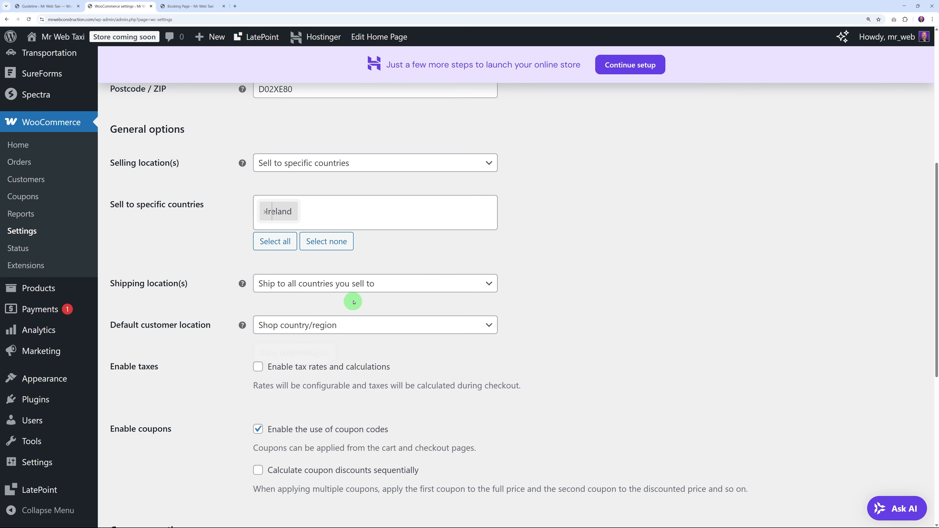
pyautogui.click(355, 287)
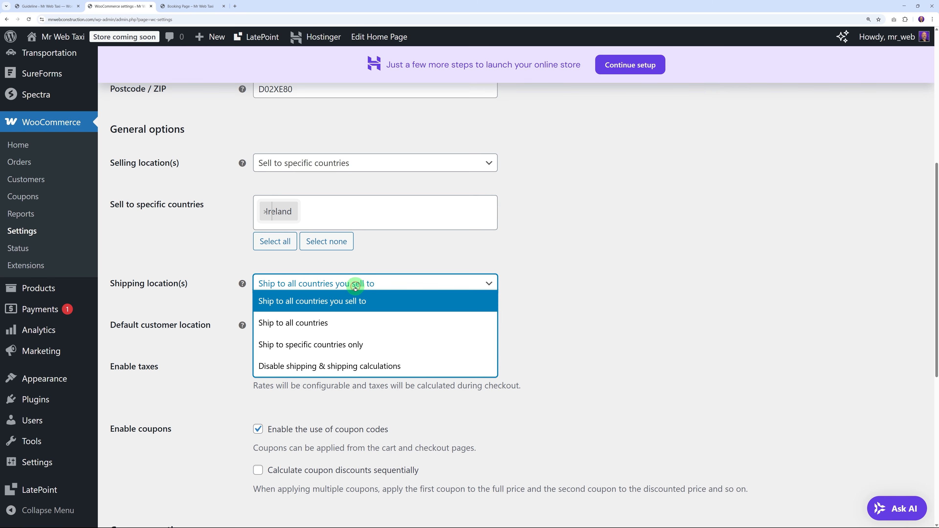
pyautogui.click(285, 367)
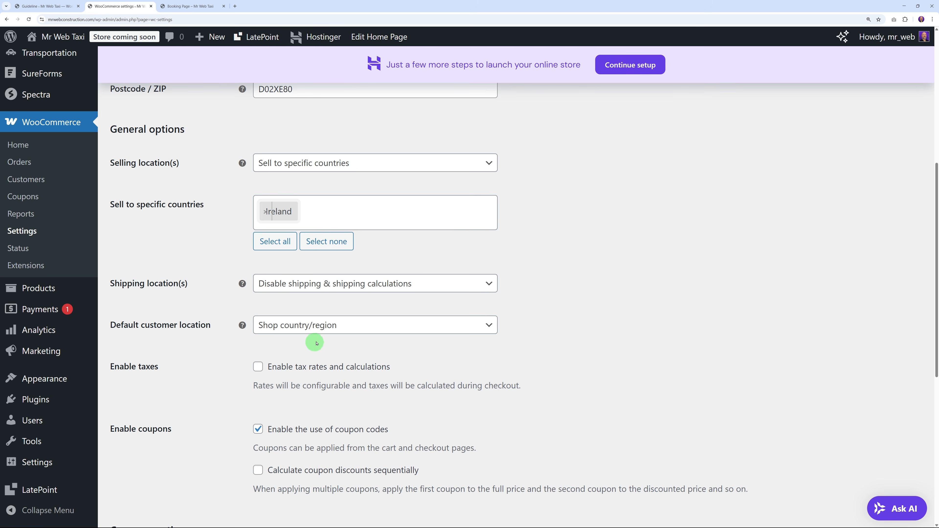
pyautogui.click(325, 327)
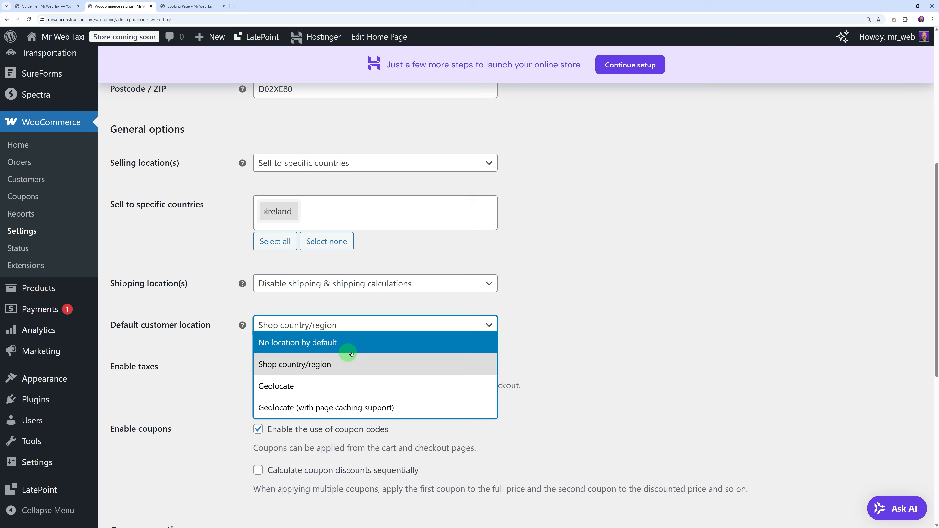
pyautogui.click(299, 366)
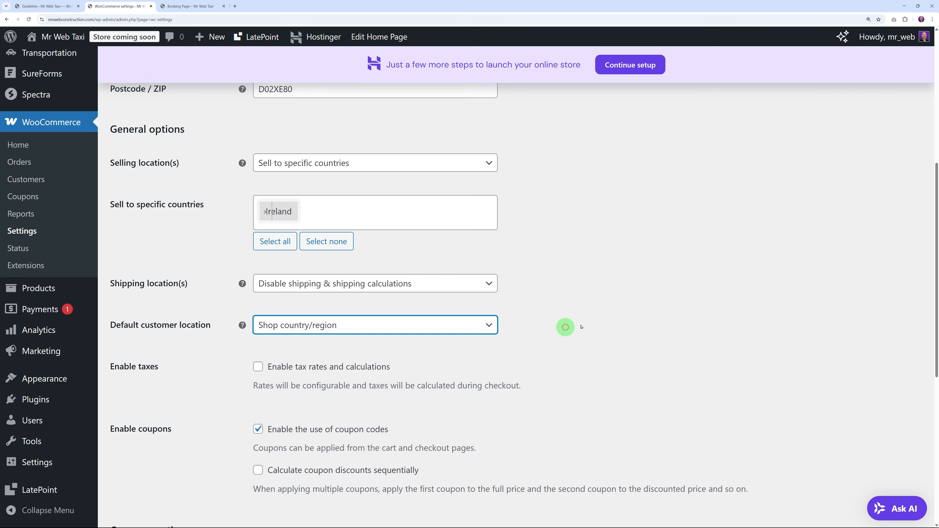
# Step: Set the store currency to Euro (€) — EUR and save the general settings
pyautogui.scroll(-3, 614, 321)
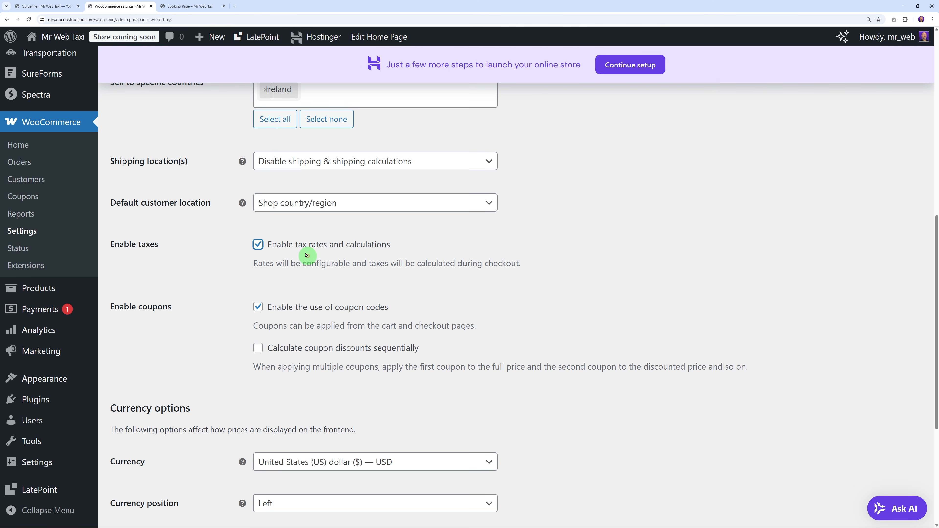
pyautogui.scroll(-2, 481, 264)
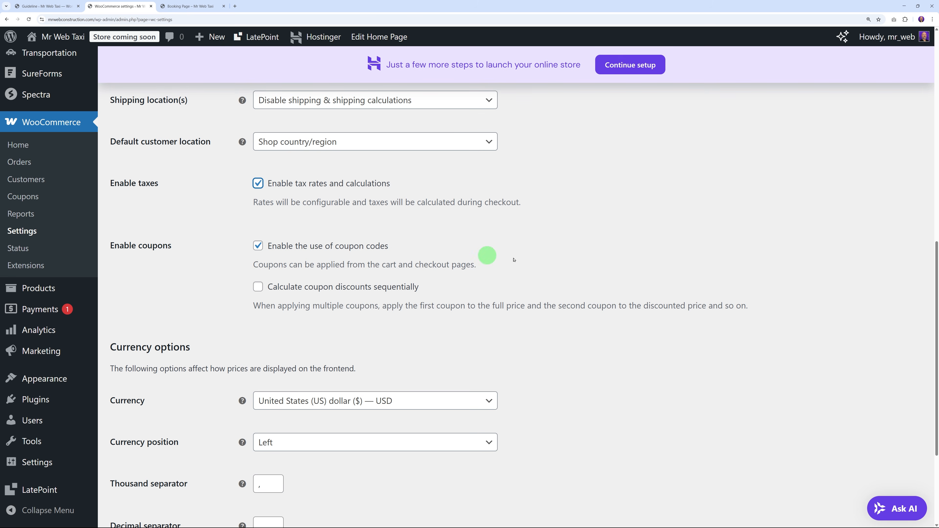
pyautogui.scroll(-5, 636, 274)
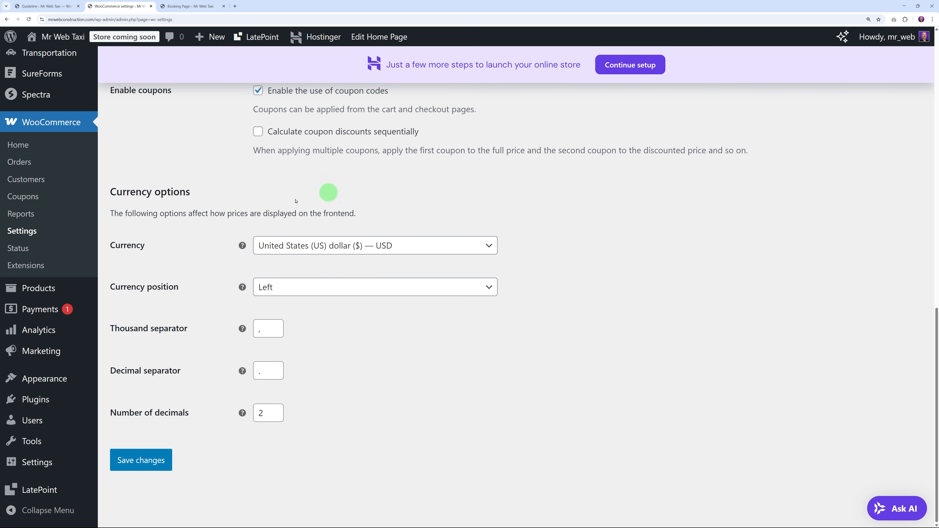
pyautogui.click(399, 244)
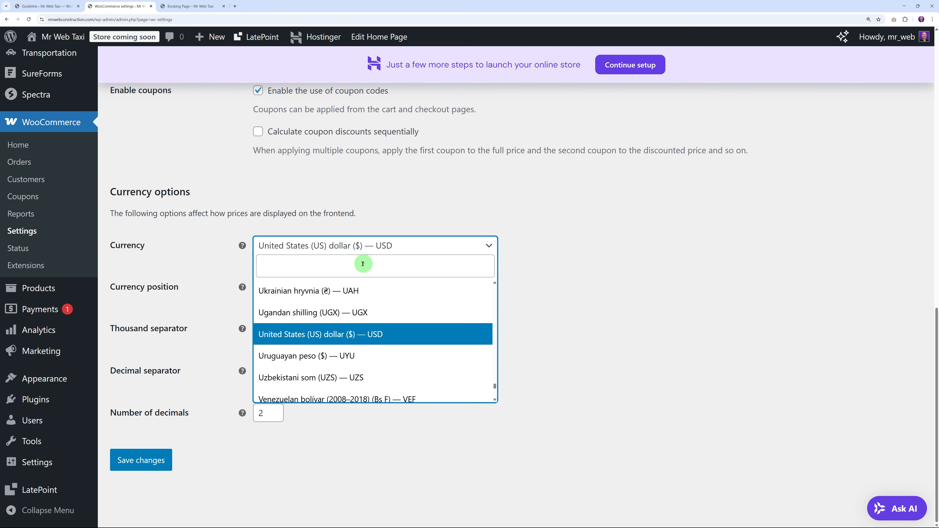
pyautogui.click(360, 267)
pyautogui.write('eur')
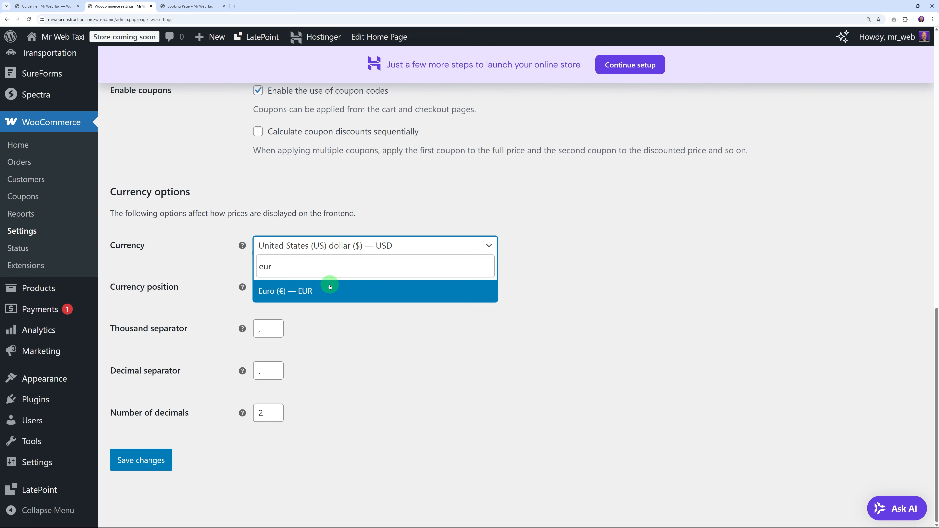
pyautogui.click(329, 287)
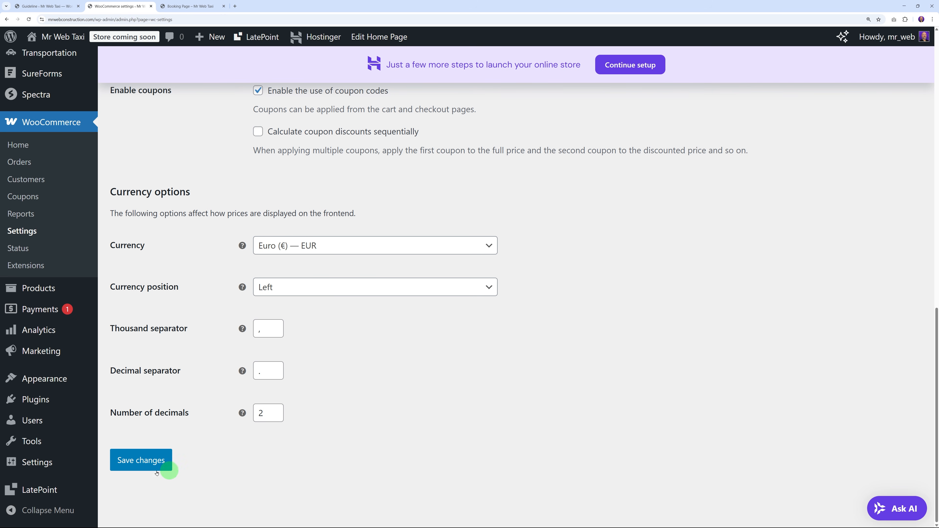
pyautogui.click(163, 464)
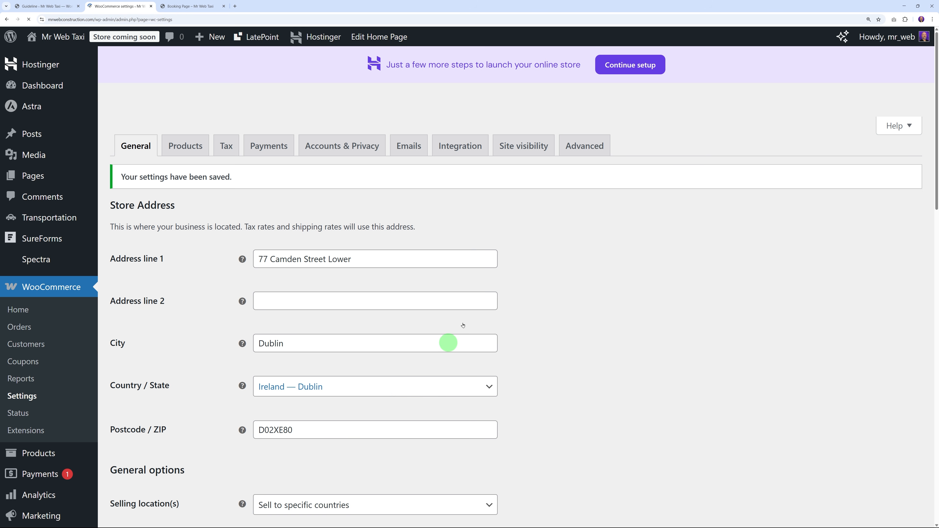
# Step: In the Tax options, choose to enter prices inclusive of tax
pyautogui.click(230, 151)
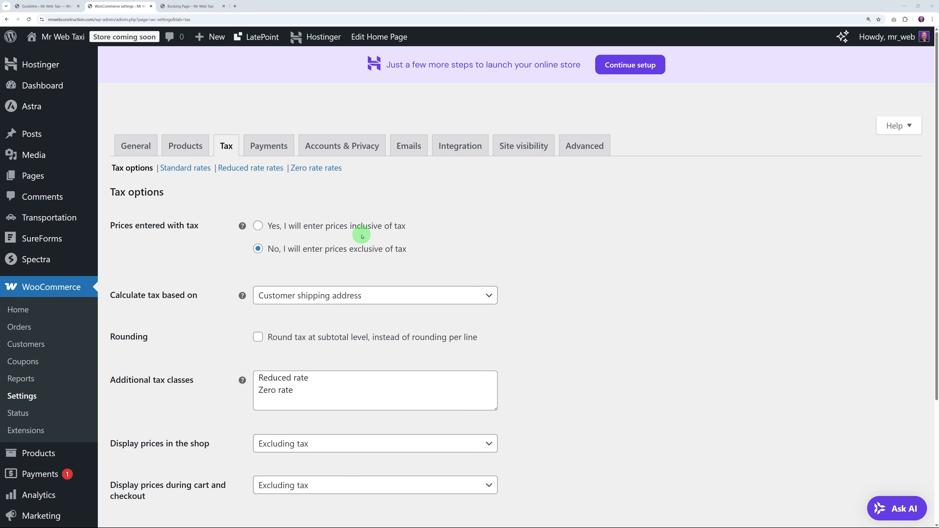
pyautogui.click(258, 227)
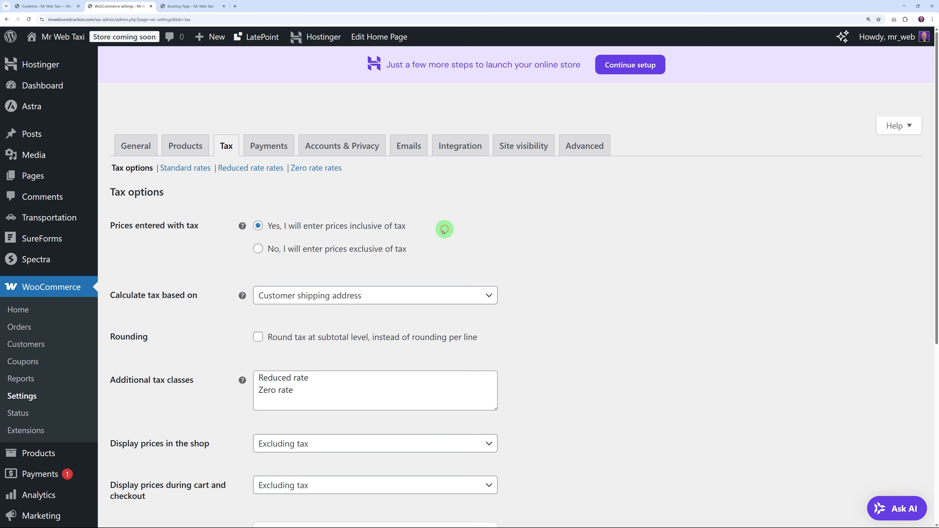
pyautogui.scroll(-2, 593, 261)
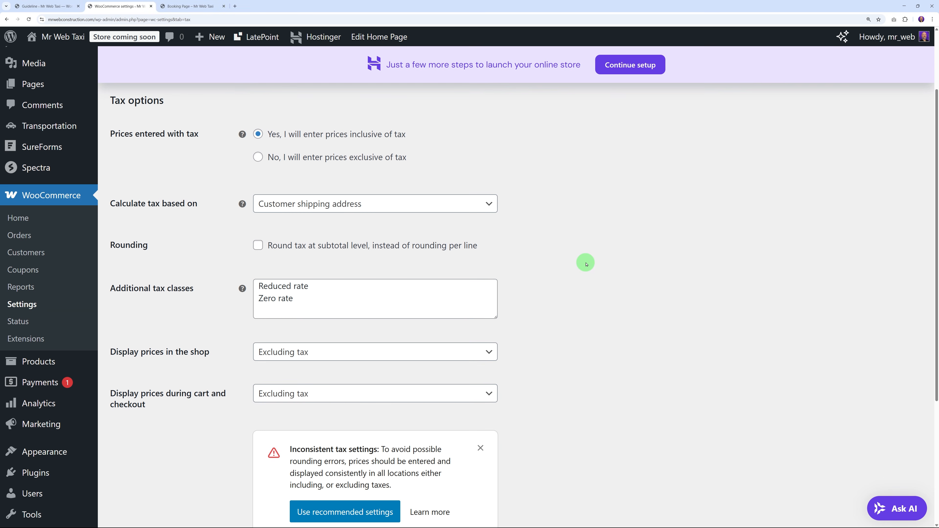
pyautogui.scroll(-1, 586, 263)
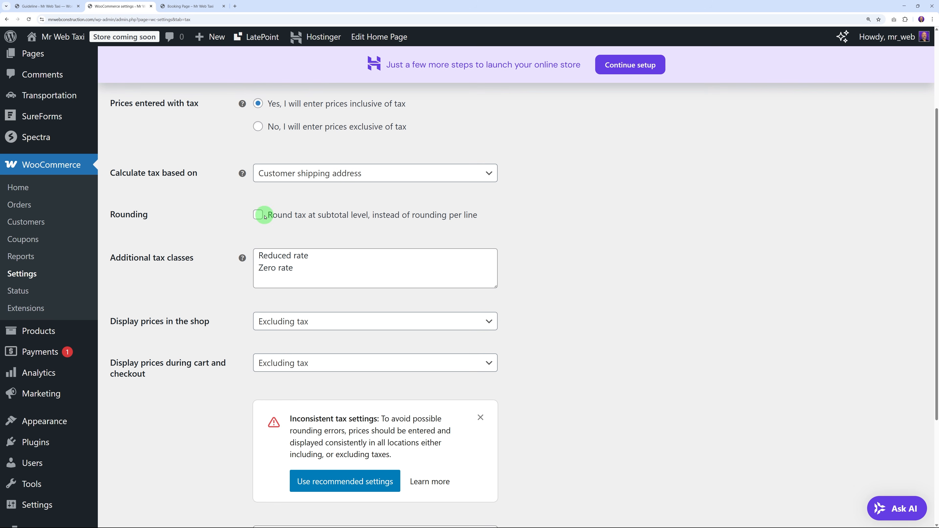
pyautogui.scroll(-2, 569, 284)
pyautogui.scroll(-2, 572, 283)
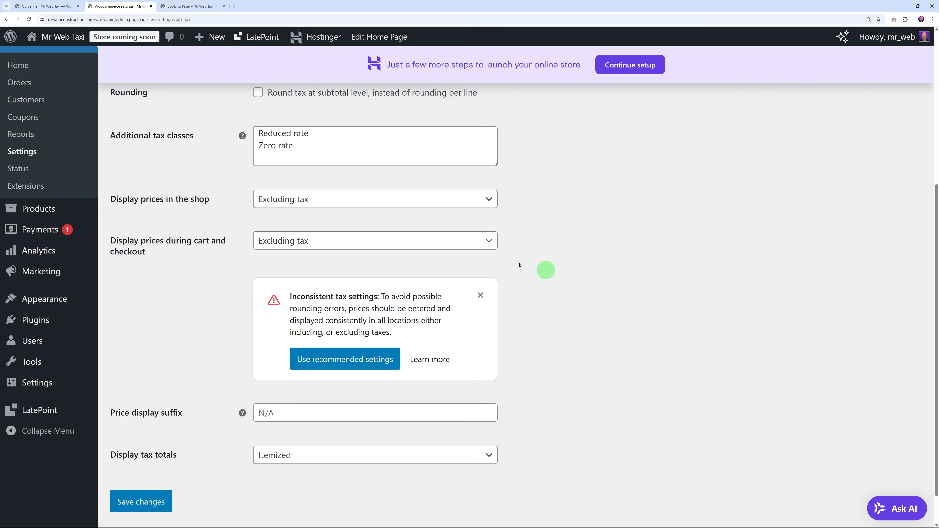
# Step: Display prices including tax in the shop and in cart and checkout, then save
pyautogui.click(312, 202)
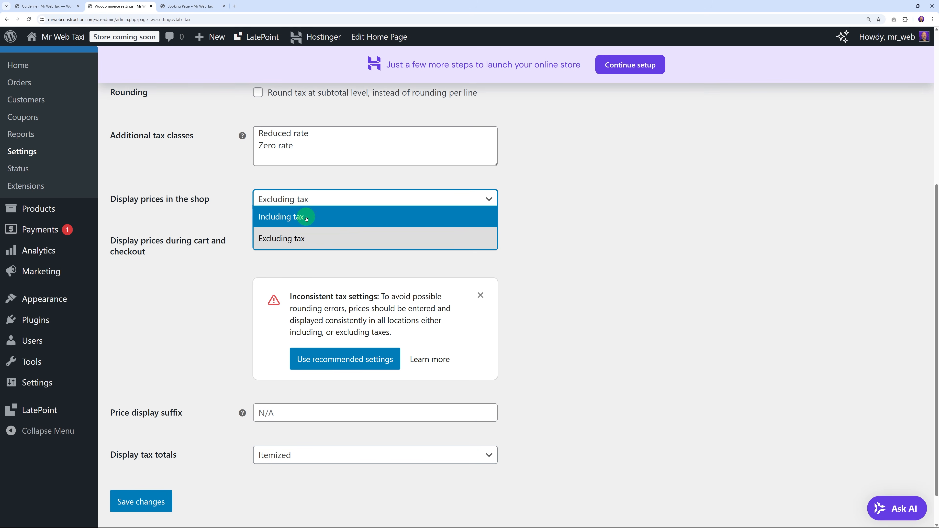
pyautogui.click(254, 226)
pyautogui.click(309, 245)
pyautogui.click(293, 259)
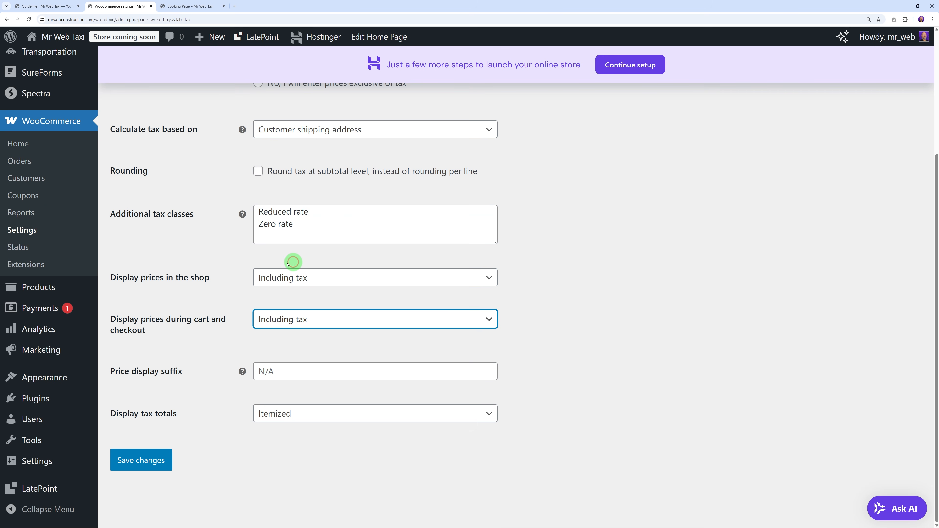
pyautogui.scroll(4, 233, 378)
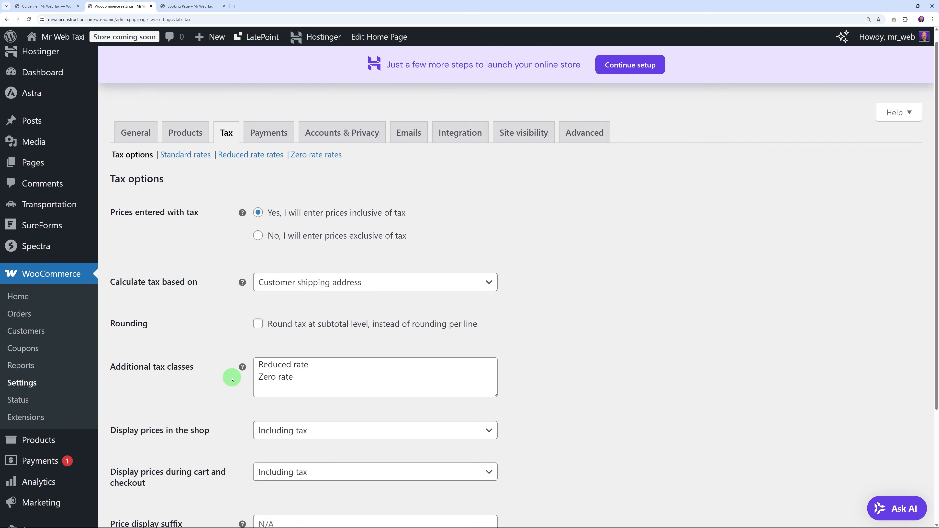
pyautogui.scroll(-3, 222, 381)
pyautogui.click(162, 488)
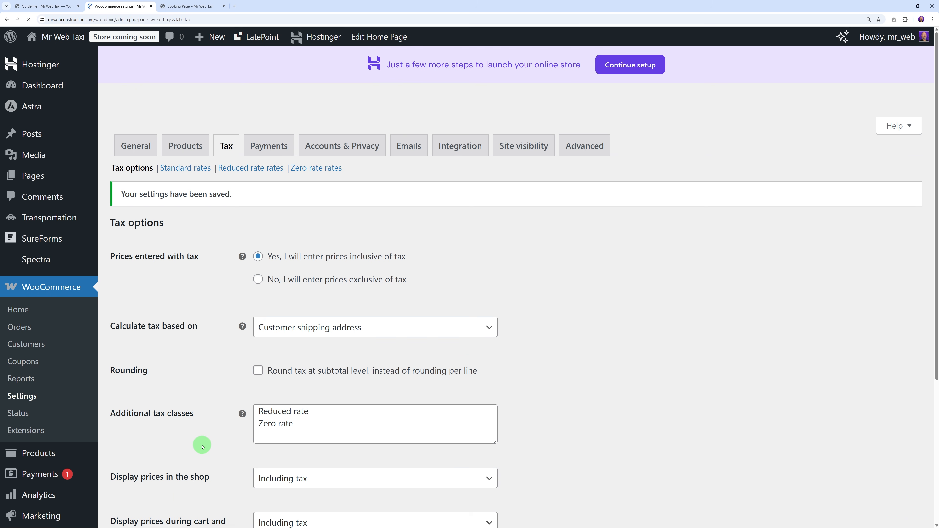
pyautogui.click(192, 169)
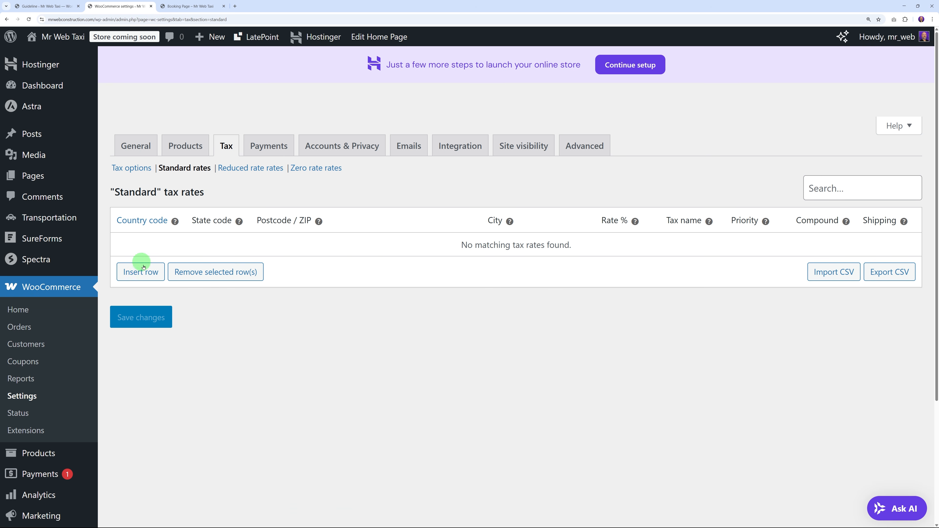
pyautogui.click(146, 274)
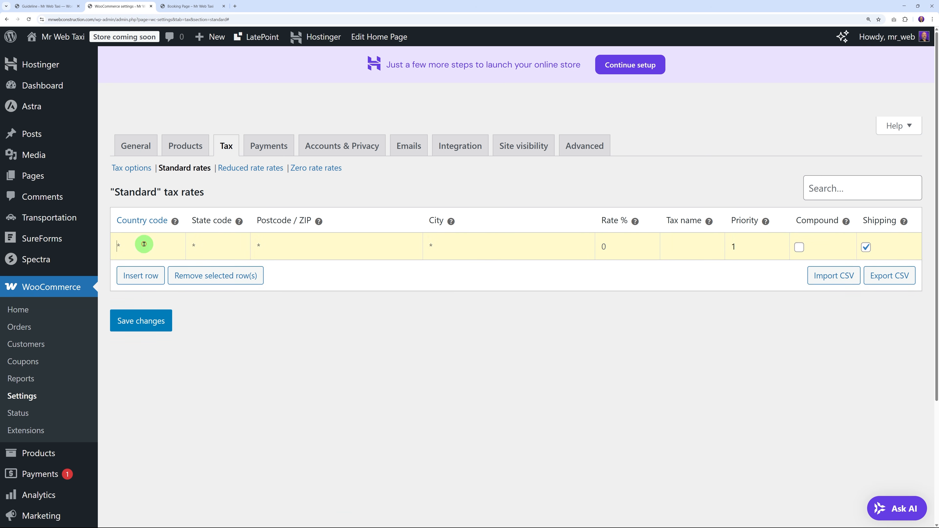
pyautogui.write('IRE')
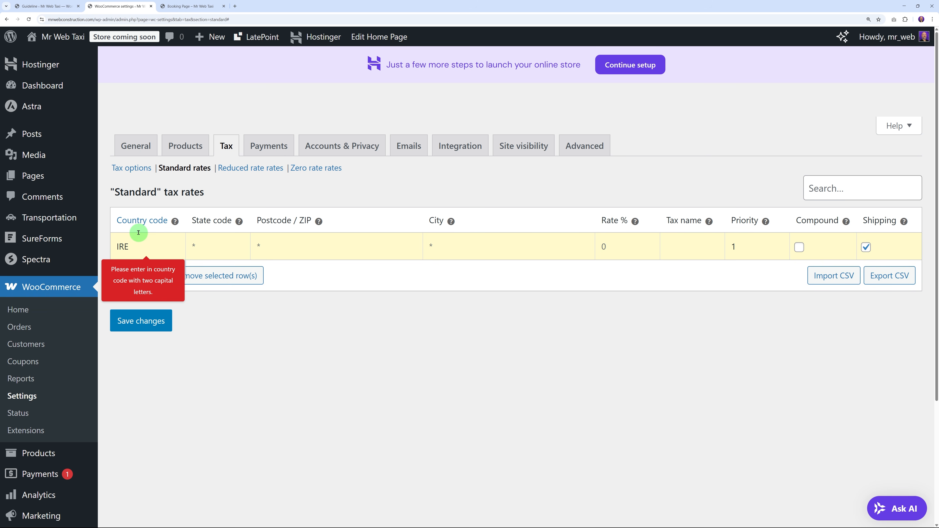
pyautogui.press('BackSpace')
pyautogui.press('BackSpace')
pyautogui.write('E')
pyautogui.click(616, 248)
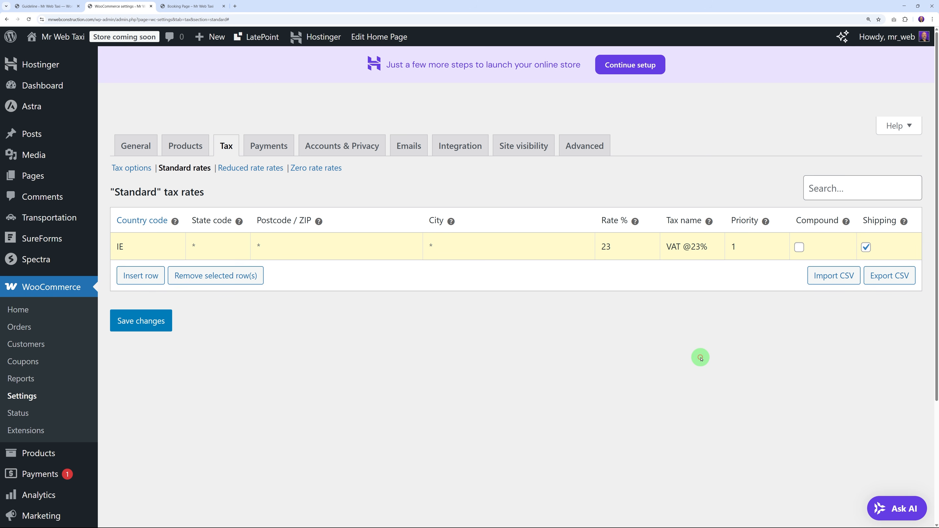
pyautogui.click(159, 320)
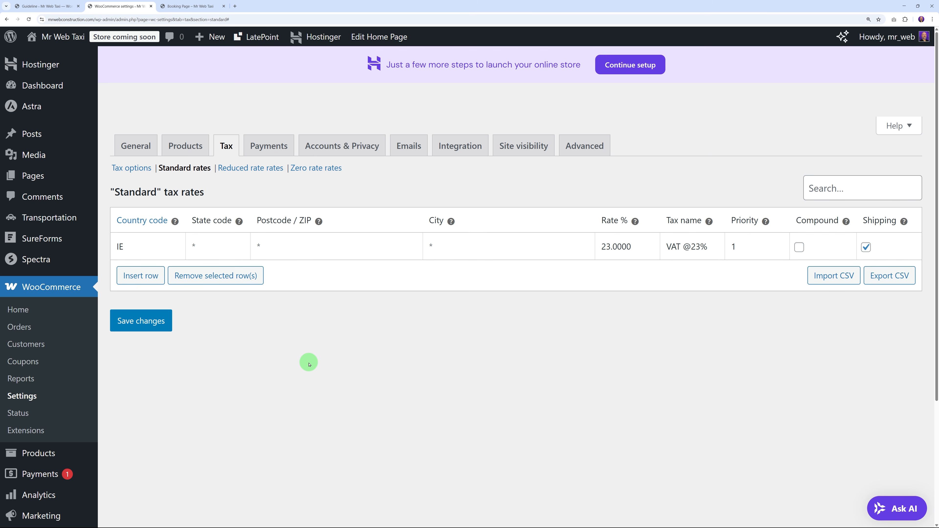
pyautogui.click(275, 147)
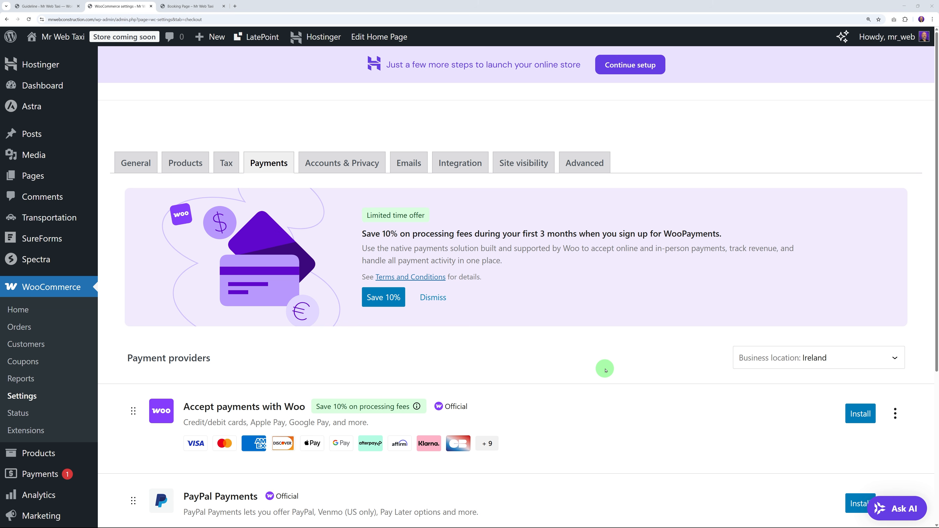
pyautogui.scroll(-3, 604, 370)
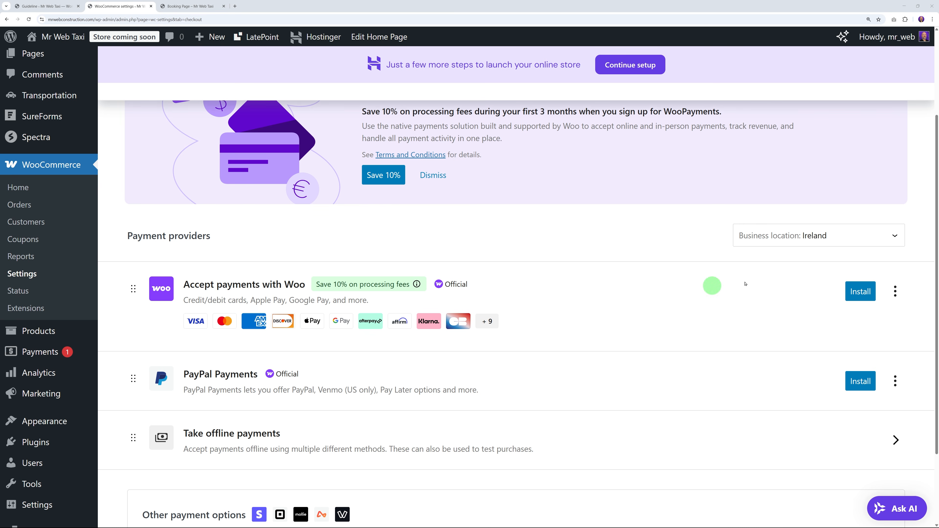
pyautogui.scroll(-2, 702, 321)
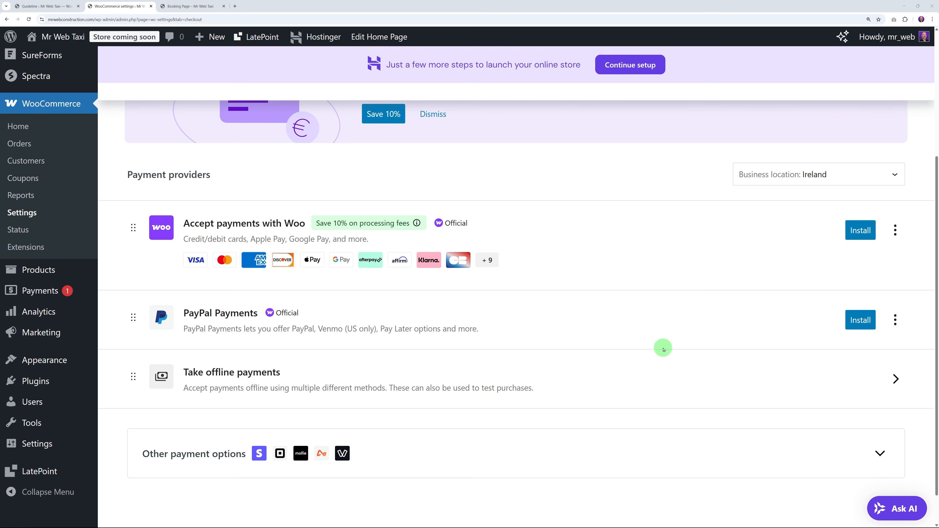
pyautogui.scroll(3, 613, 371)
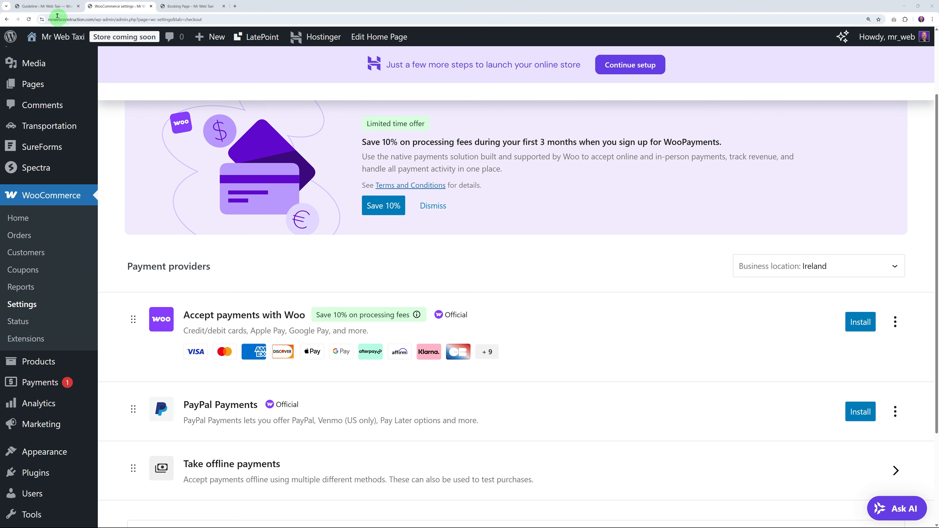
# Step: Consult the Transportation documentation and search the plugin directory for the Stripe plugin
pyautogui.click(59, 7)
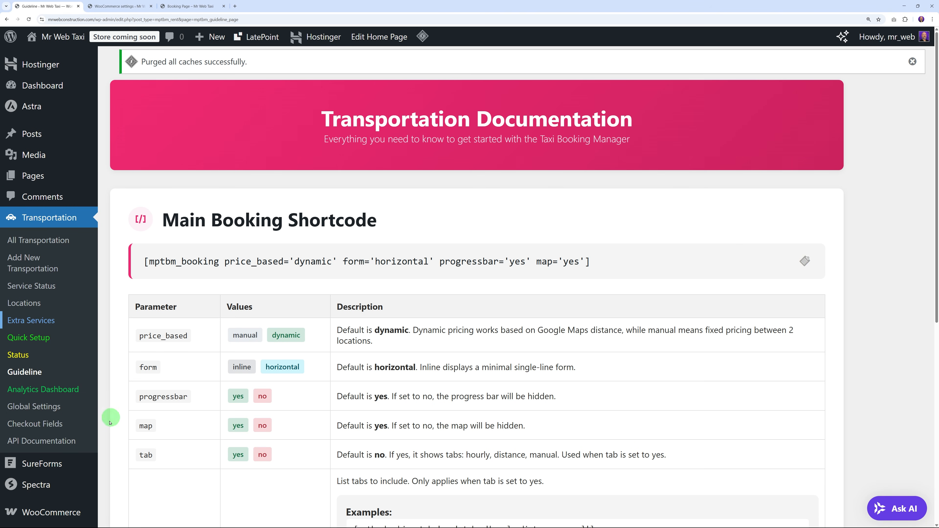
pyautogui.scroll(-5, 109, 474)
pyautogui.scroll(-3, 90, 428)
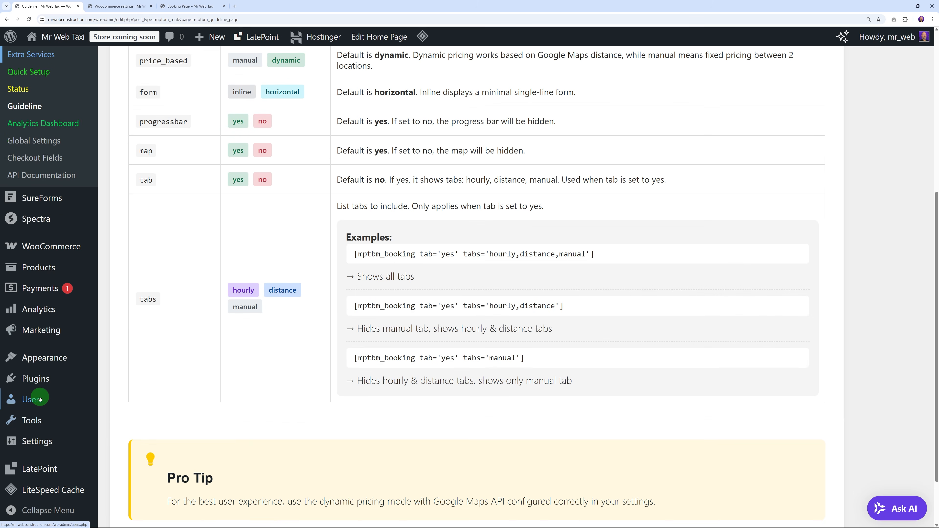
pyautogui.moveTo(74, 378)
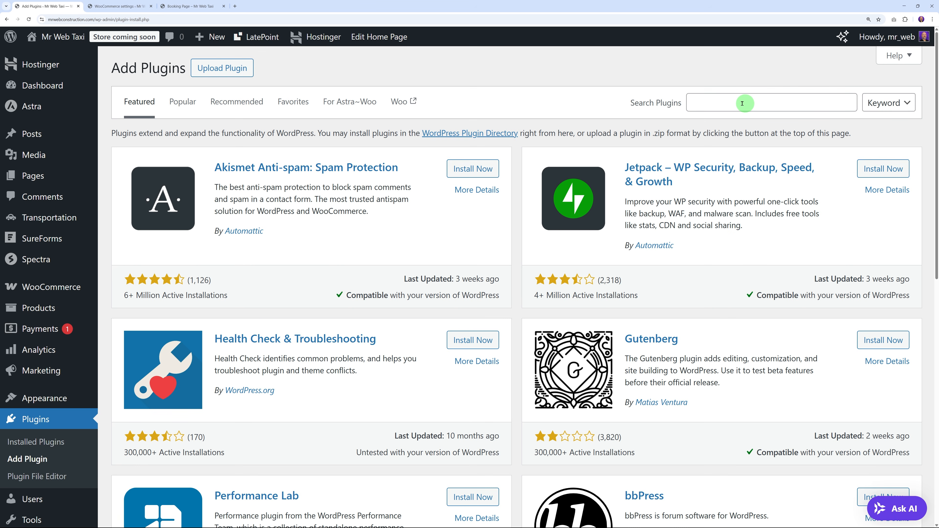
pyautogui.click(736, 103)
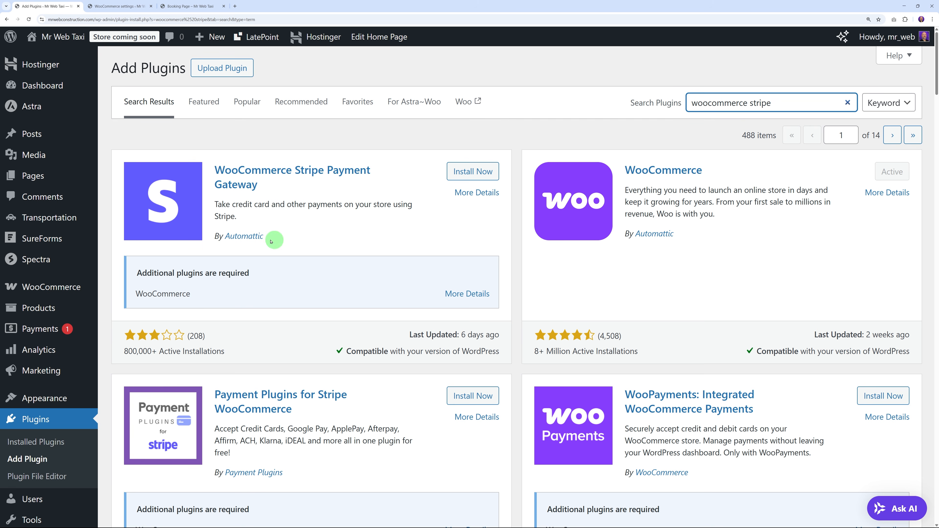
# Step: Install and activate Payment Plugins for Stripe WooCommerce
pyautogui.scroll(-3, 511, 304)
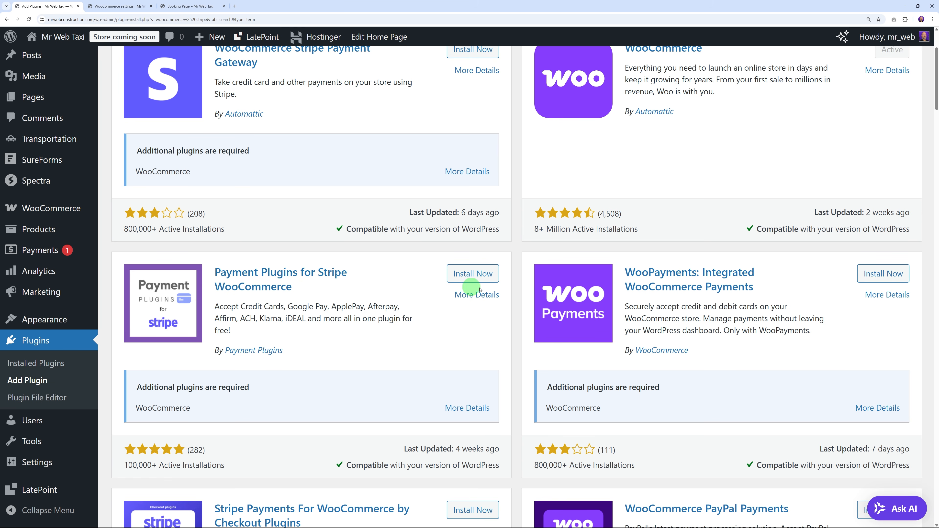
pyautogui.click(480, 274)
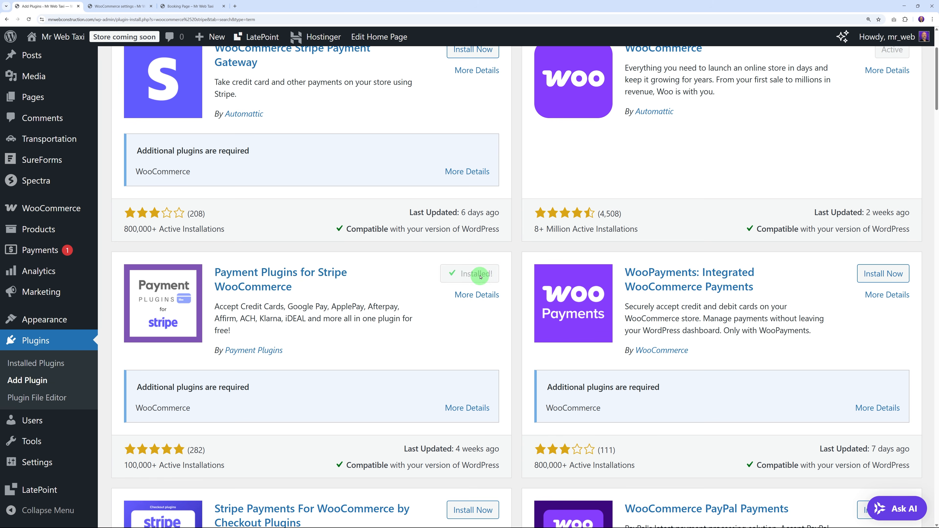
pyautogui.scroll(-3, 307, 277)
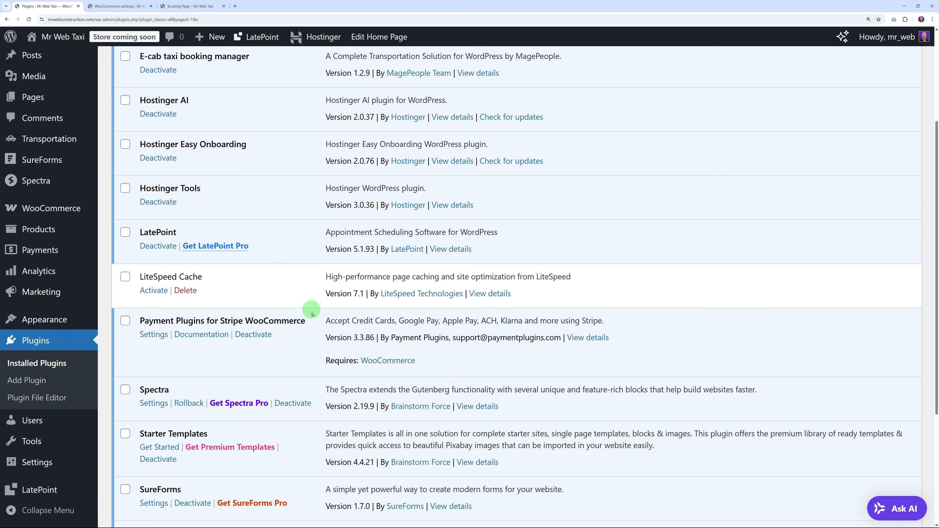
pyautogui.click(151, 335)
pyautogui.scroll(5, 287, 285)
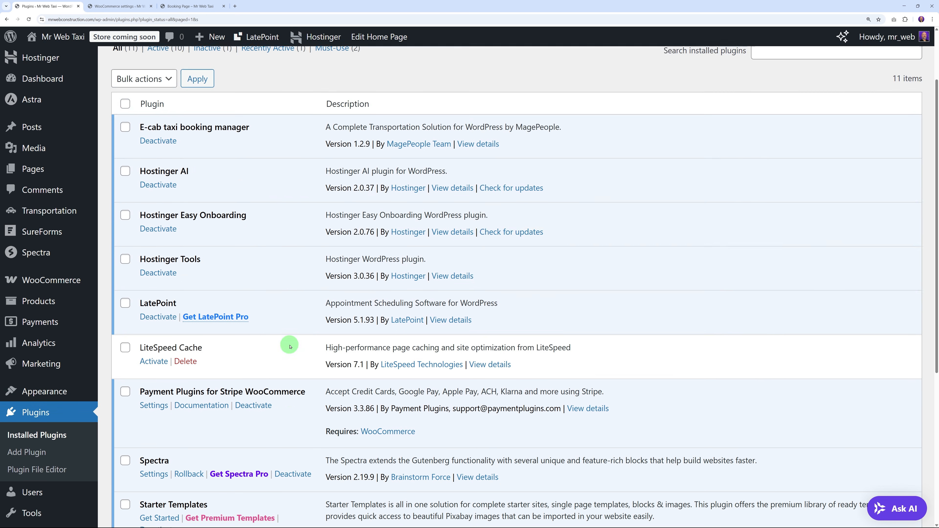
pyautogui.click(126, 7)
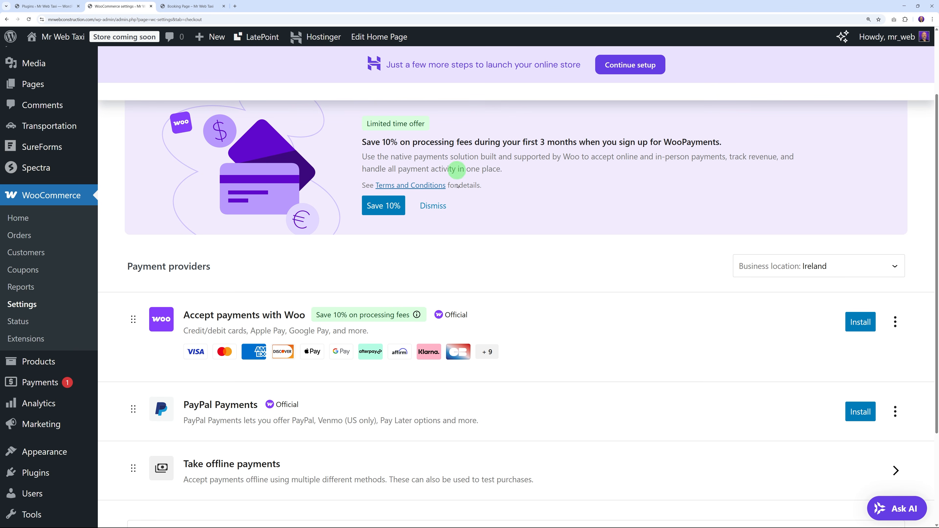
# Step: Reload Payments and open the API Settings of the Credit Cards (Stripe) gateway
pyautogui.click(28, 20)
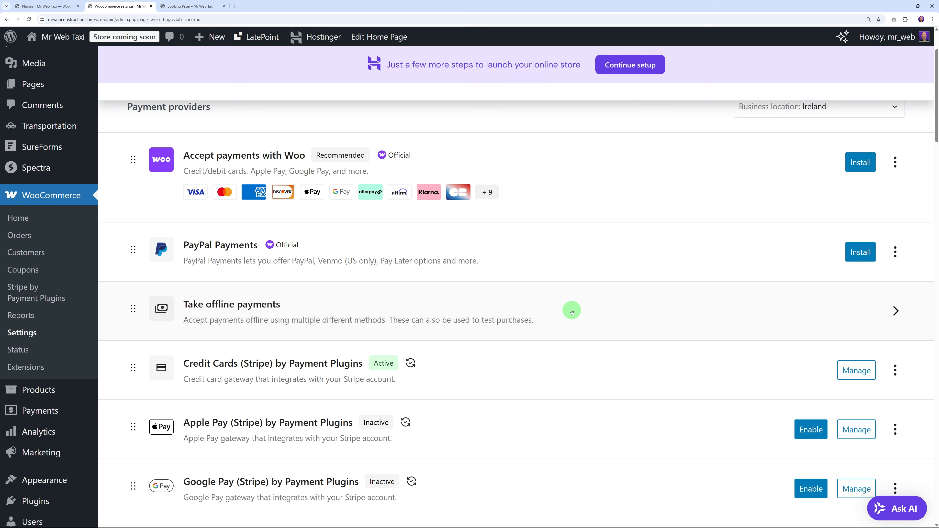
pyautogui.scroll(-3, 575, 309)
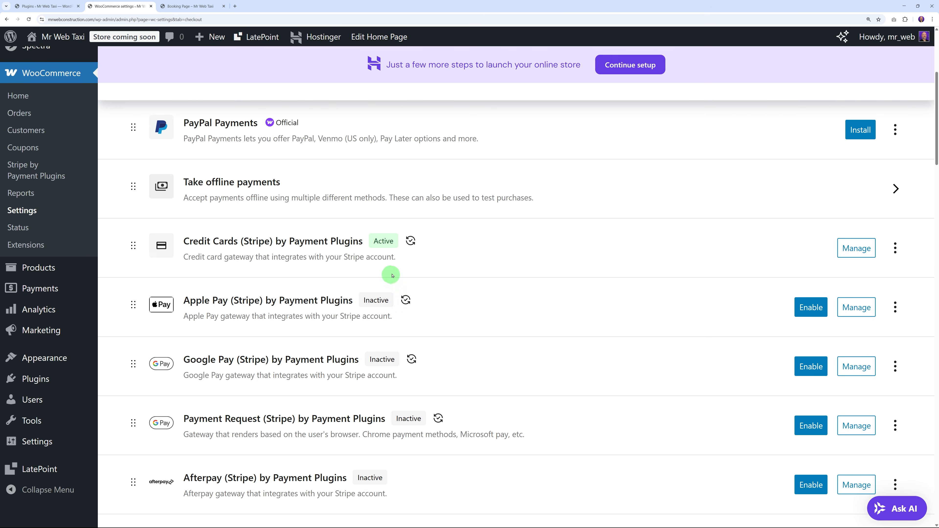
pyautogui.scroll(-6, 355, 347)
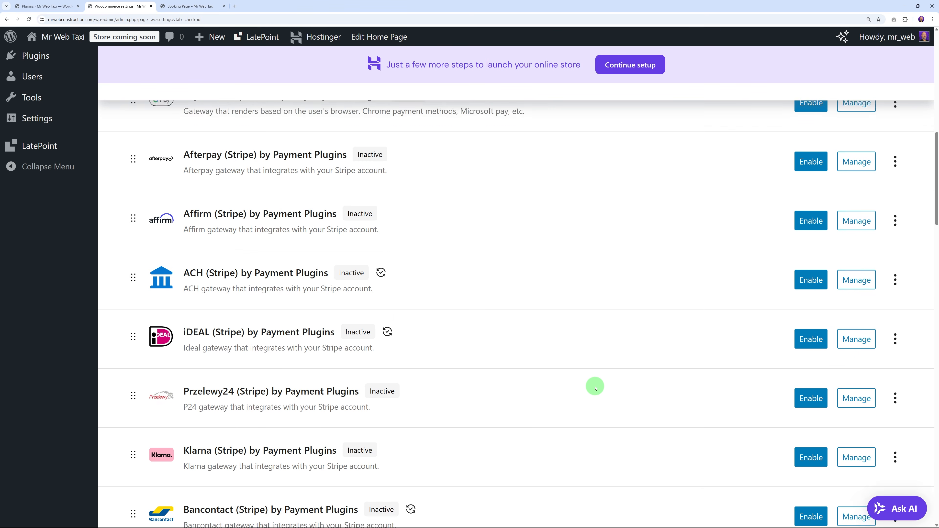
pyautogui.scroll(8, 594, 388)
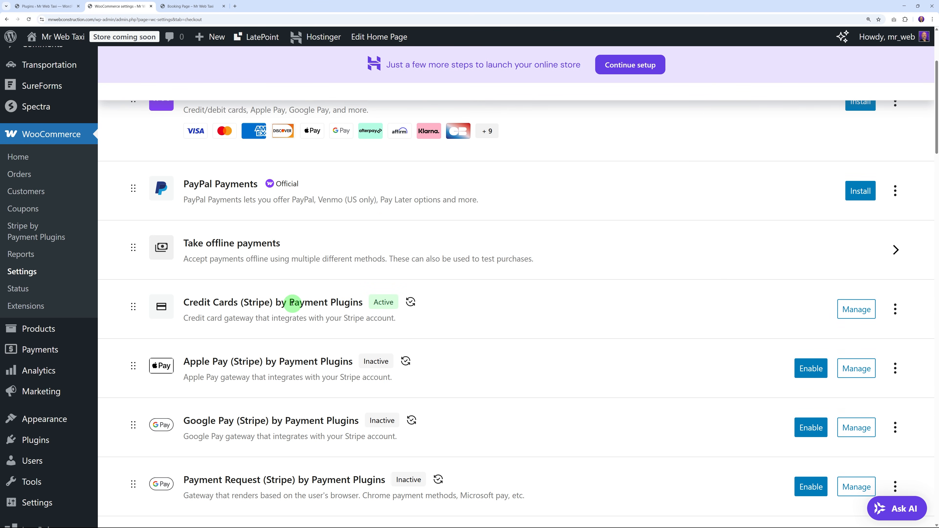
pyautogui.click(858, 310)
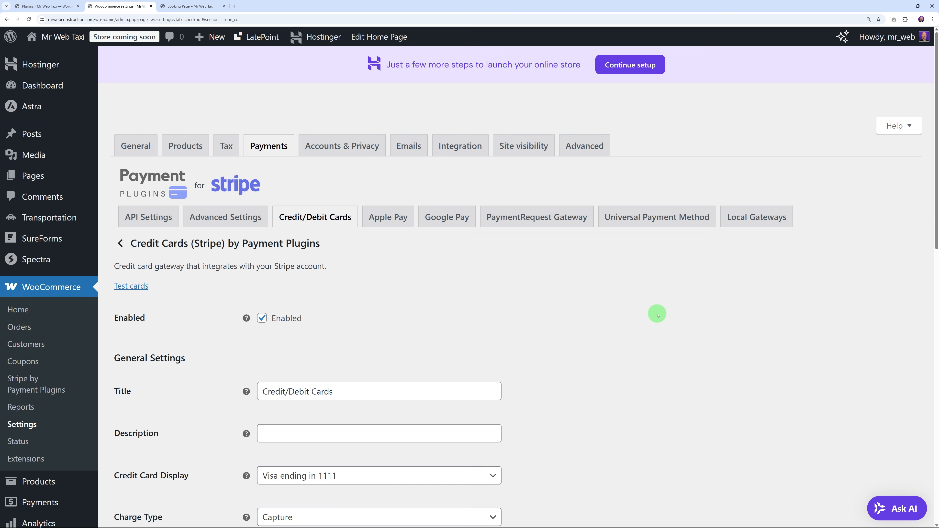
pyautogui.click(155, 218)
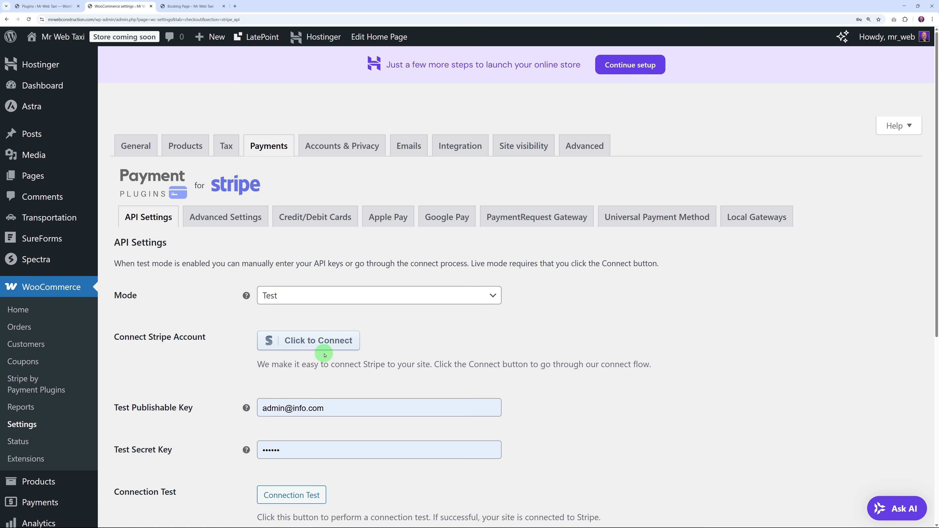
# Step: Connect the first listed Stripe business account to the store's Stripe gateway
pyautogui.click(320, 340)
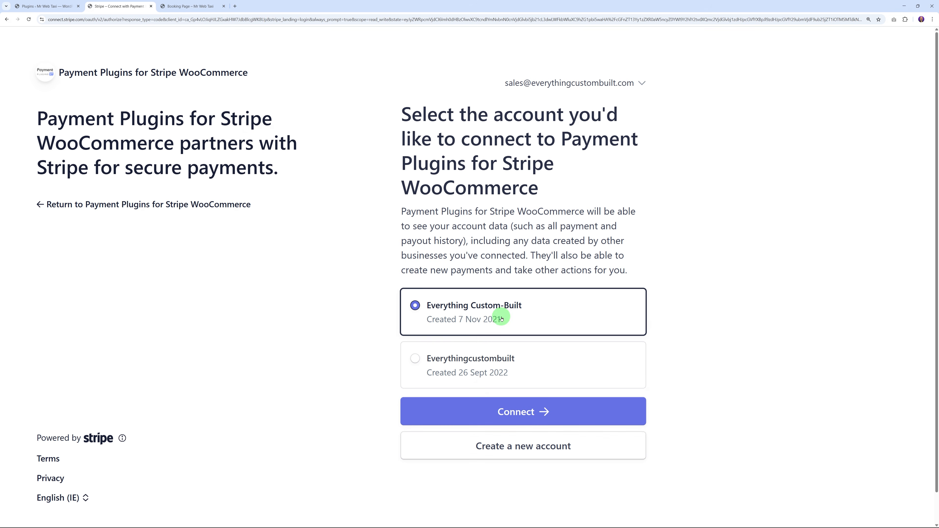
pyautogui.click(533, 416)
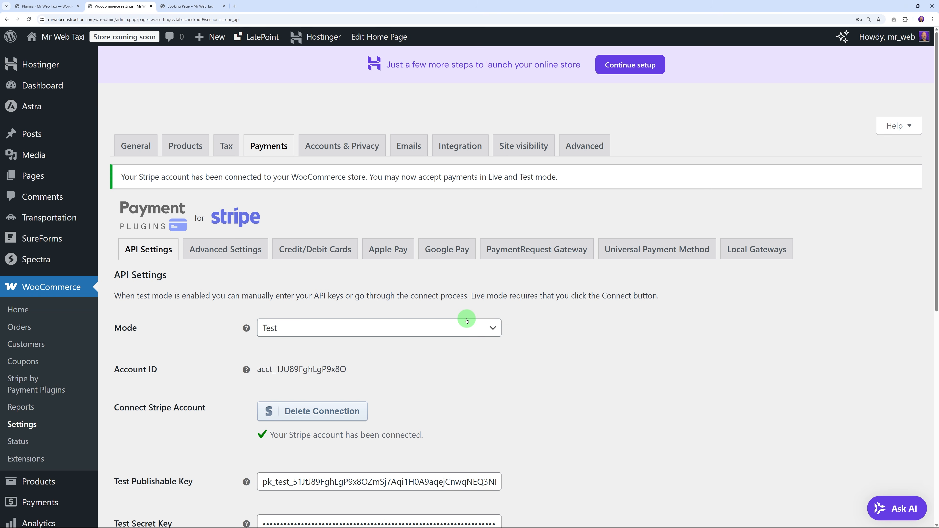
pyautogui.scroll(-4, 544, 356)
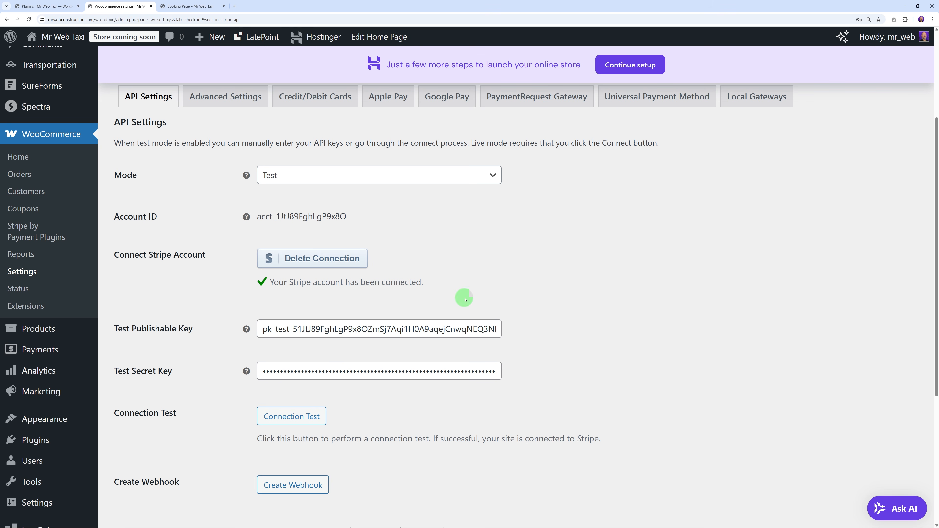
pyautogui.scroll(2, 503, 258)
pyautogui.click(489, 238)
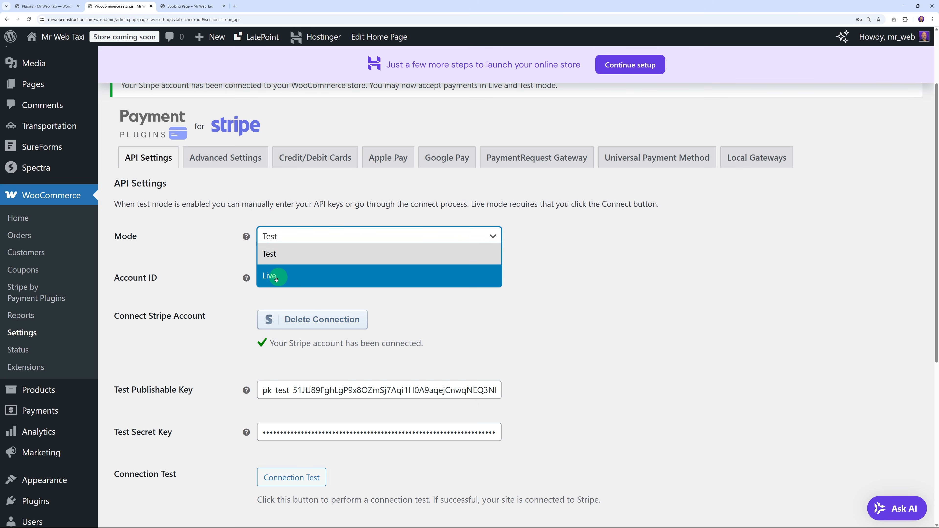
pyautogui.click(292, 255)
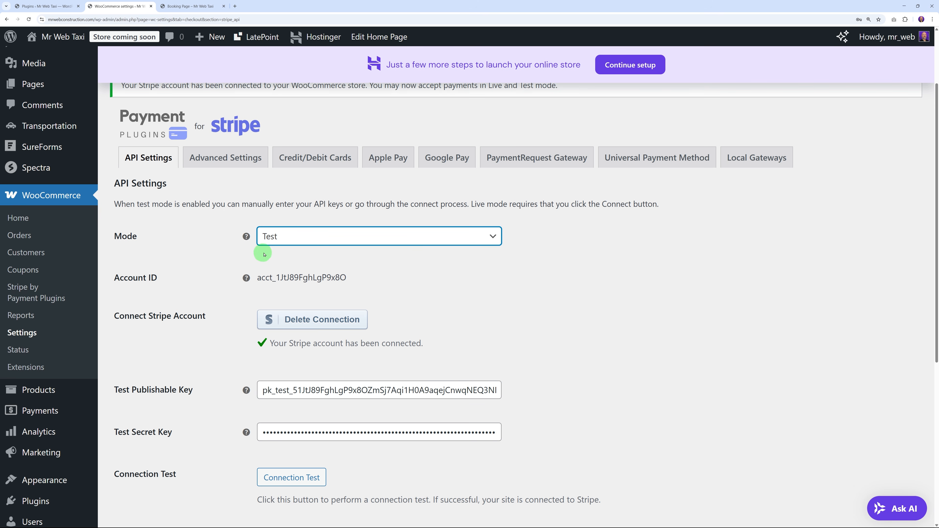
pyautogui.click(422, 280)
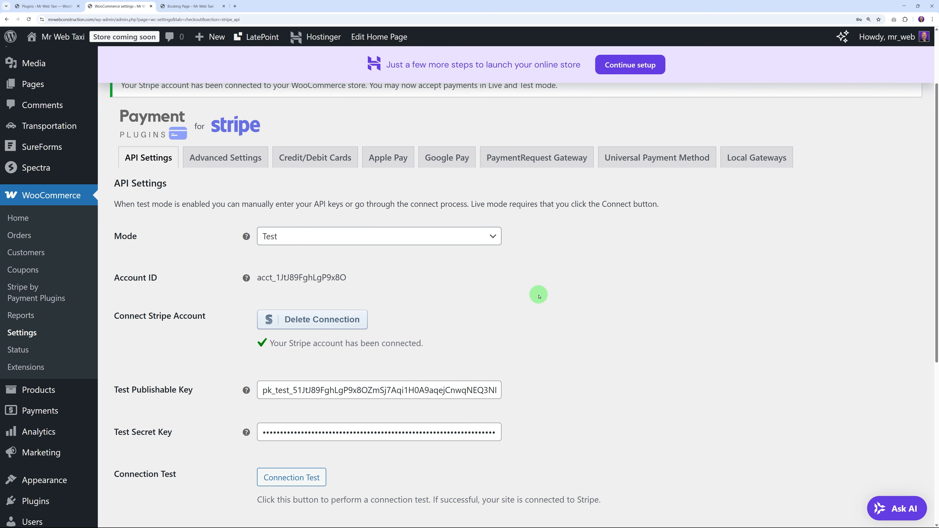
pyautogui.scroll(-5, 555, 296)
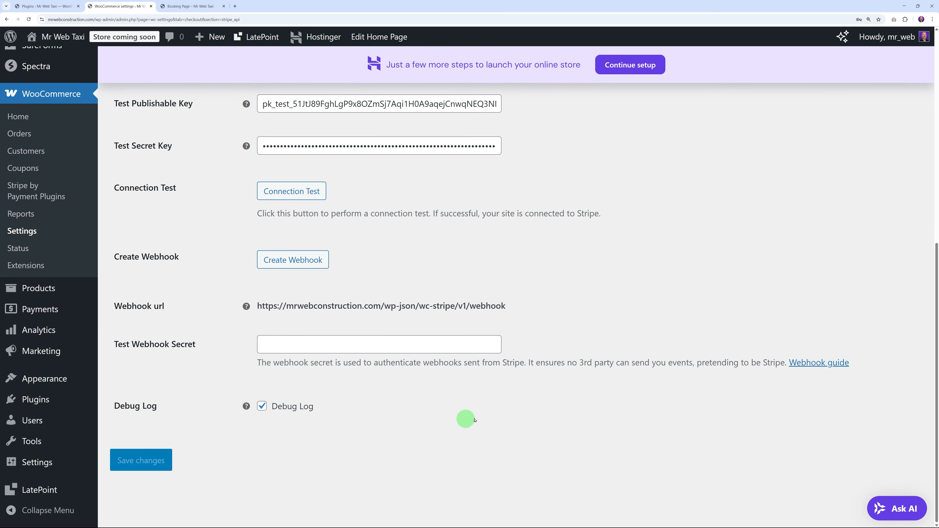
pyautogui.scroll(4, 575, 391)
pyautogui.scroll(2, 574, 391)
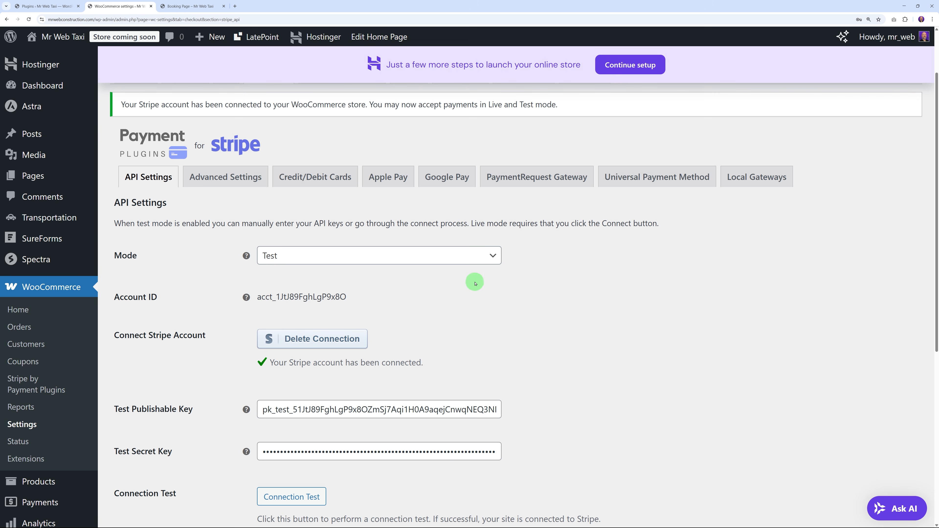
pyautogui.click(480, 259)
pyautogui.click(604, 294)
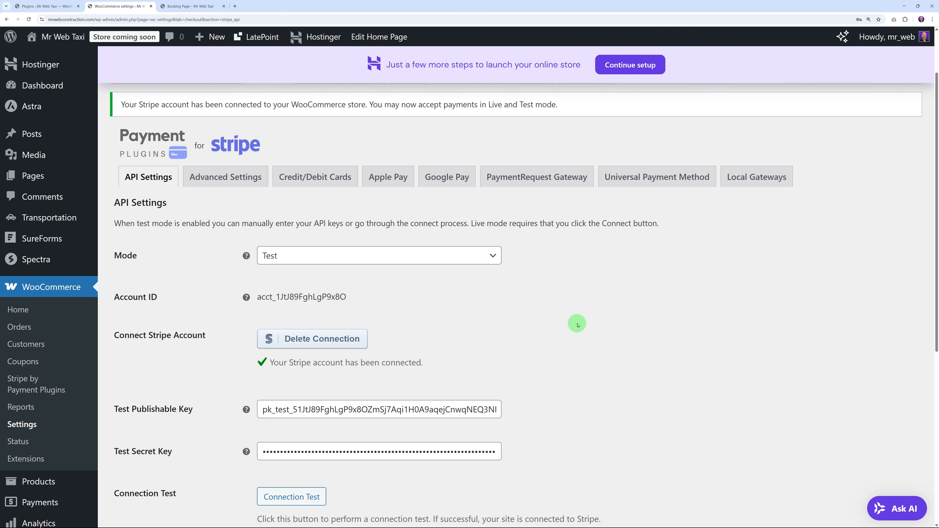
pyautogui.scroll(2, 578, 326)
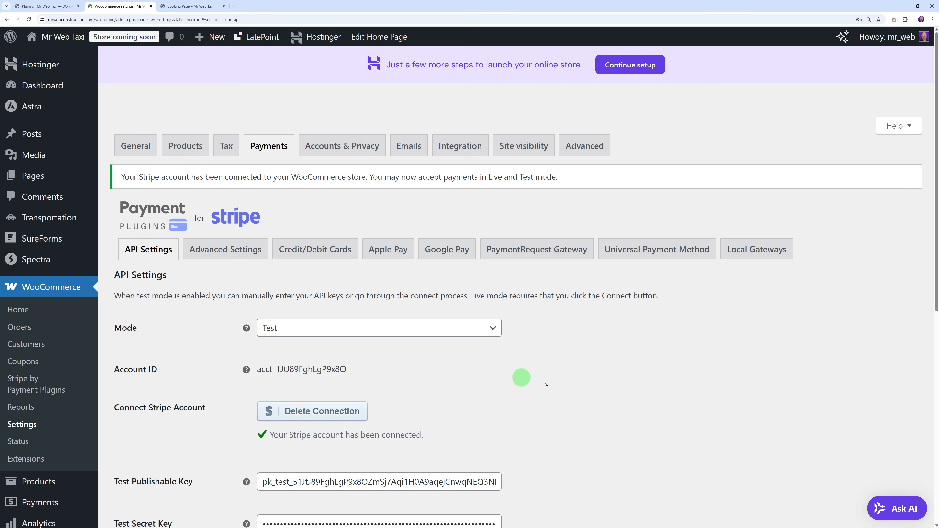
# Step: Paste #0067ff as the WooCommerce email Accent colour and save the email settings
pyautogui.click(409, 146)
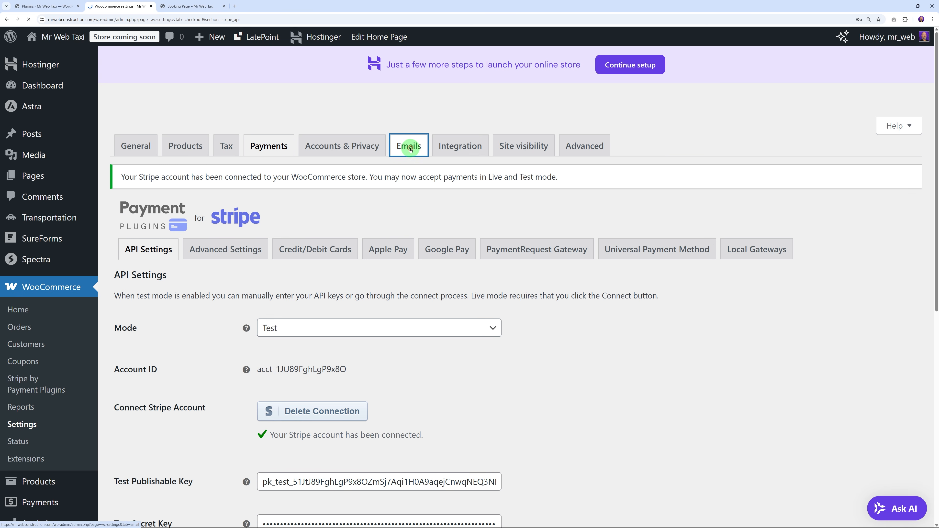
pyautogui.scroll(-10, 457, 336)
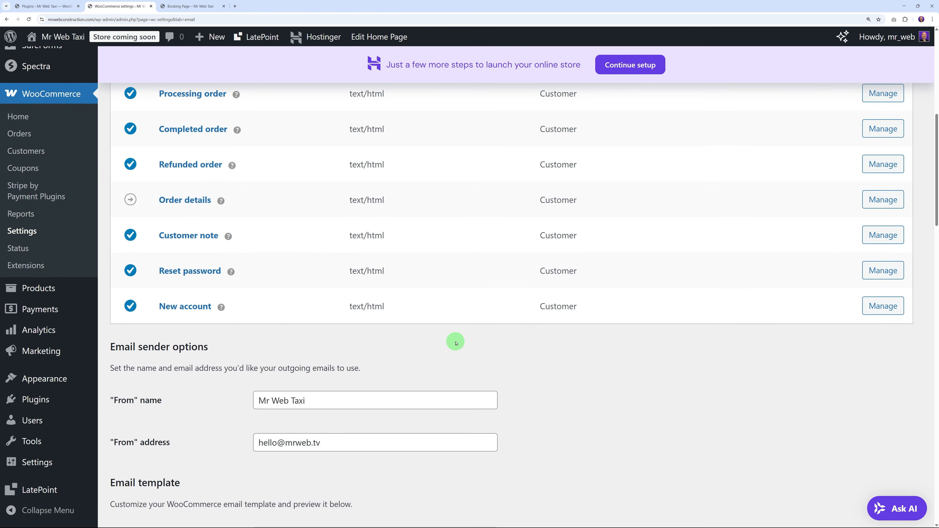
pyautogui.scroll(-8, 554, 324)
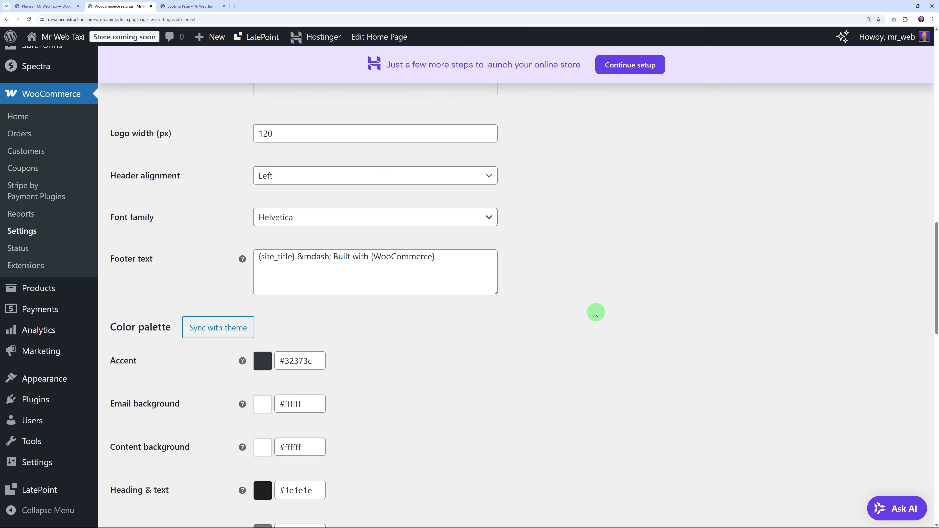
pyautogui.scroll(-2, 231, 292)
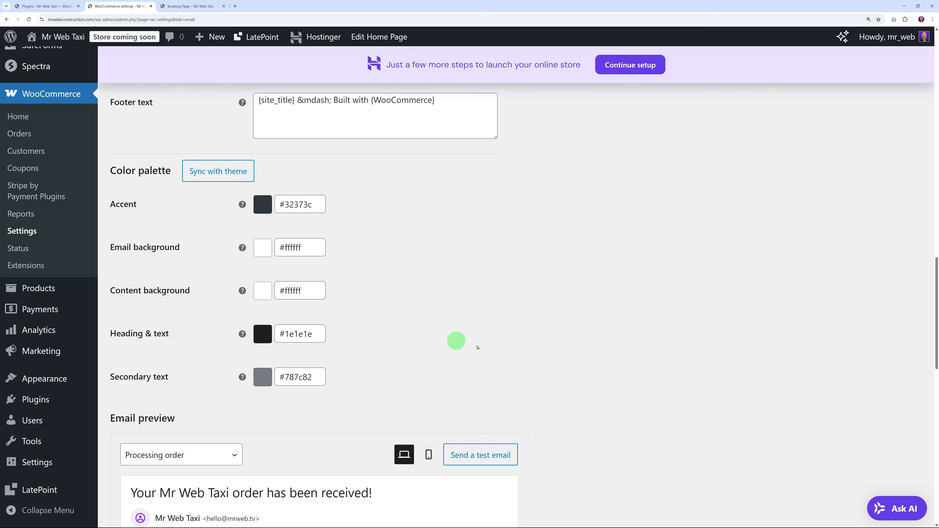
pyautogui.click(282, 205)
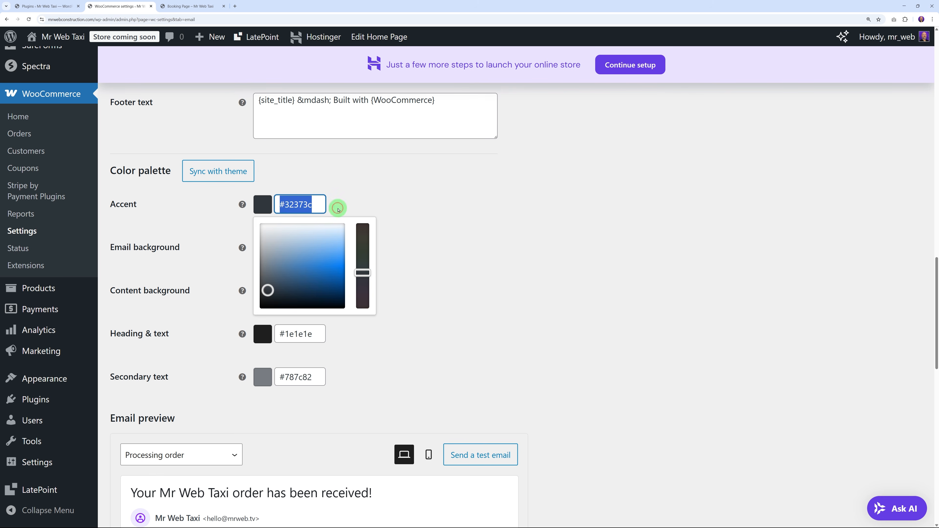
pyautogui.write('#0067ff')
pyautogui.click(467, 256)
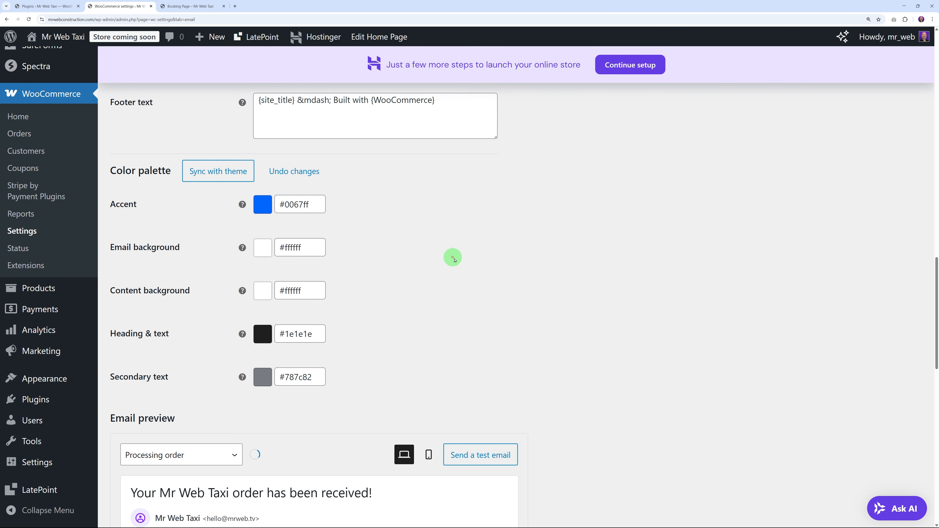
pyautogui.scroll(-1, 584, 294)
pyautogui.scroll(-12, 618, 283)
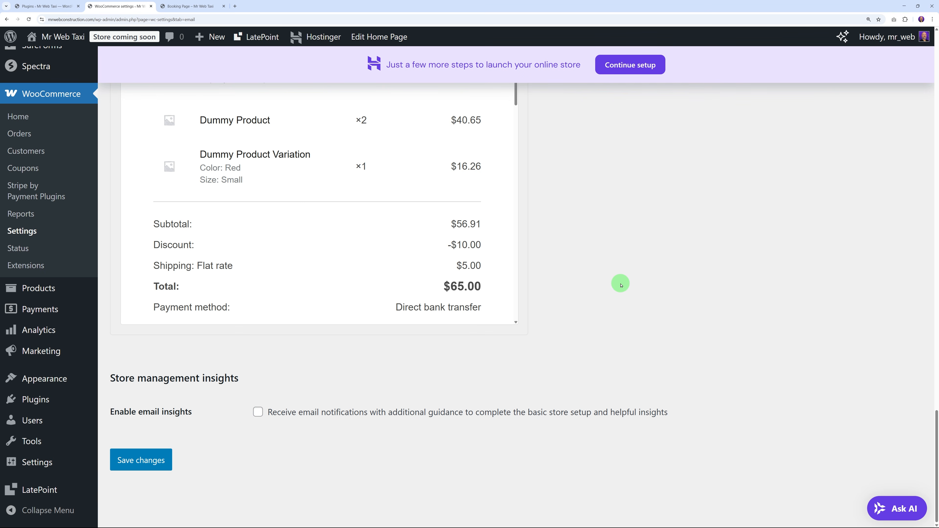
pyautogui.click(159, 460)
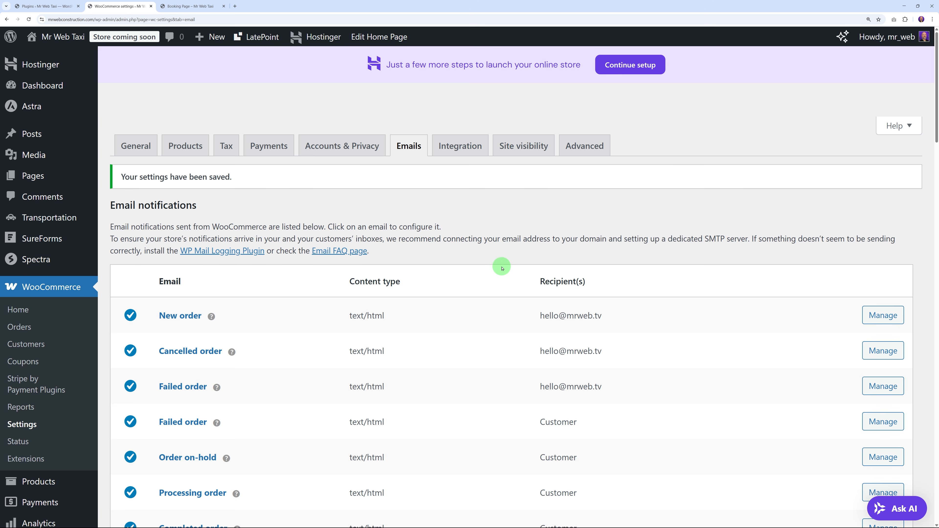
# Step: Start a blank Add New Transportation entry and return to the 'typical taxi car' Google results
pyautogui.moveTo(51, 224)
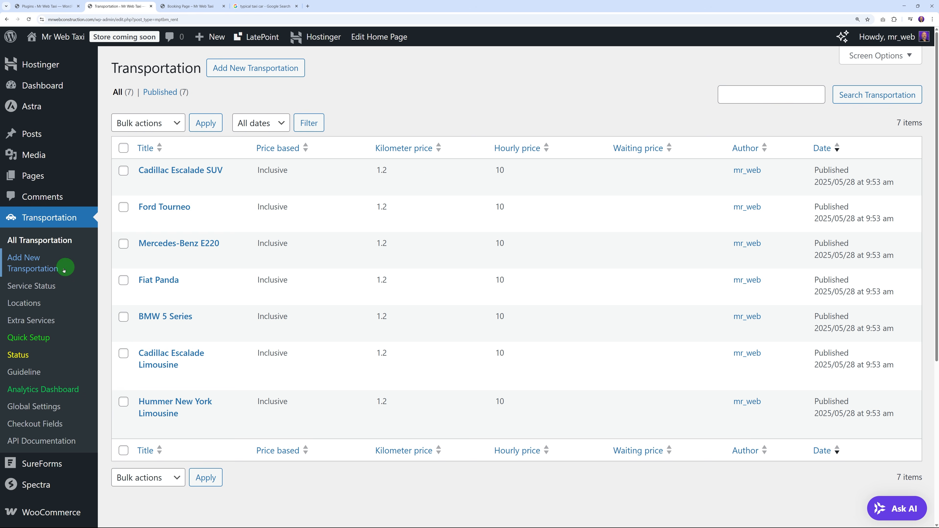
pyautogui.click(46, 271)
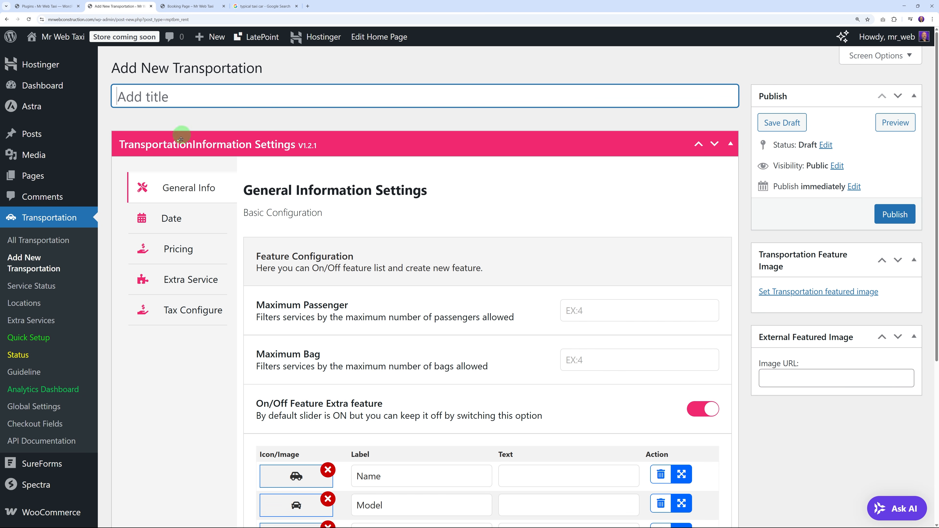
pyautogui.click(258, 6)
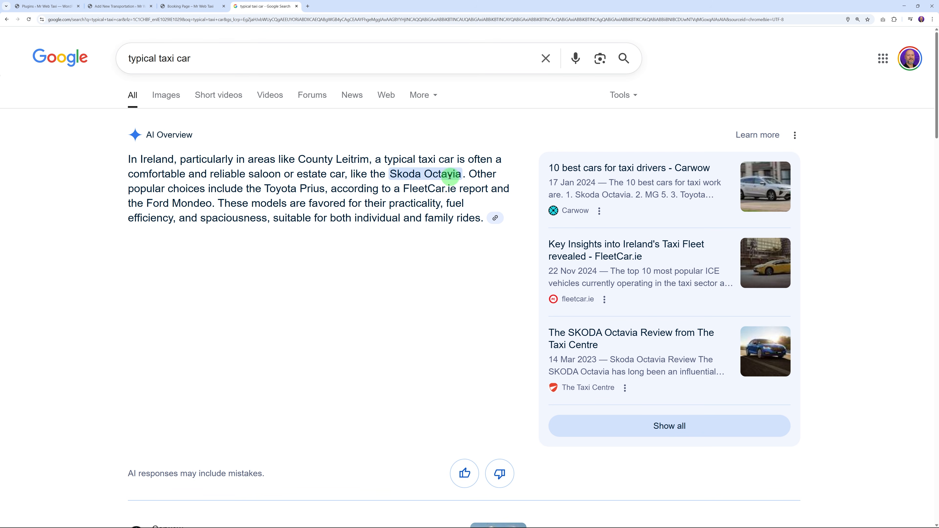
# Step: Read the results naming the Skoda Octavia as a typical taxi, then go back to the new Transportation form
pyautogui.scroll(-8, 605, 269)
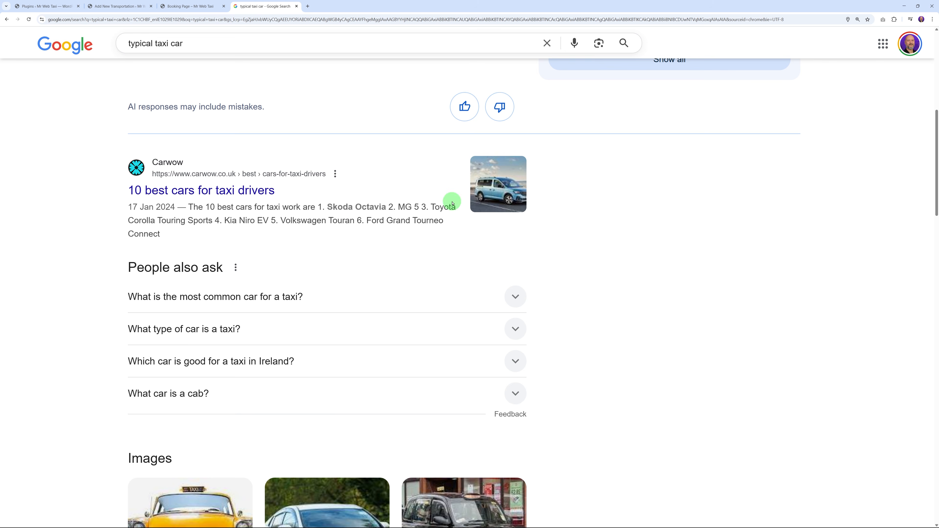
pyautogui.scroll(8, 525, 235)
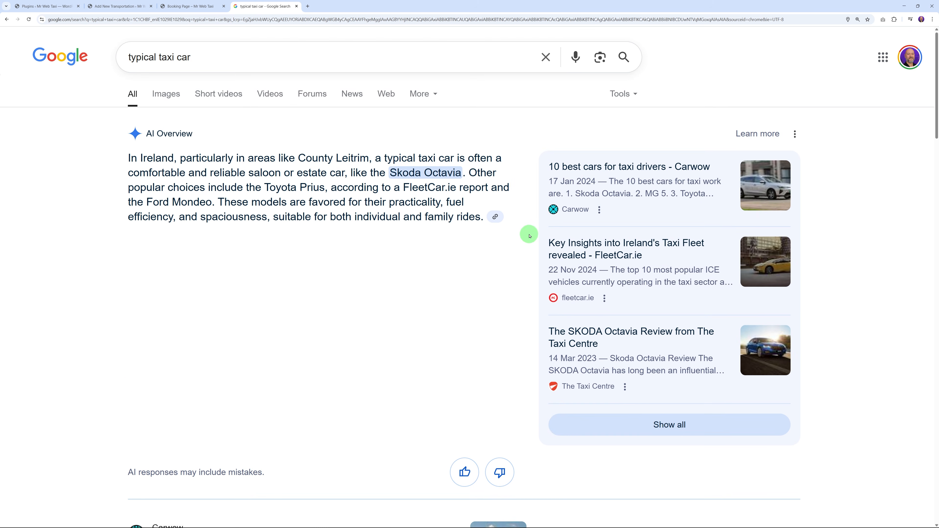
pyautogui.click(118, 6)
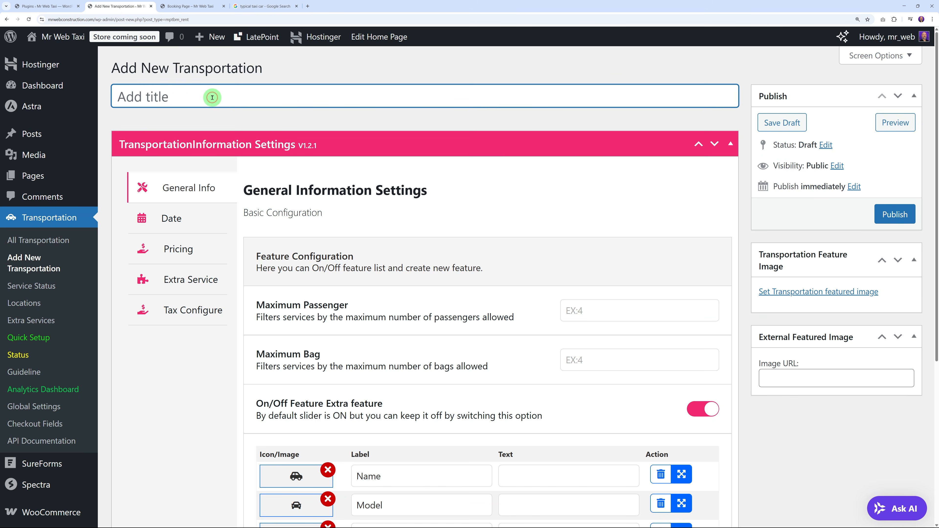
# Step: Title the entry 'Skoda Octavia' and set the blue Skoda webp from Downloads as featured image
pyautogui.click(212, 97)
pyautogui.write('Skoda Octavia')
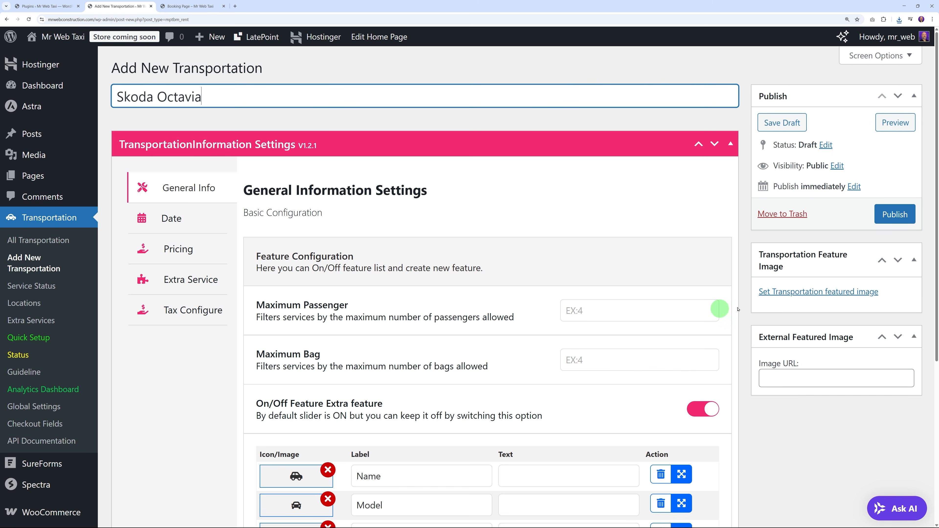
pyautogui.click(814, 292)
pyautogui.click(466, 275)
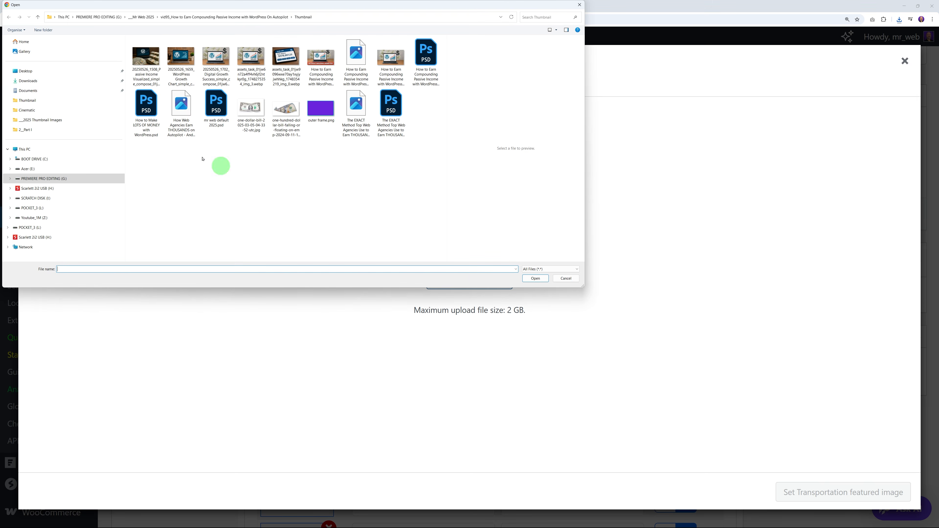
pyautogui.click(37, 81)
pyautogui.click(163, 79)
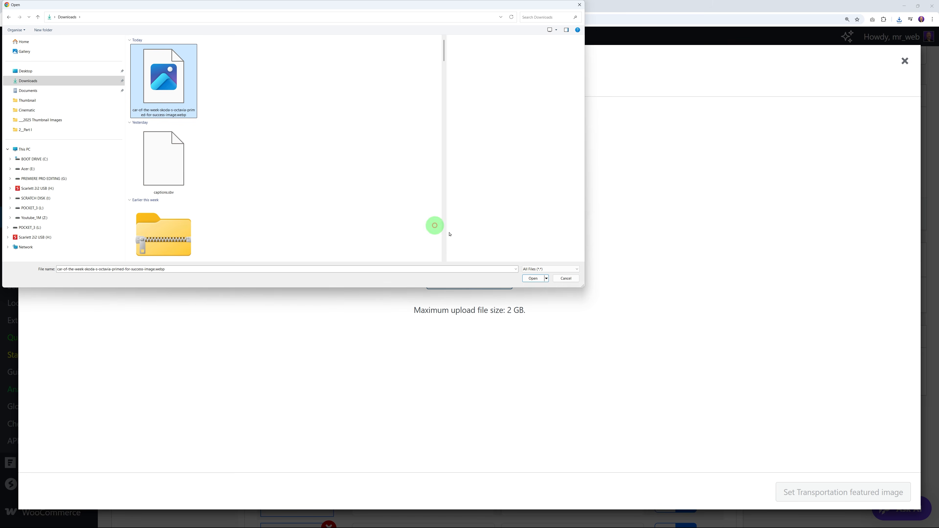
pyautogui.click(533, 278)
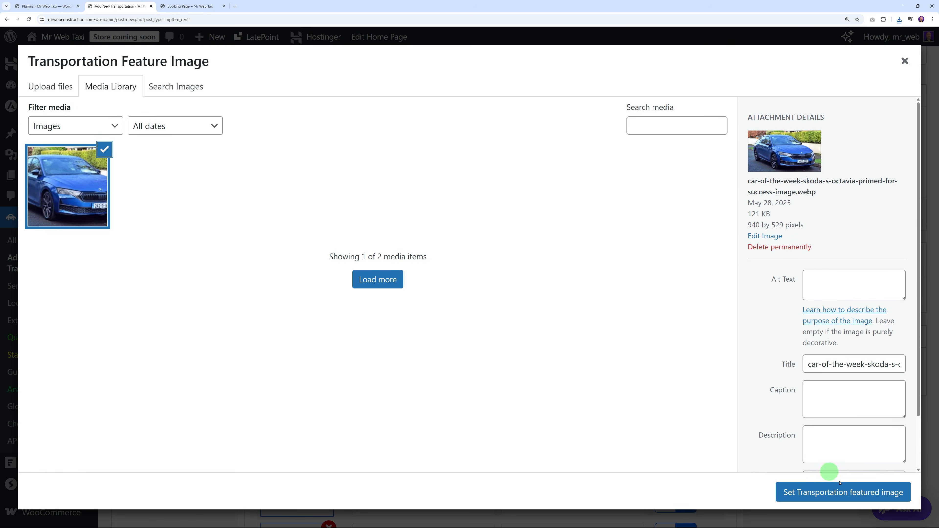
pyautogui.click(840, 492)
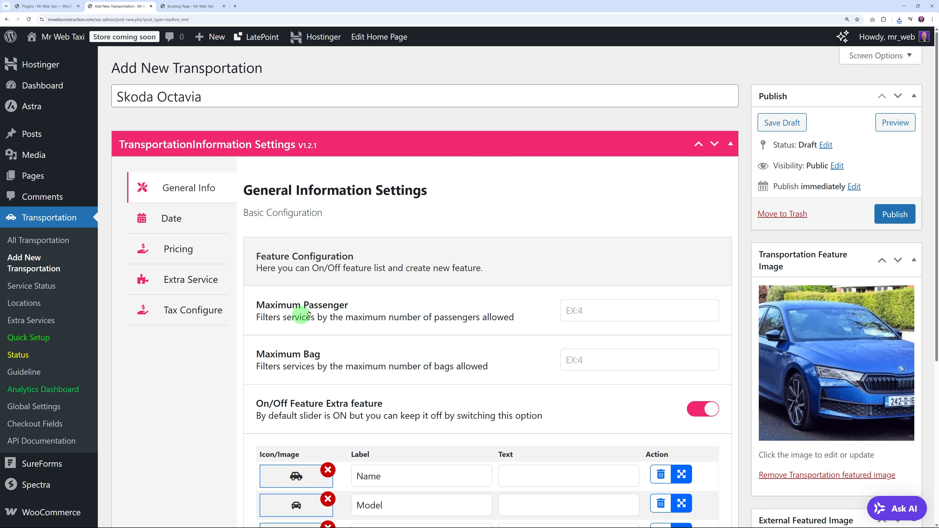
# Step: Set Maximum Passenger and Maximum Bag to 4 and switch off the Extra feature list
pyautogui.scroll(-1, 499, 336)
pyautogui.scroll(-1, 499, 337)
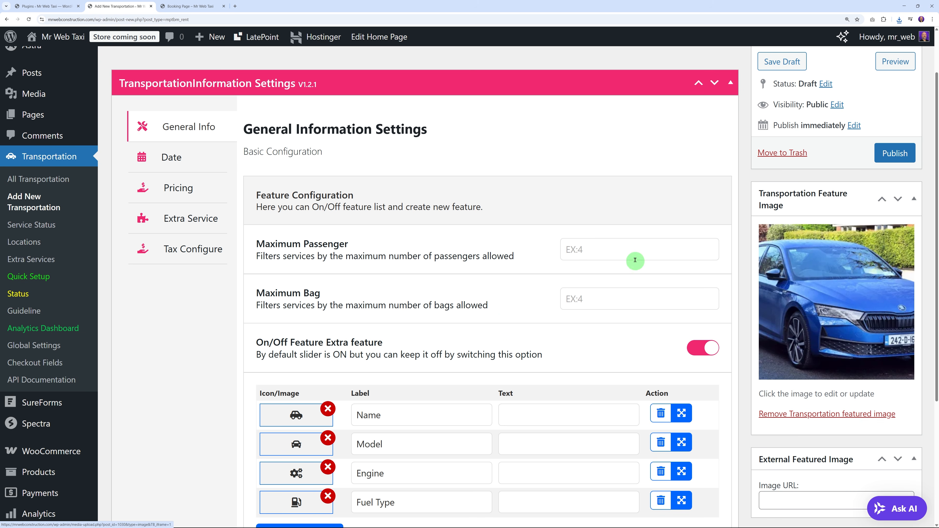
pyautogui.click(630, 255)
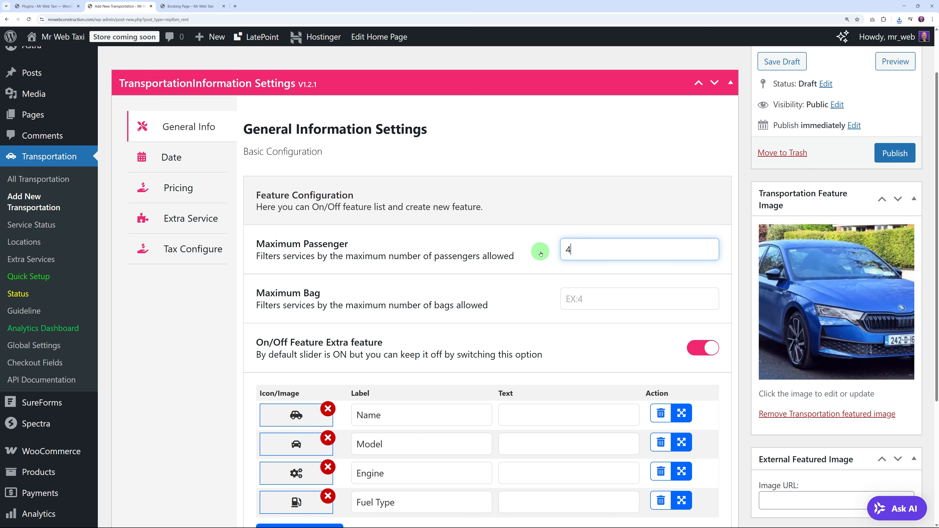
pyautogui.click(578, 298)
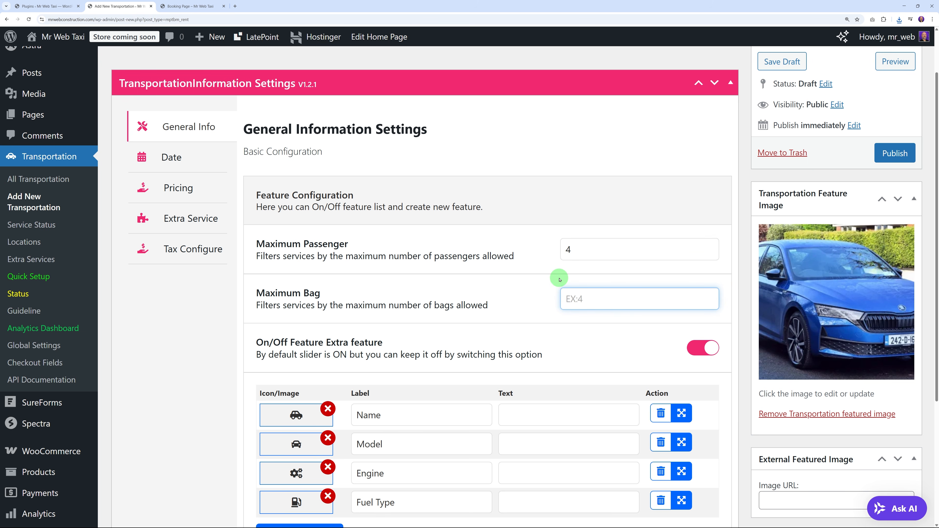
pyautogui.click(746, 295)
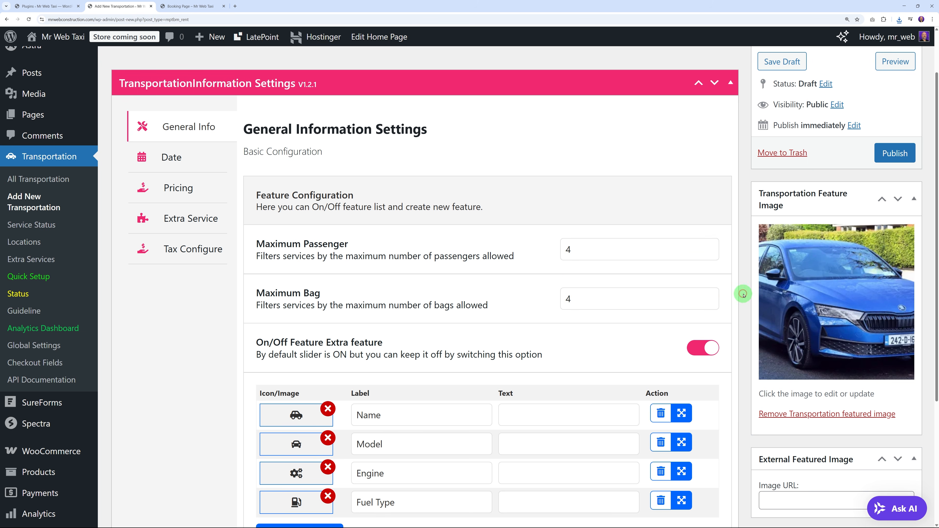
pyautogui.scroll(-2, 592, 324)
pyautogui.scroll(-1, 592, 324)
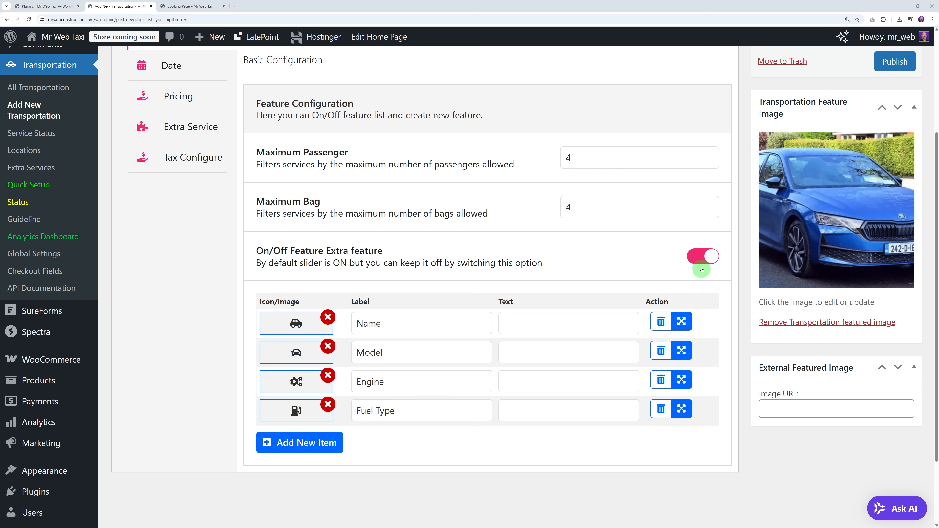
pyautogui.click(702, 257)
pyautogui.scroll(3, 658, 310)
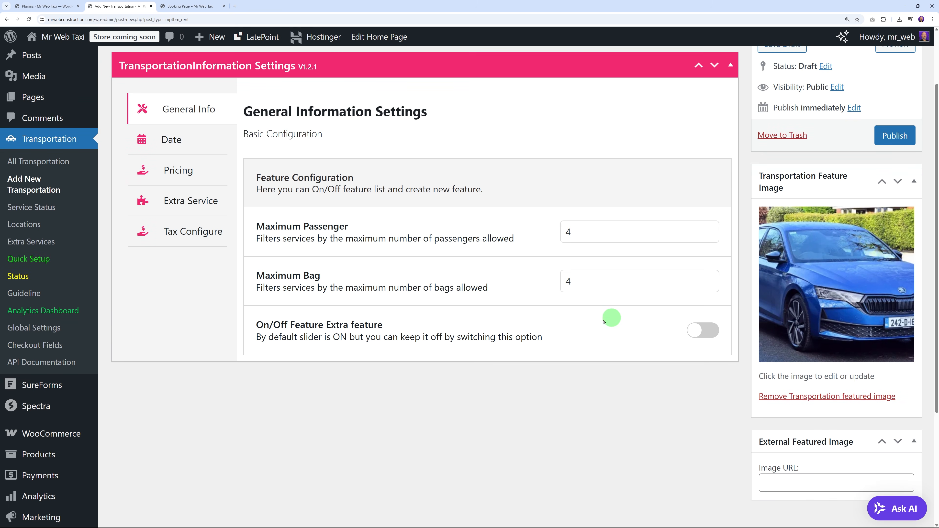
pyautogui.click(181, 159)
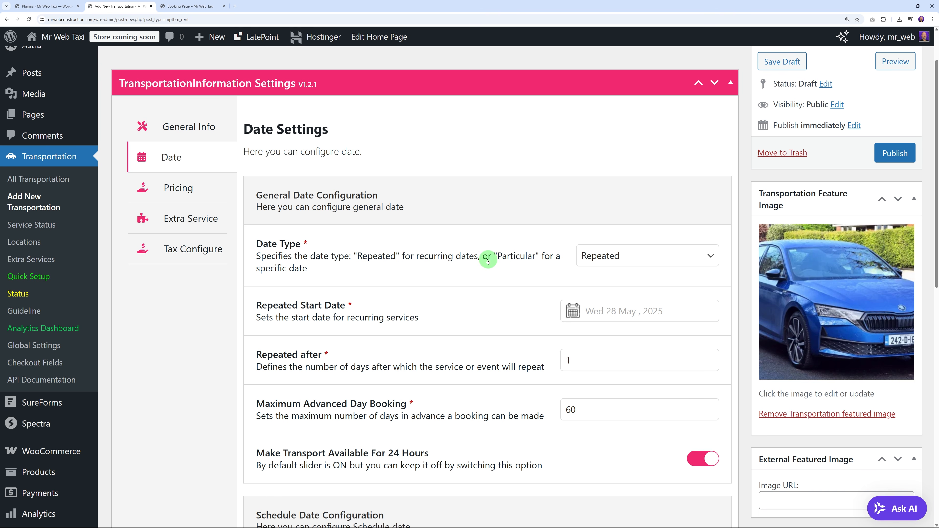
# Step: Keep the Date Type as Repeated and set the repeated start date to 1 May 2025
pyautogui.click(672, 263)
pyautogui.click(647, 288)
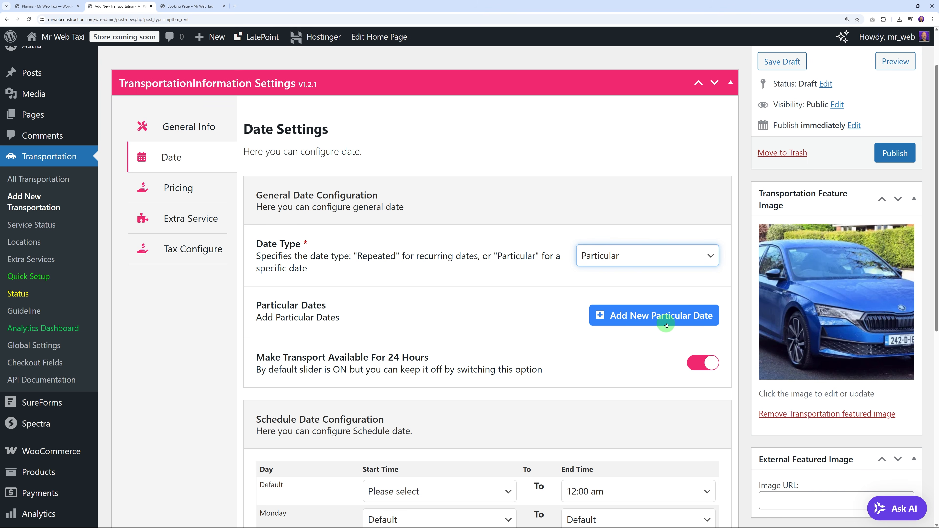
pyautogui.click(635, 256)
pyautogui.click(625, 304)
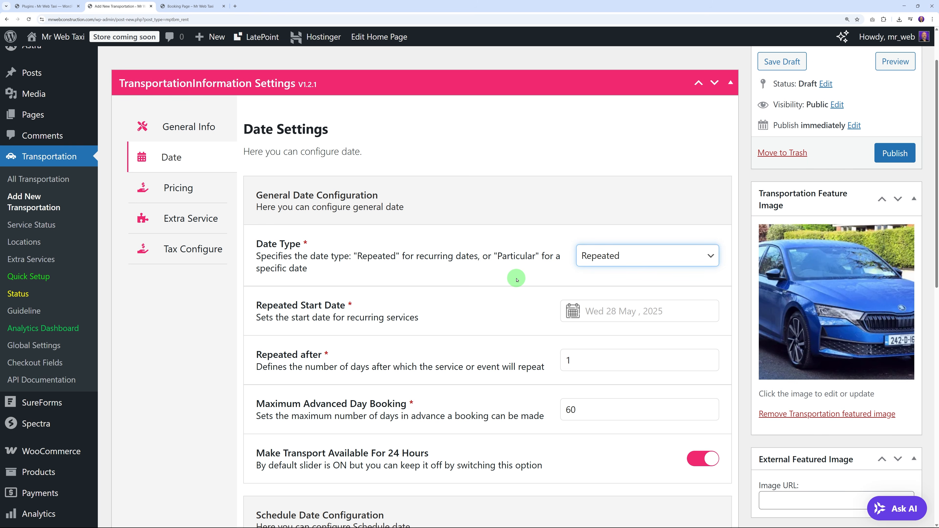
pyautogui.scroll(-2, 516, 279)
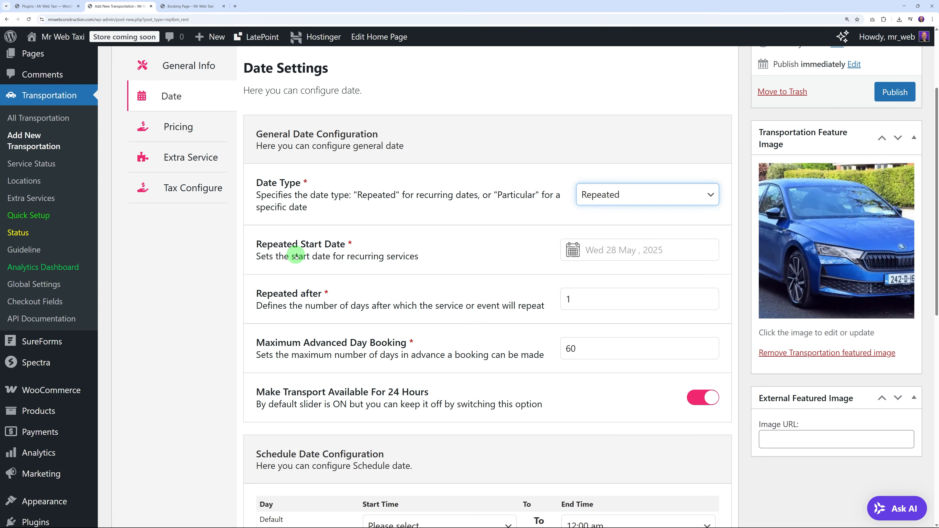
pyautogui.click(571, 251)
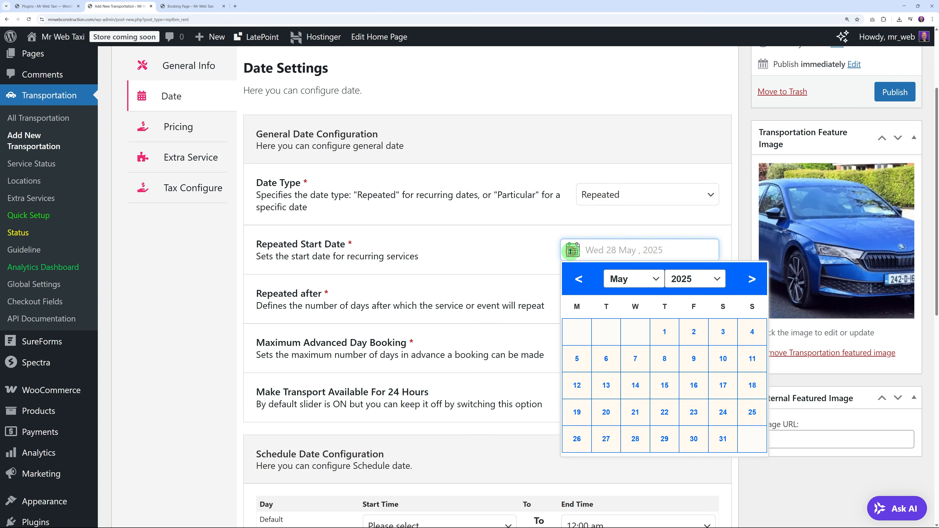
pyautogui.click(664, 332)
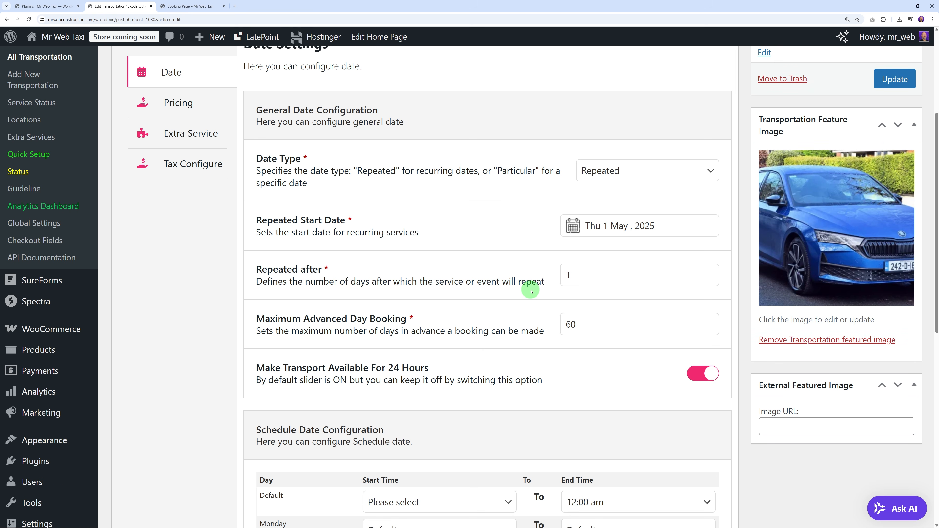
# Step: Change Maximum Advanced Day Booking from 60 to 15 days
pyautogui.scroll(-2, 530, 291)
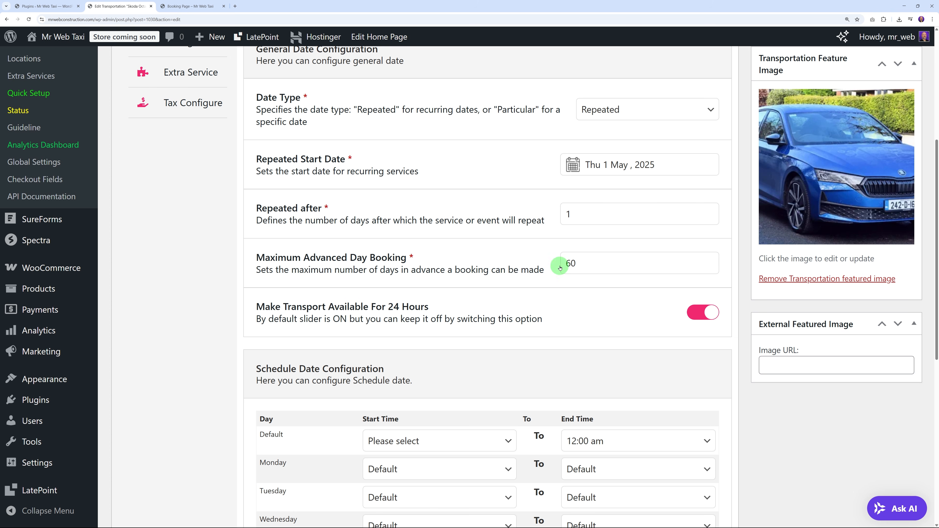
pyautogui.moveTo(565, 263); pyautogui.dragTo(578, 263)
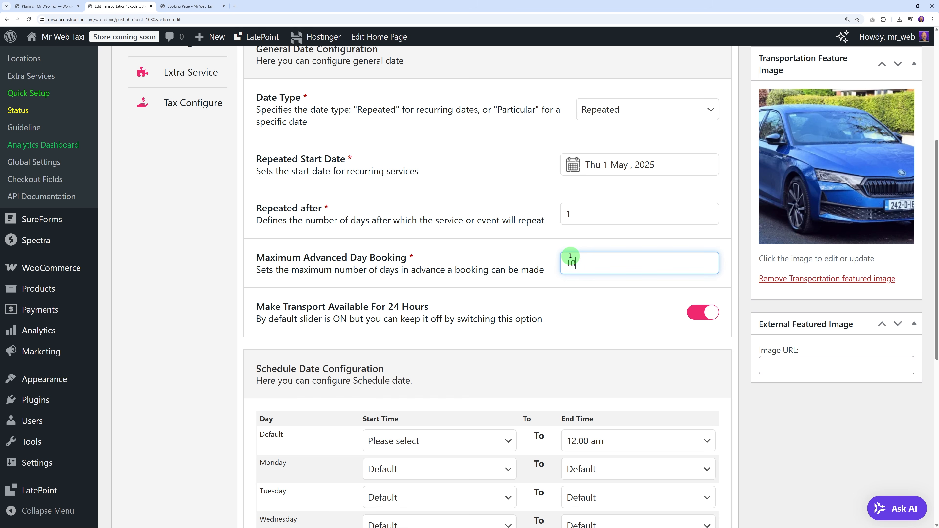
pyautogui.click(742, 267)
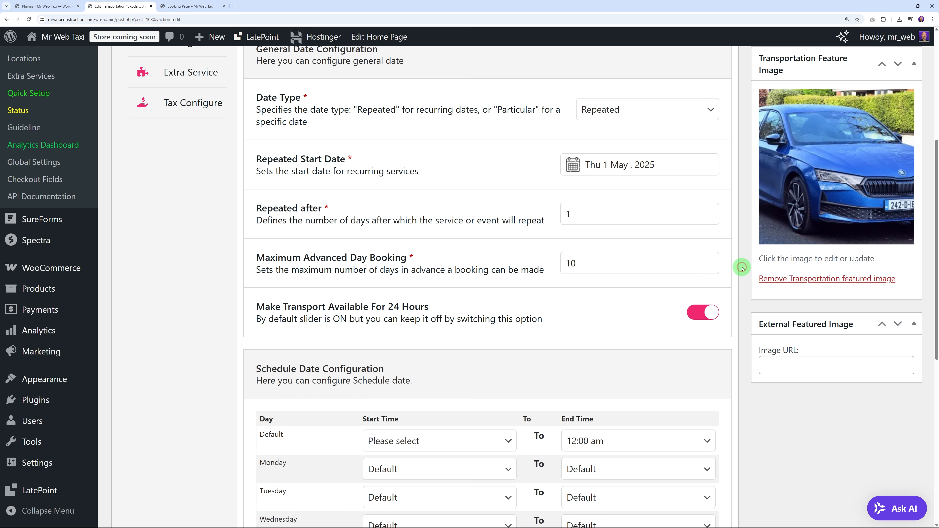
pyautogui.moveTo(566, 259); pyautogui.dragTo(589, 264)
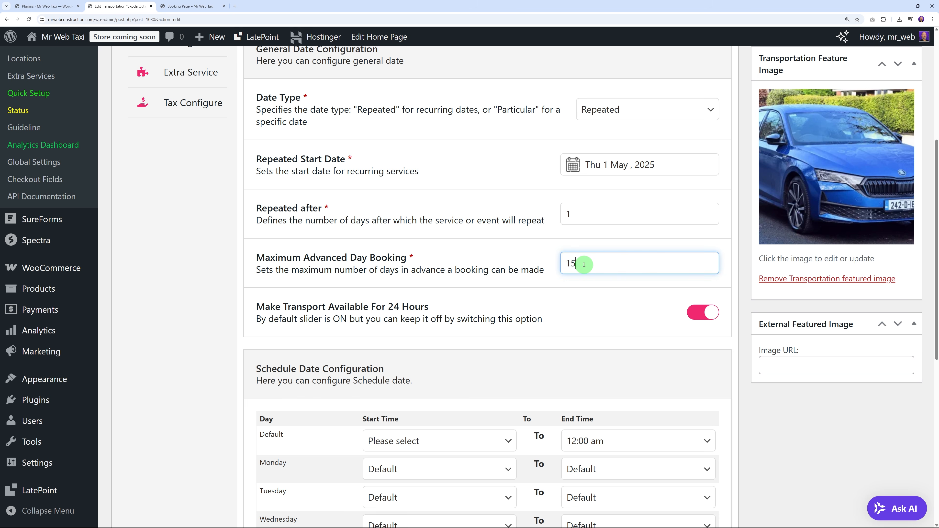
pyautogui.write('15')
pyautogui.click(739, 265)
pyautogui.scroll(-3, 734, 296)
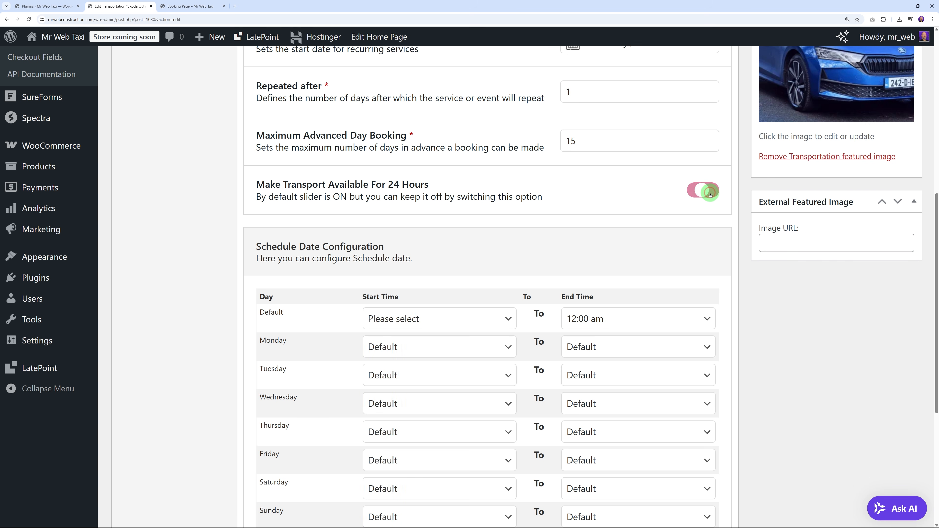
pyautogui.click(710, 195)
pyautogui.click(714, 199)
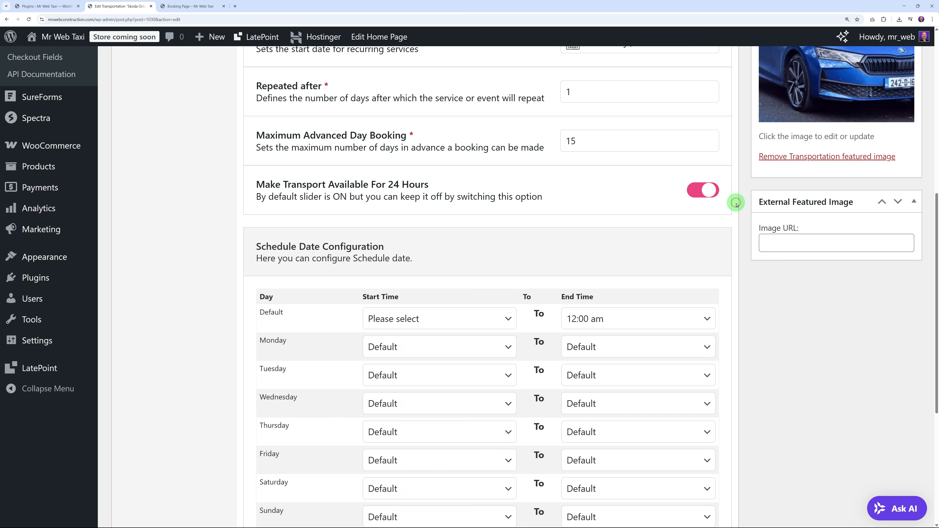
pyautogui.scroll(-3, 743, 203)
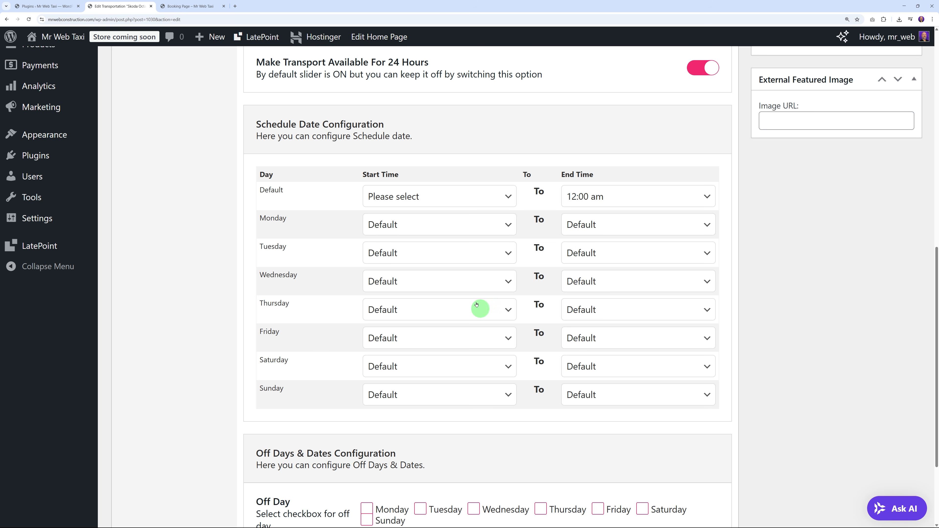
pyautogui.click(510, 229)
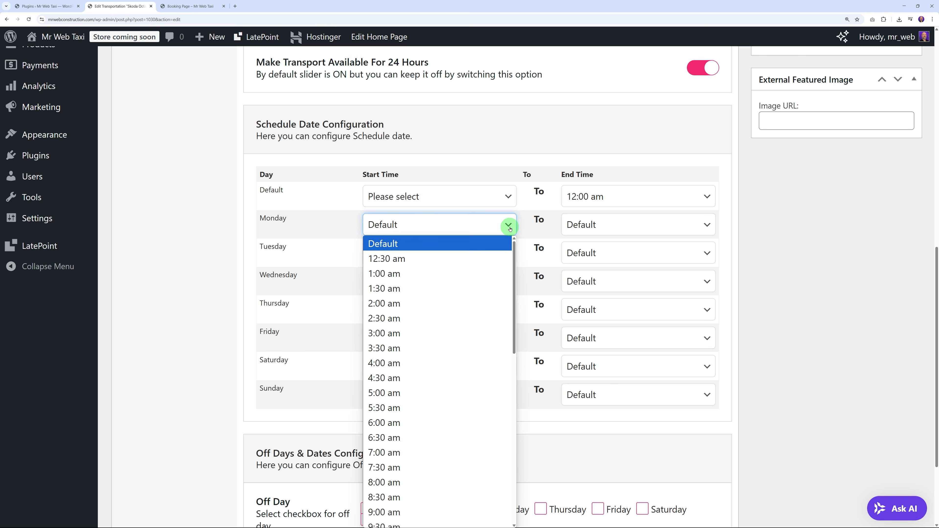
pyautogui.click(517, 227)
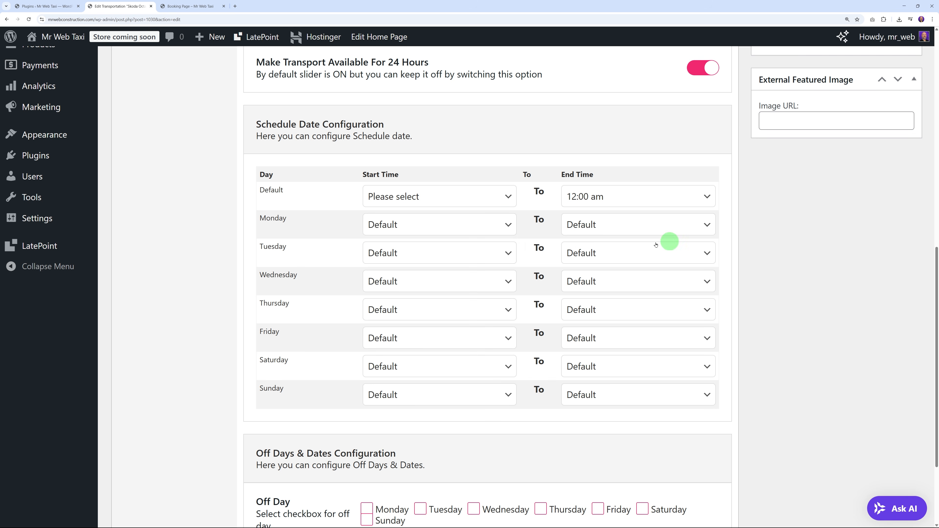
pyautogui.scroll(-3, 777, 361)
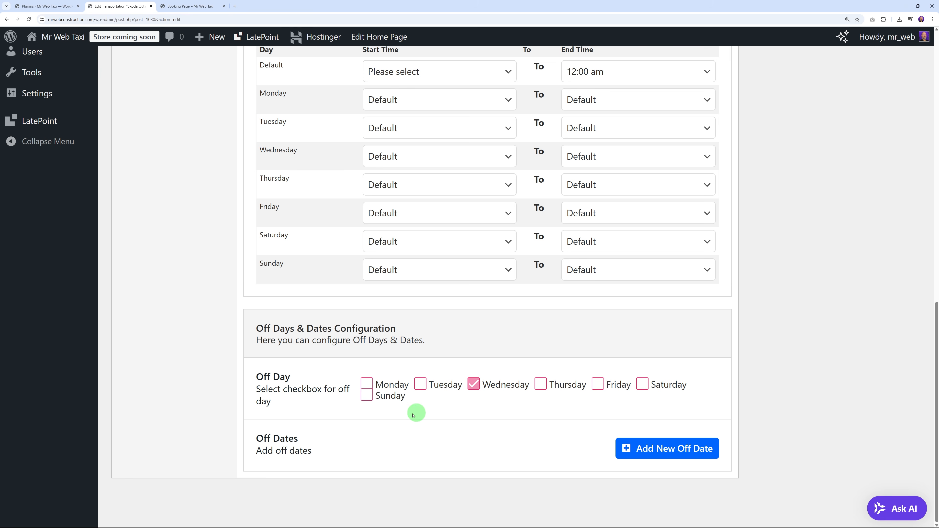
# Step: Mark Sunday as an off day and make Wednesday a working day again
pyautogui.click(367, 395)
pyautogui.click(467, 390)
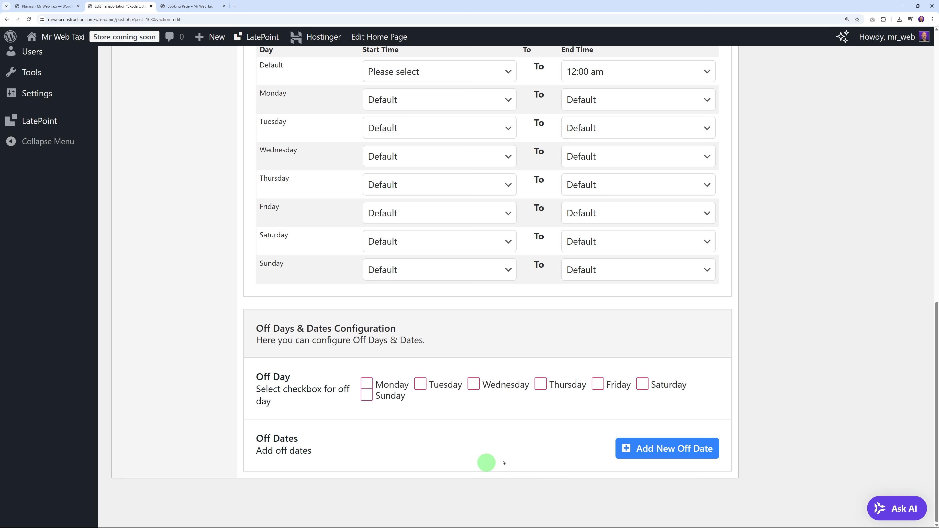
pyautogui.scroll(12, 476, 440)
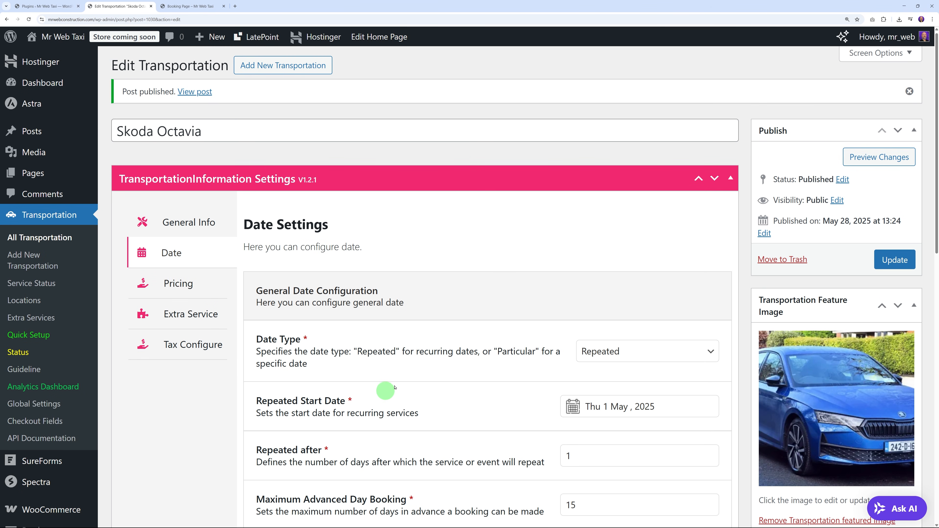
# Step: In the vehicle's Pricing settings, enter a Minimum Price of 12.50
pyautogui.click(198, 286)
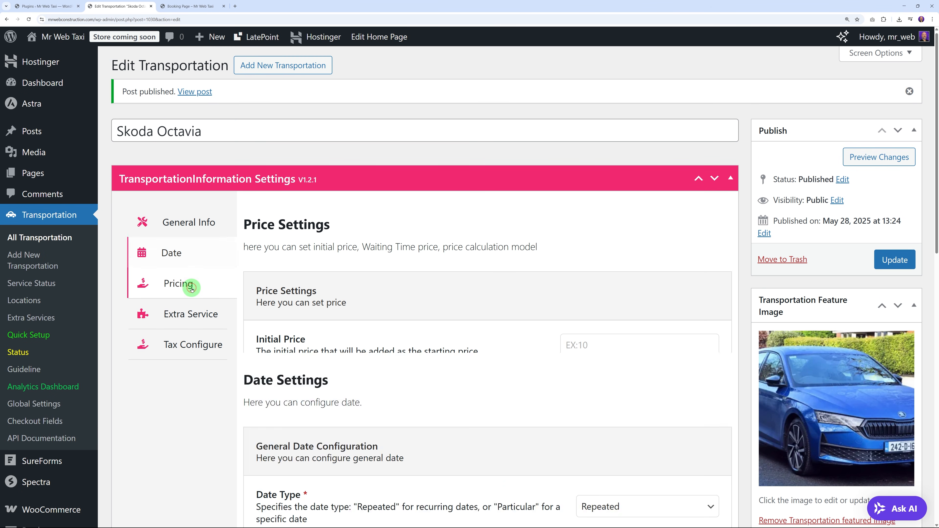
pyautogui.scroll(-3, 436, 372)
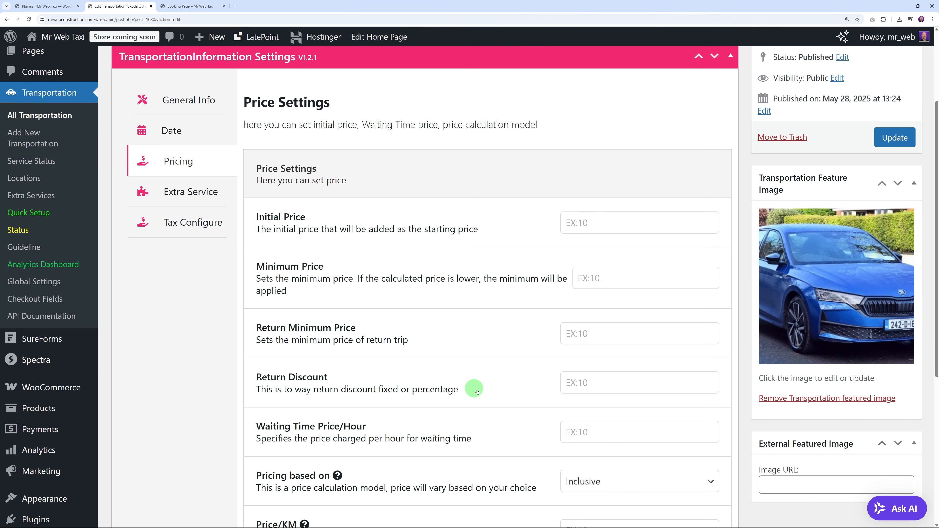
pyautogui.scroll(-2, 351, 218)
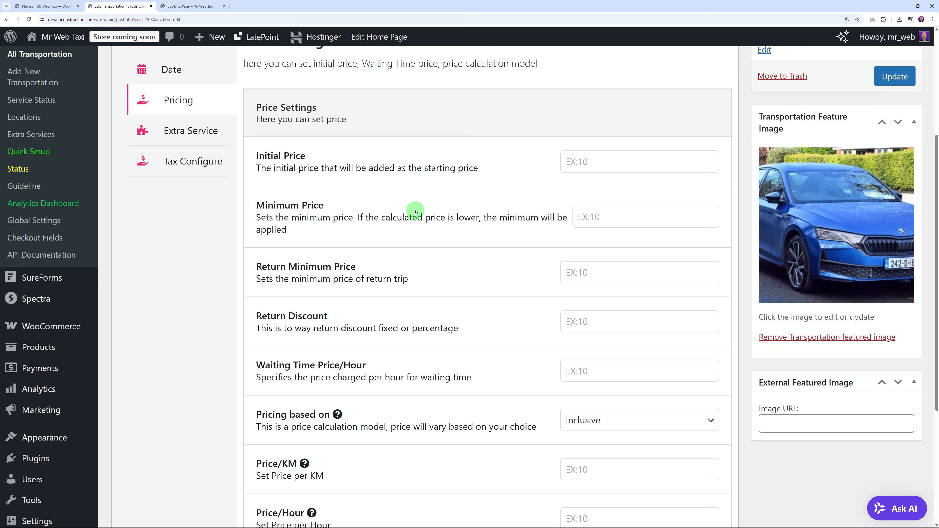
pyautogui.scroll(-3, 410, 212)
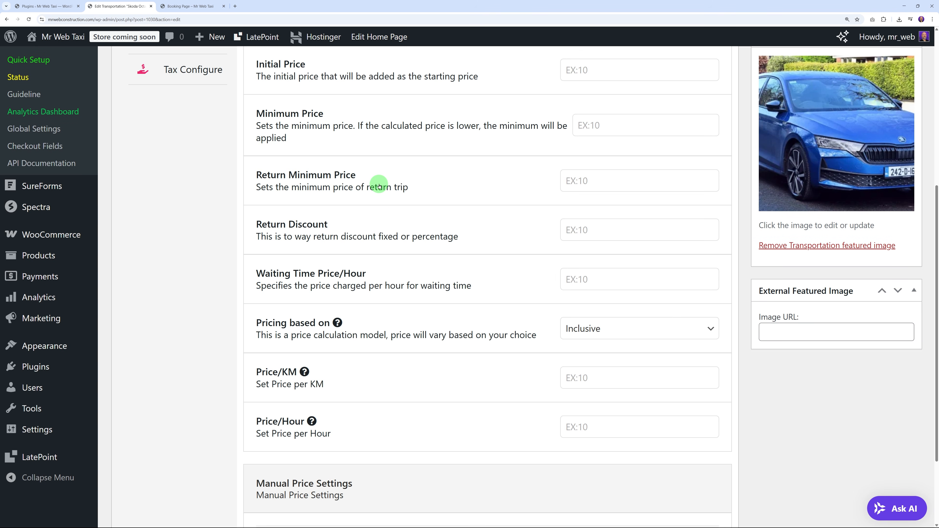
pyautogui.scroll(1, 425, 251)
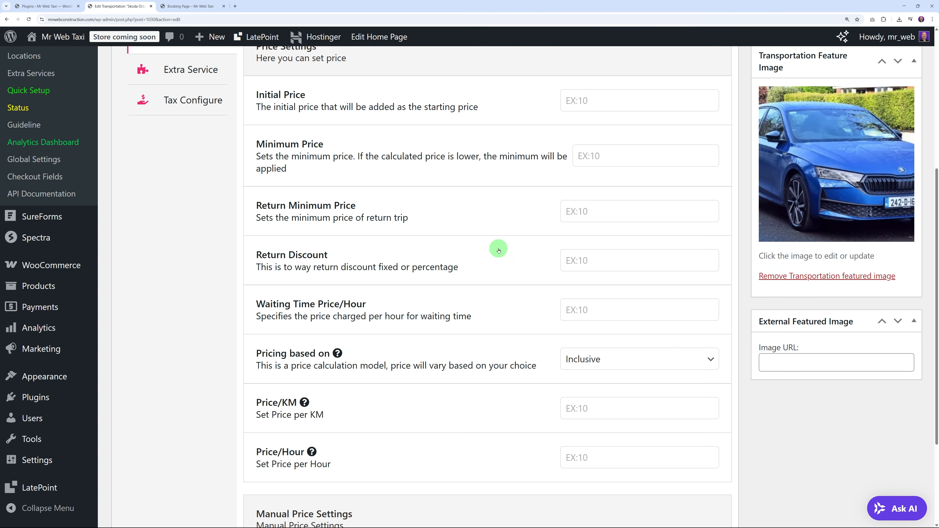
pyautogui.click(606, 153)
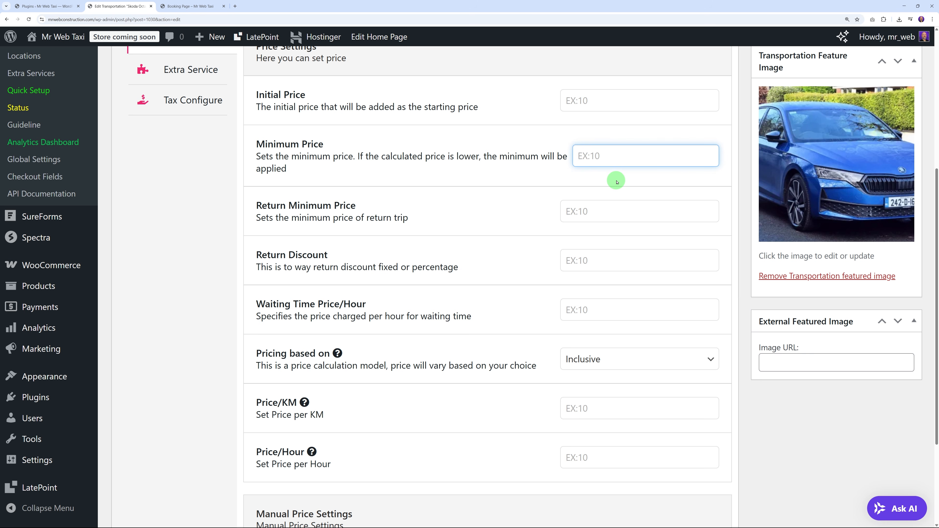
pyautogui.click(551, 178)
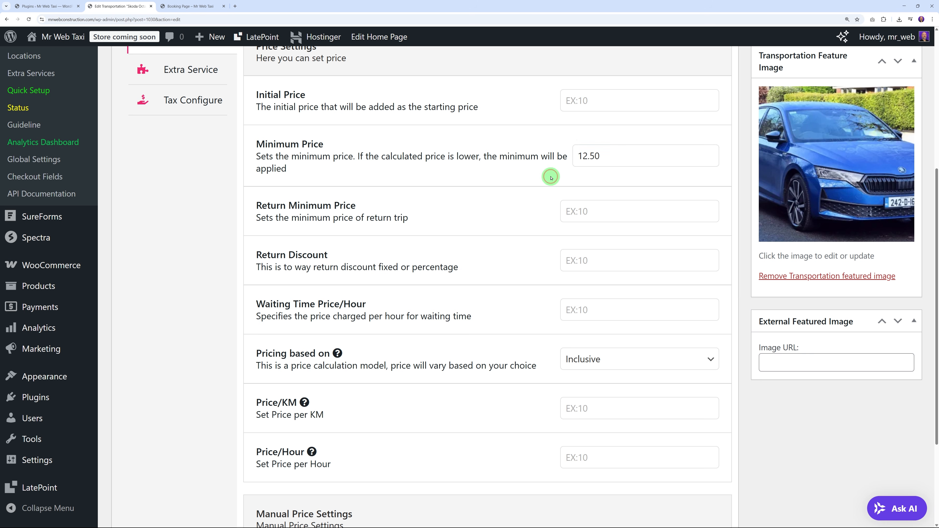
# Step: Set Price/KM to 1.5 and Price/Hour to 20
pyautogui.scroll(-2, 510, 296)
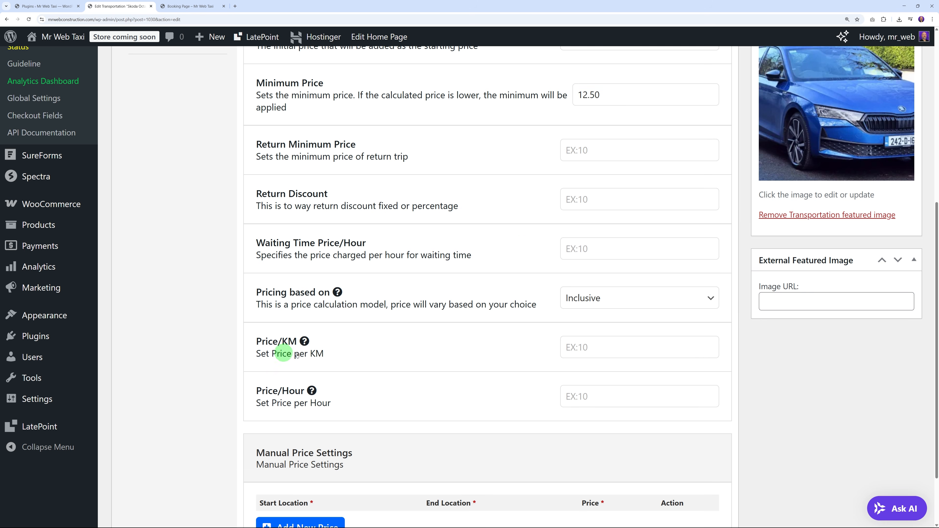
pyautogui.click(606, 347)
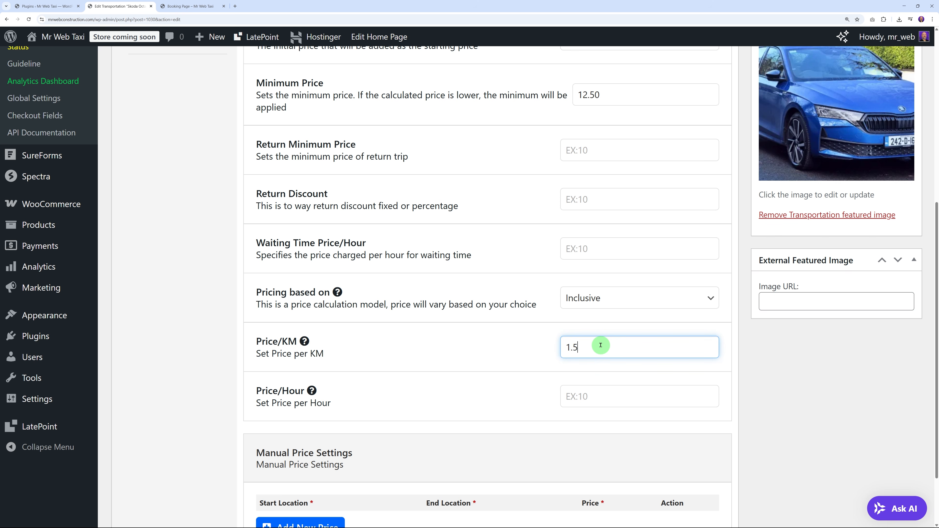
pyautogui.write('1.5')
pyautogui.click(587, 395)
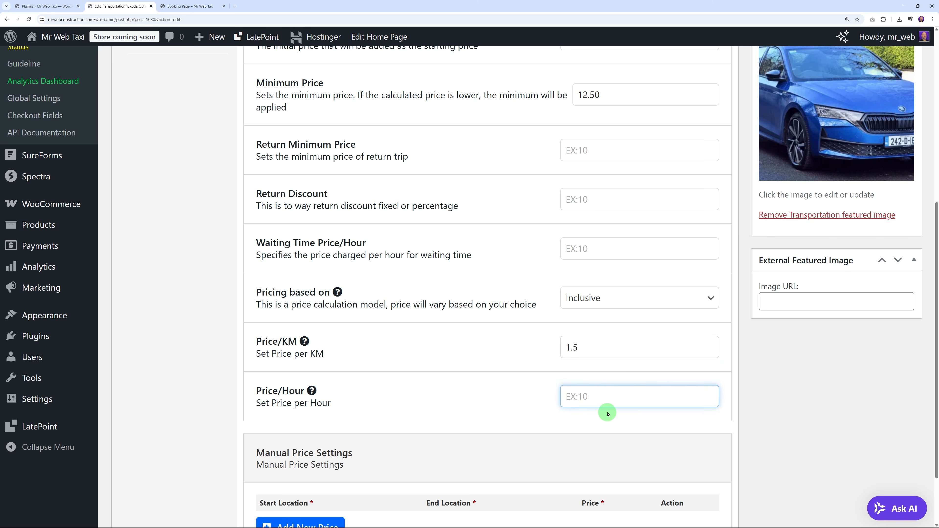
pyautogui.write('20')
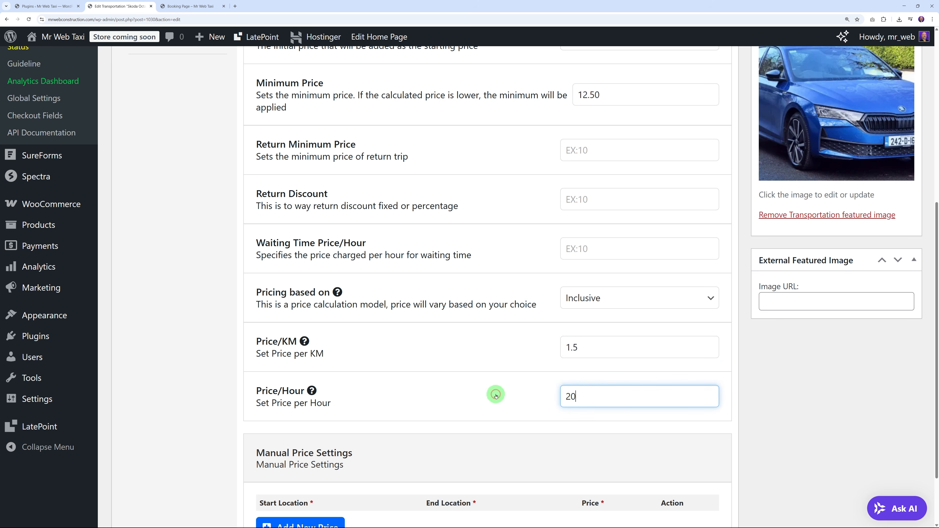
pyautogui.scroll(-3, 495, 392)
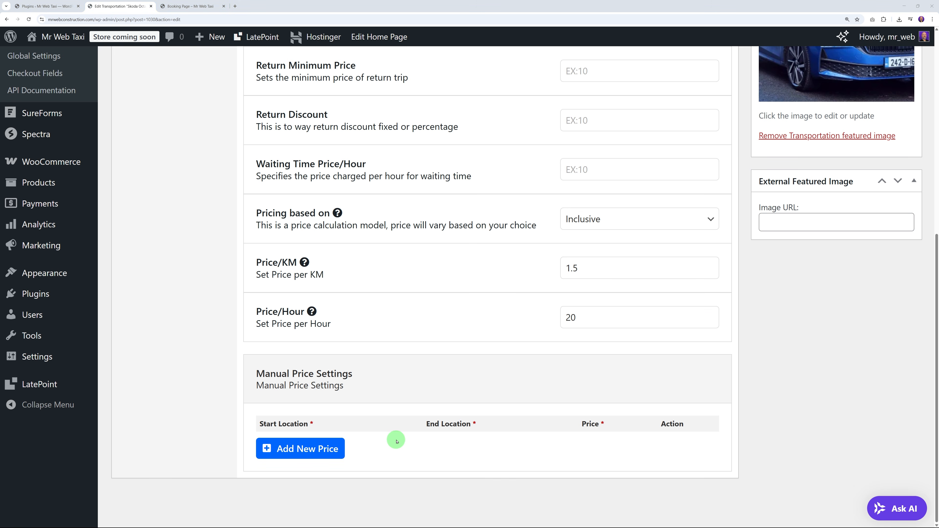
pyautogui.click(332, 449)
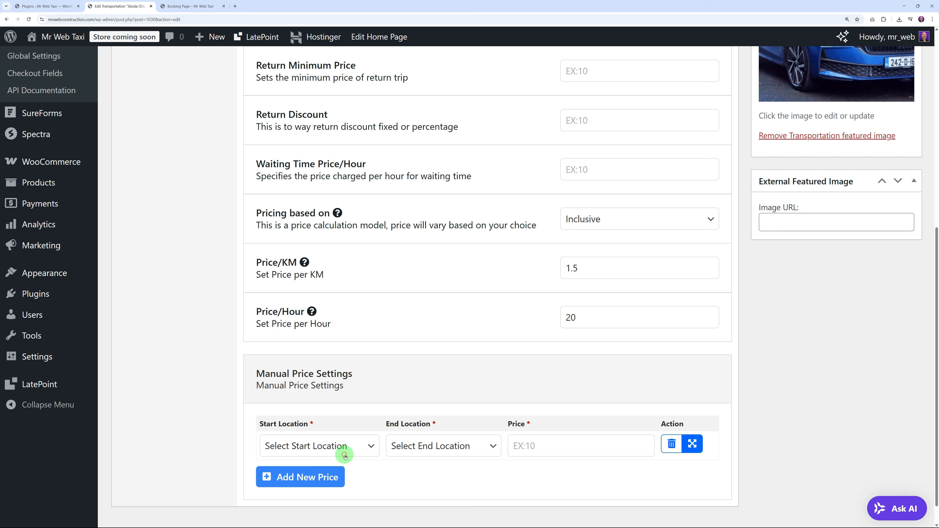
pyautogui.click(359, 450)
pyautogui.click(426, 485)
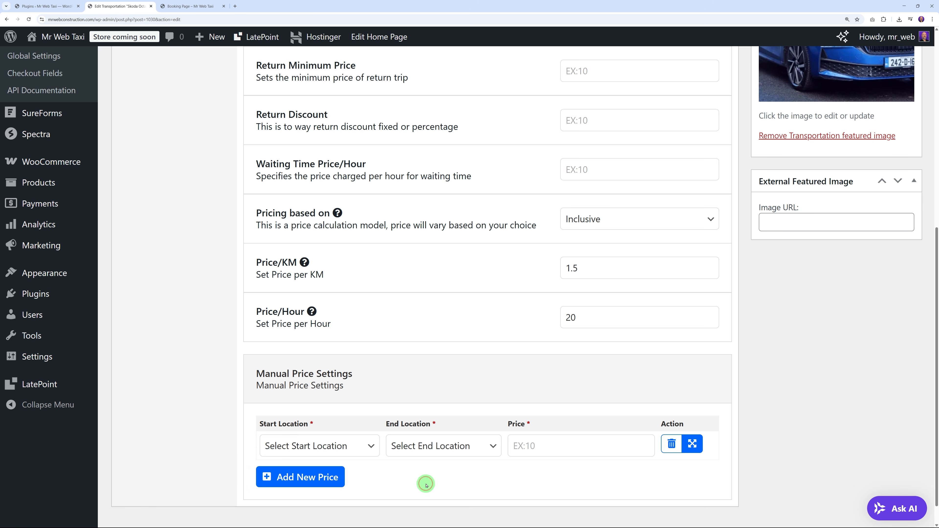
pyautogui.click(371, 450)
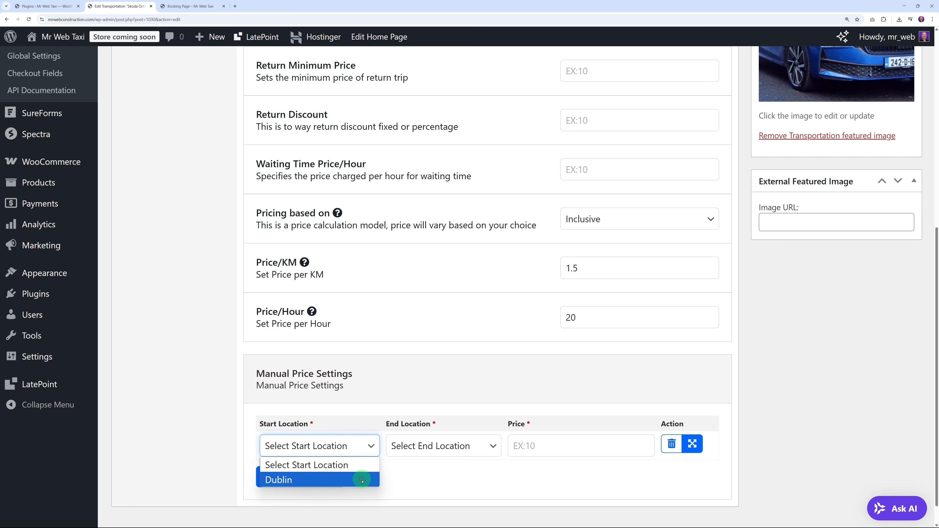
pyautogui.click(361, 480)
pyautogui.click(443, 446)
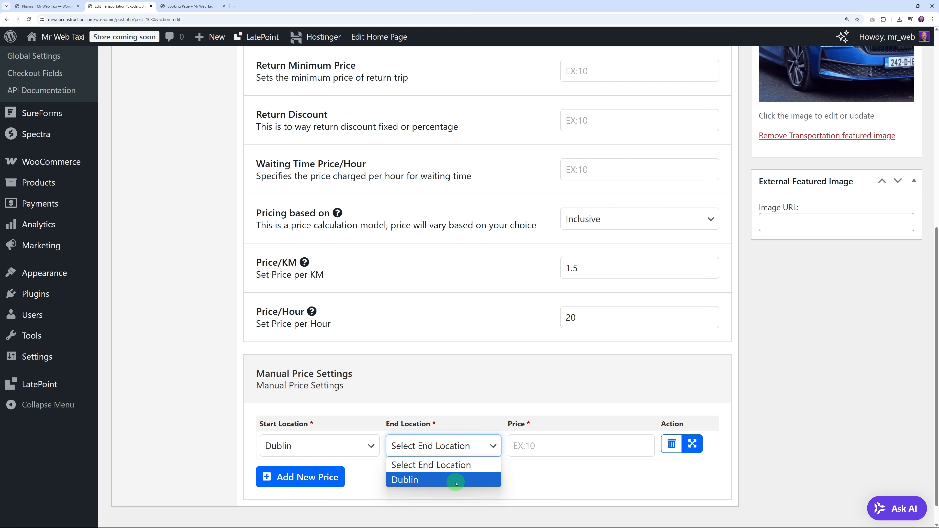
pyautogui.click(547, 481)
pyautogui.click(449, 447)
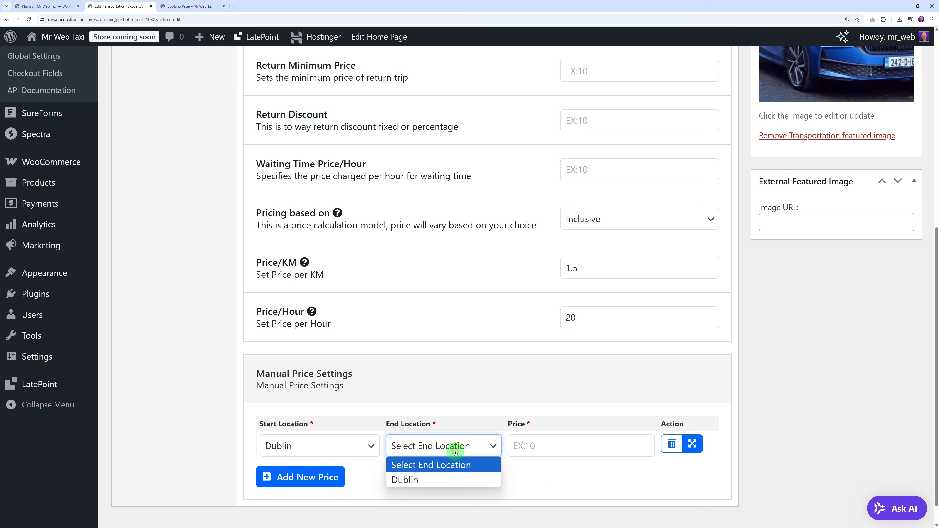
pyautogui.click(452, 481)
pyautogui.click(540, 448)
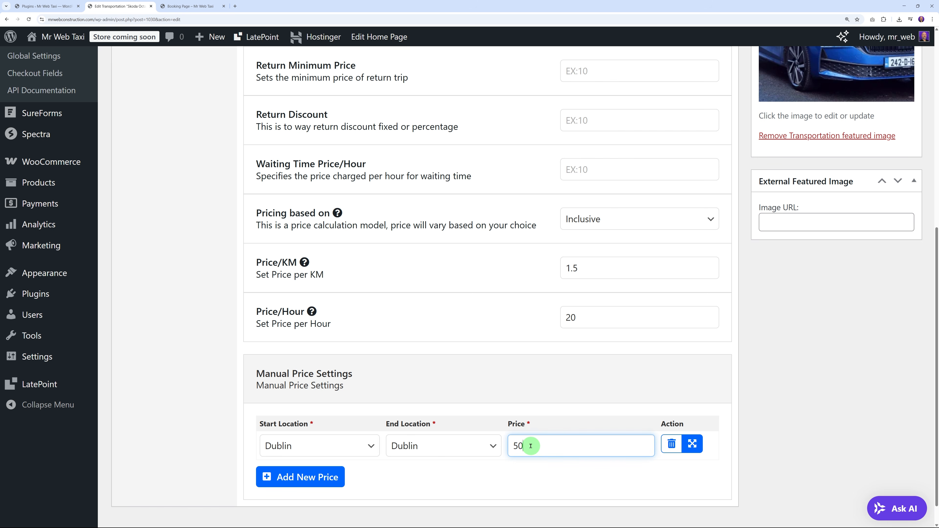
pyautogui.click(542, 485)
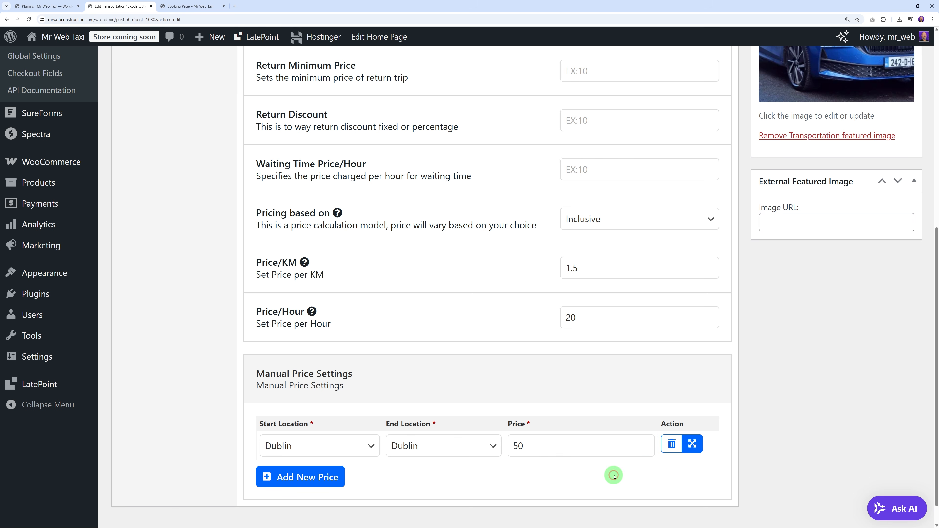
pyautogui.click(673, 446)
pyautogui.click(496, 76)
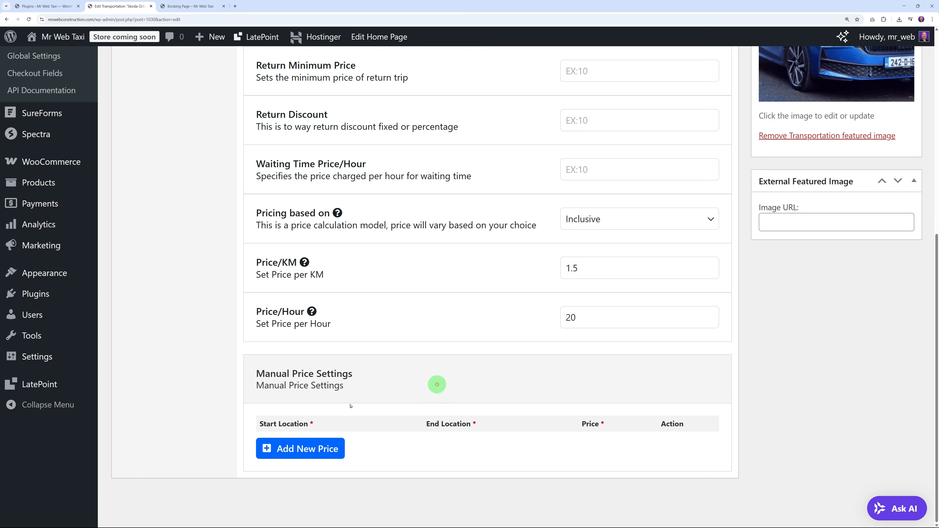
pyautogui.scroll(6, 767, 396)
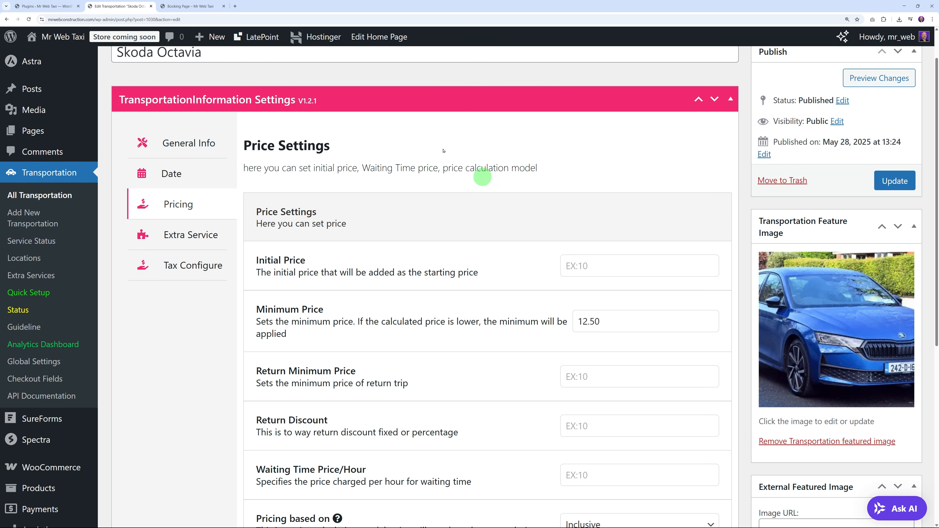
# Step: Choose Pre-defined Extra Services as the vehicle's extra service option
pyautogui.click(194, 243)
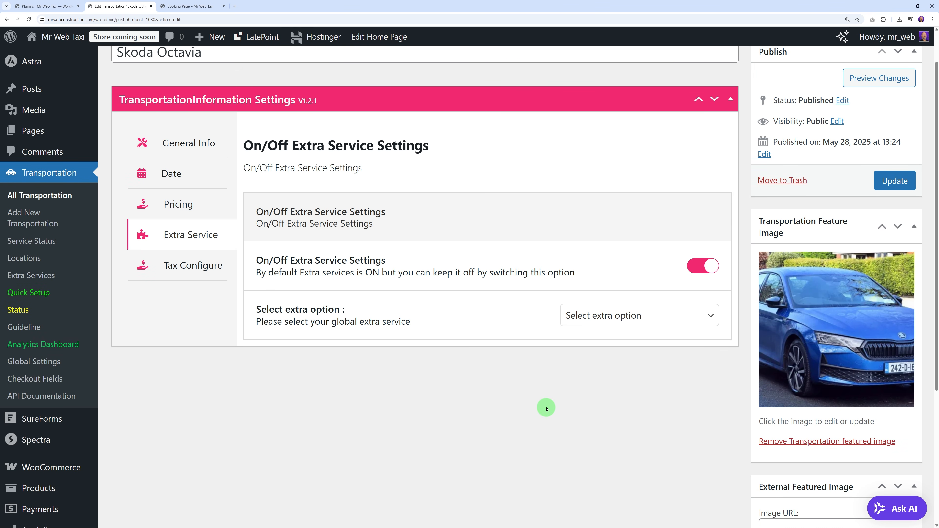
pyautogui.click(651, 314)
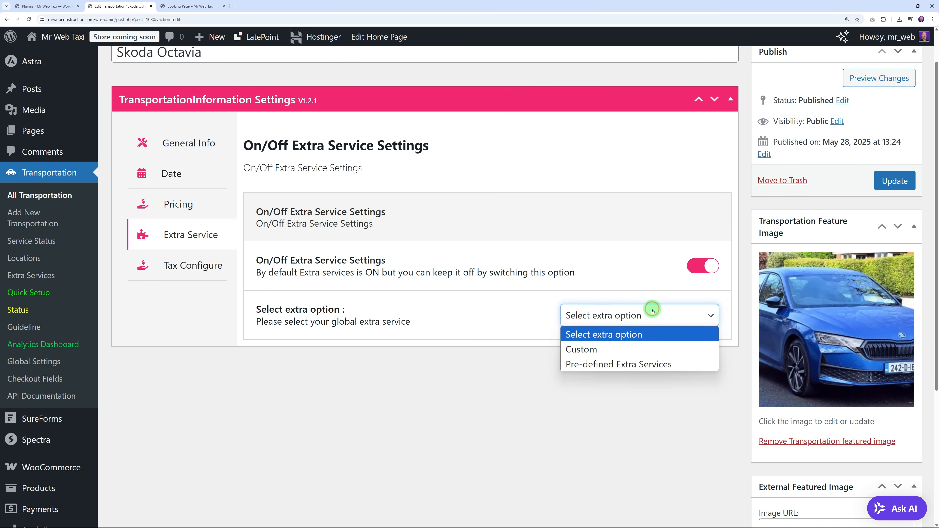
pyautogui.click(603, 366)
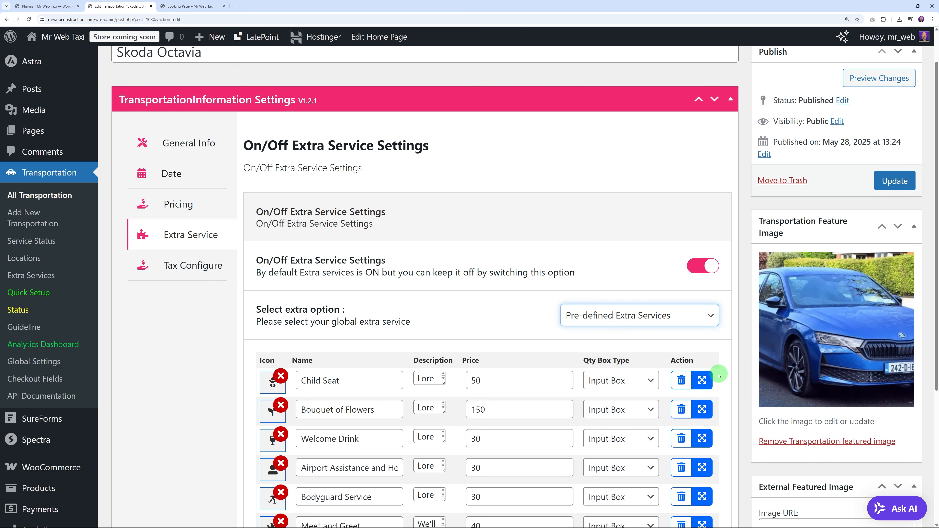
pyautogui.scroll(-4, 721, 366)
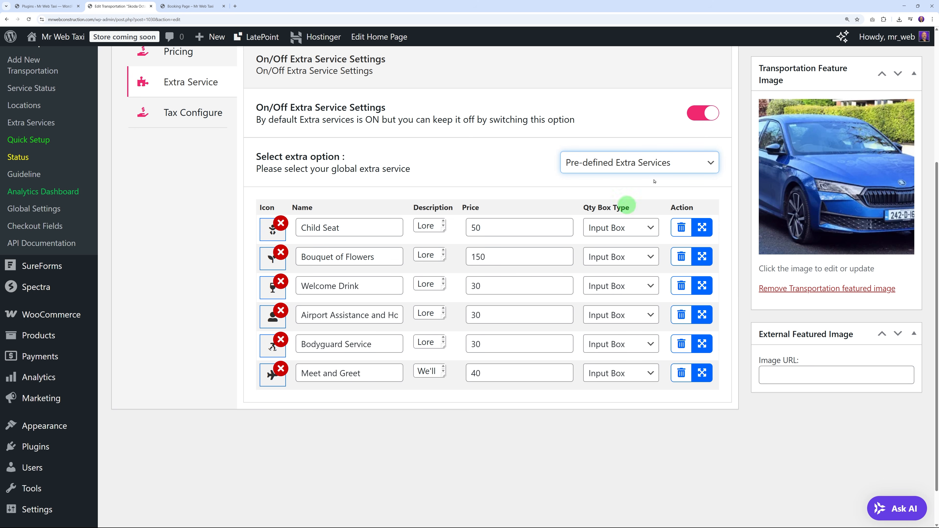
# Step: After trying Custom and disabling extras, re-enable extra services with the Pre-defined option
pyautogui.click(657, 166)
pyautogui.click(620, 198)
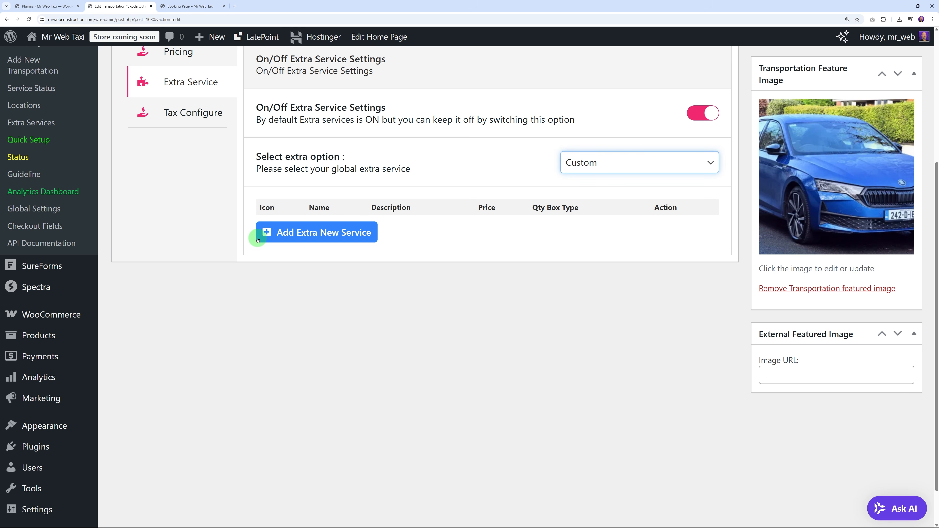
pyautogui.click(650, 159)
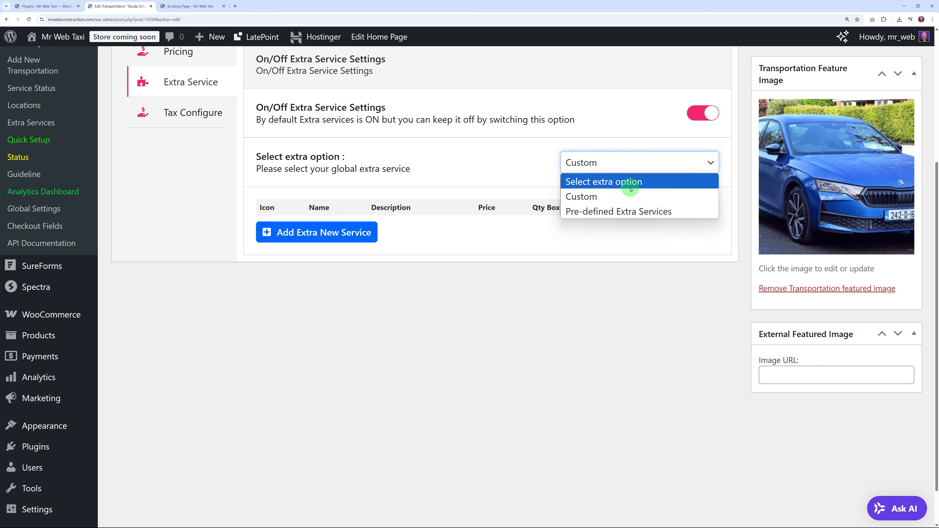
pyautogui.click(708, 123)
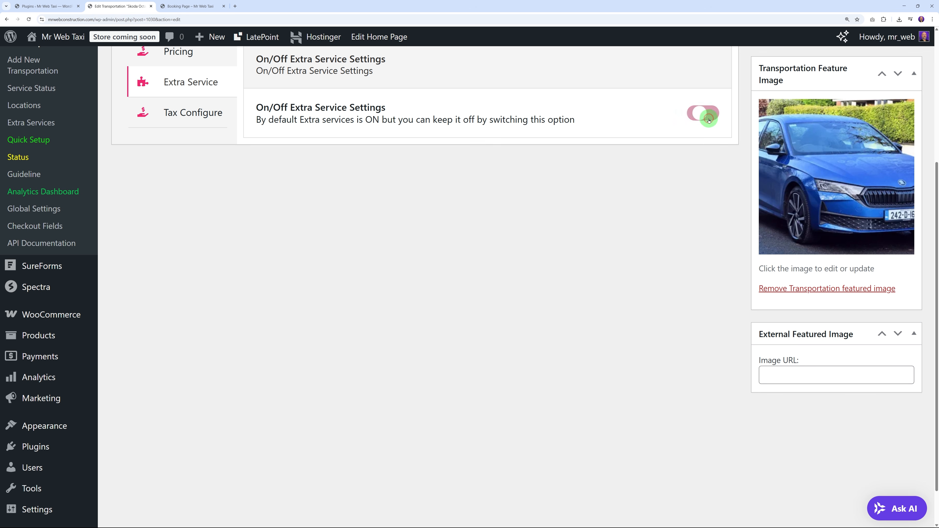
pyautogui.scroll(3, 676, 285)
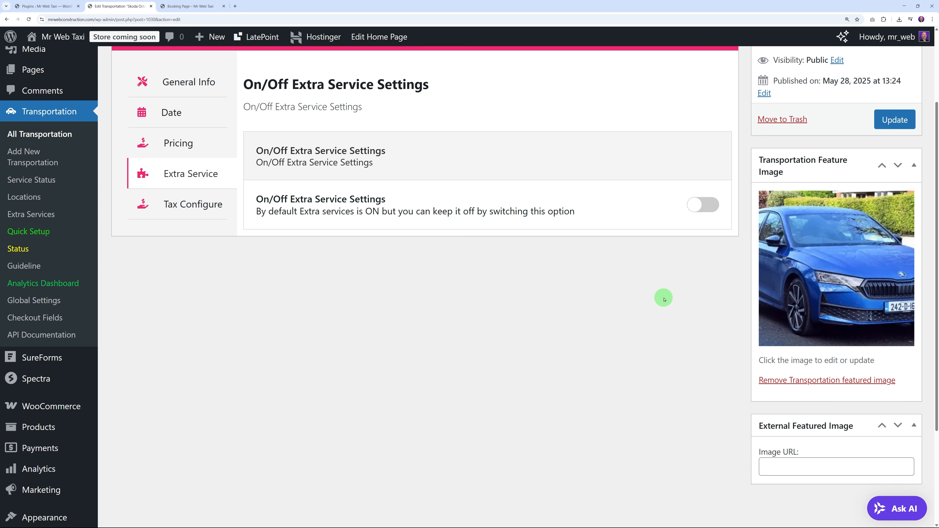
pyautogui.click(699, 211)
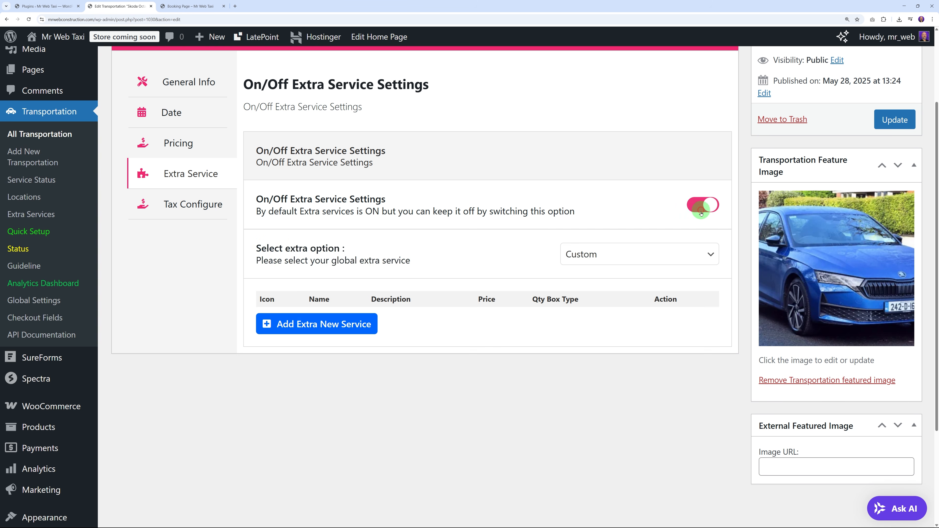
pyautogui.click(655, 248)
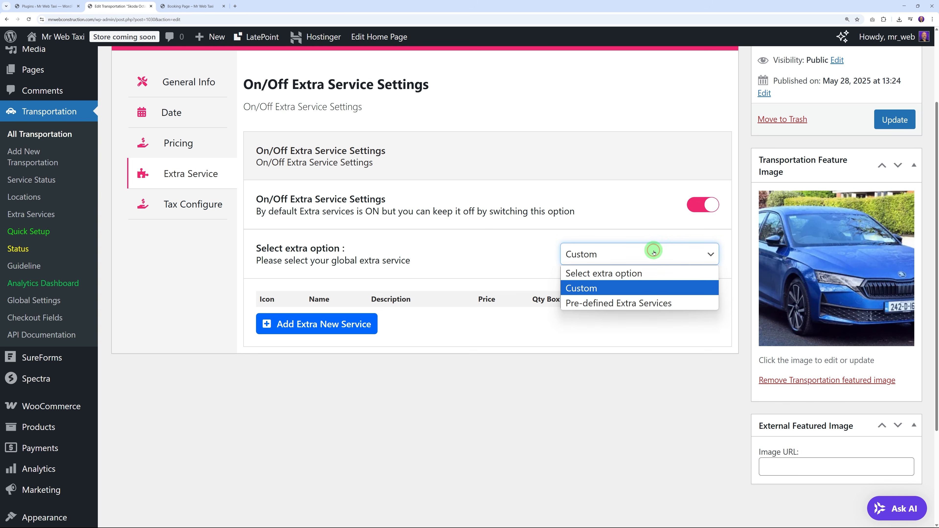
pyautogui.click(597, 303)
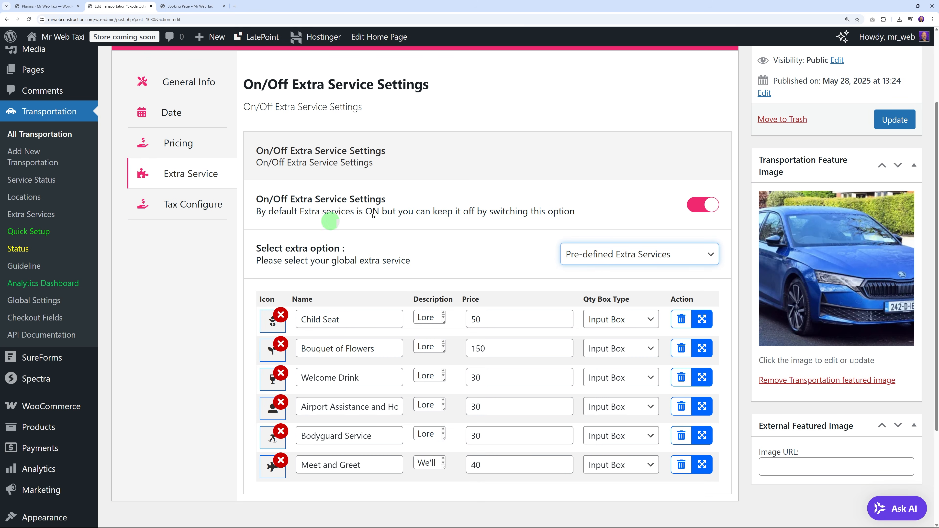
pyautogui.click(196, 203)
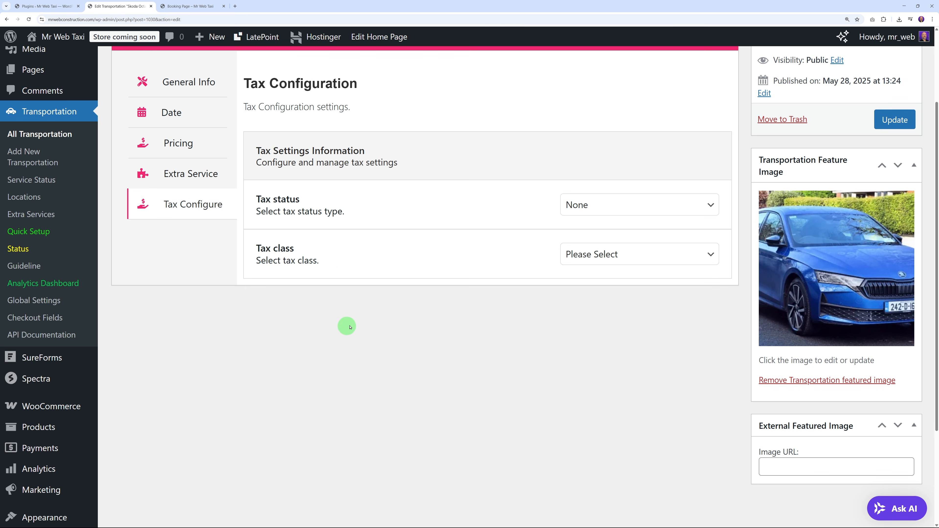
# Step: Set Tax status to Taxable and Tax class to Standard, then update the Skoda Octavia
pyautogui.click(587, 214)
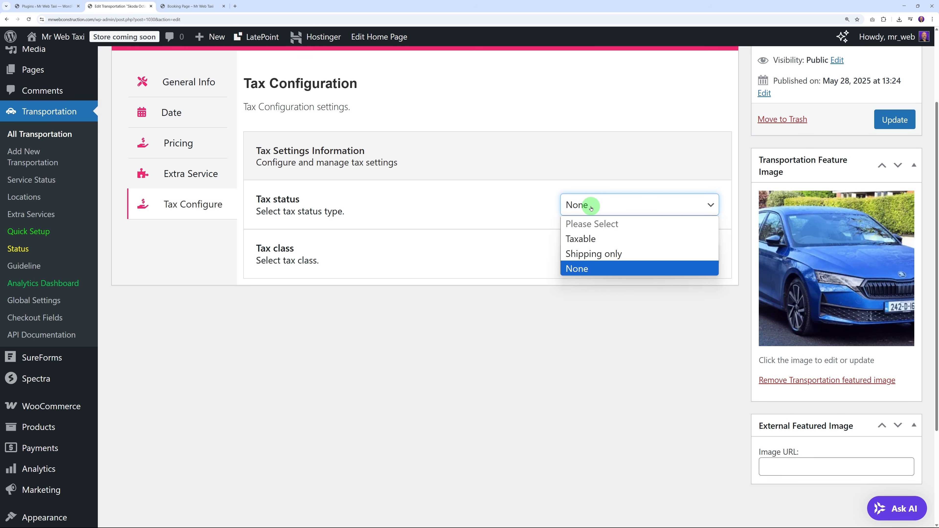
pyautogui.click(591, 239)
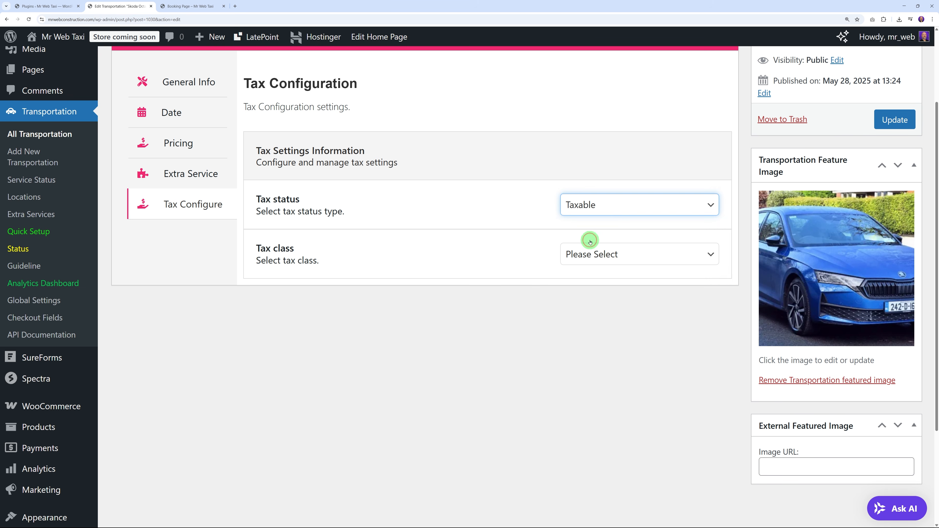
pyautogui.click(620, 263)
pyautogui.click(591, 288)
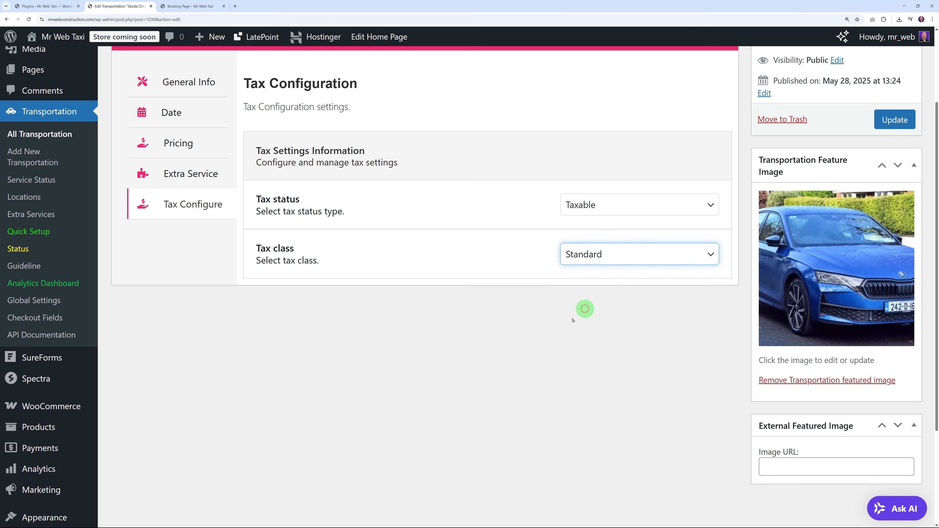
pyautogui.click(547, 337)
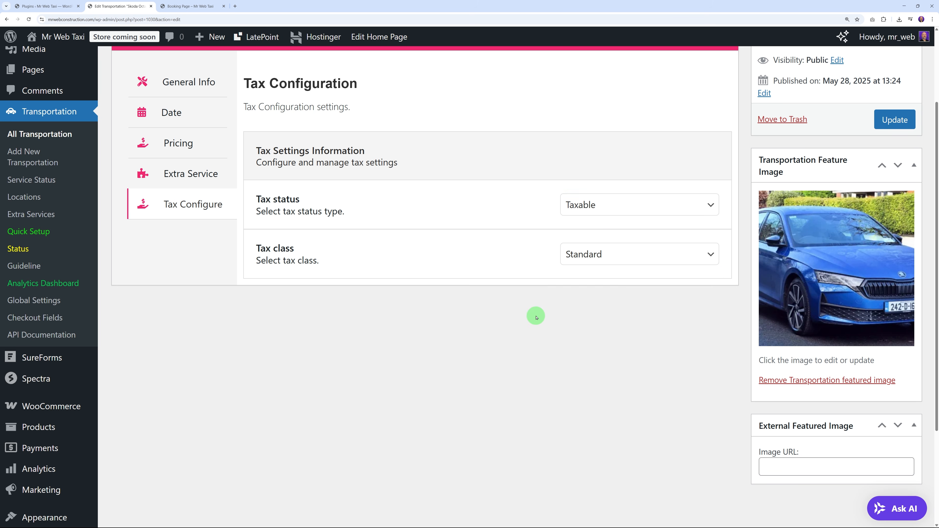
pyautogui.scroll(3, 484, 341)
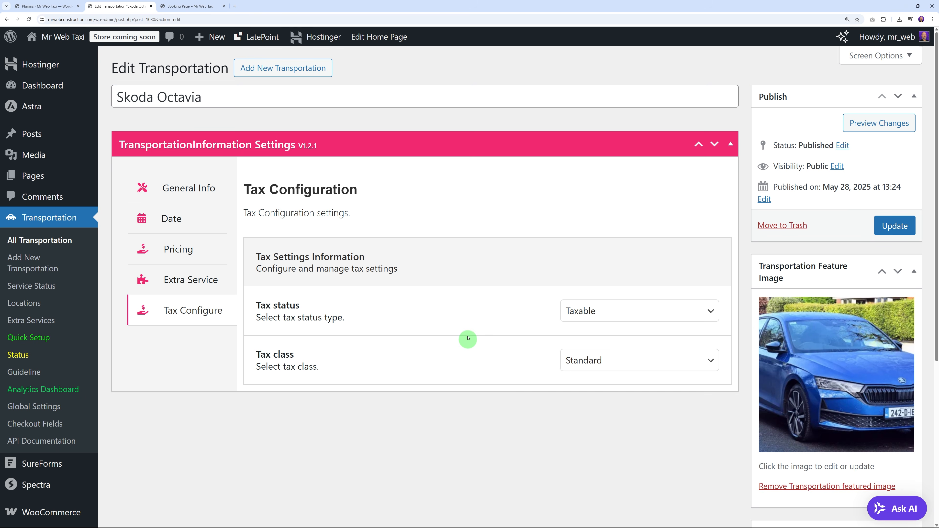
pyautogui.click(891, 226)
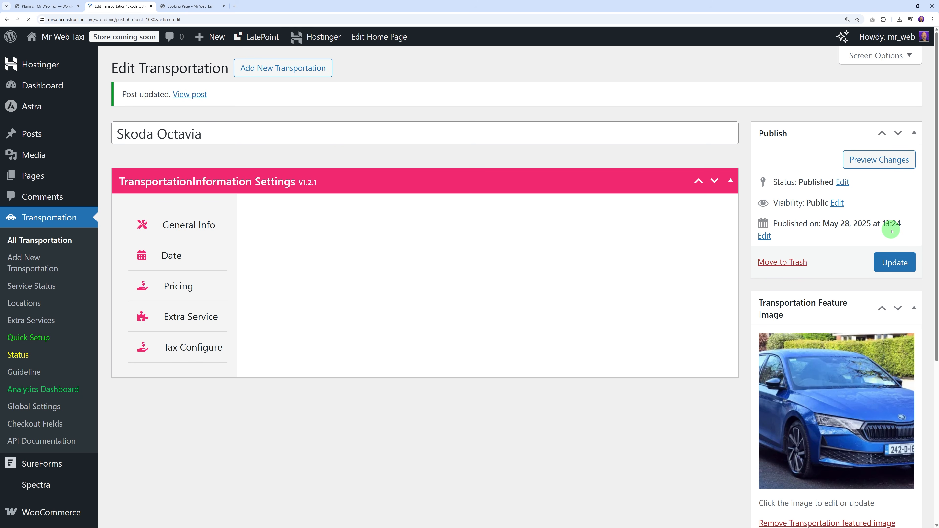
pyautogui.click(185, 6)
# Step: Reload the booking page and set the pickup to Fri 30 May 2025 at 9:30 am
pyautogui.click(29, 19)
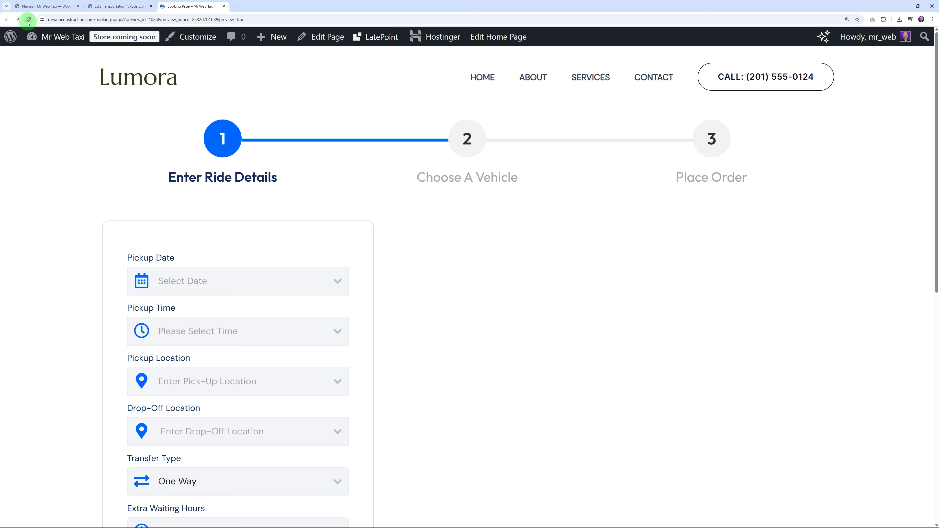
pyautogui.scroll(-2, 125, 249)
pyautogui.click(301, 221)
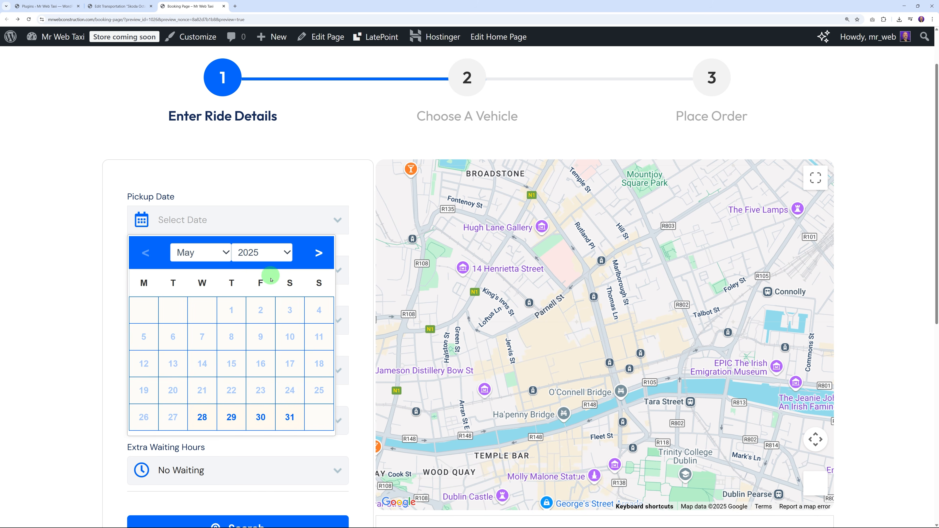
pyautogui.click(261, 417)
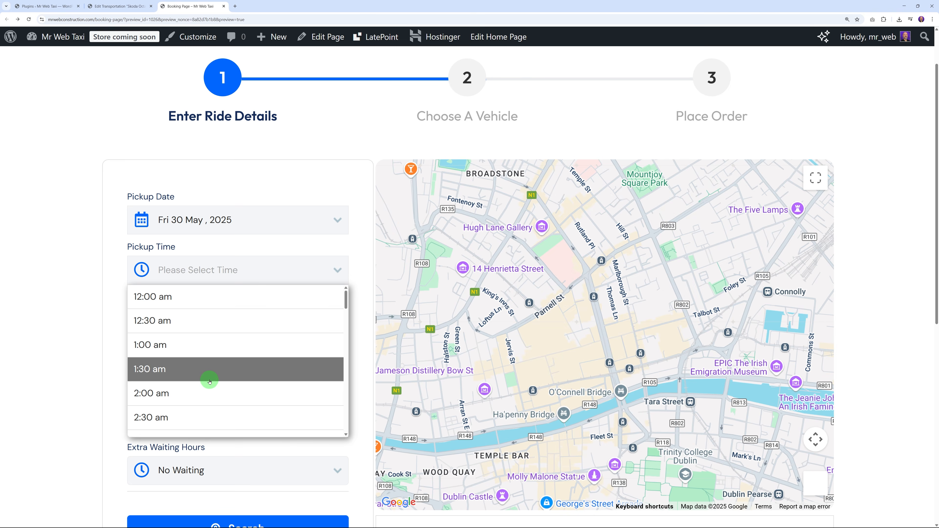
pyautogui.scroll(-2, 210, 379)
pyautogui.scroll(-8, 185, 362)
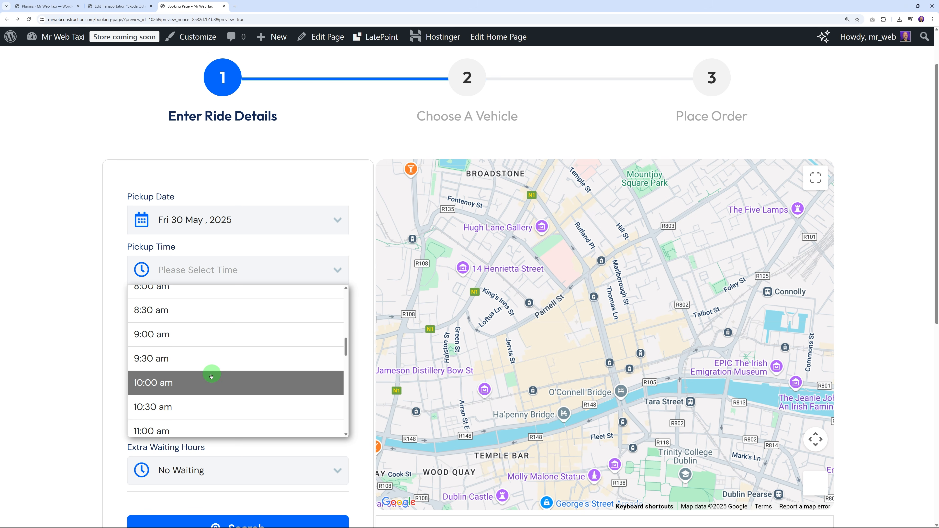
pyautogui.click(200, 363)
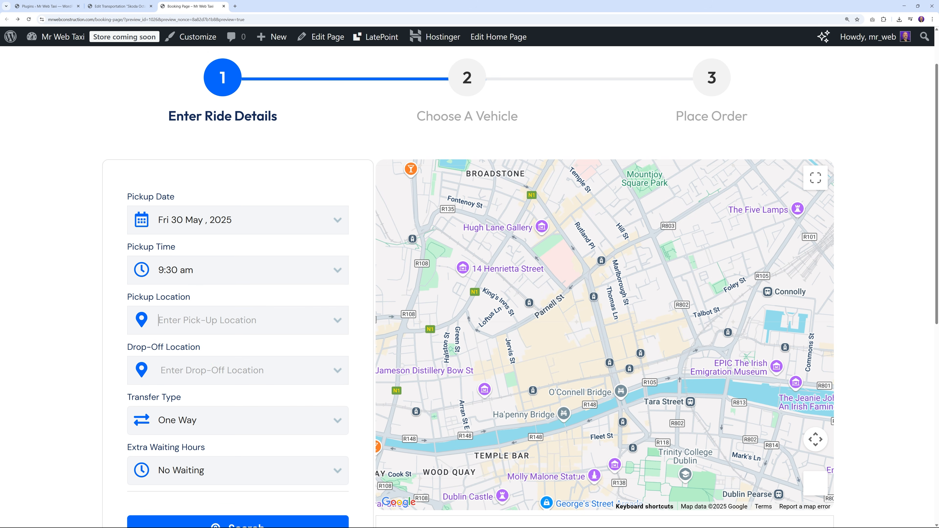
# Step: Choose O'Connell Street Upper as pickup and Ashtown, Dublin as drop-off, then search vehicles
pyautogui.write('oconnell')
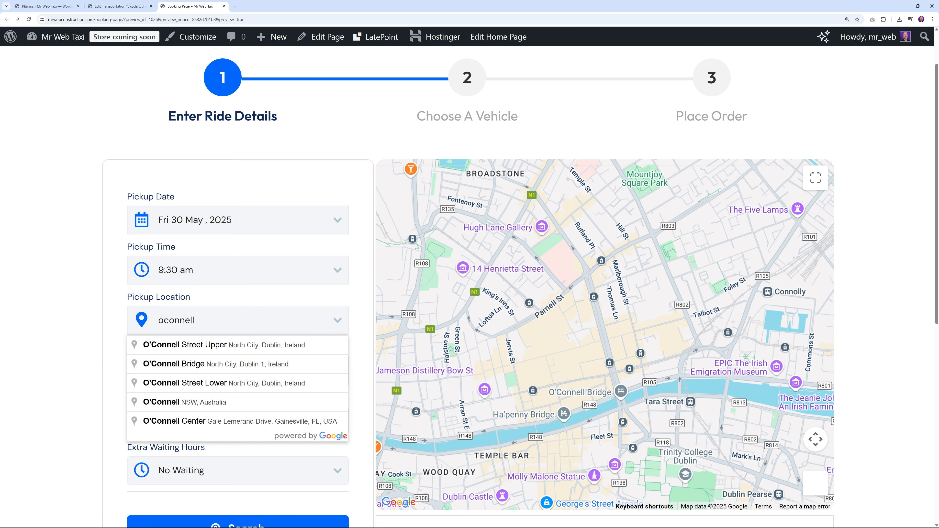
pyautogui.click(196, 345)
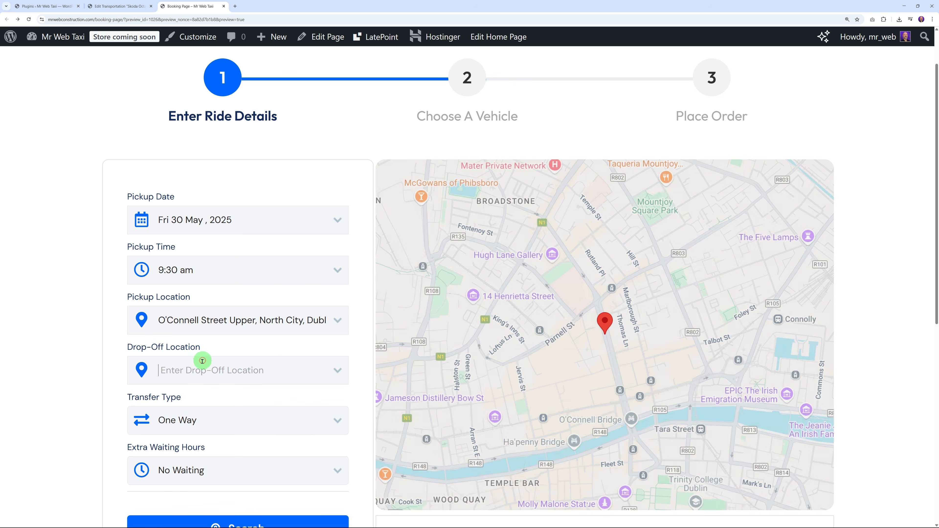
pyautogui.write('Ashtow')
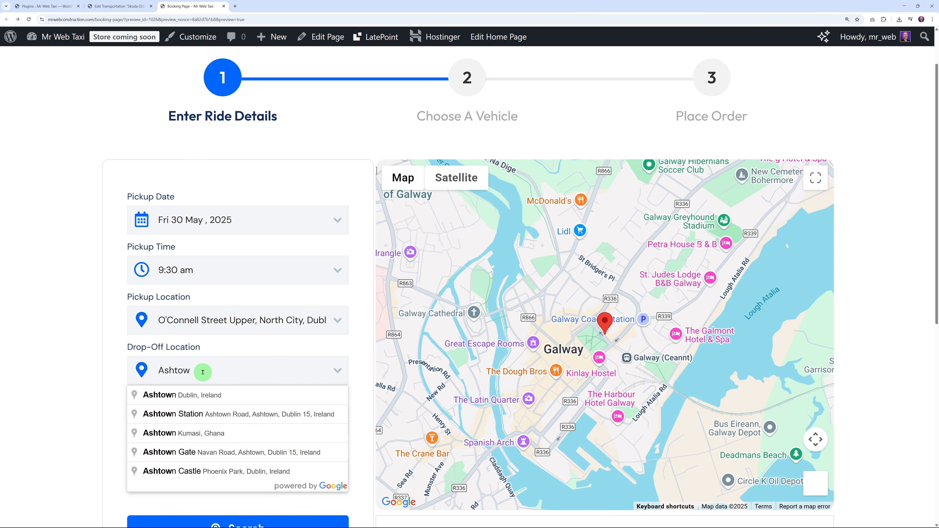
pyautogui.click(192, 393)
pyautogui.scroll(-4, 52, 388)
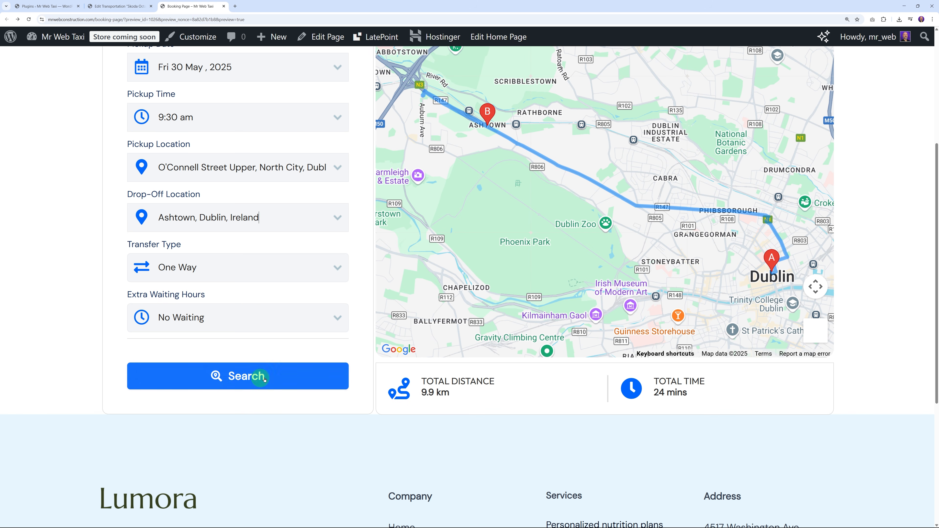
pyautogui.click(255, 376)
# Step: Select the Skoda Octavia at €28.80 from the vehicle results
pyautogui.scroll(-2, 323, 364)
pyautogui.scroll(-2, 407, 366)
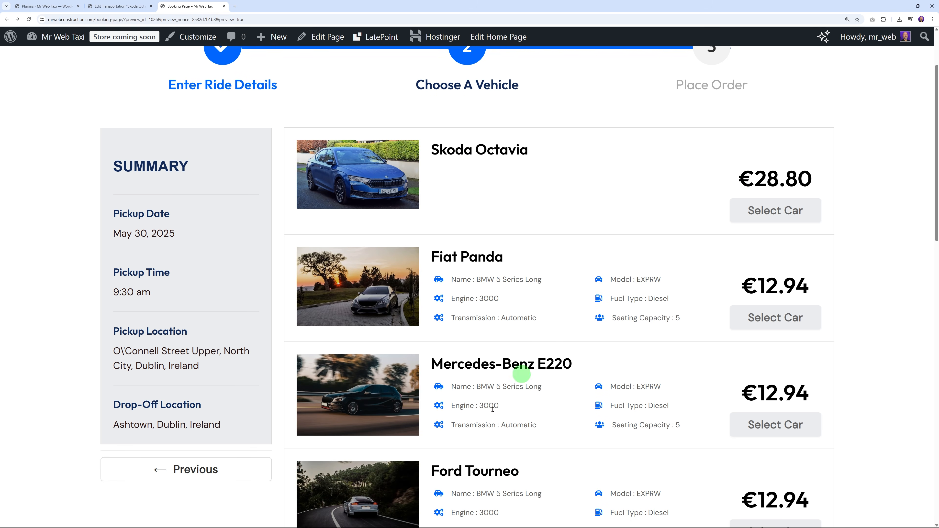
pyautogui.scroll(2, 529, 314)
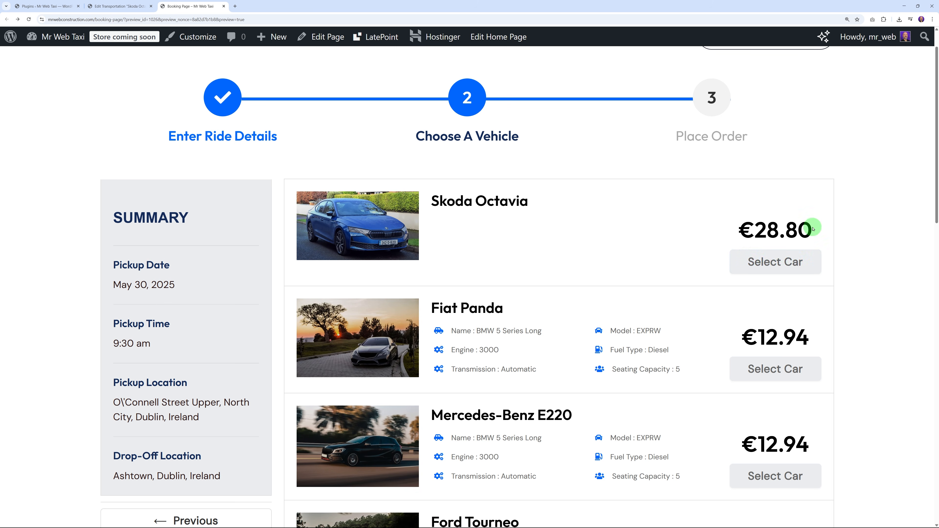
pyautogui.scroll(-8, 807, 218)
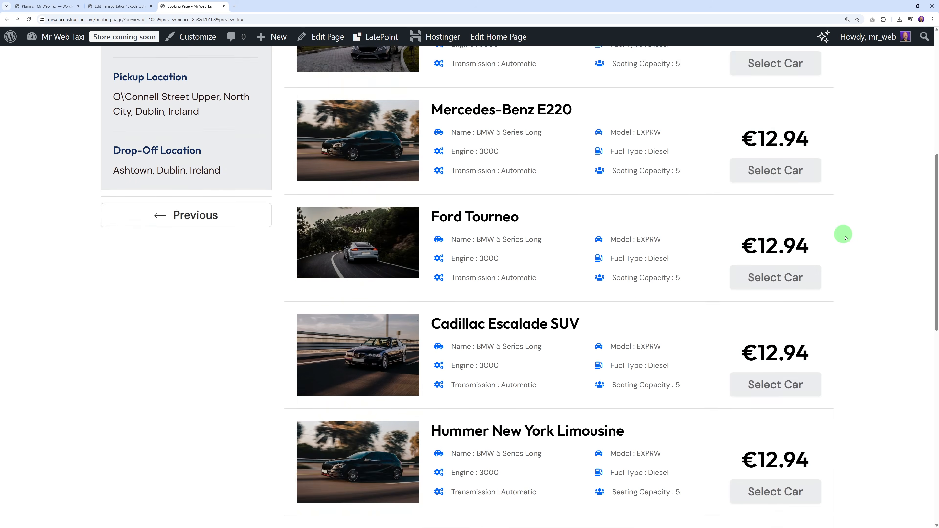
pyautogui.scroll(-4, 845, 237)
pyautogui.scroll(13, 835, 233)
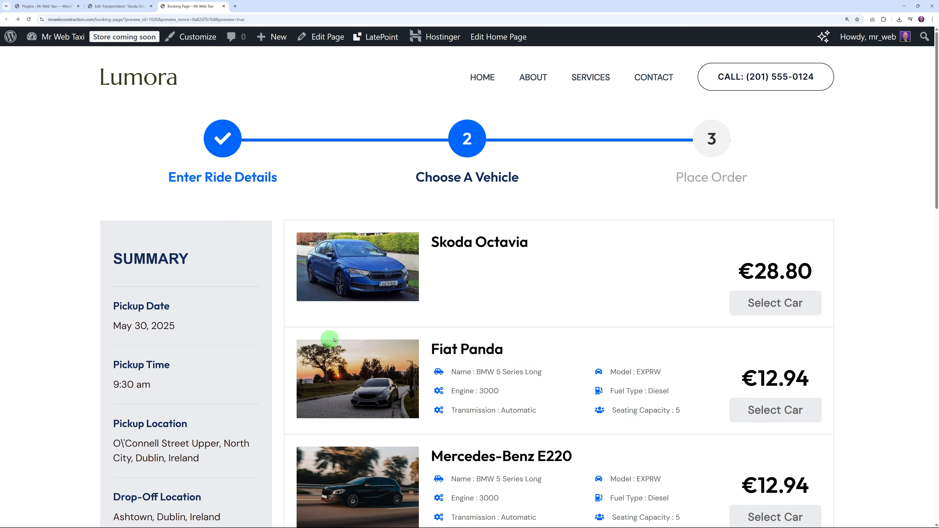
pyautogui.click(767, 307)
# Step: Add the Meet and Greet extra and book the ride to reach checkout
pyautogui.scroll(-20, 662, 306)
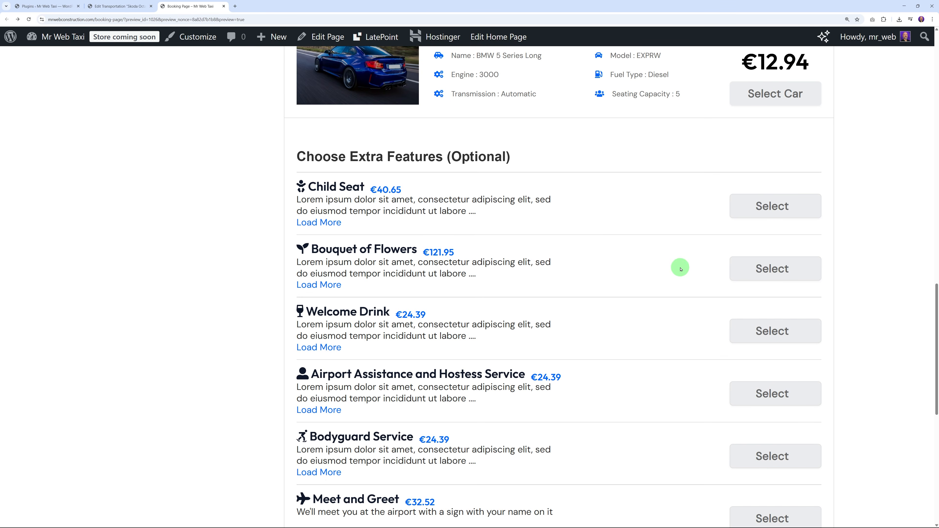
pyautogui.scroll(-1, 672, 268)
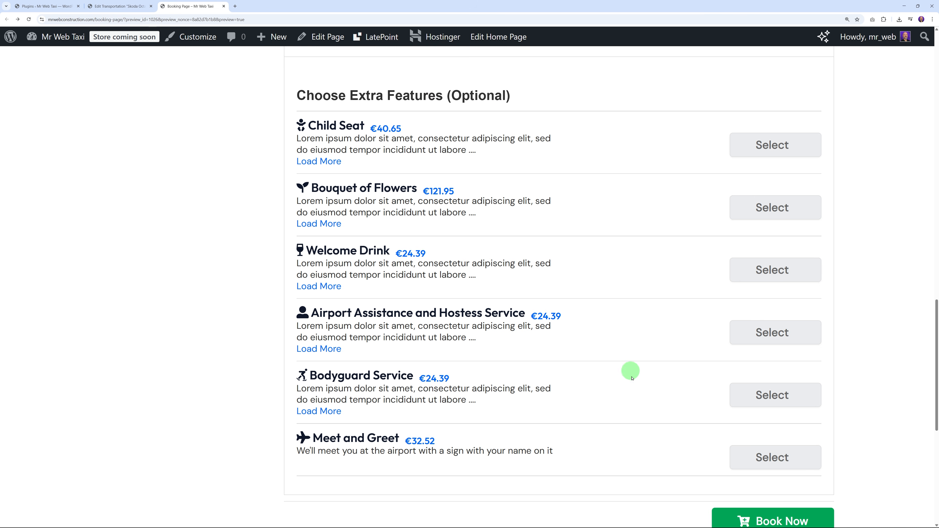
pyautogui.click(802, 455)
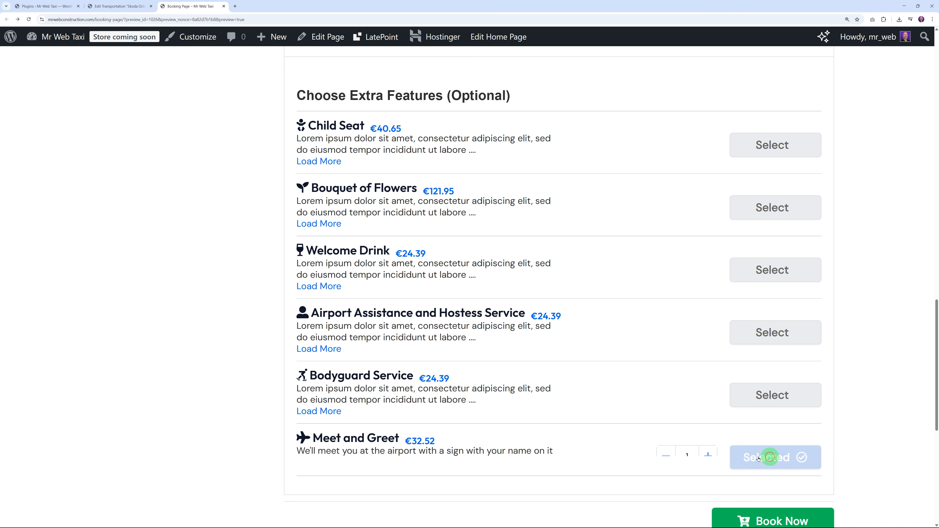
pyautogui.scroll(-2, 620, 345)
pyautogui.scroll(-2, 620, 347)
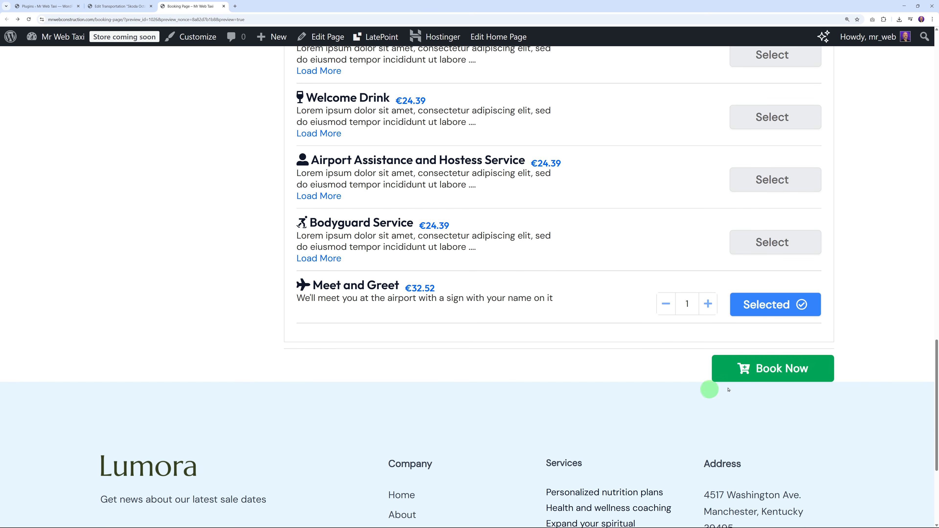
pyautogui.click(793, 370)
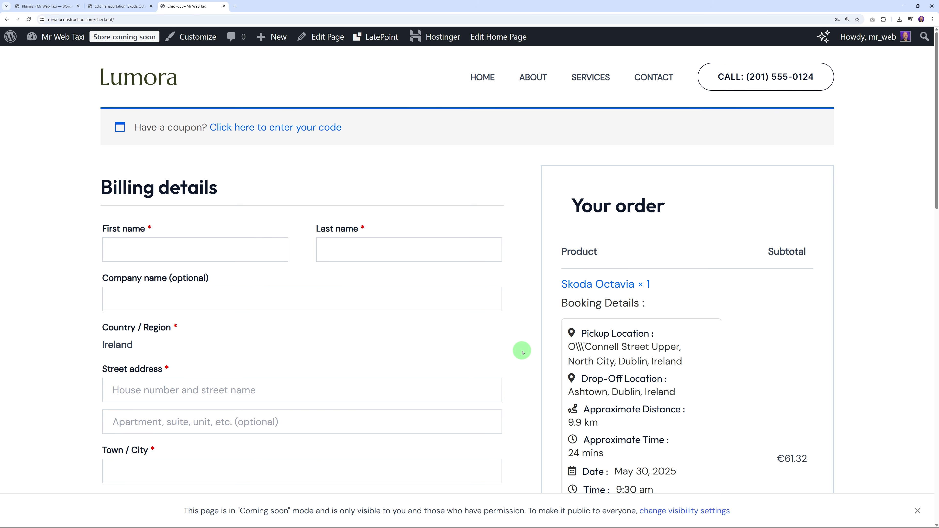
# Step: Review the prefilled billing and test card fields, then place the €61.32 Skoda Octavia order
pyautogui.scroll(-2, 523, 353)
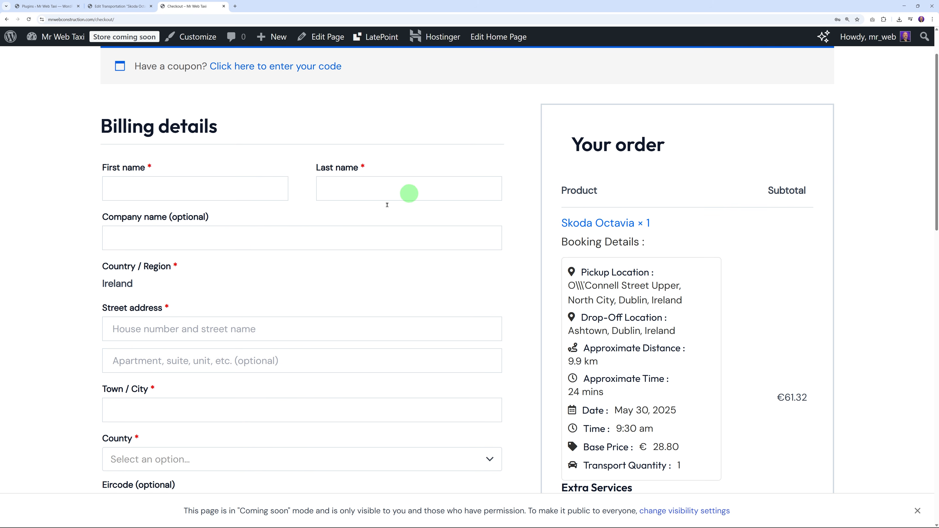
pyautogui.scroll(-5, 333, 344)
pyautogui.scroll(-5, 370, 370)
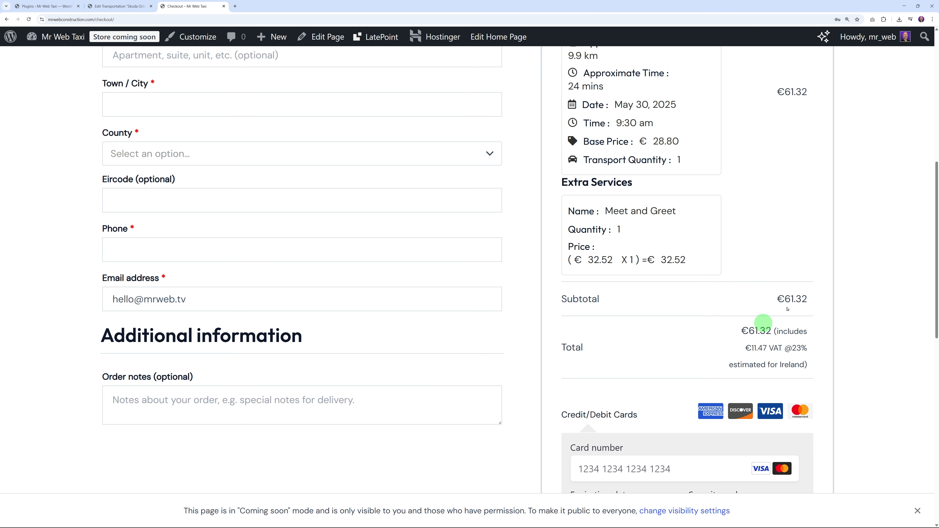
pyautogui.scroll(4, 546, 364)
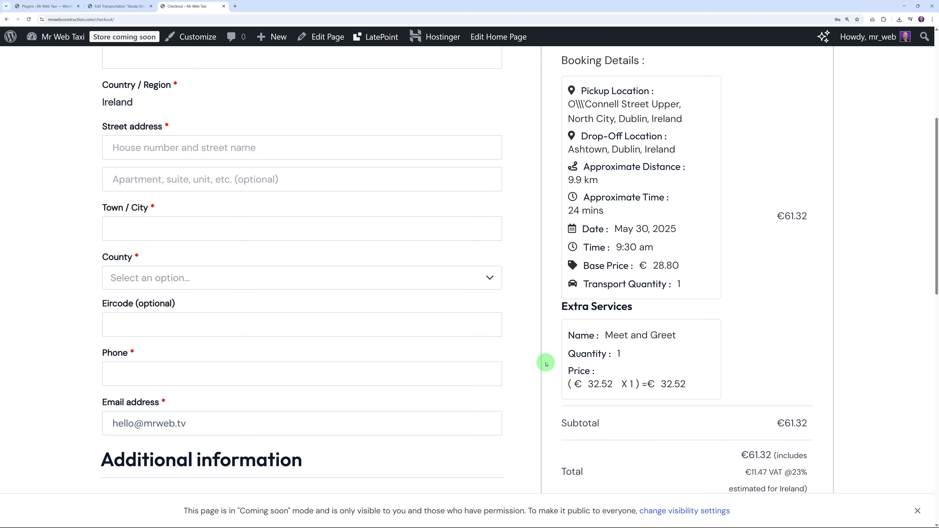
pyautogui.scroll(7, 547, 364)
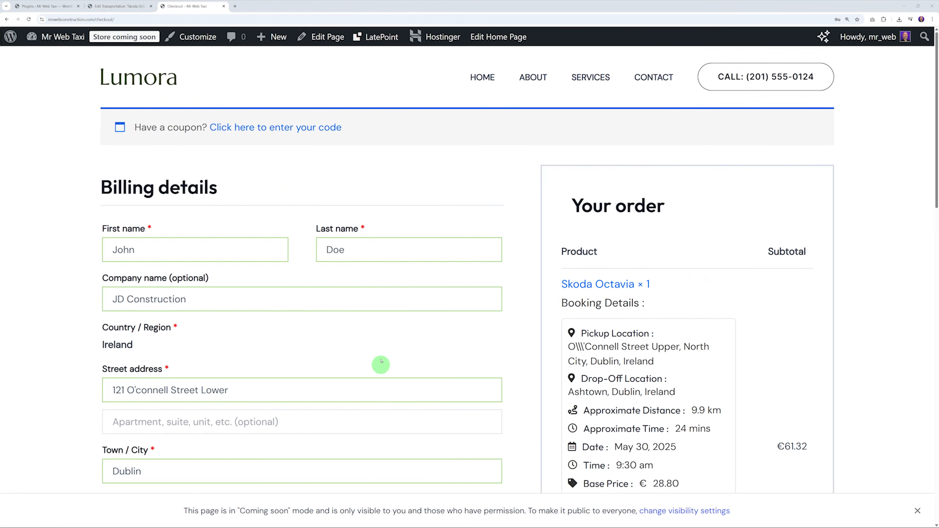
pyautogui.scroll(-8, 379, 359)
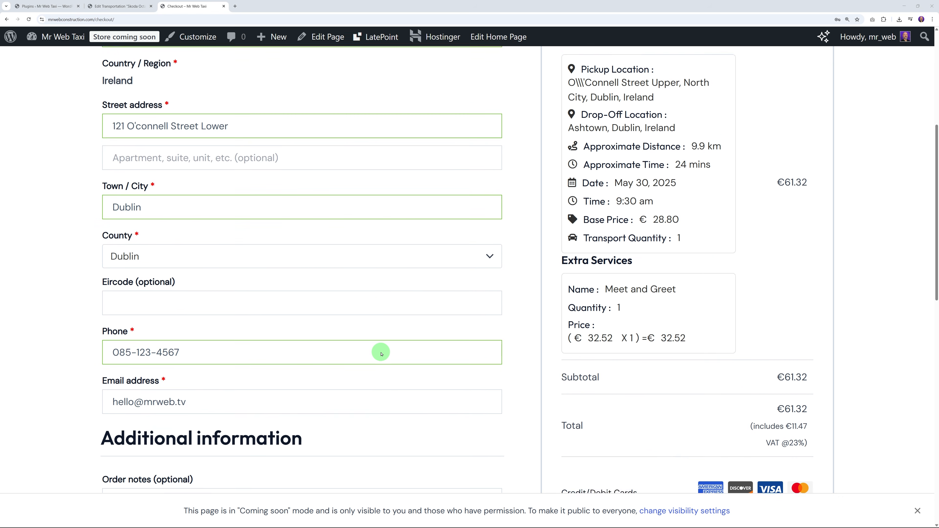
pyautogui.scroll(-8, 381, 354)
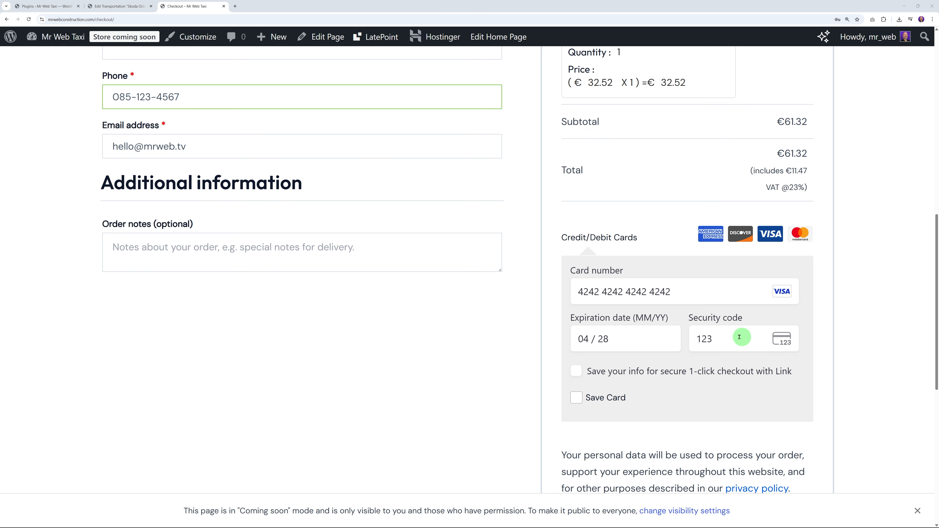
pyautogui.scroll(-2, 751, 399)
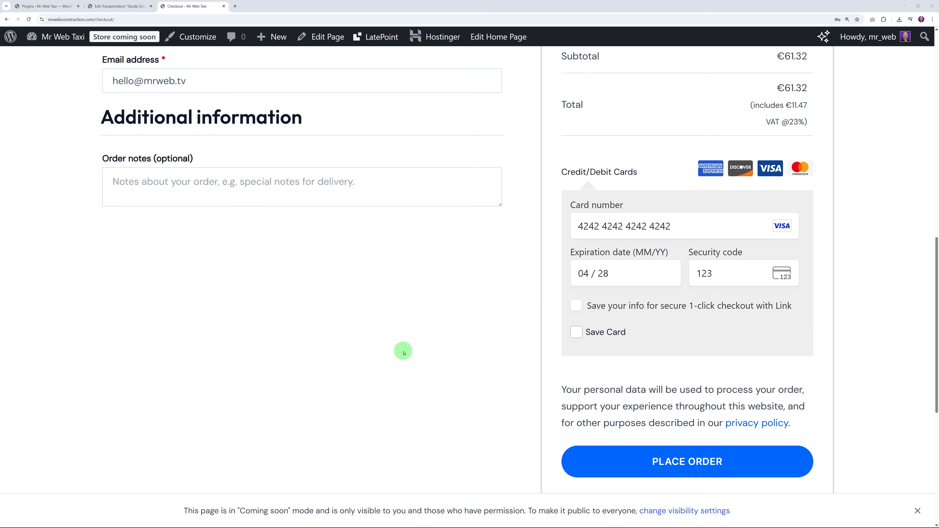
pyautogui.scroll(-2, 404, 353)
pyautogui.click(682, 374)
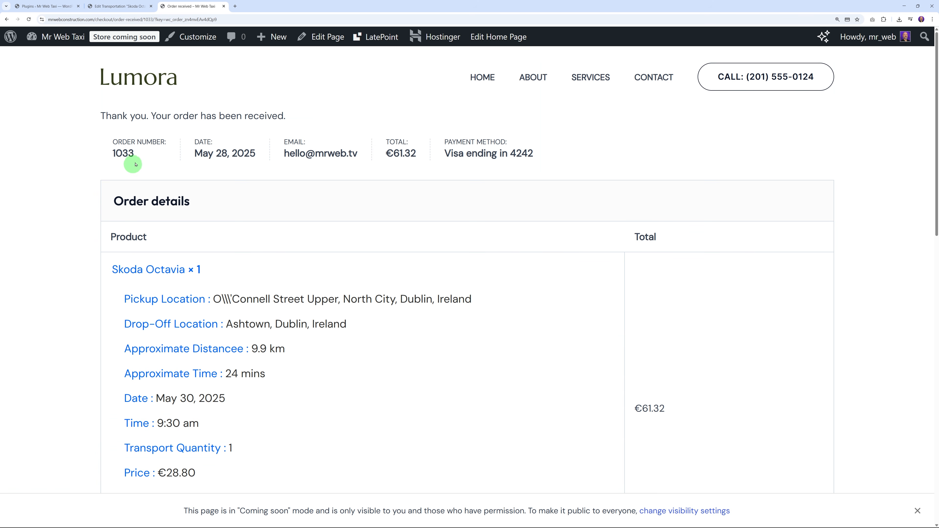
# Step: Scroll through the order-received page showing €28.80 ride, €32.52 Meet and Greet, €61.32 total
pyautogui.scroll(-2, 121, 132)
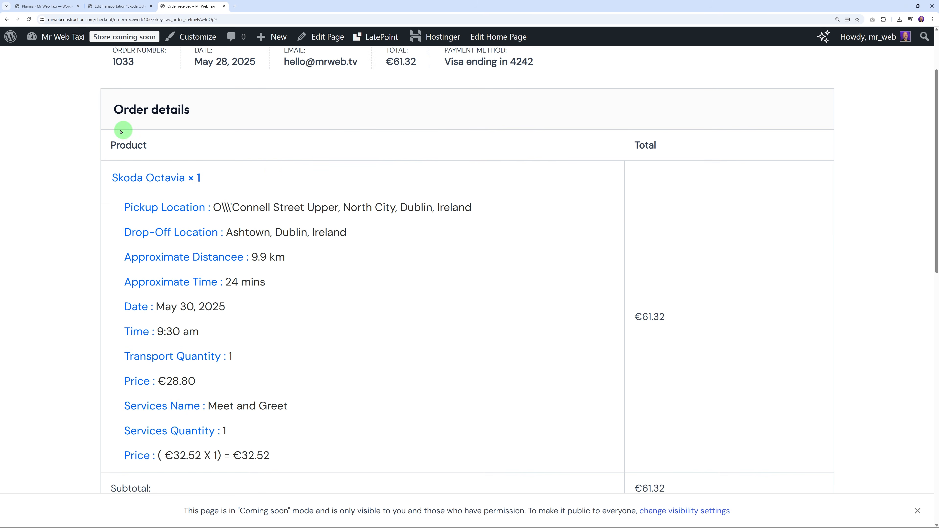
pyautogui.scroll(-2, 444, 164)
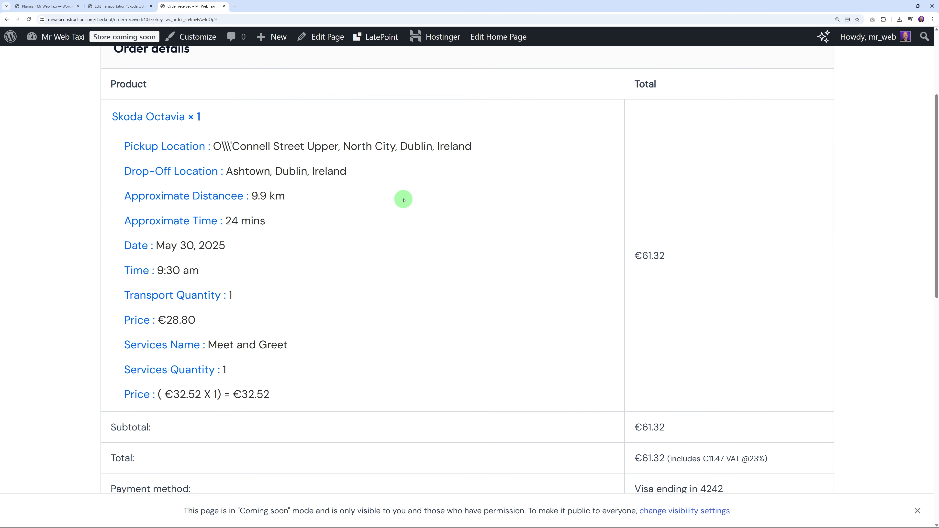
pyautogui.scroll(-1, 286, 244)
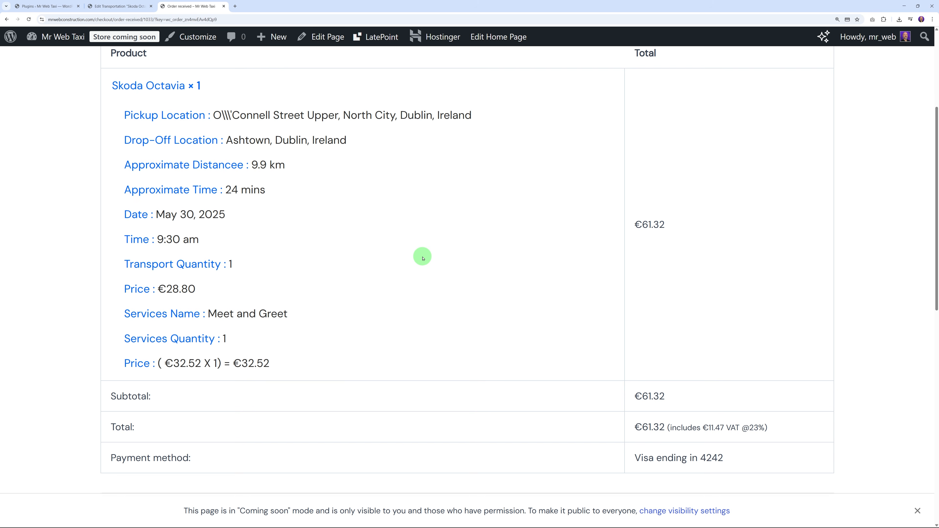
pyautogui.scroll(-3, 422, 259)
pyautogui.scroll(8, 442, 325)
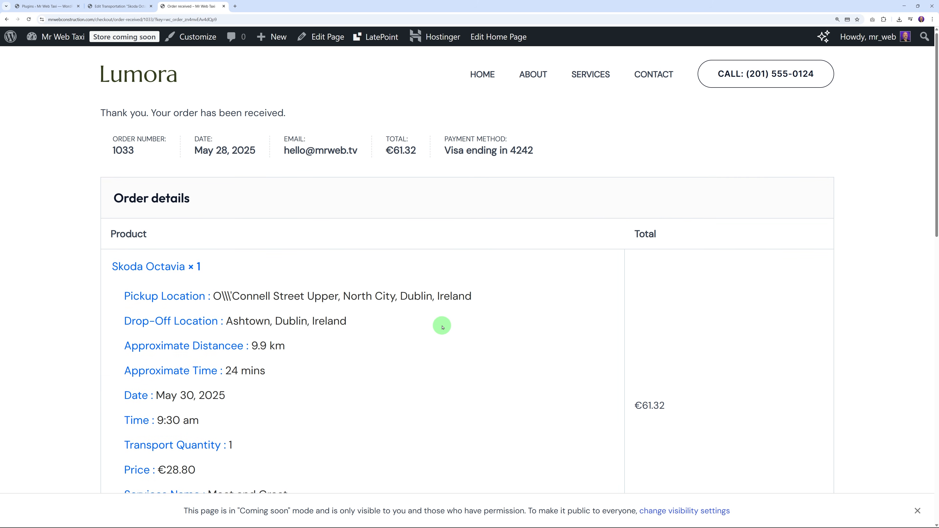
# Step: Go to the admin dashboard and open the WooCommerce Orders list
pyautogui.click(120, 6)
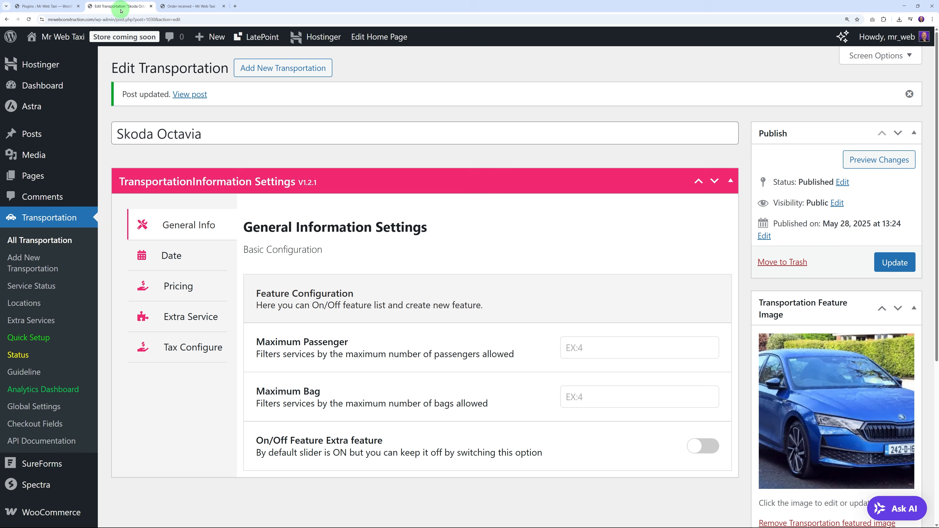
pyautogui.click(47, 89)
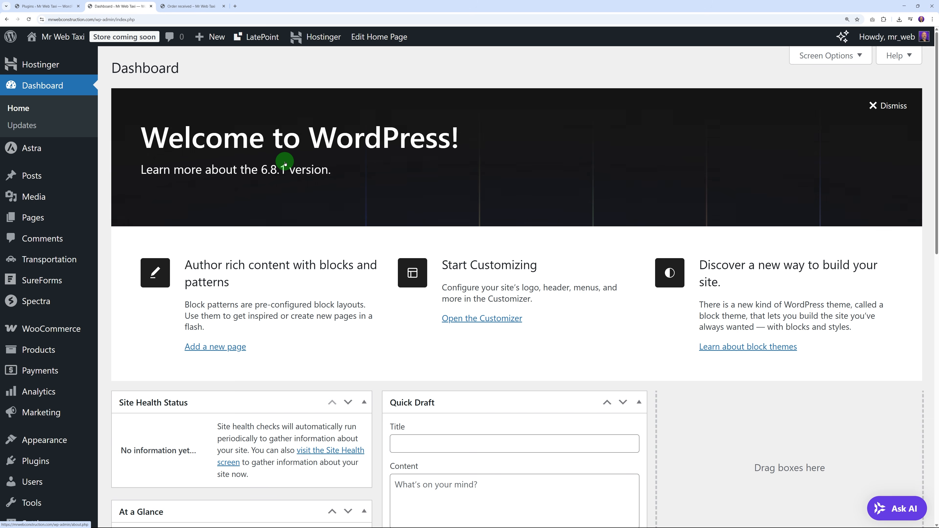
pyautogui.moveTo(52, 327)
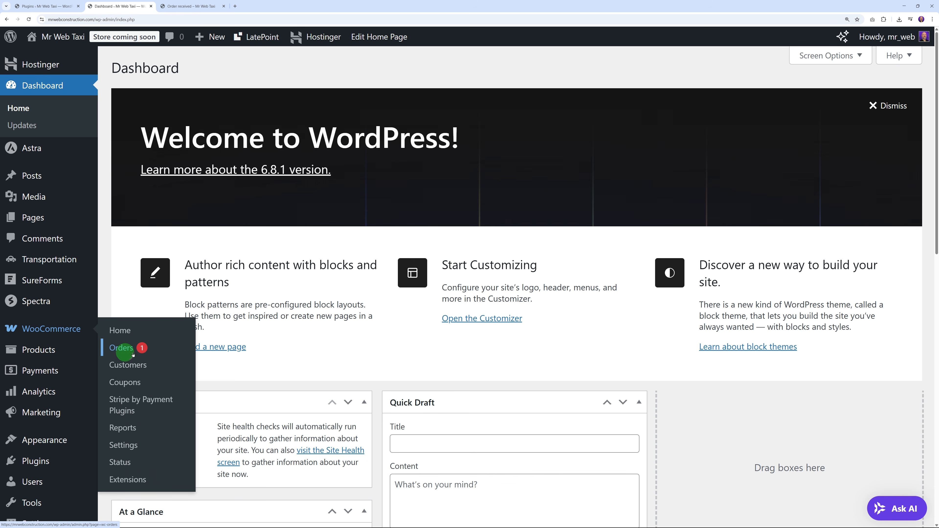
pyautogui.click(140, 352)
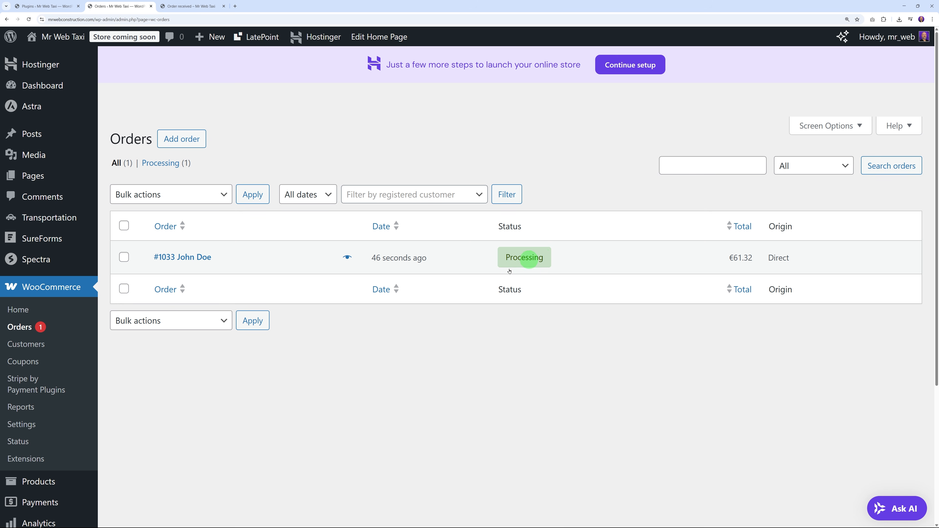
# Step: Open the new taxi order and review its billing details and Stripe payment notes
pyautogui.click(196, 258)
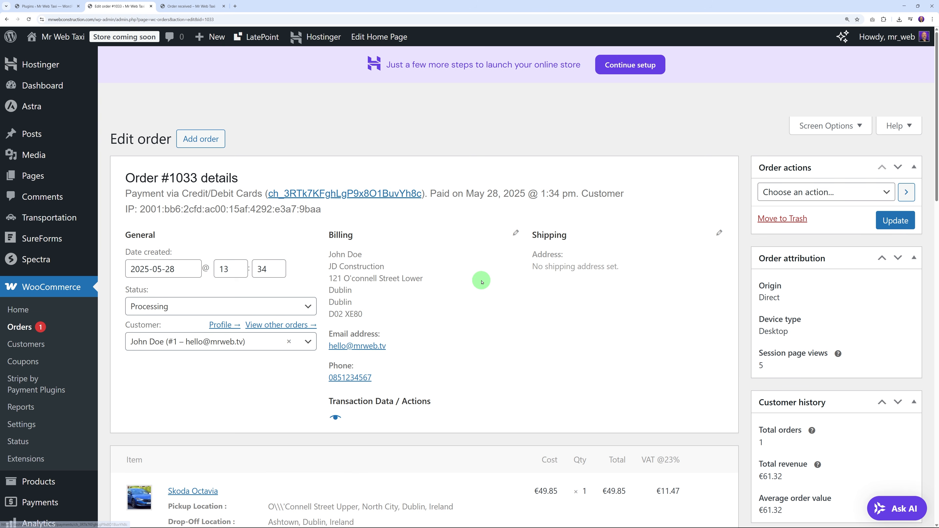
pyautogui.scroll(-4, 497, 304)
pyautogui.scroll(-4, 497, 304)
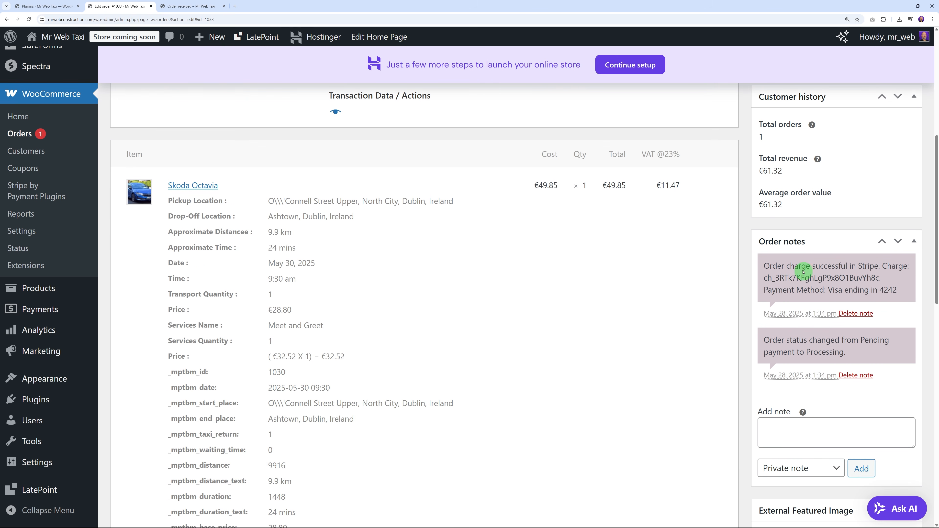
pyautogui.scroll(6, 661, 373)
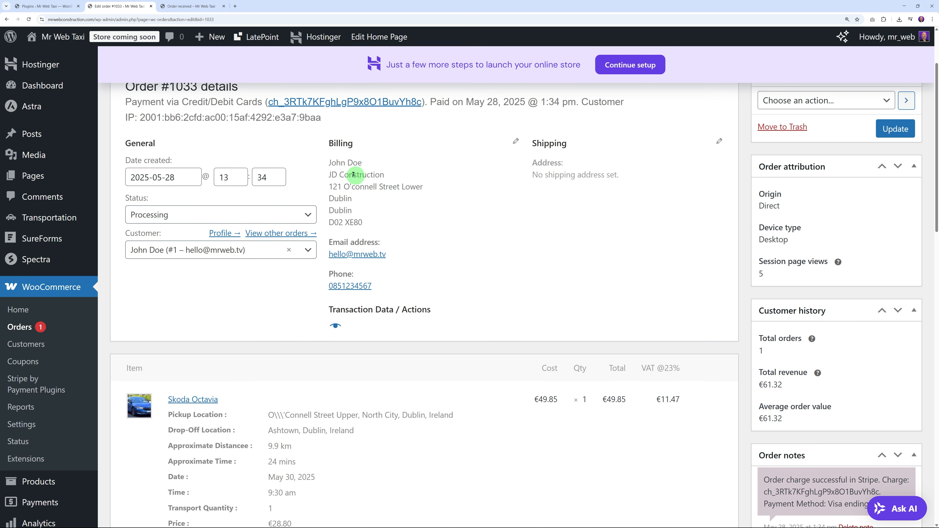
pyautogui.scroll(-7, 360, 218)
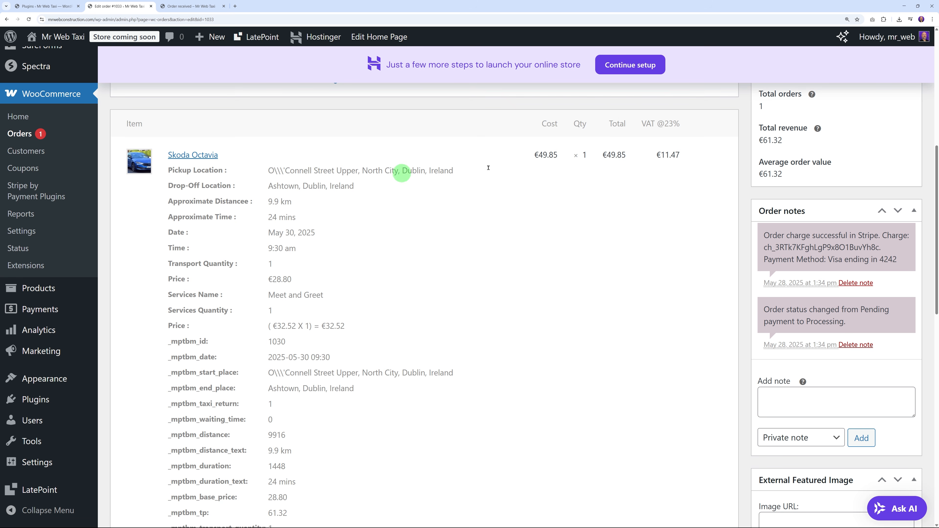
pyautogui.scroll(9, 637, 376)
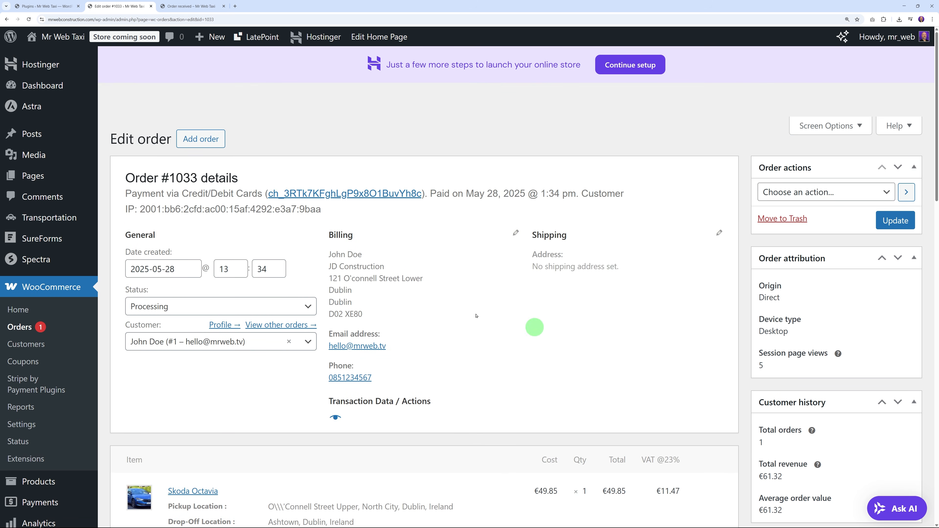
# Step: Change order #1033's status to Completed, update it, and return to the Orders list
pyautogui.click(305, 309)
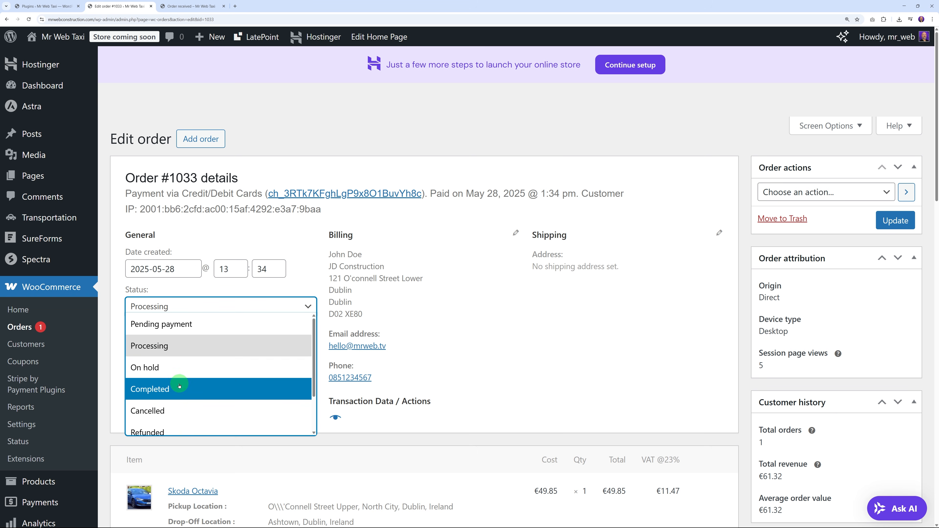
pyautogui.click(180, 387)
pyautogui.click(898, 223)
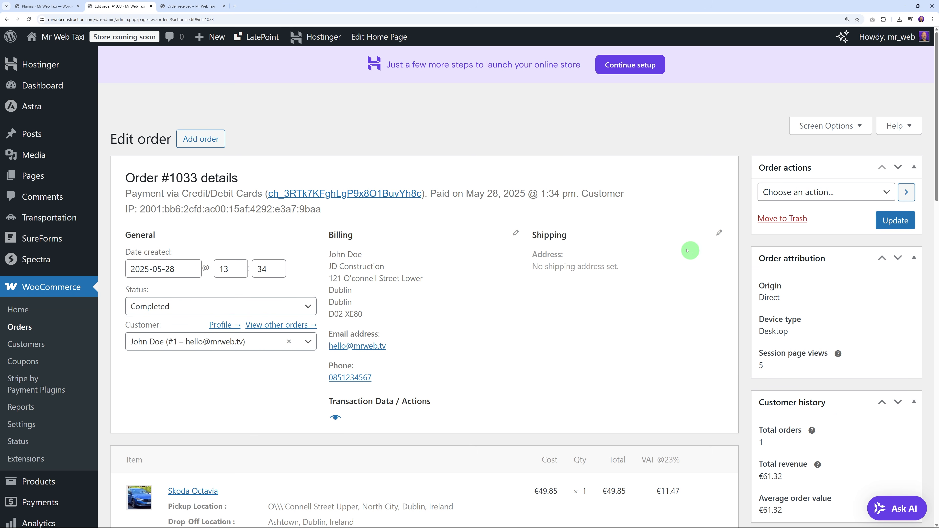
pyautogui.click(21, 327)
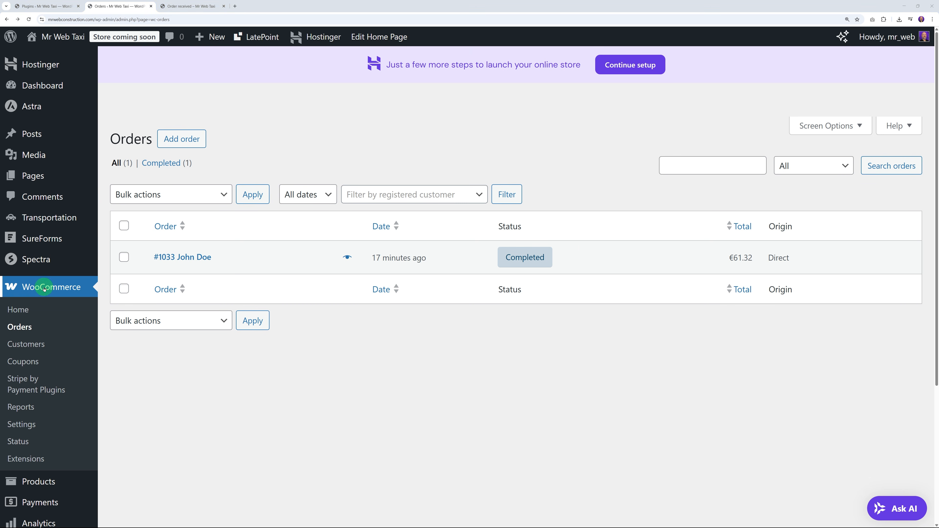
# Step: Open the Credit Cards (Stripe) gateway under WooCommerce Settings > Payments
pyautogui.click(23, 424)
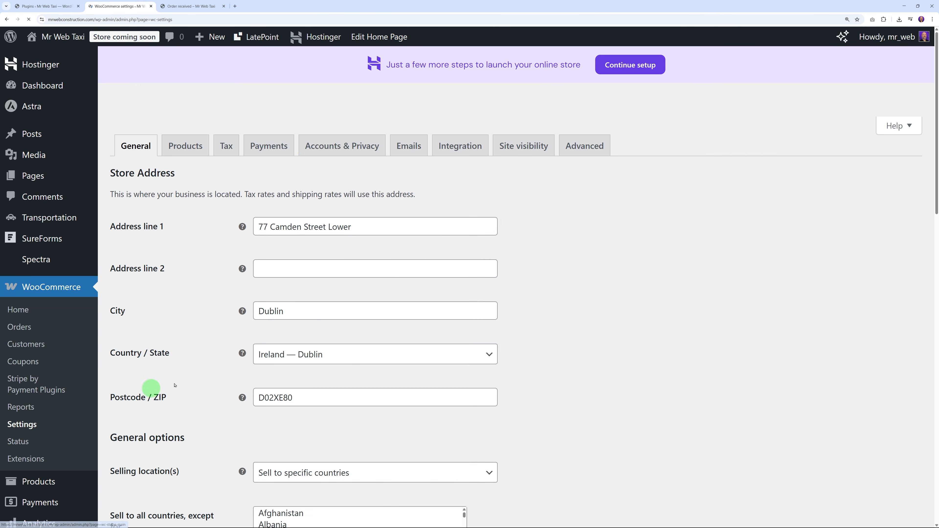
pyautogui.click(269, 144)
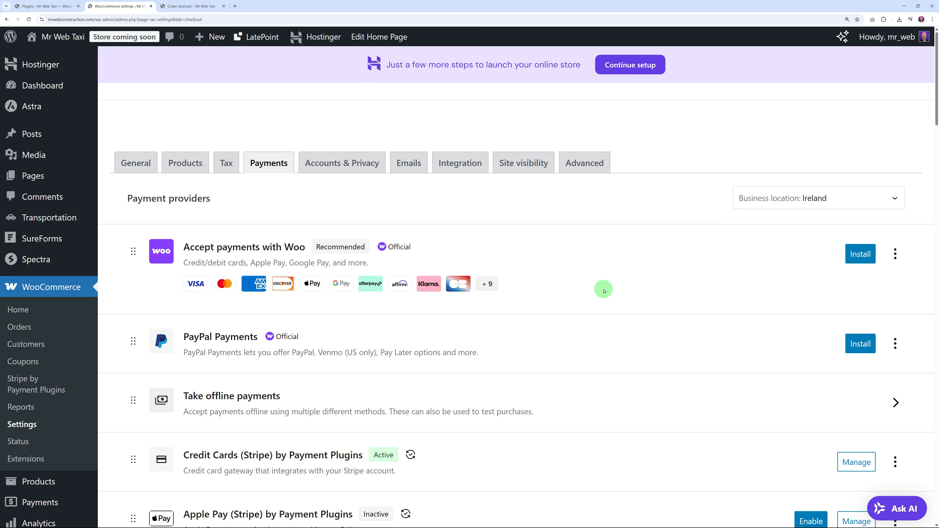
pyautogui.scroll(-5, 601, 290)
pyautogui.click(868, 250)
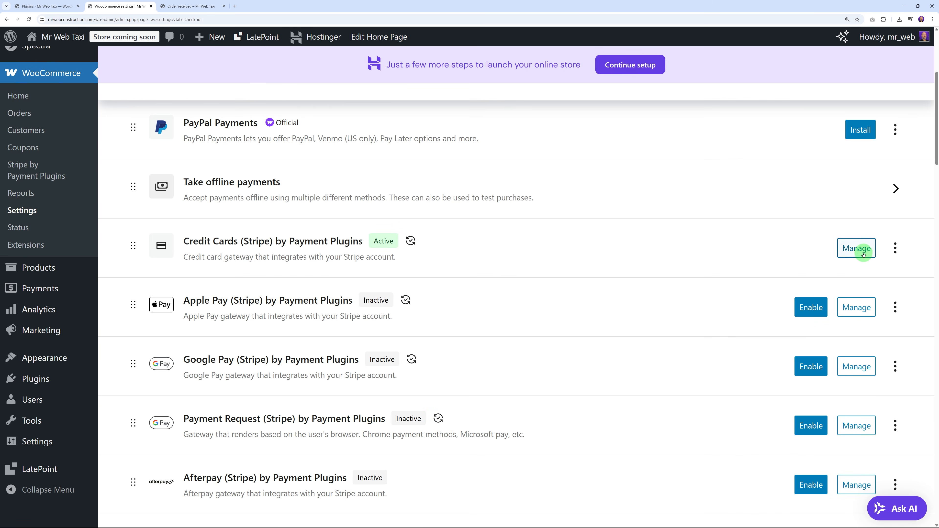
pyautogui.scroll(-5, 591, 276)
pyautogui.scroll(3, 610, 277)
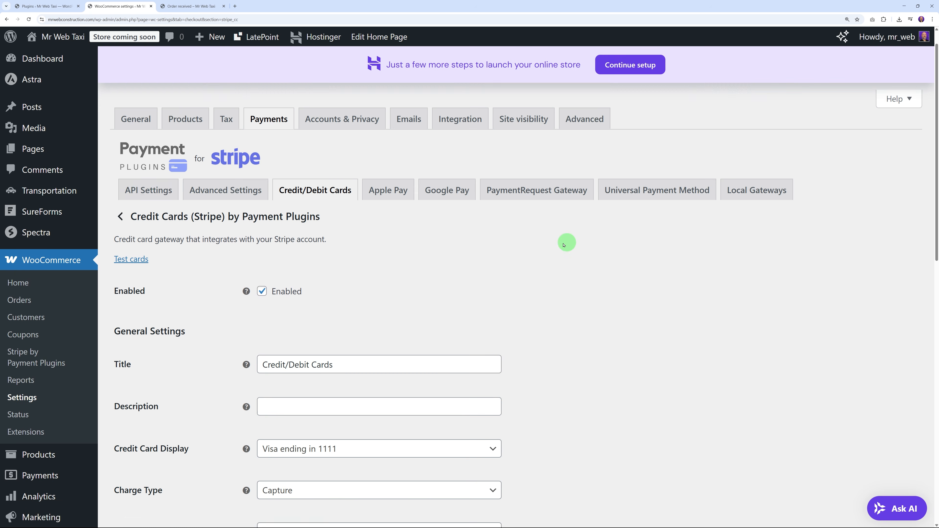
# Step: Set the Stripe API Settings mode from Test to Live and save changes
pyautogui.click(150, 217)
pyautogui.scroll(-2, 591, 328)
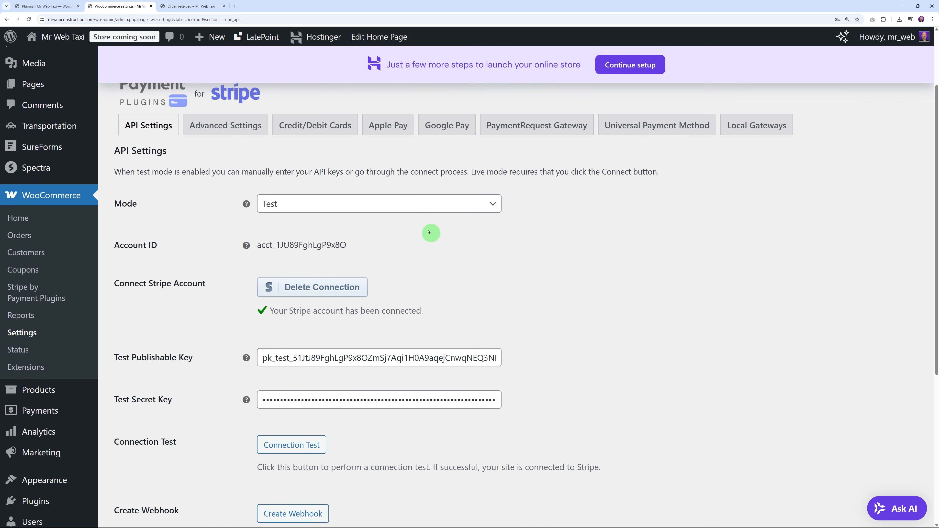
pyautogui.click(427, 203)
pyautogui.click(414, 243)
pyautogui.scroll(-5, 592, 277)
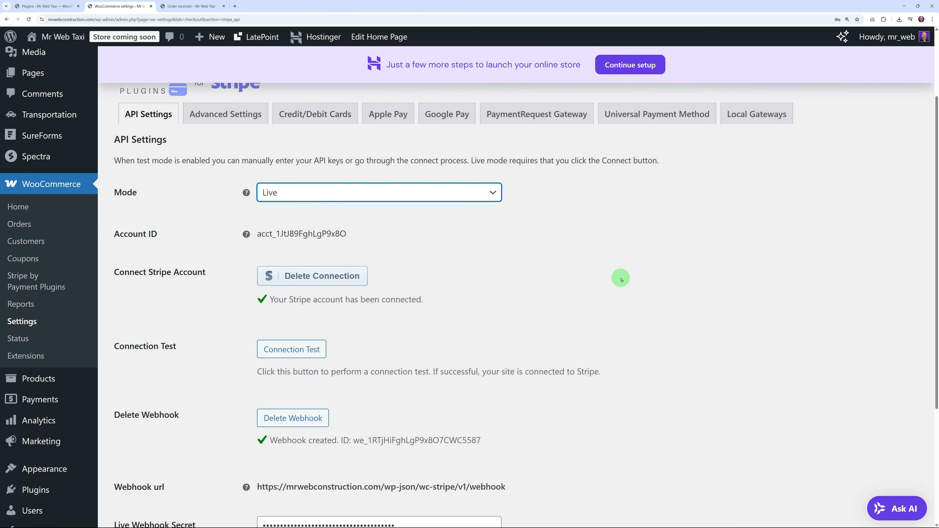
pyautogui.click(173, 469)
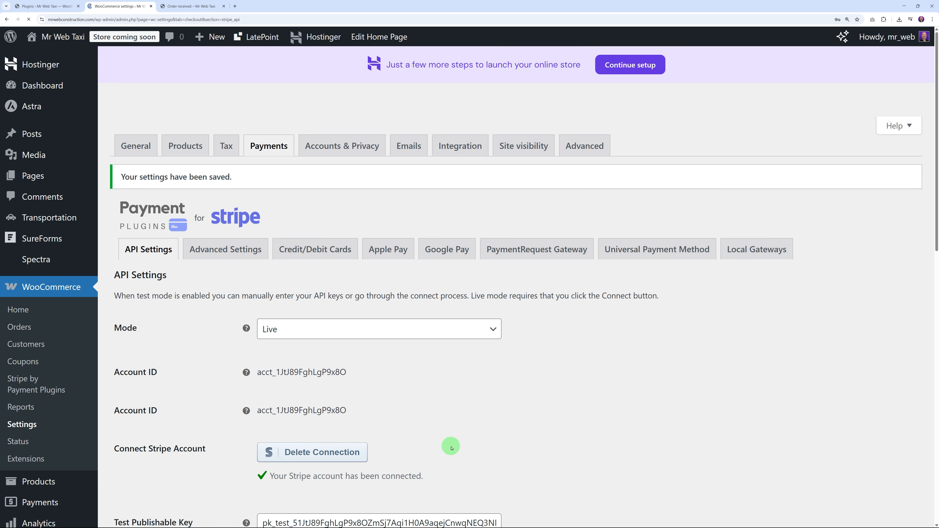
pyautogui.click(194, 8)
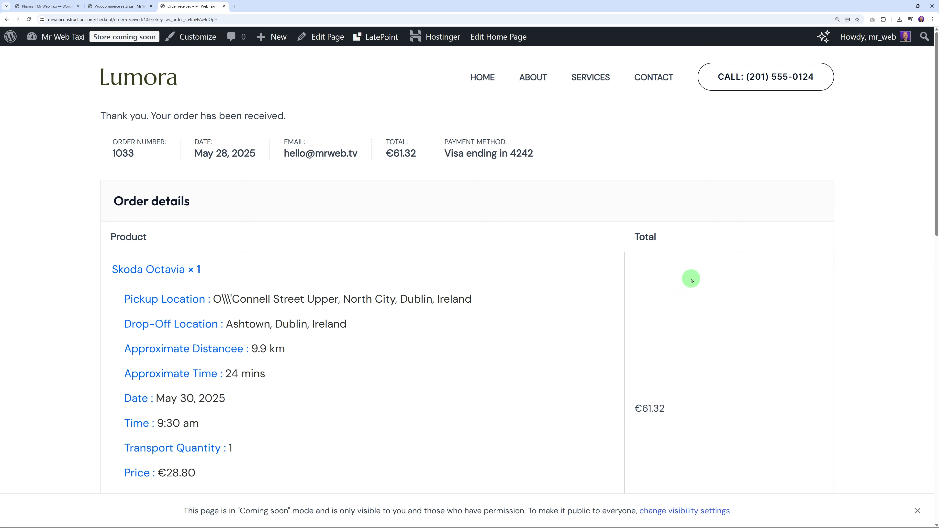
pyautogui.scroll(-1, 691, 280)
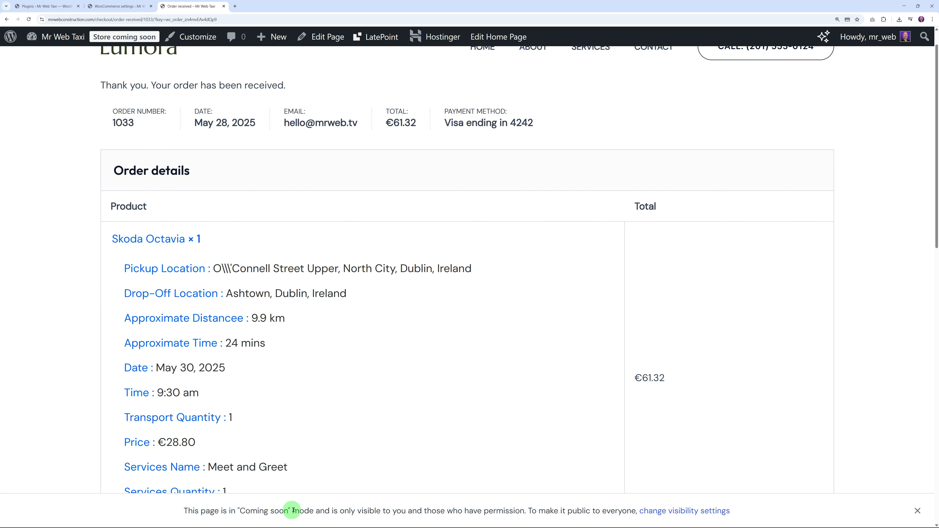
# Step: Change WooCommerce site visibility from Coming soon to Live and save it
pyautogui.click(129, 7)
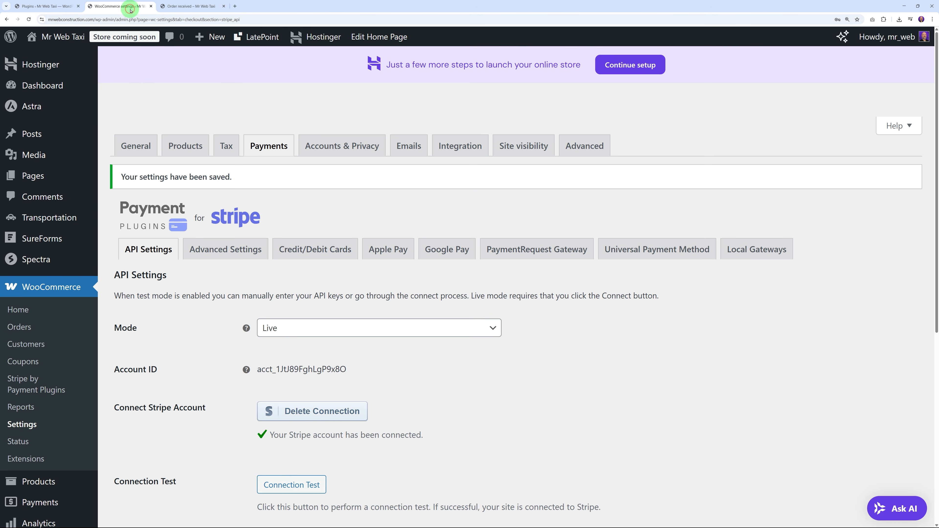
pyautogui.click(121, 37)
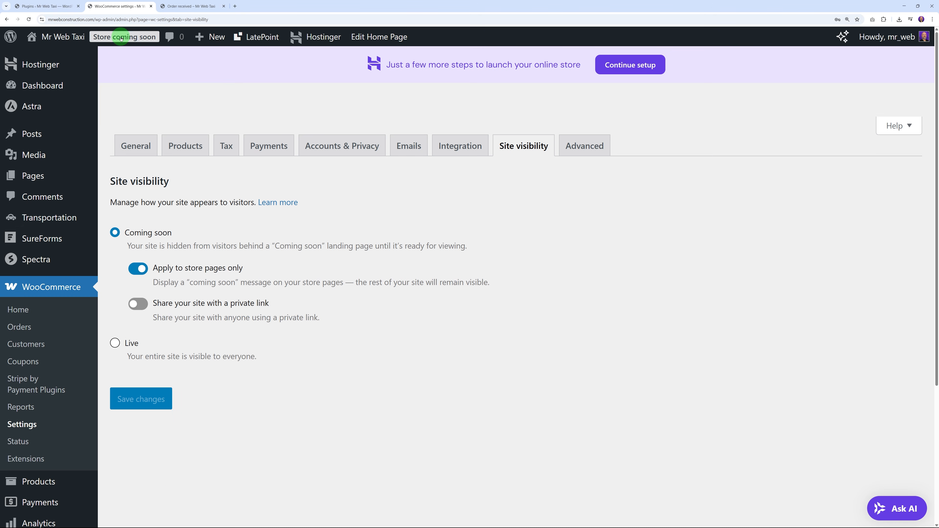
pyautogui.click(116, 344)
pyautogui.click(145, 329)
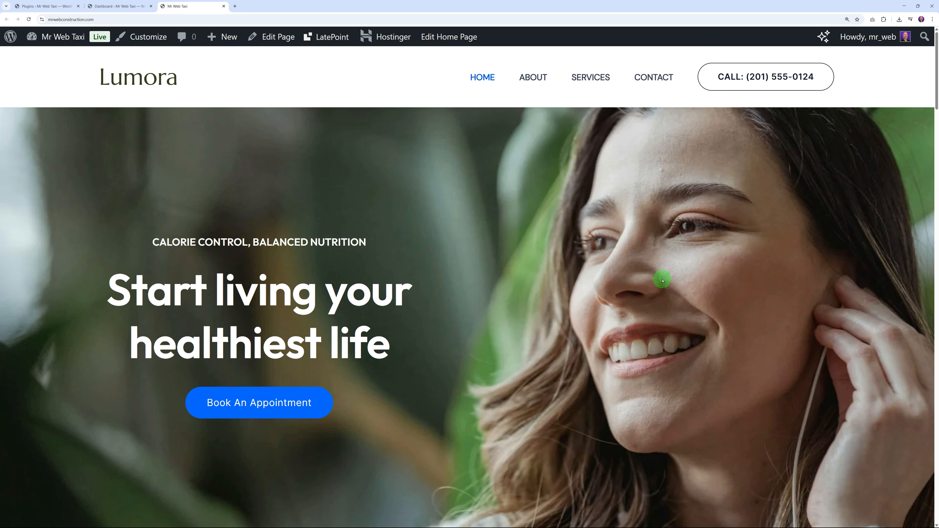
# Step: Scroll the live Lumora homepage, jumping to the booking calendar via Book An Appointment
pyautogui.scroll(-3, 419, 327)
pyautogui.click(285, 278)
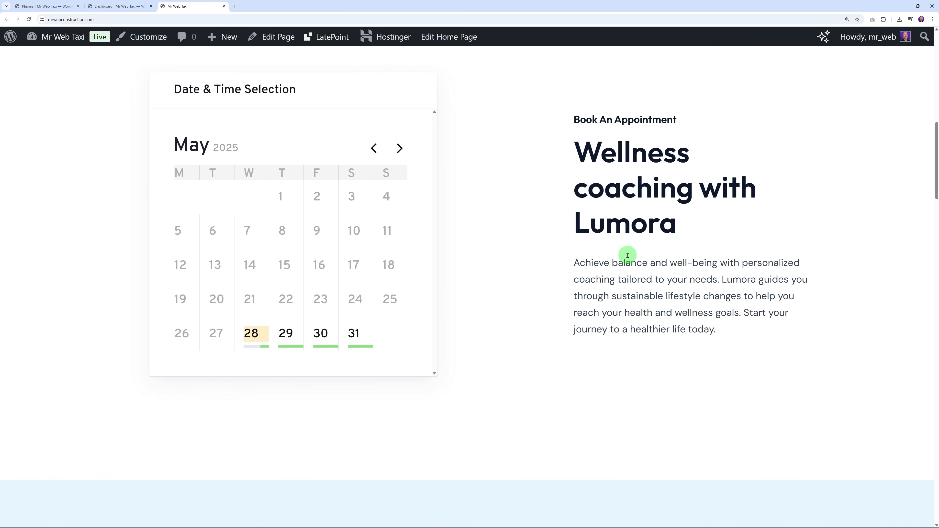
pyautogui.scroll(-10, 665, 256)
pyautogui.scroll(-8, 667, 263)
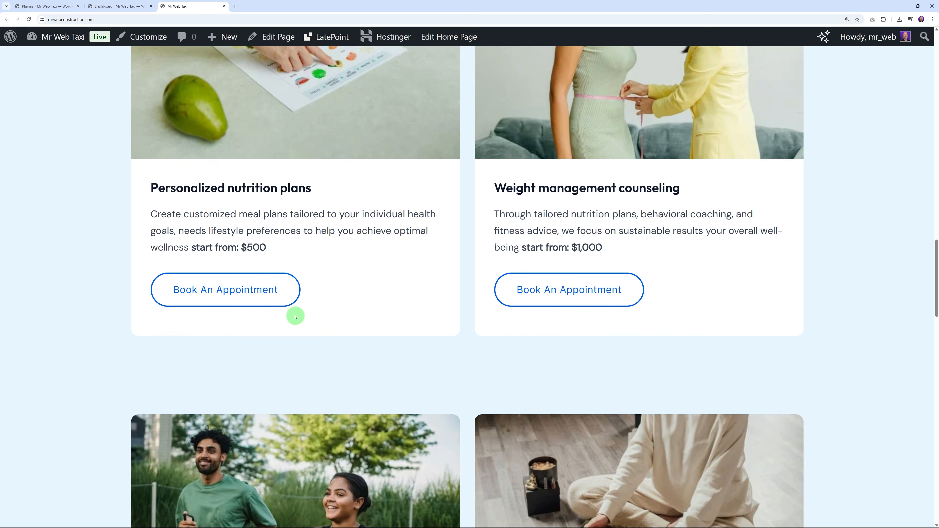
pyautogui.scroll(-8, 593, 301)
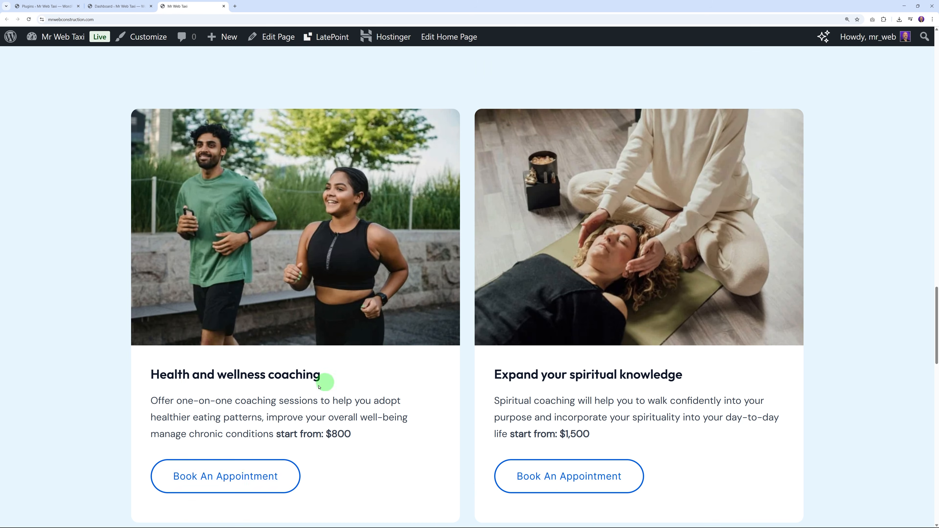
pyautogui.scroll(-15, 479, 477)
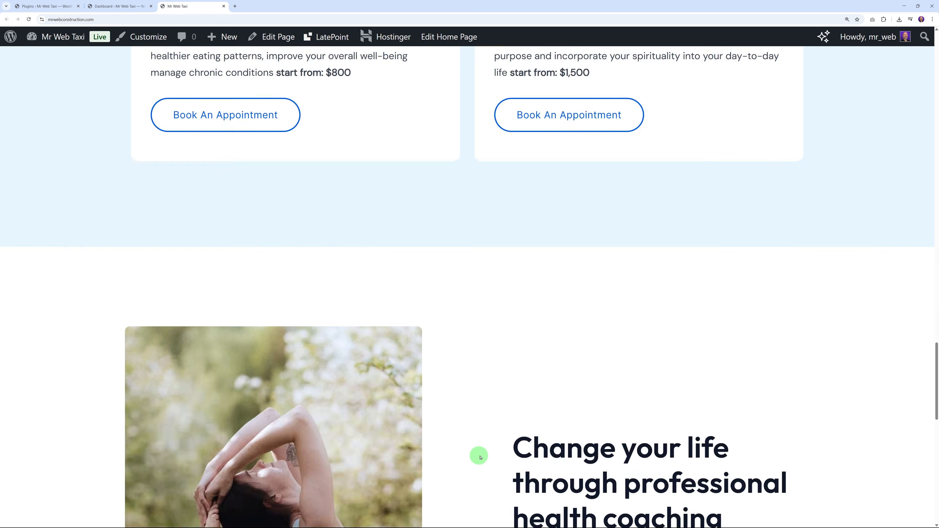
pyautogui.scroll(-10, 593, 392)
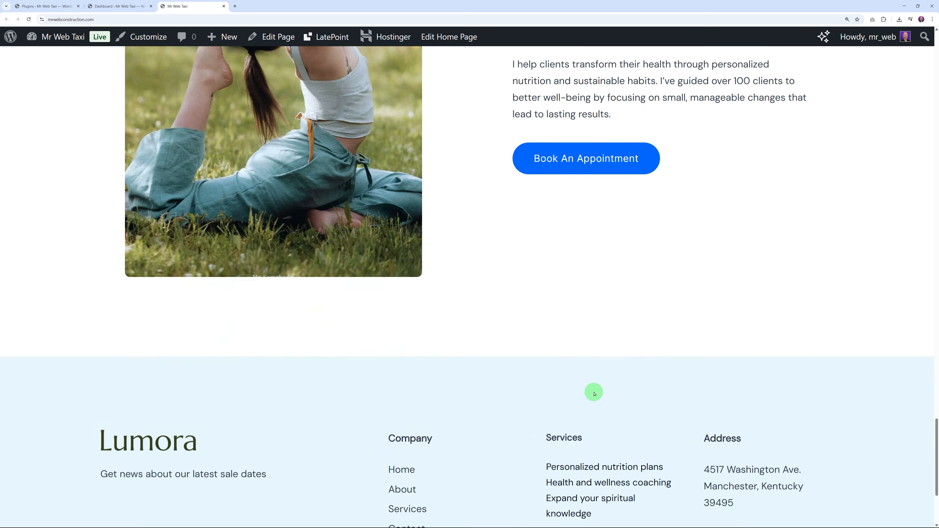
pyautogui.scroll(20, 663, 433)
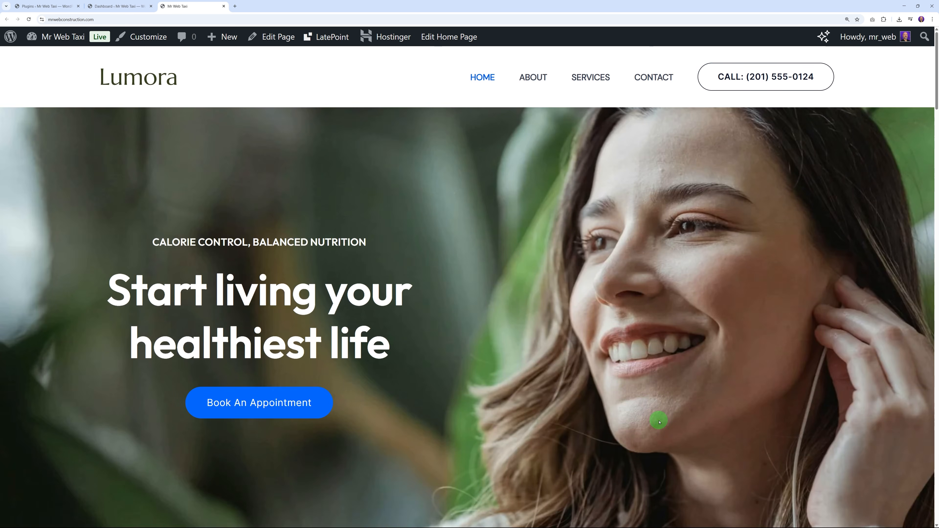
# Step: Open the Pages list in a new tab and load the Home page in the editor
pyautogui.click(124, 6)
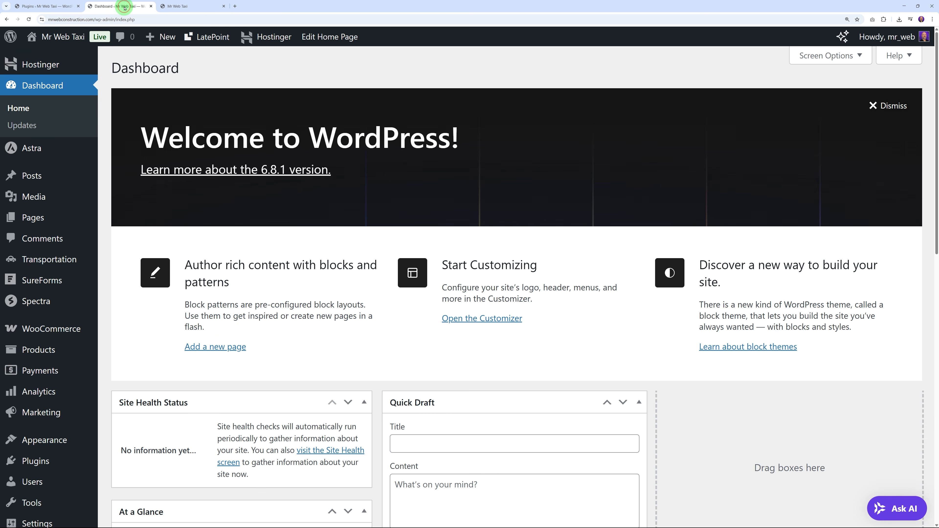
pyautogui.moveTo(35, 217)
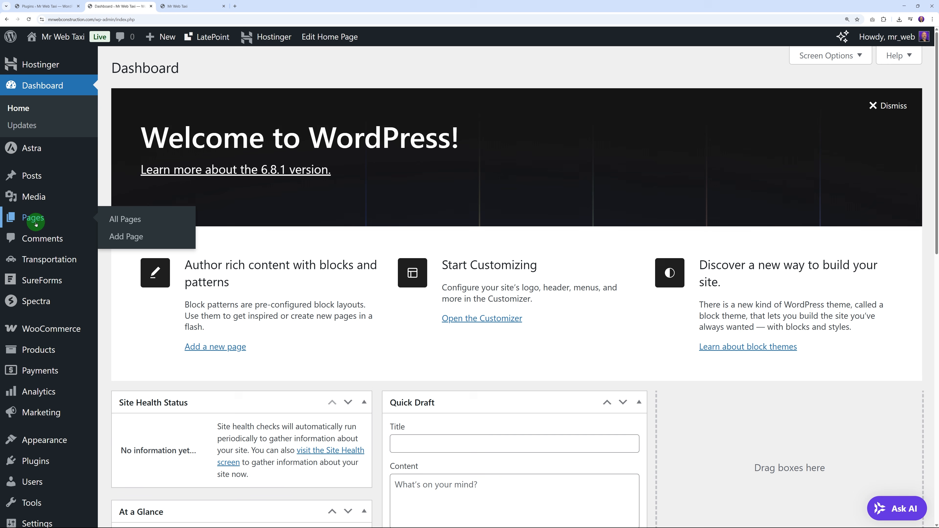
pyautogui.rightClick(117, 223)
pyautogui.click(132, 229)
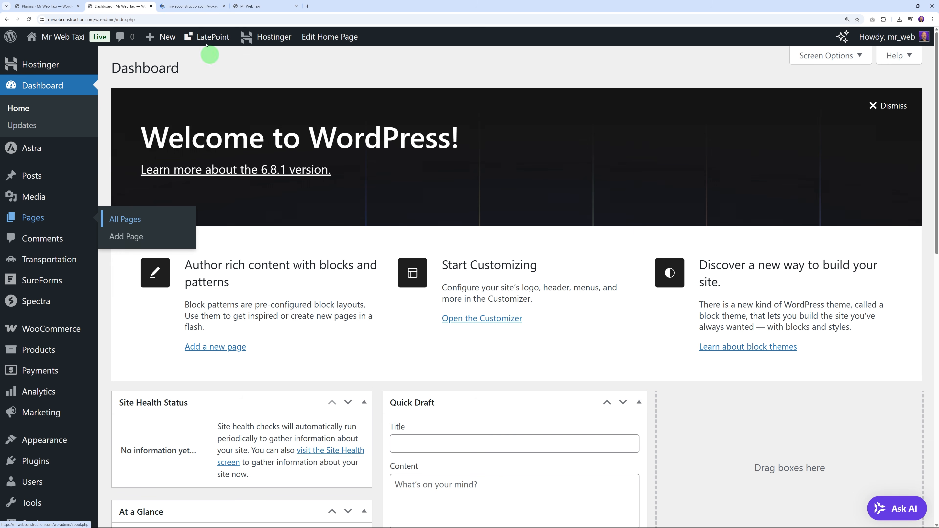
pyautogui.click(185, 6)
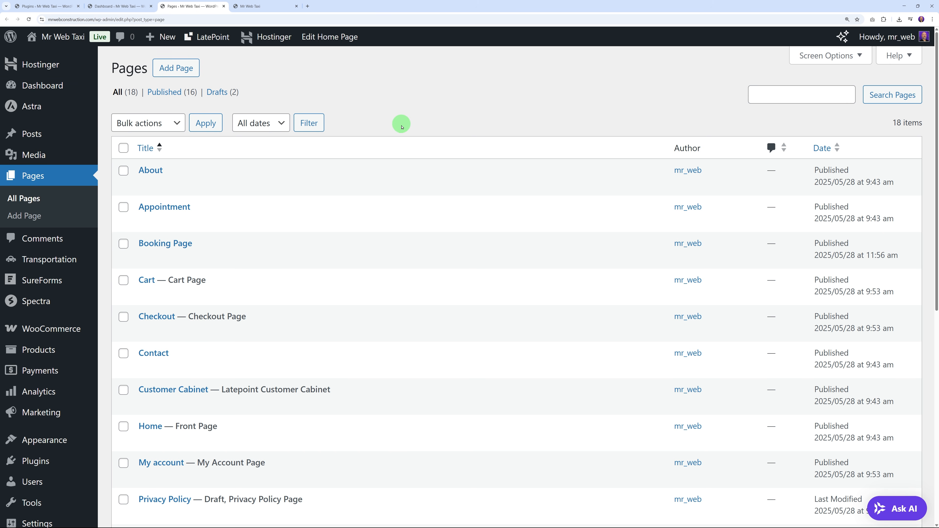
pyautogui.scroll(-4, 403, 128)
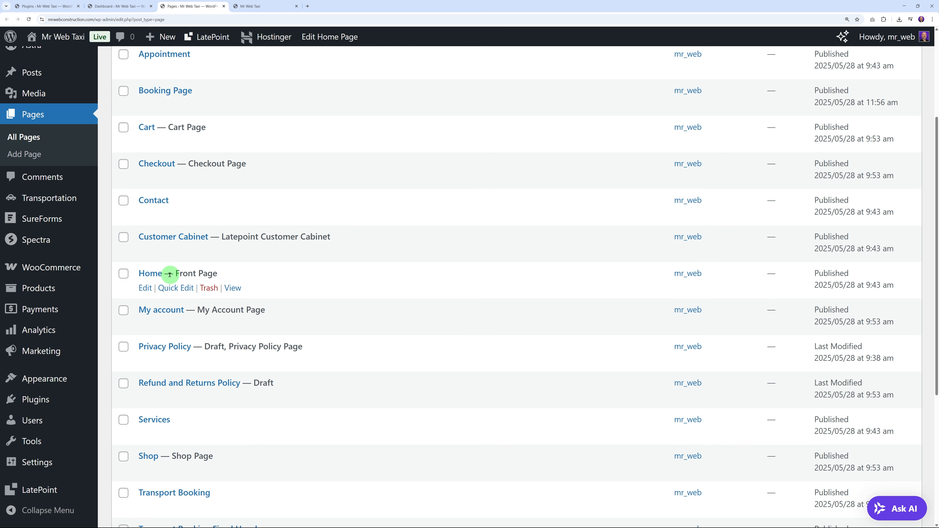
pyautogui.click(154, 278)
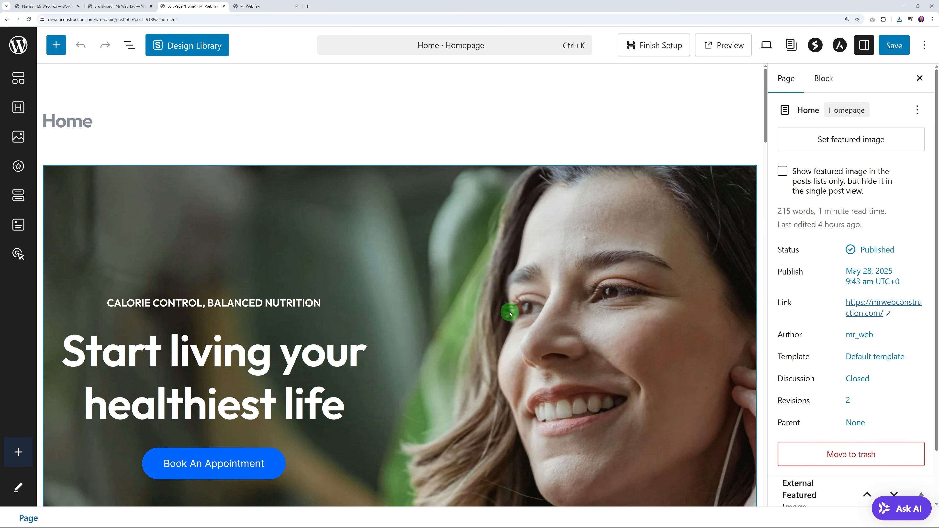
pyautogui.scroll(-2, 510, 314)
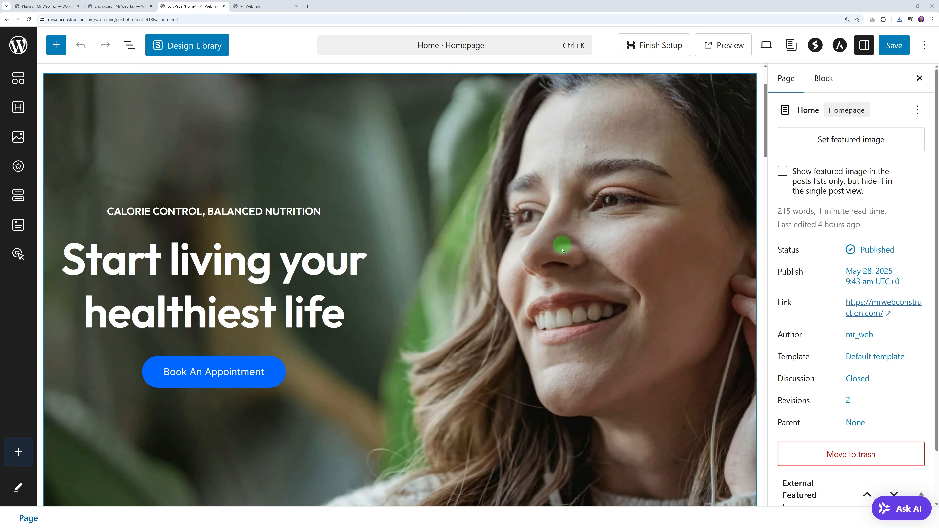
pyautogui.scroll(2, 508, 314)
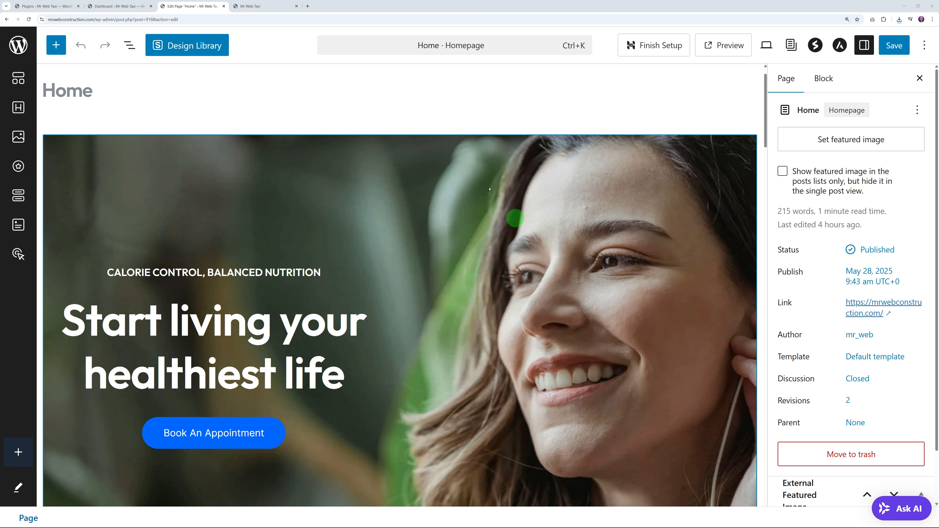
# Step: Swap the hero container background for the North-city-centre1 image, focal point 10% left, 87% top
pyautogui.click(184, 154)
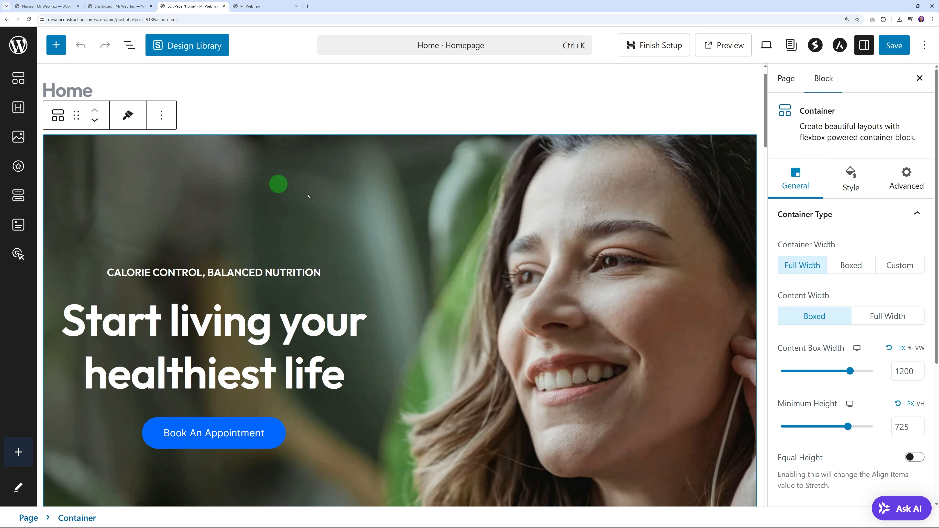
pyautogui.click(844, 186)
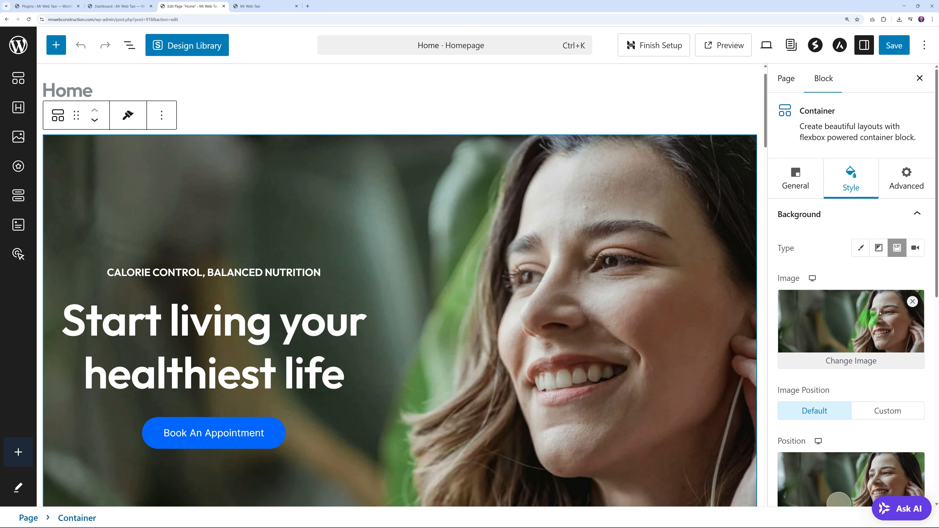
pyautogui.scroll(-2, 880, 313)
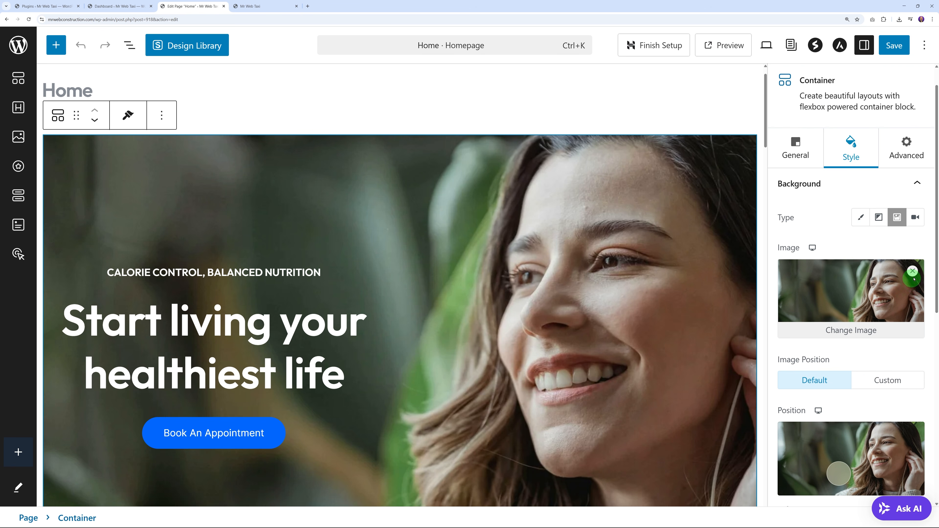
pyautogui.click(912, 272)
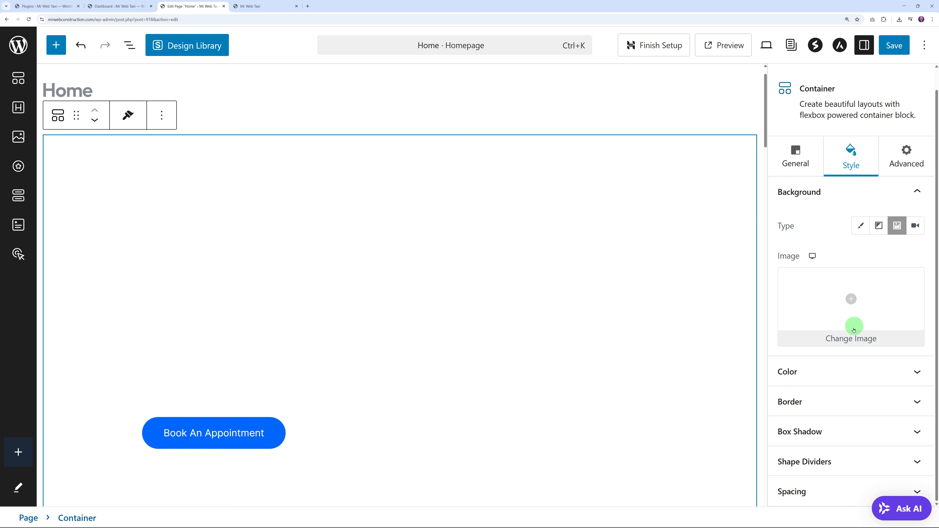
pyautogui.click(852, 301)
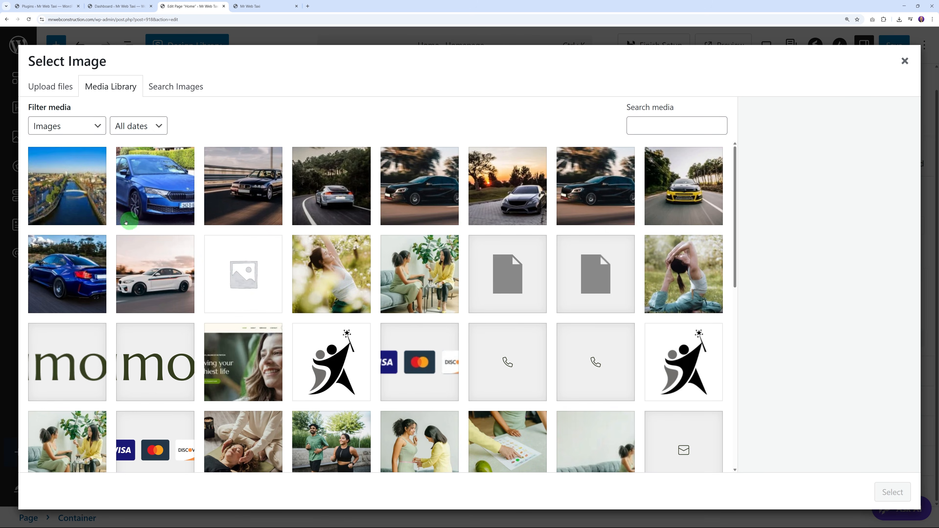
pyautogui.click(81, 210)
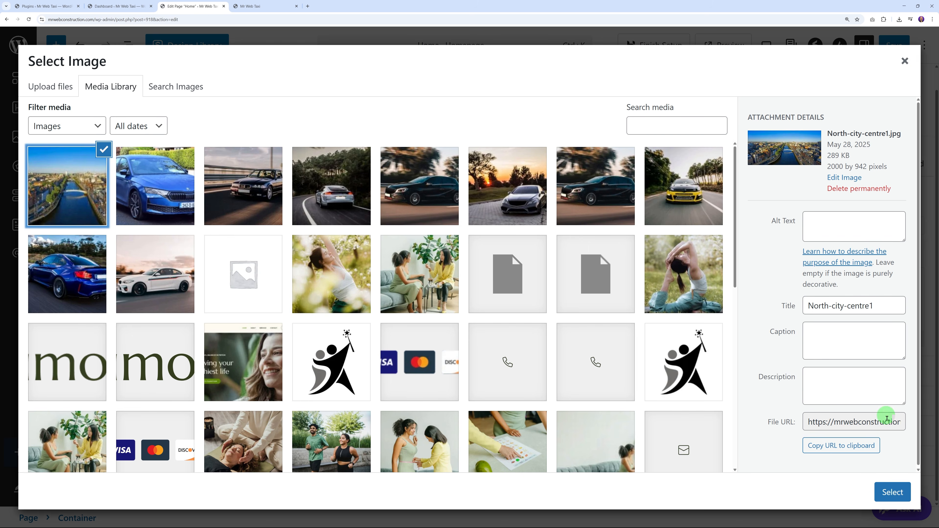
pyautogui.click(892, 492)
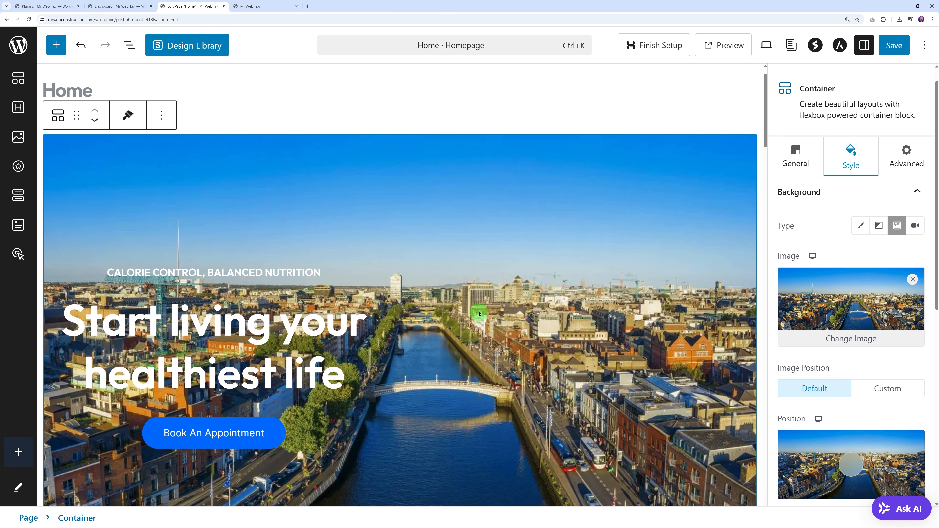
pyautogui.scroll(-3, 928, 296)
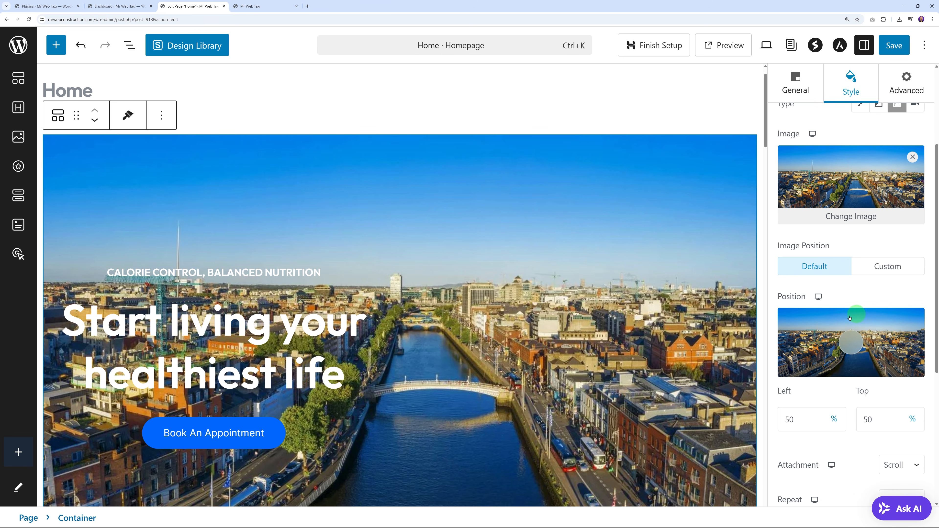
pyautogui.moveTo(849, 341); pyautogui.dragTo(793, 366)
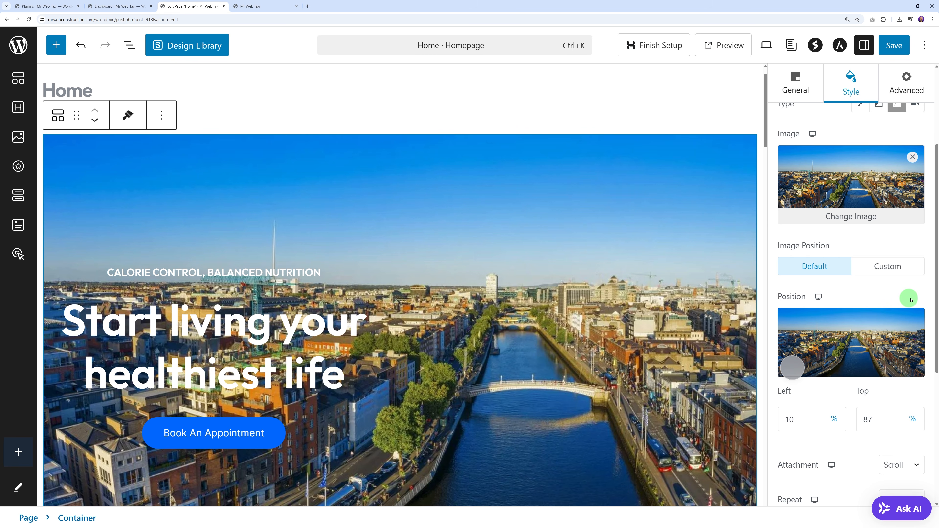
# Step: Add a dark navy colour overlay to the hero's city photo at 0.45 opacity
pyautogui.scroll(-5, 932, 299)
pyautogui.scroll(-2, 934, 301)
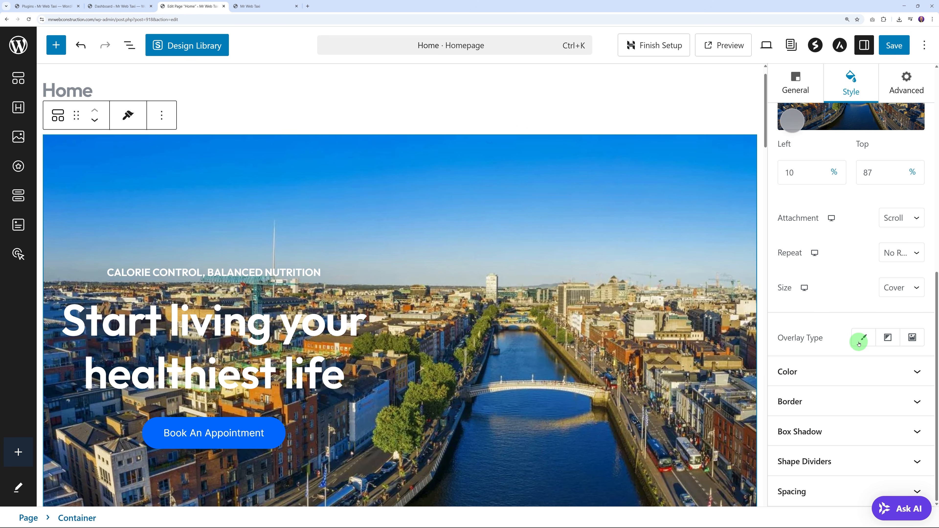
pyautogui.click(865, 338)
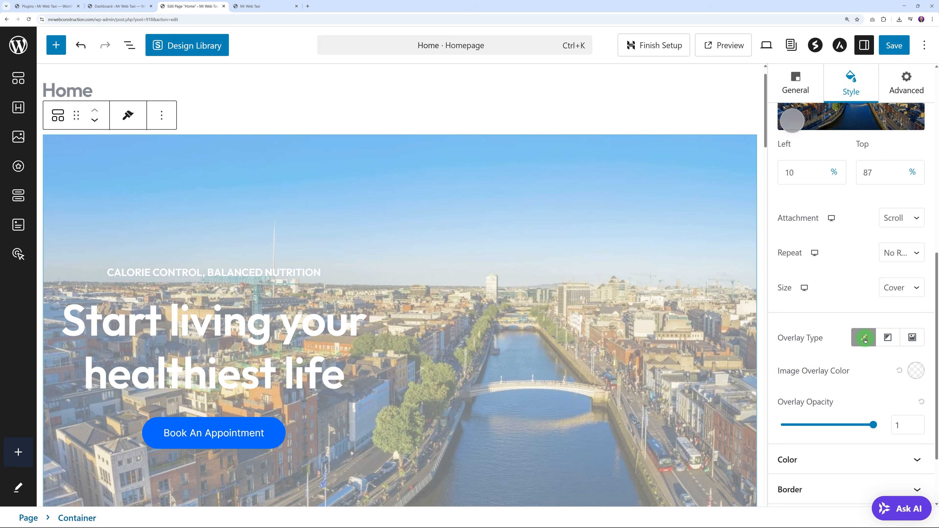
pyautogui.click(923, 378)
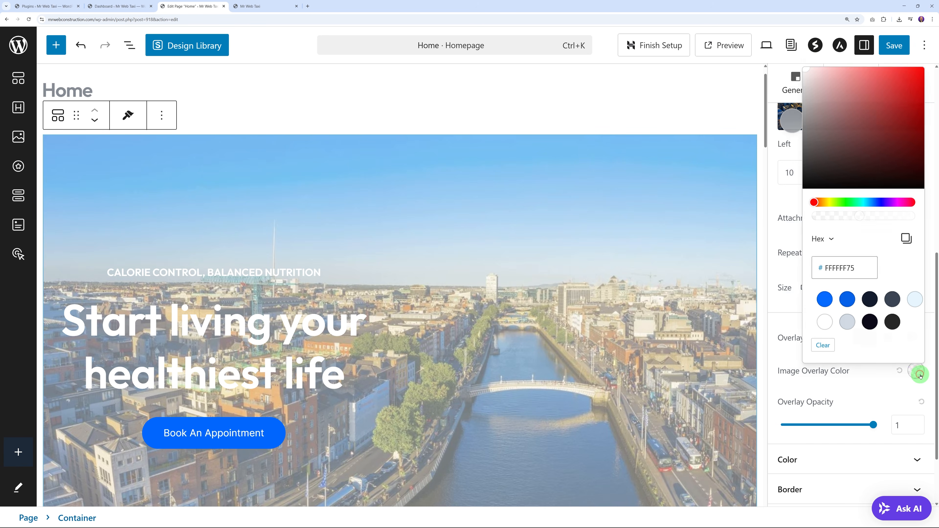
pyautogui.click(865, 293)
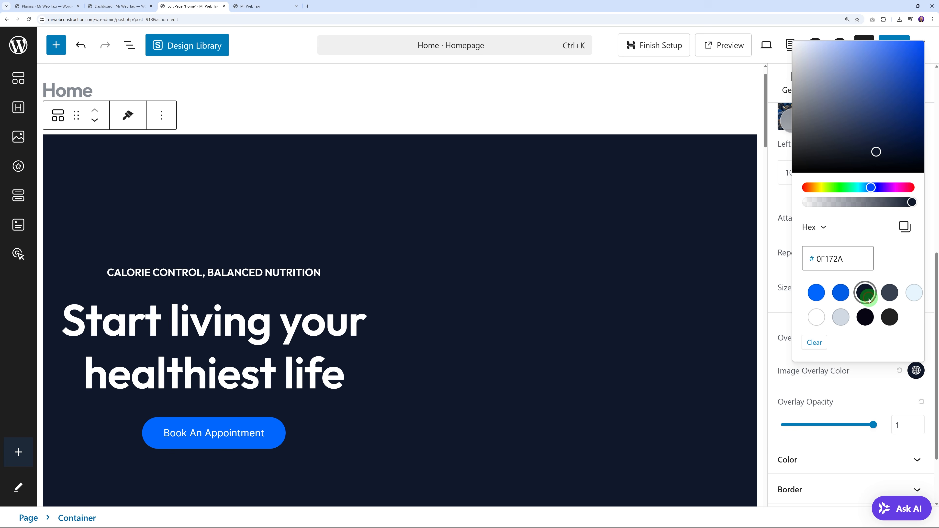
pyautogui.click(882, 385)
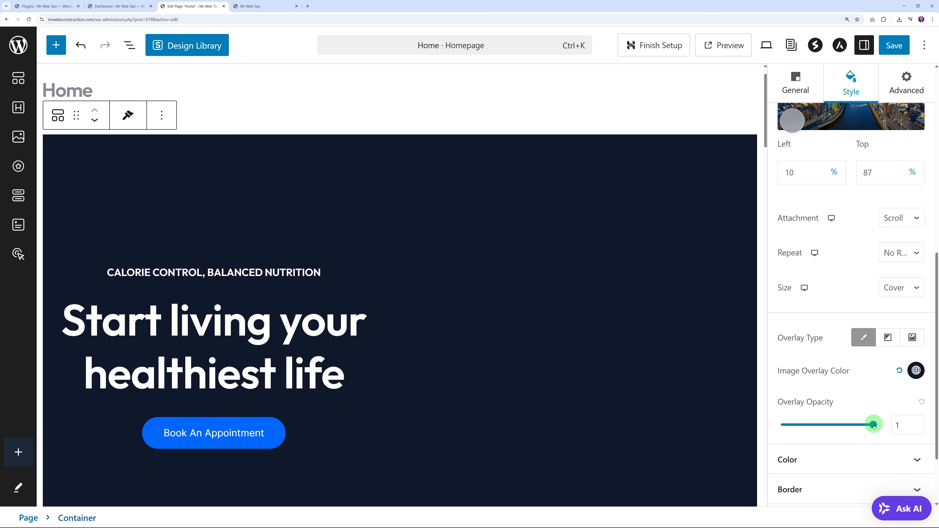
pyautogui.moveTo(878, 429); pyautogui.dragTo(823, 426)
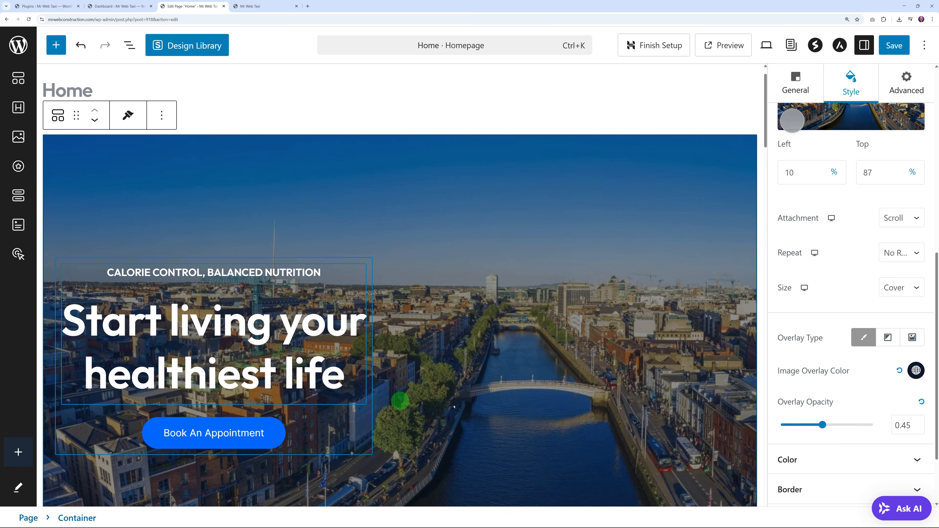
pyautogui.scroll(-3, 518, 386)
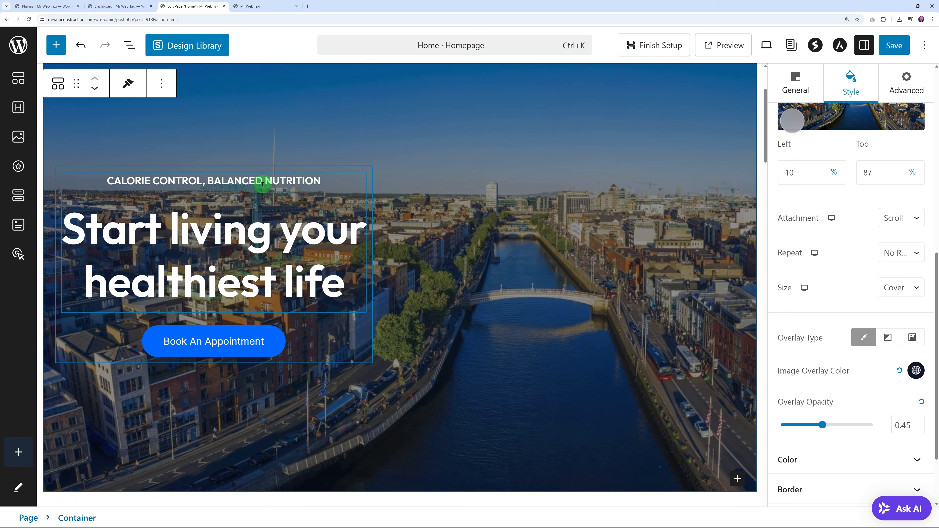
# Step: Replace the hero eyebrow with 24/7 BOOKING SERVICE and the heading with Taxi Service Dublin & Surrounding Areas
pyautogui.click(263, 184)
pyautogui.tripleClick(262, 182)
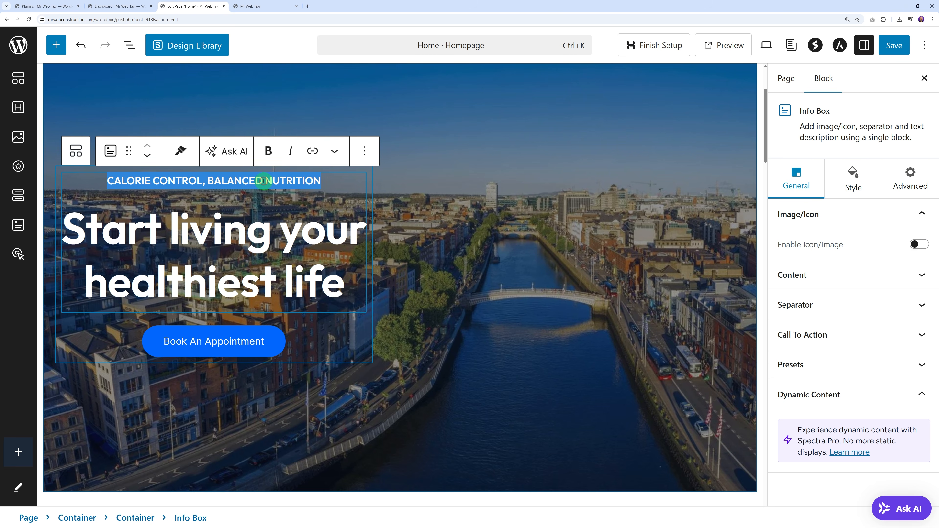
pyautogui.tripleClick(201, 228)
pyautogui.doubleClick(221, 277)
pyautogui.click(338, 287)
pyautogui.moveTo(340, 287); pyautogui.dragTo(72, 228)
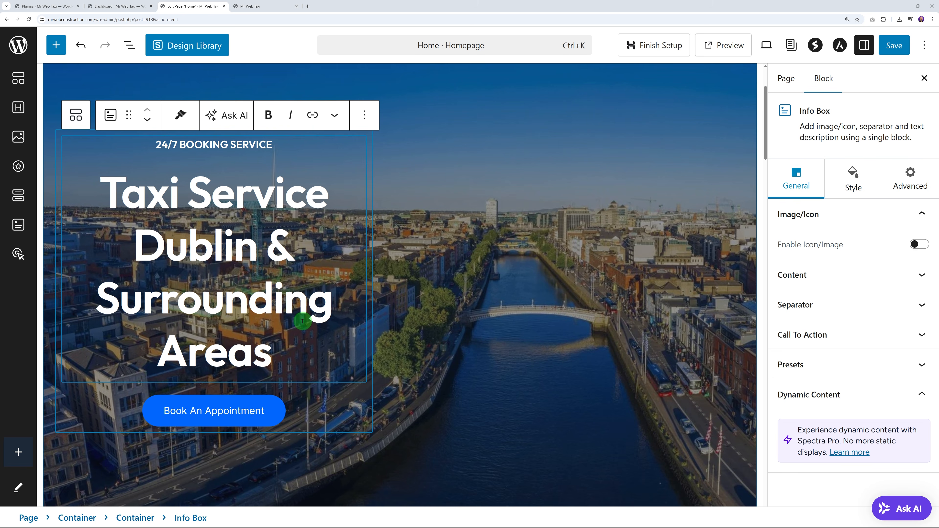
pyautogui.moveTo(278, 365); pyautogui.dragTo(104, 200)
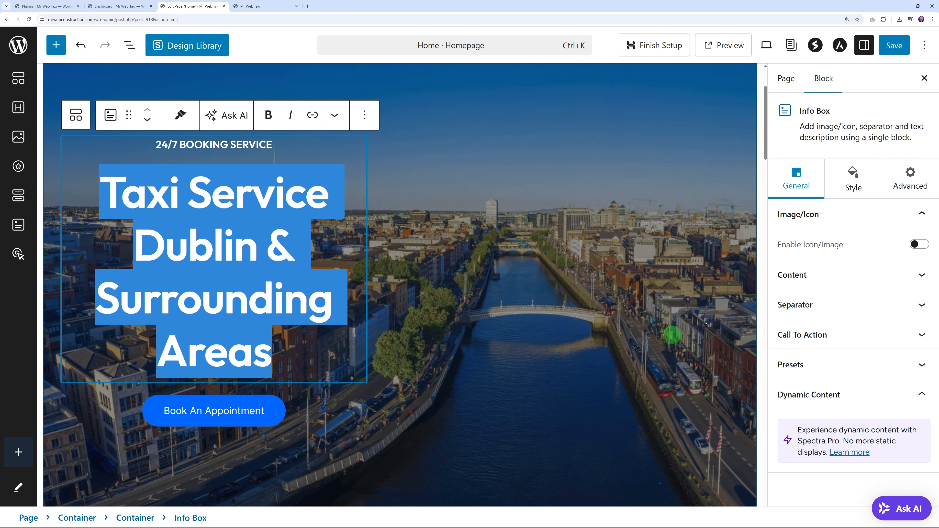
# Step: Set the hero title's typography font size to 60 and save the page
pyautogui.click(853, 182)
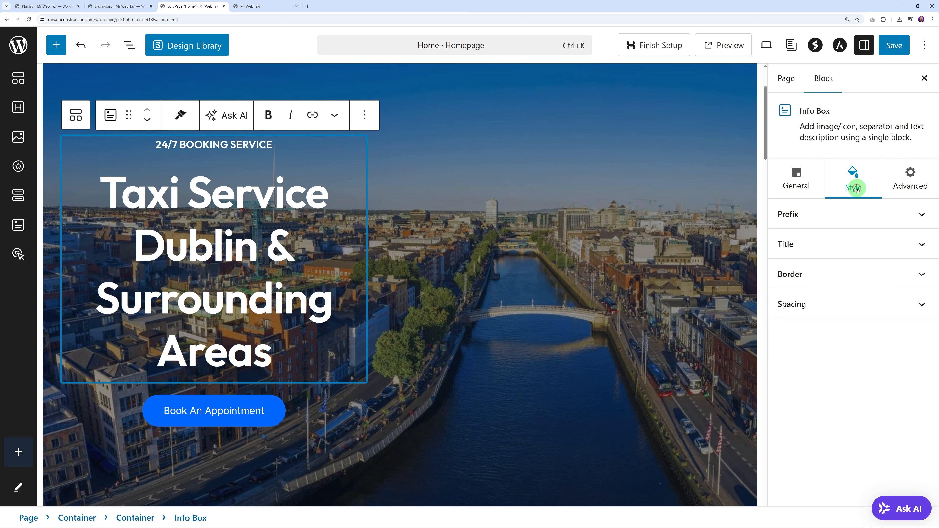
pyautogui.click(921, 244)
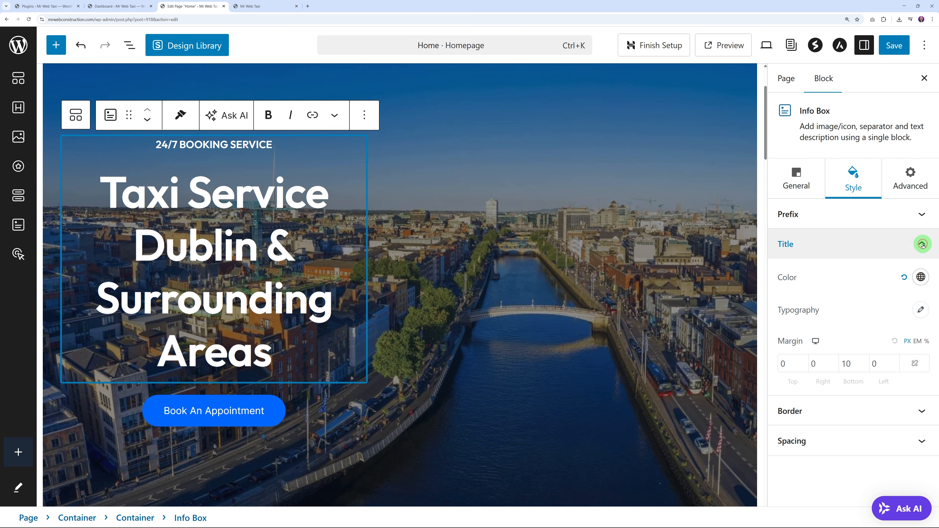
pyautogui.click(922, 311)
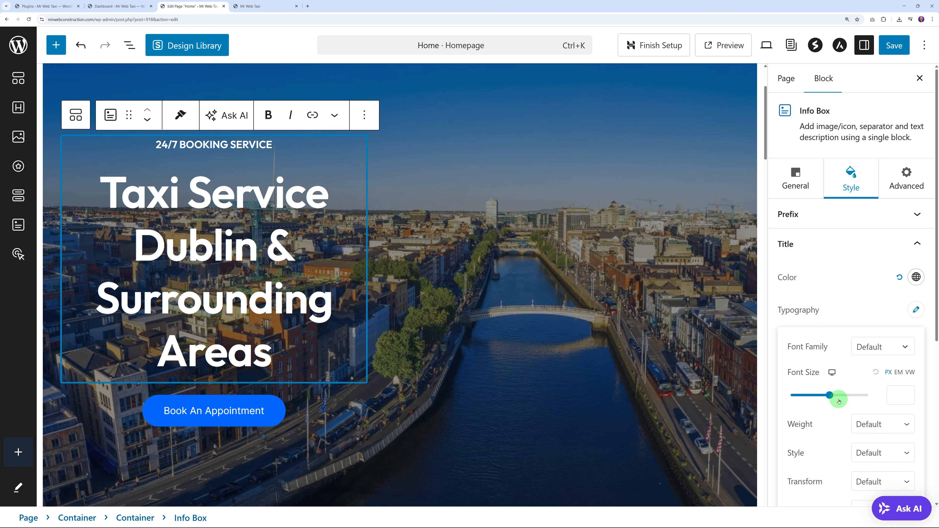
pyautogui.moveTo(831, 396); pyautogui.dragTo(815, 398)
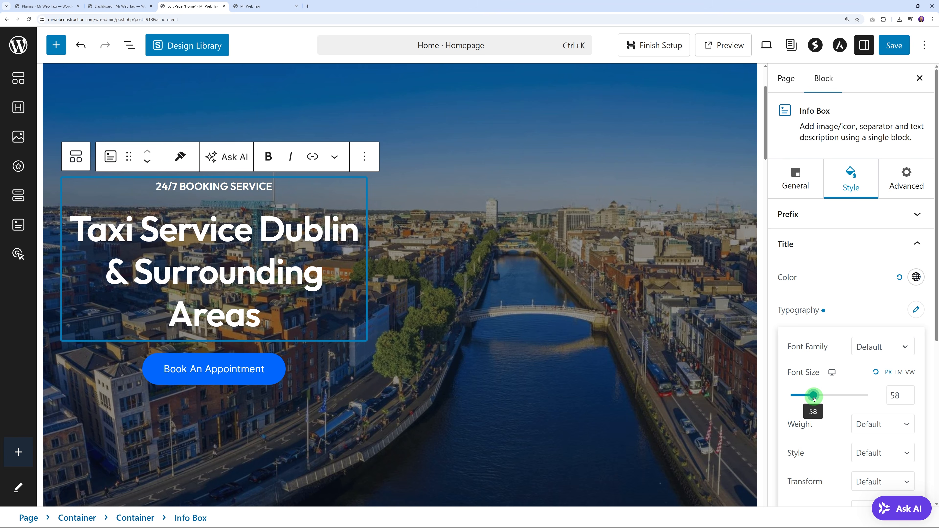
pyautogui.click(910, 392)
pyautogui.click(910, 393)
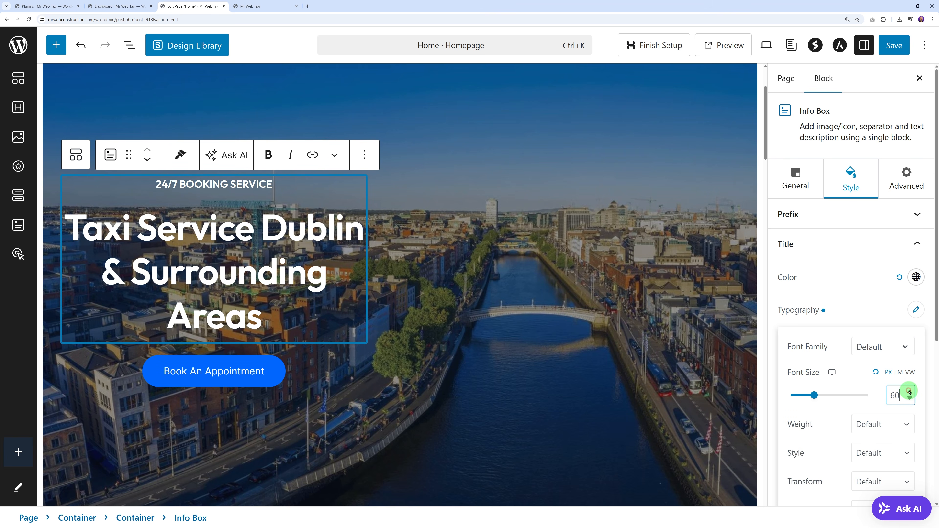
pyautogui.click(859, 278)
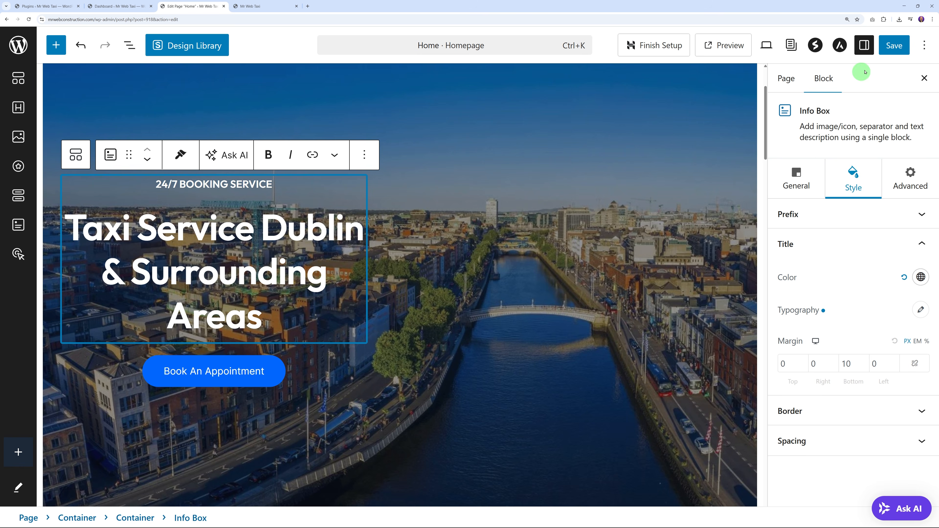
pyautogui.click(894, 48)
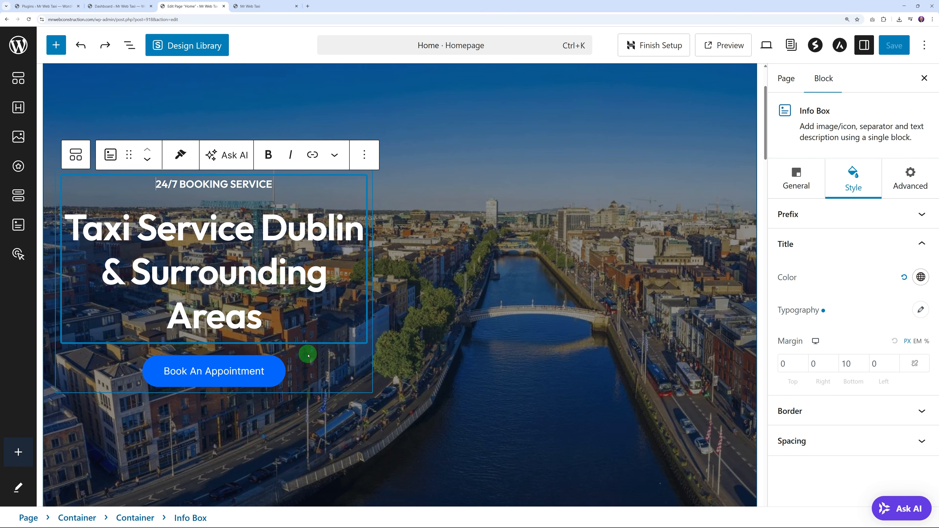
# Step: Review the Book An Appointment button's booking form, step and other options
pyautogui.click(217, 376)
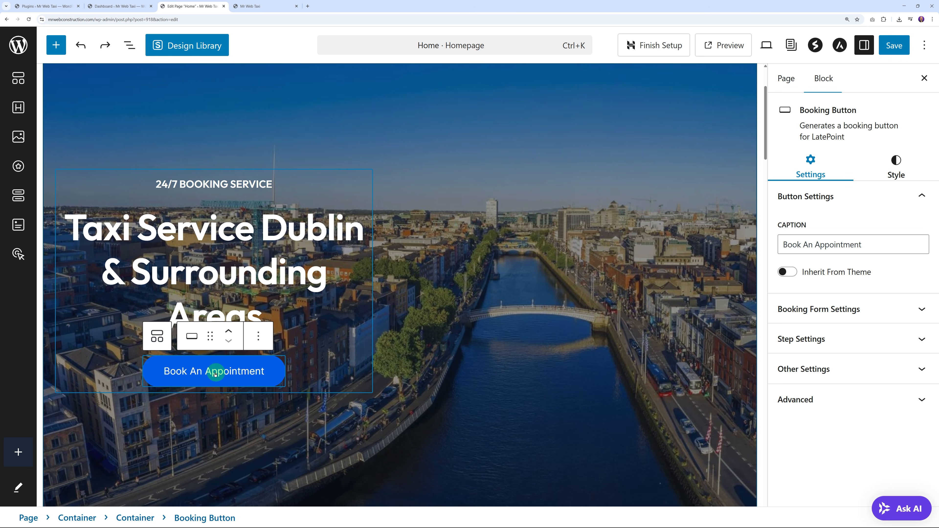
pyautogui.moveTo(811, 247); pyautogui.dragTo(880, 244)
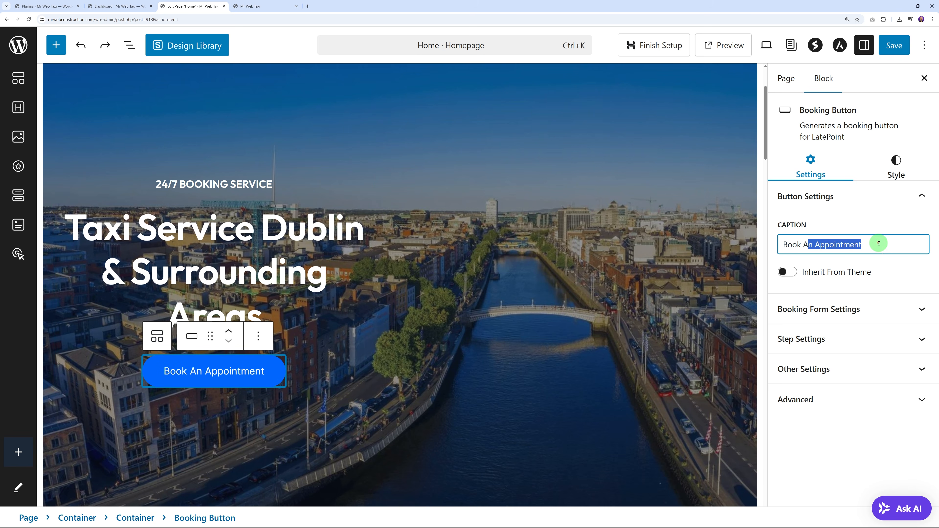
pyautogui.click(880, 244)
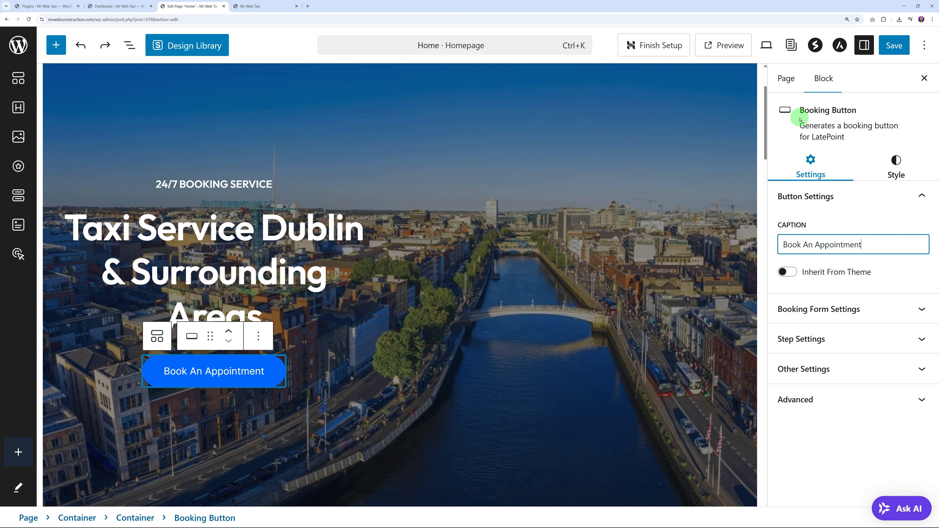
pyautogui.click(920, 309)
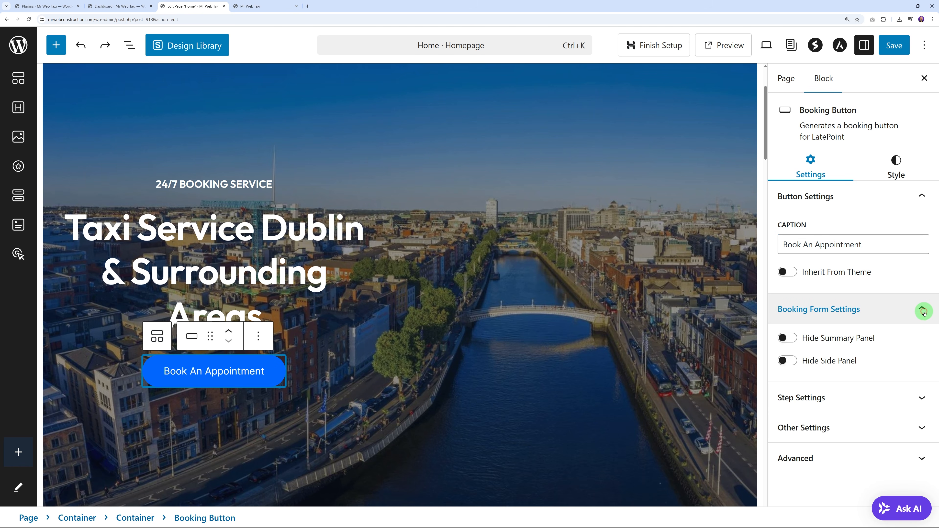
pyautogui.click(921, 398)
pyautogui.scroll(-10, 924, 352)
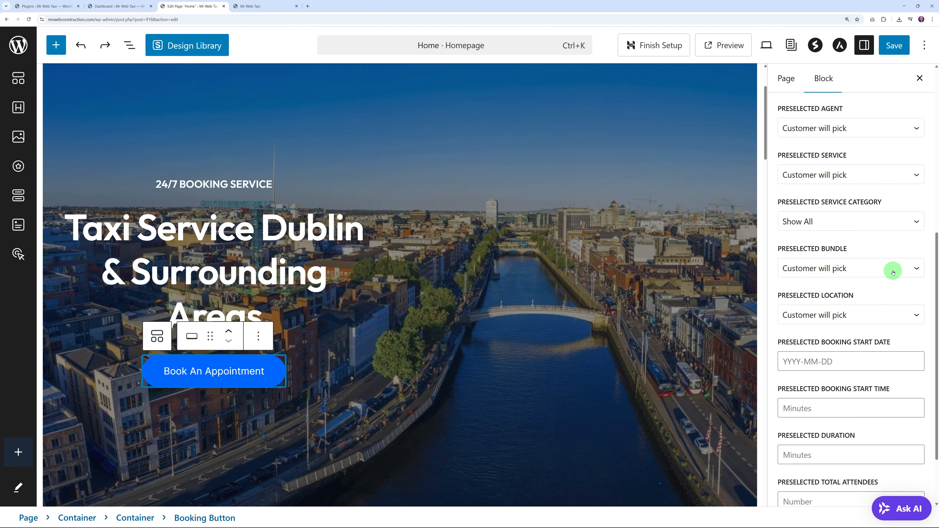
pyautogui.click(923, 466)
pyautogui.scroll(-6, 901, 373)
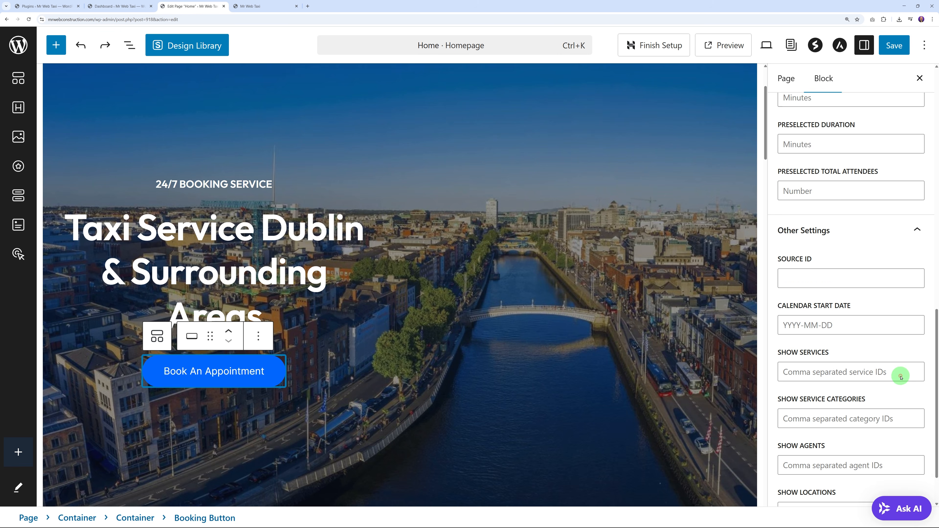
pyautogui.scroll(15, 902, 376)
pyautogui.click(921, 396)
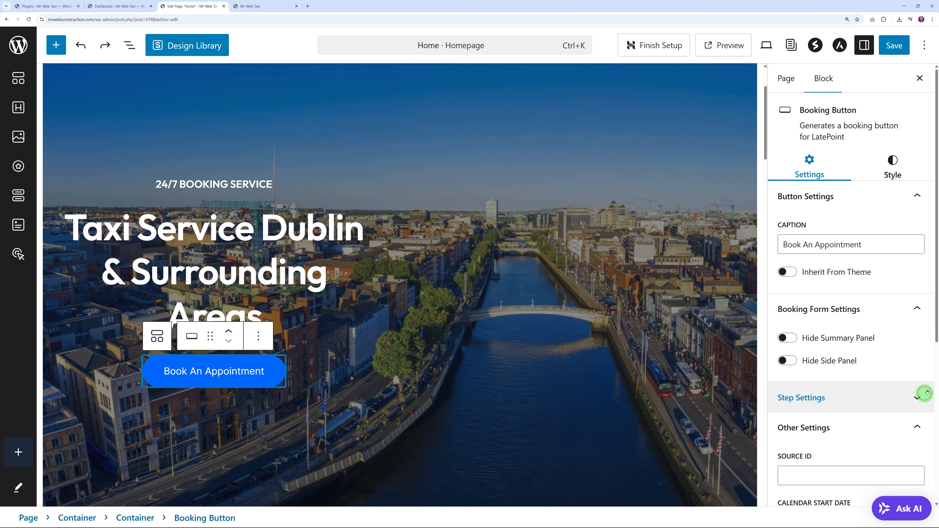
pyautogui.click(918, 311)
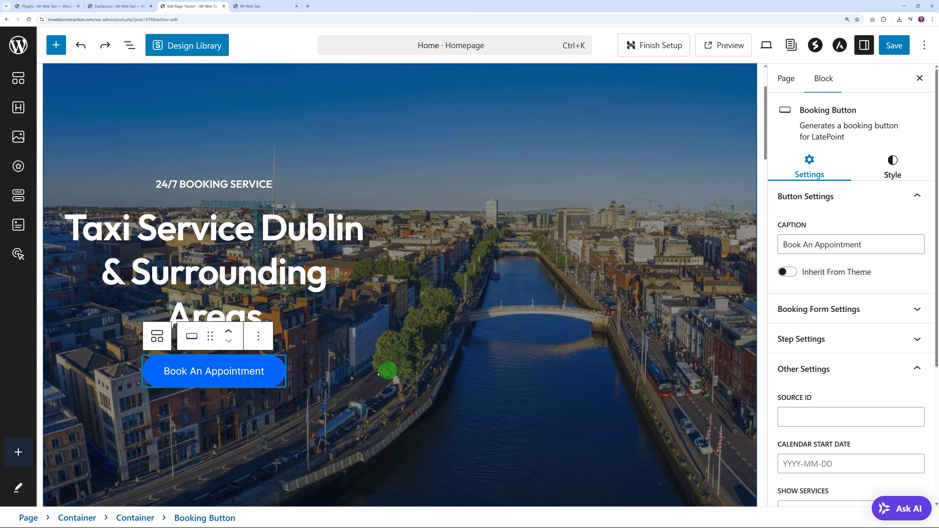
# Step: Delete the Book An Appointment booking button block from the hero
pyautogui.click(259, 336)
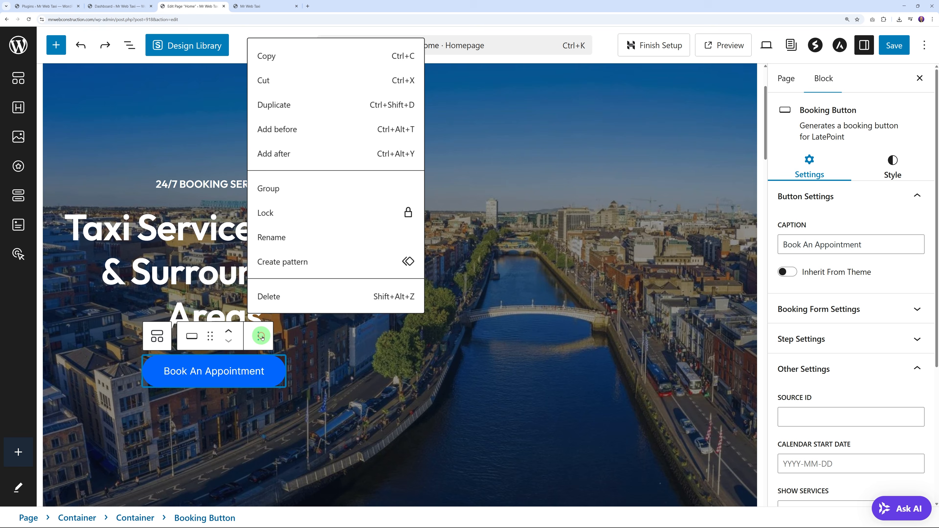
pyautogui.click(311, 296)
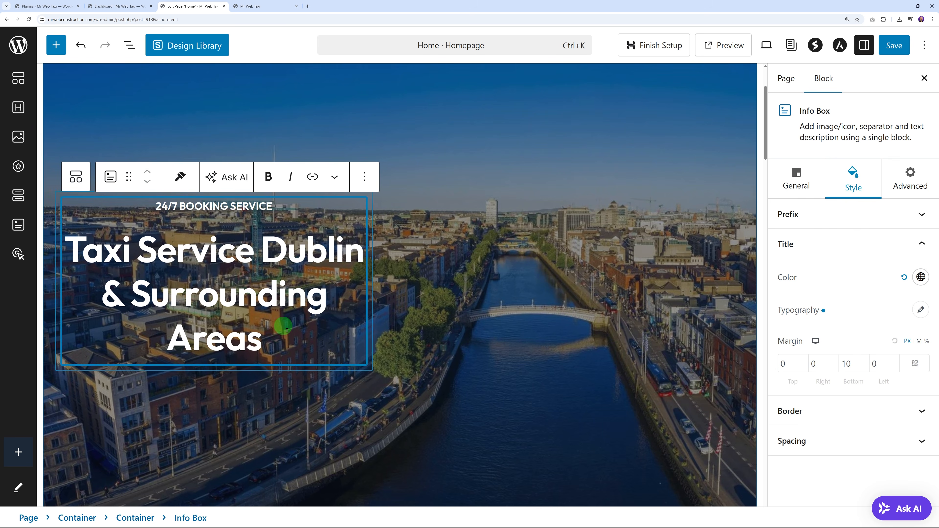
pyautogui.click(56, 45)
# Step: Search for 'button' and drag a Buttons block below the hero heading
pyautogui.click(88, 119)
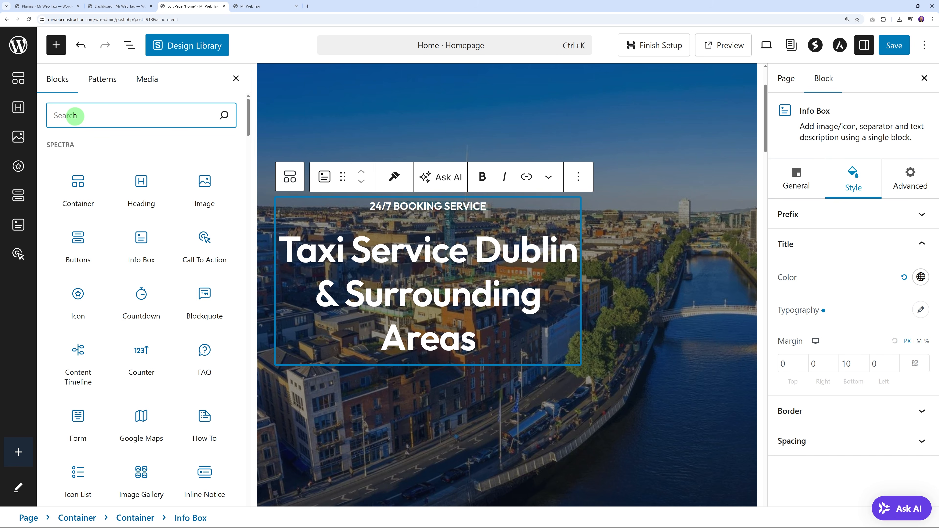
pyautogui.write('button')
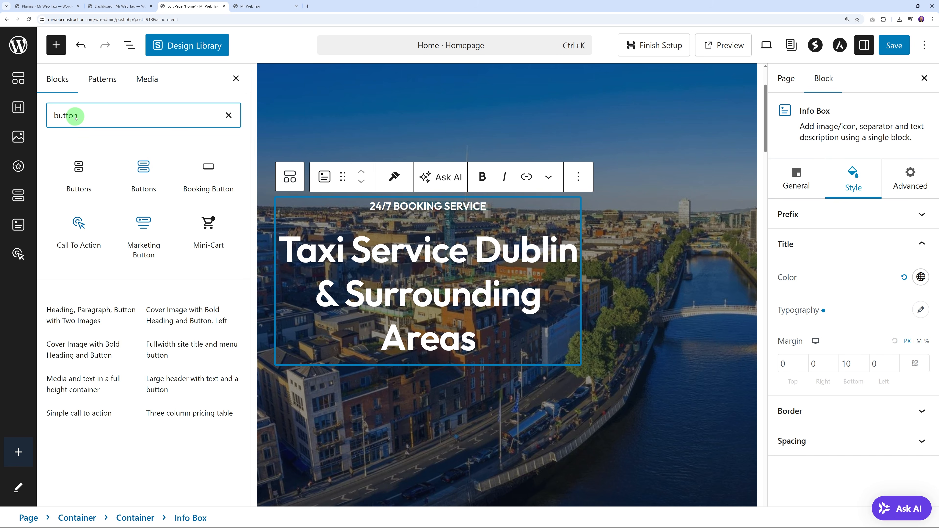
pyautogui.moveTo(78, 169); pyautogui.dragTo(442, 356)
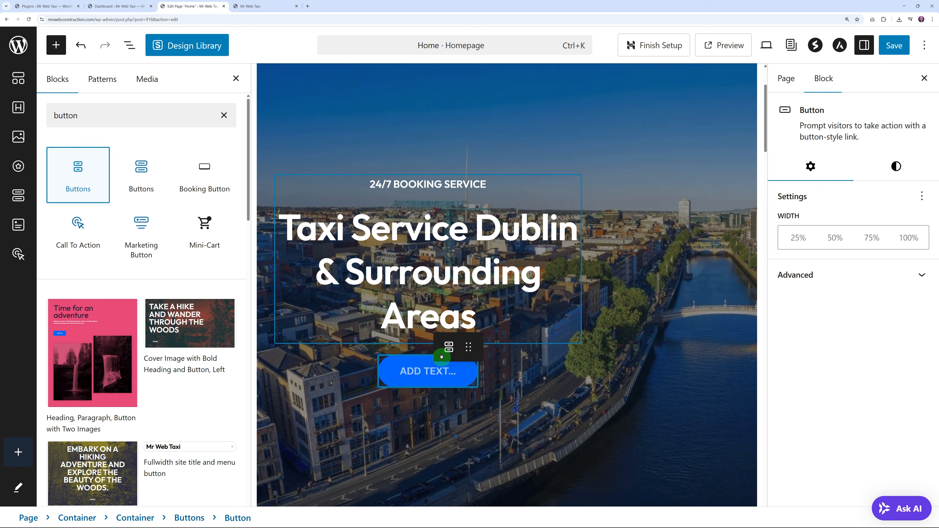
# Step: Label the new hero button BOOK A RIDE and open its link URL field
pyautogui.click(446, 371)
pyautogui.click(419, 370)
pyautogui.write('BOO')
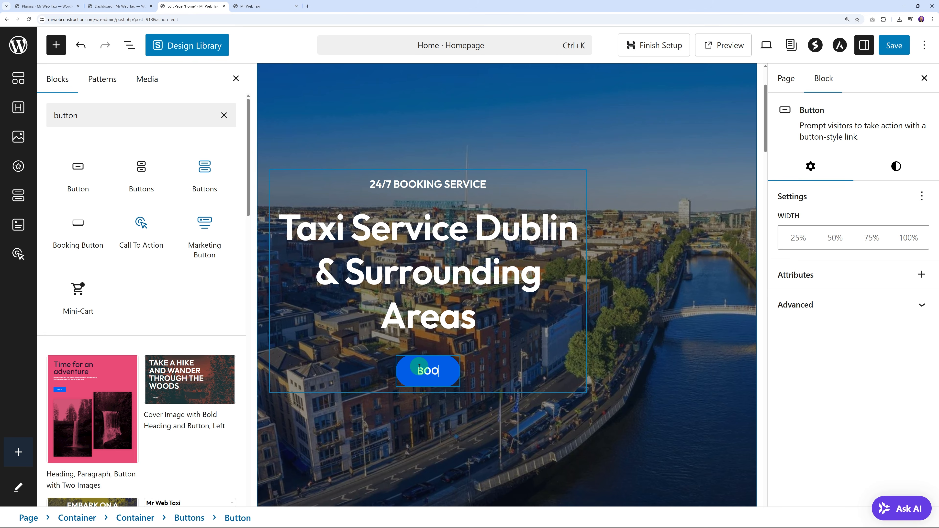
pyautogui.write('K A RIE')
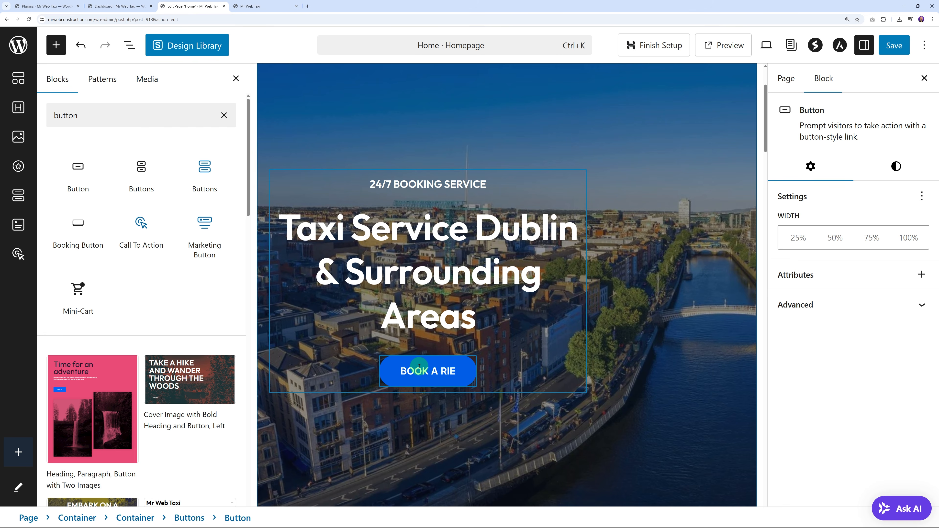
pyautogui.press('BackSpace')
pyautogui.write('DE')
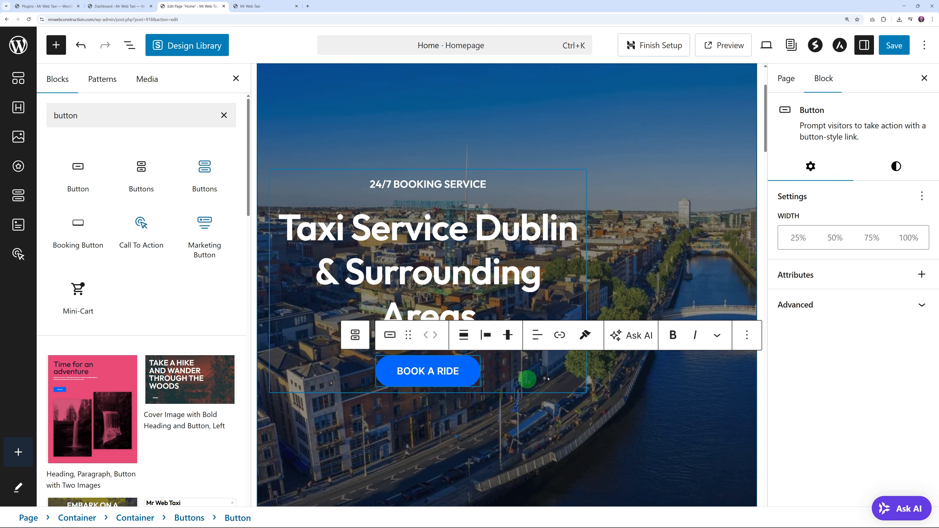
pyautogui.click(431, 380)
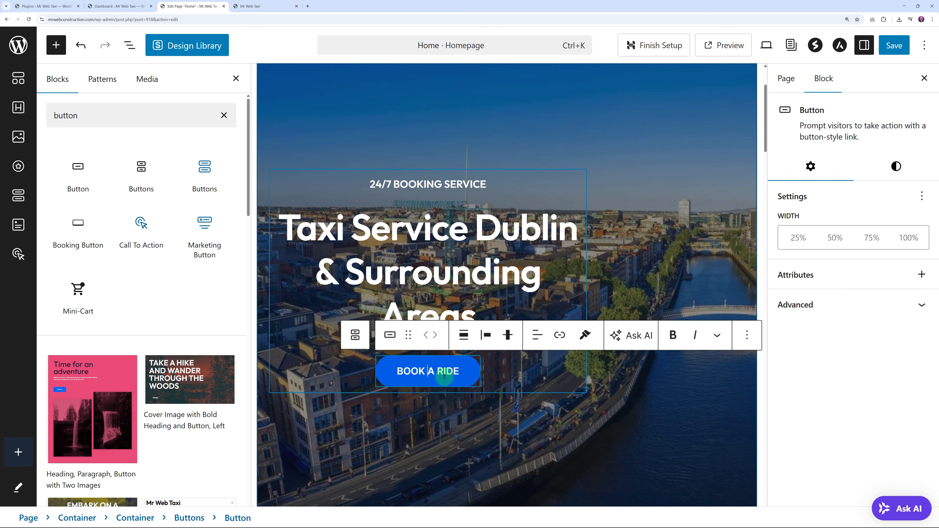
pyautogui.click(561, 335)
pyautogui.click(387, 412)
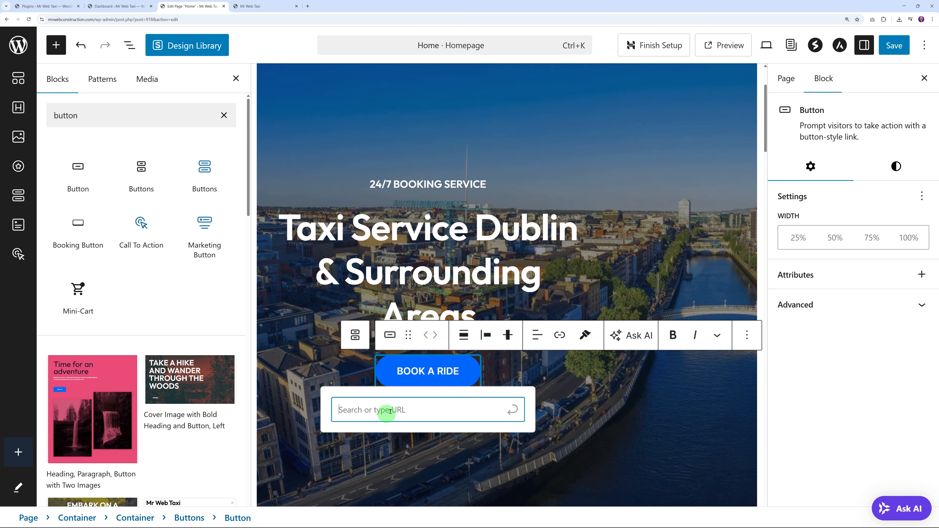
pyautogui.click(119, 6)
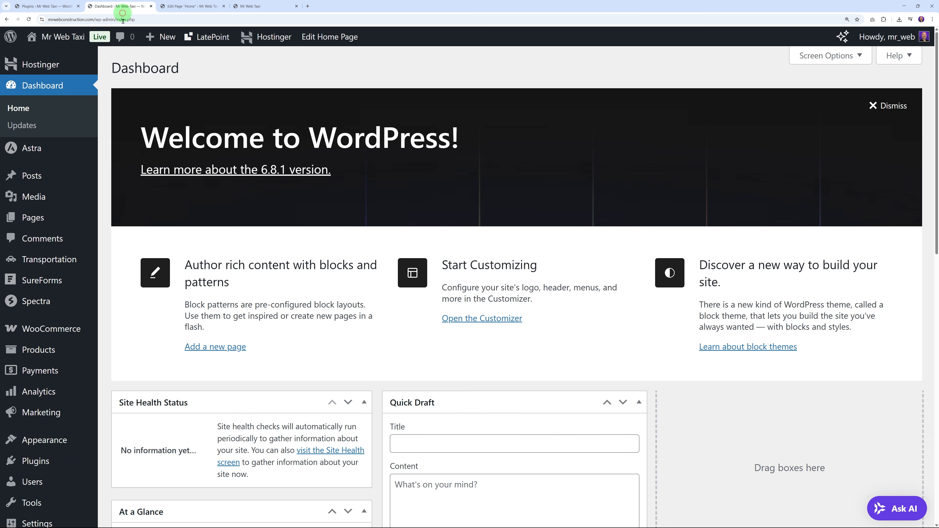
# Step: Copy the Booking Page link from All Pages and apply it to the BOOK A RIDE button
pyautogui.click(36, 222)
pyautogui.scroll(-3, 358, 229)
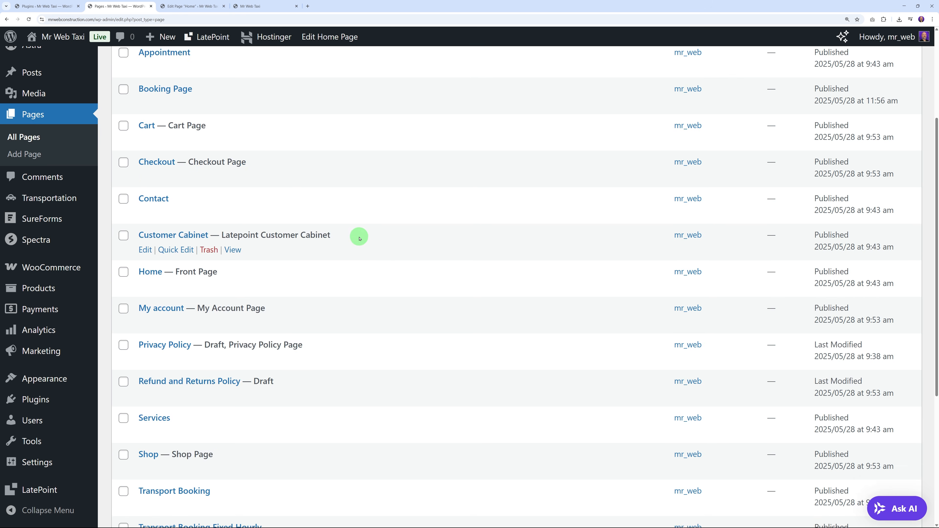
pyautogui.scroll(-2, 359, 239)
pyautogui.scroll(2, 359, 239)
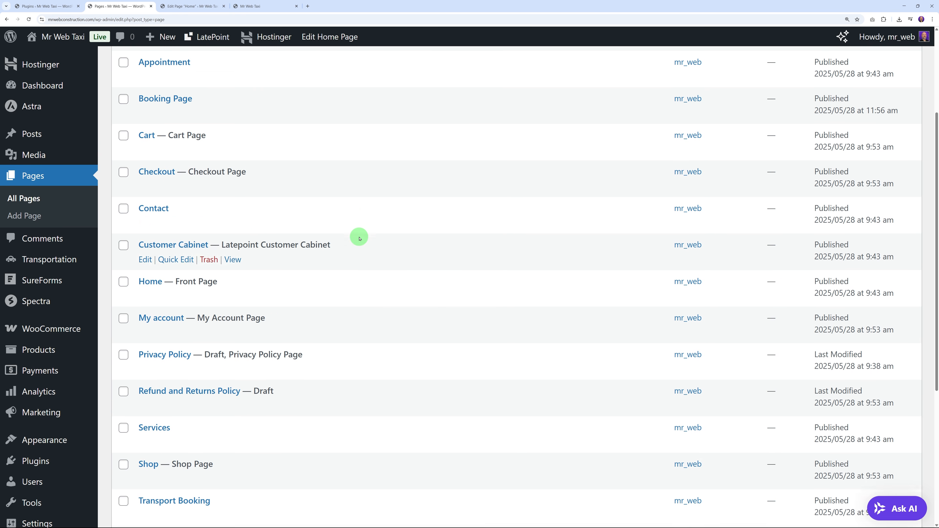
pyautogui.scroll(1, 359, 239)
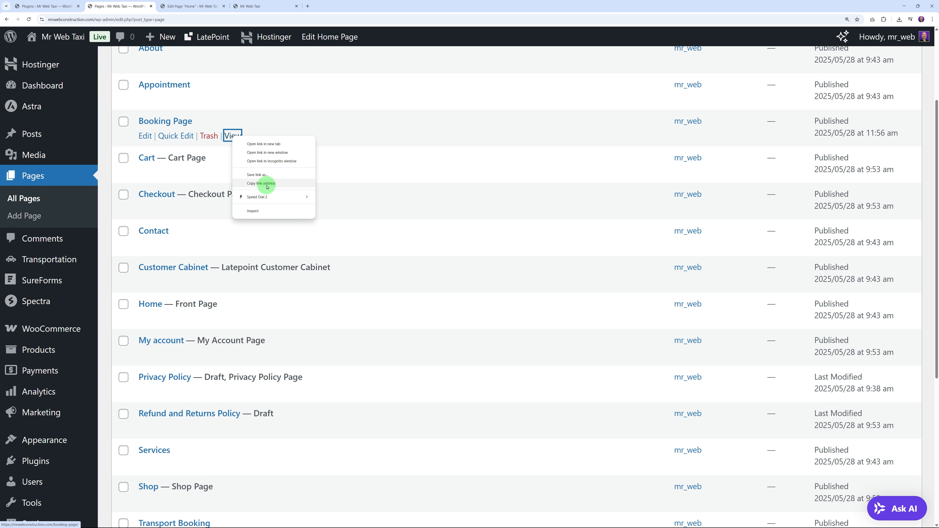
pyautogui.click(267, 184)
pyautogui.click(195, 6)
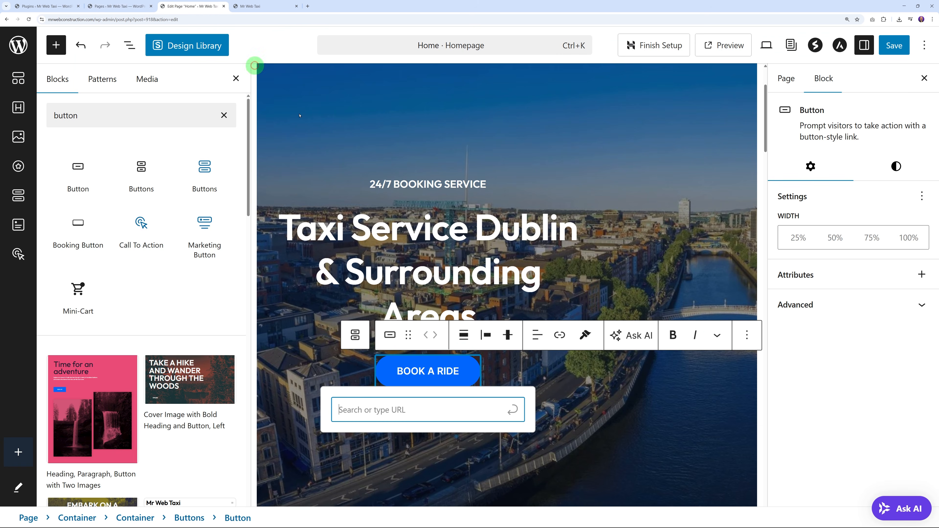
pyautogui.hotkey('ctrl', 'v')
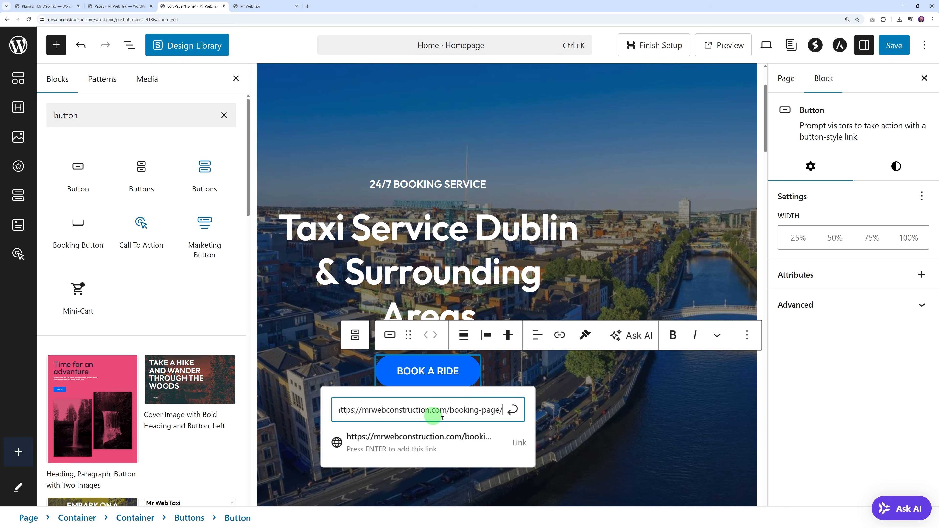
pyautogui.click(513, 411)
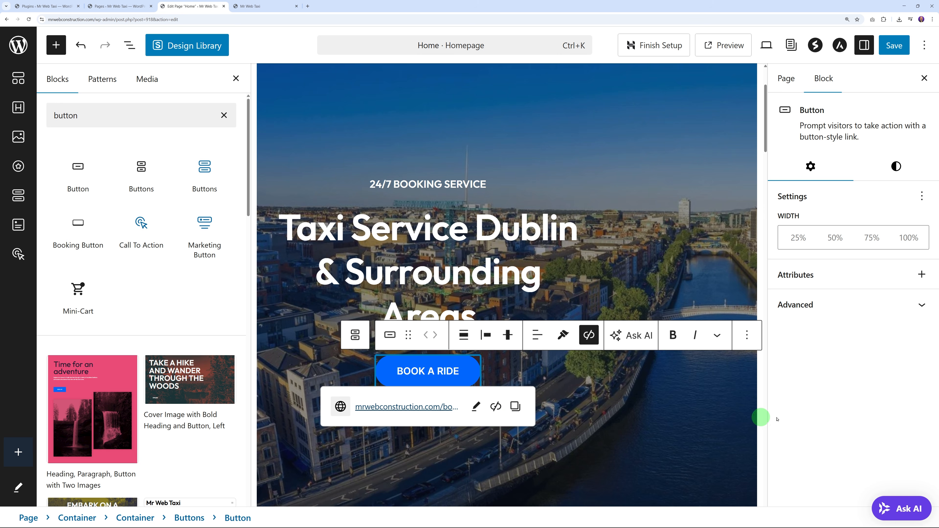
# Step: Inspect the lower sections and select the nutrition card's Book An Appointment button
pyautogui.click(568, 415)
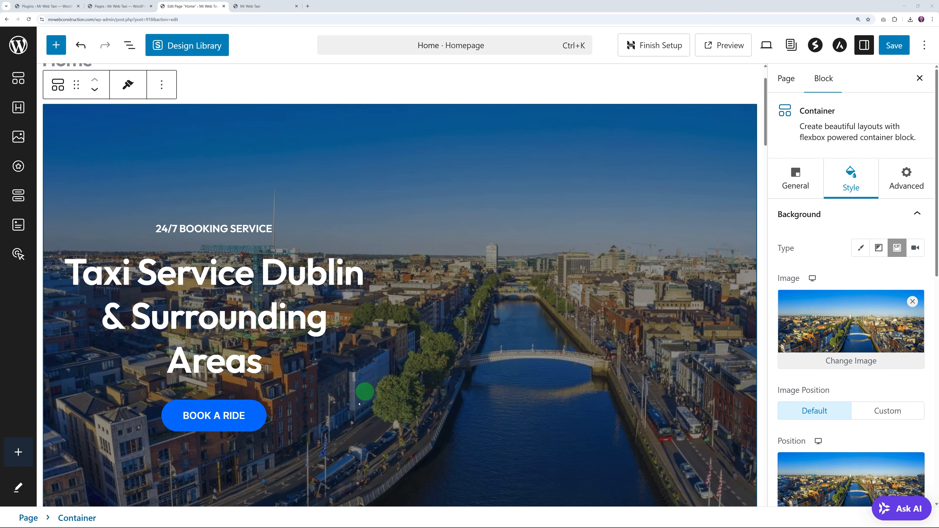
pyautogui.scroll(-15, 478, 319)
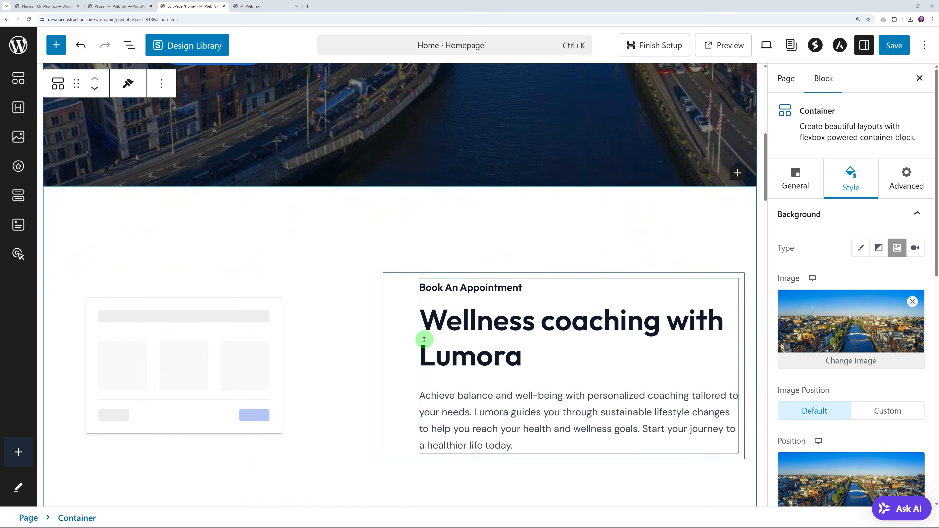
pyautogui.scroll(-10, 392, 358)
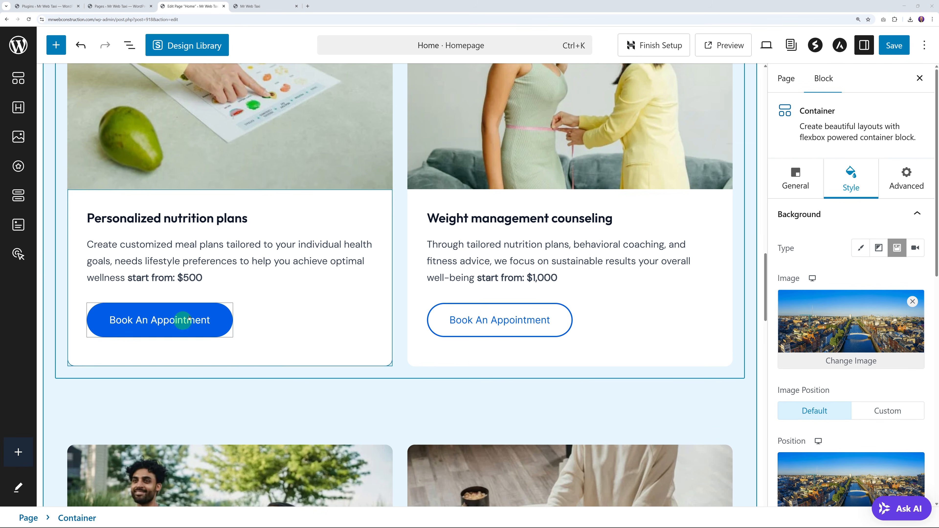
pyautogui.click(125, 332)
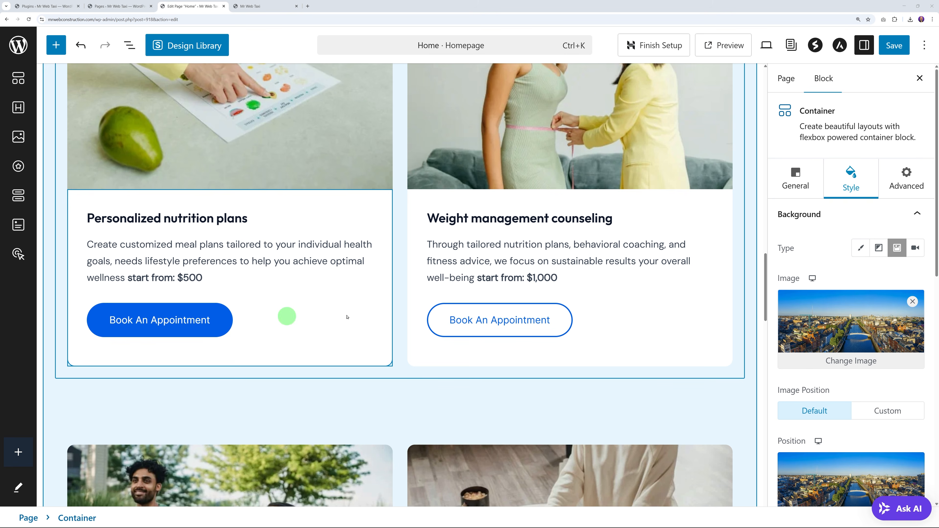
pyautogui.scroll(-12, 429, 292)
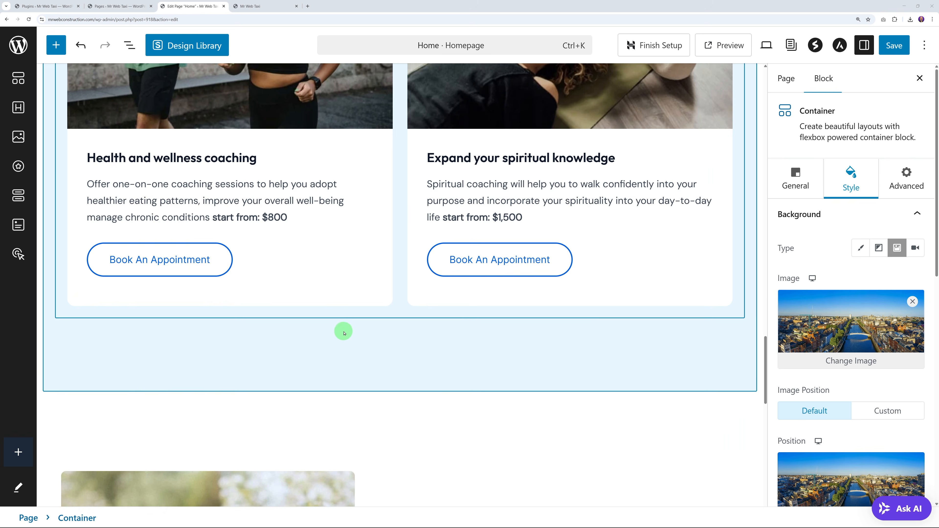
pyautogui.scroll(12, 355, 281)
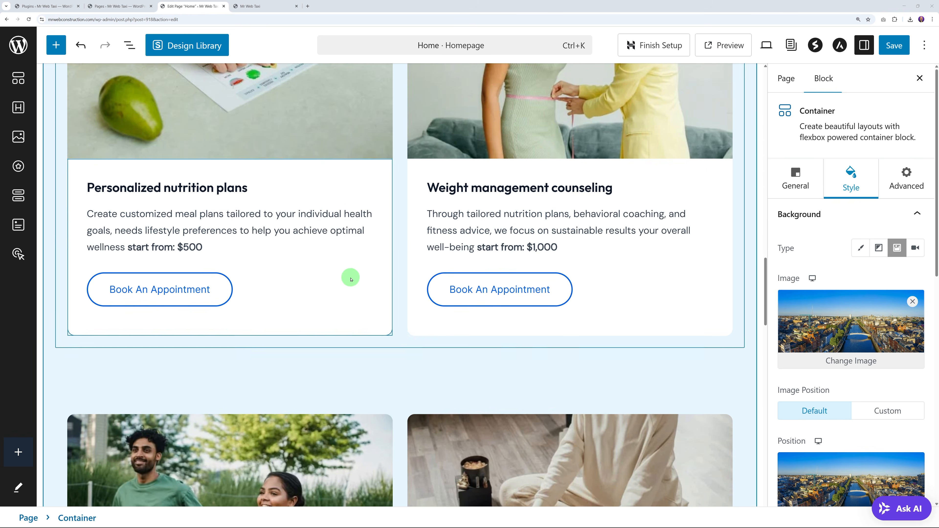
pyautogui.scroll(10, 351, 279)
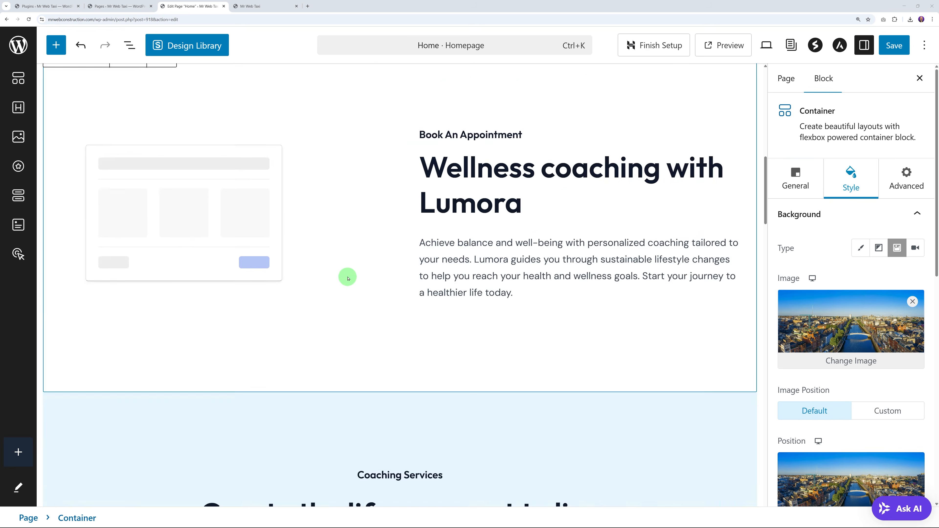
pyautogui.scroll(8, 348, 278)
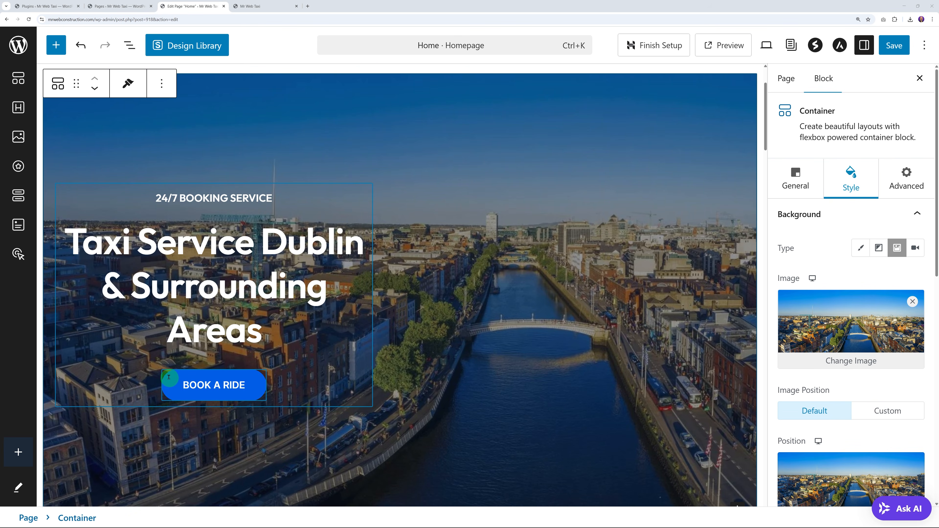
# Step: Duplicate the BOOK A RIDE button group and move the copy into the nutrition card
pyautogui.click(168, 376)
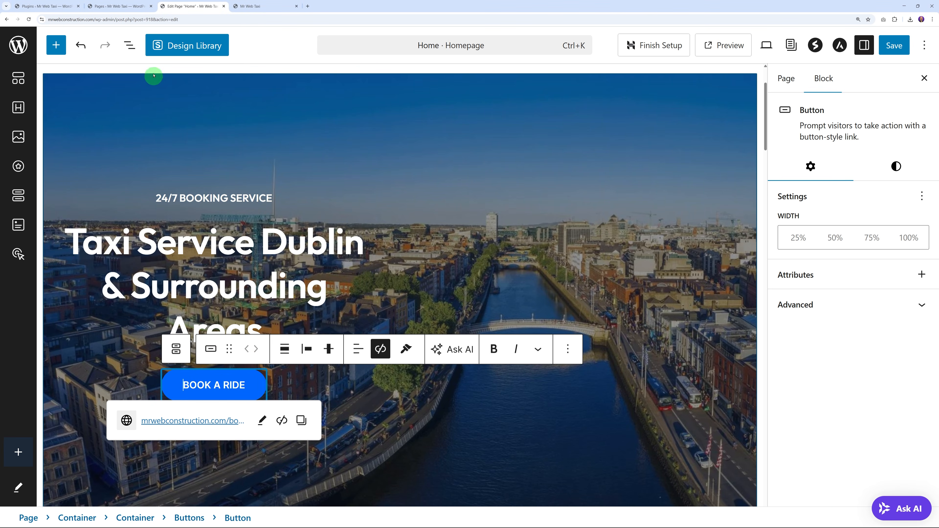
pyautogui.click(130, 47)
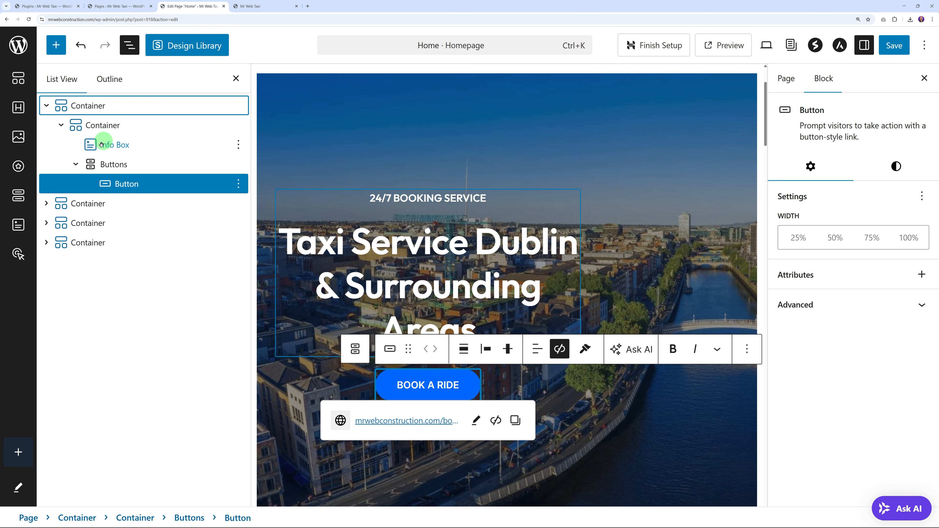
pyautogui.click(98, 164)
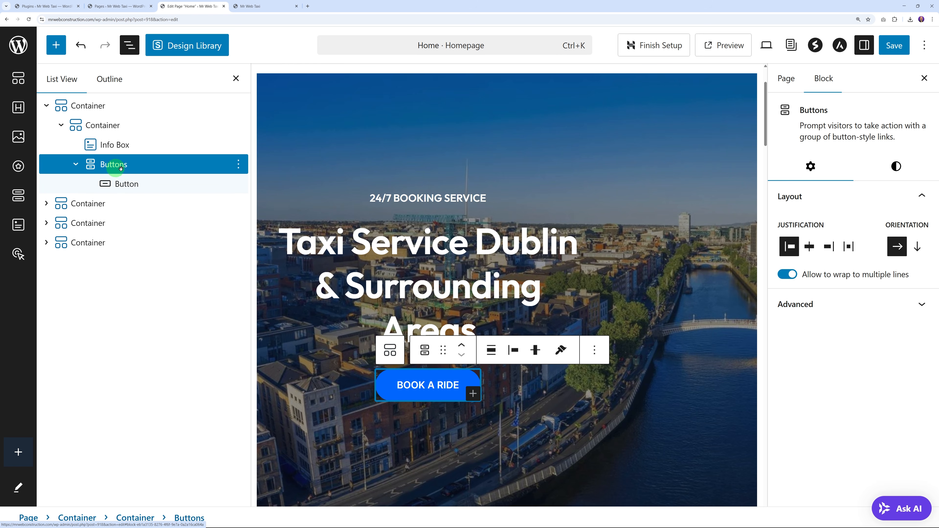
pyautogui.click(239, 165)
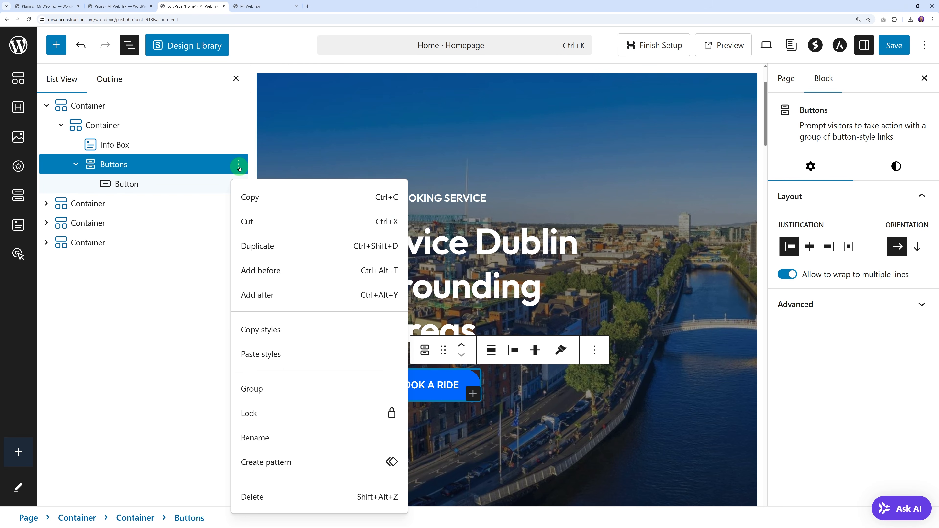
pyautogui.click(266, 247)
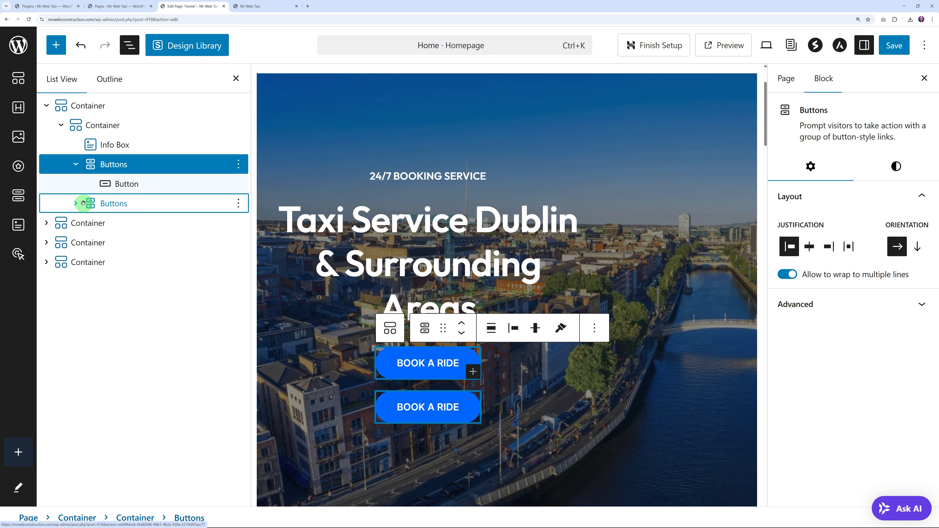
pyautogui.scroll(-15, 490, 287)
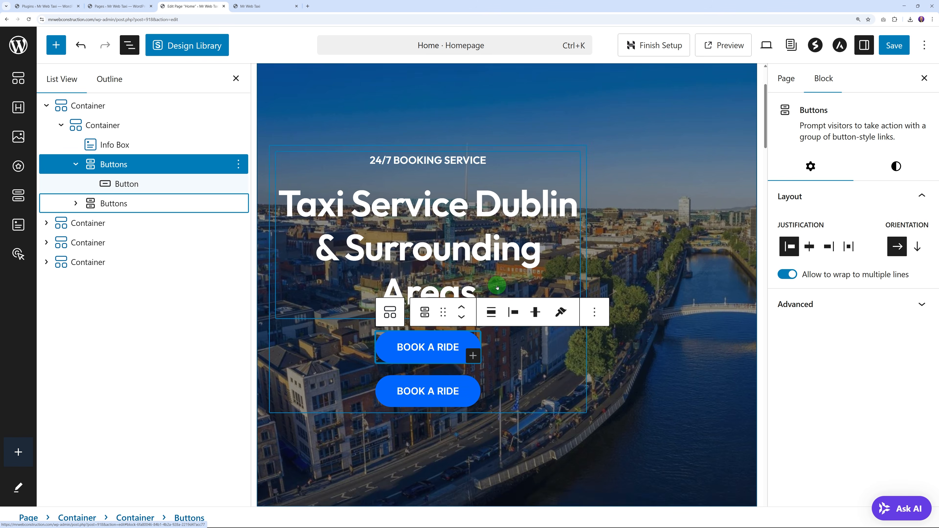
pyautogui.scroll(-10, 489, 291)
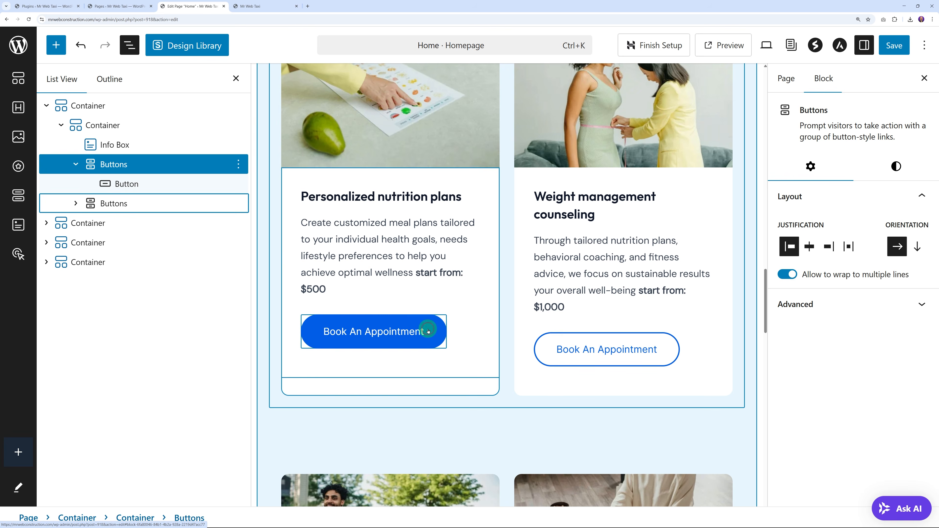
pyautogui.click(428, 326)
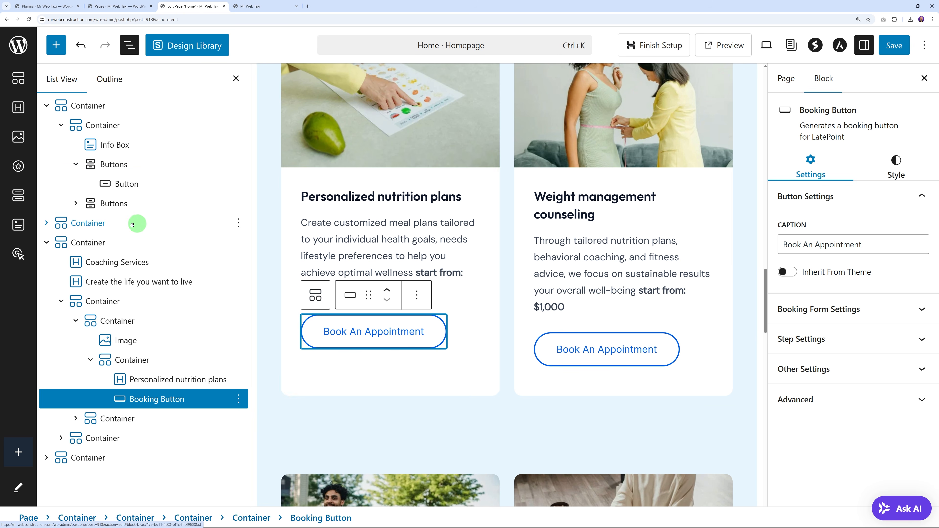
pyautogui.moveTo(111, 204); pyautogui.dragTo(130, 400)
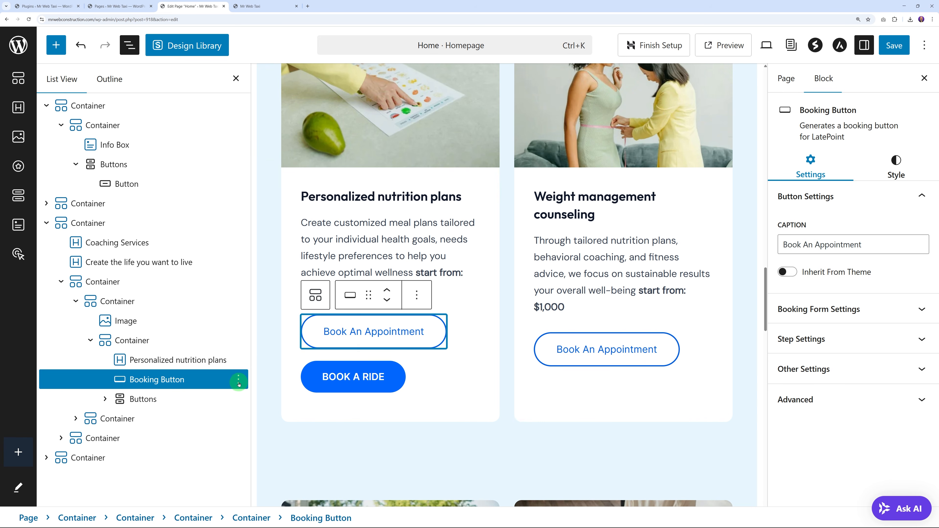
# Step: Delete the nutrition card's Book An Appointment button and save the homepage
pyautogui.click(239, 380)
pyautogui.click(255, 348)
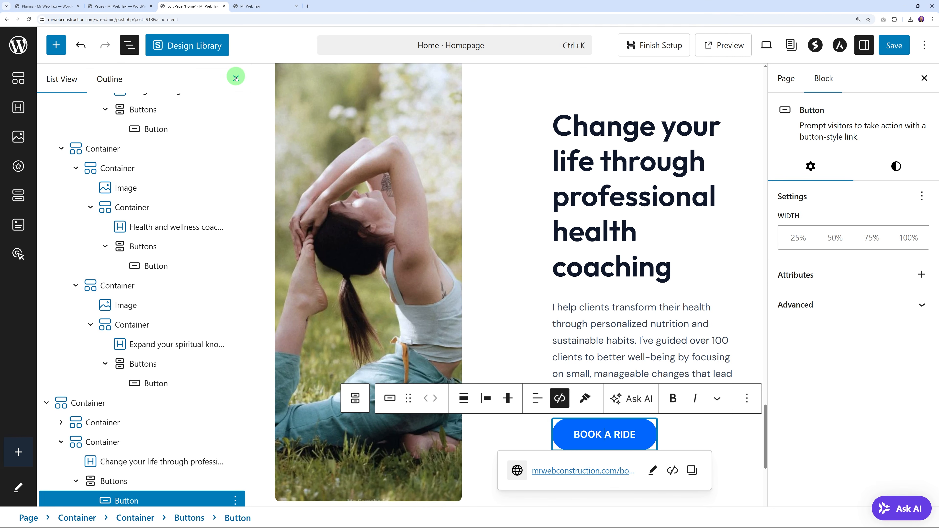
pyautogui.click(257, 78)
pyautogui.scroll(-1, 495, 247)
pyautogui.click(516, 350)
pyautogui.scroll(15, 572, 375)
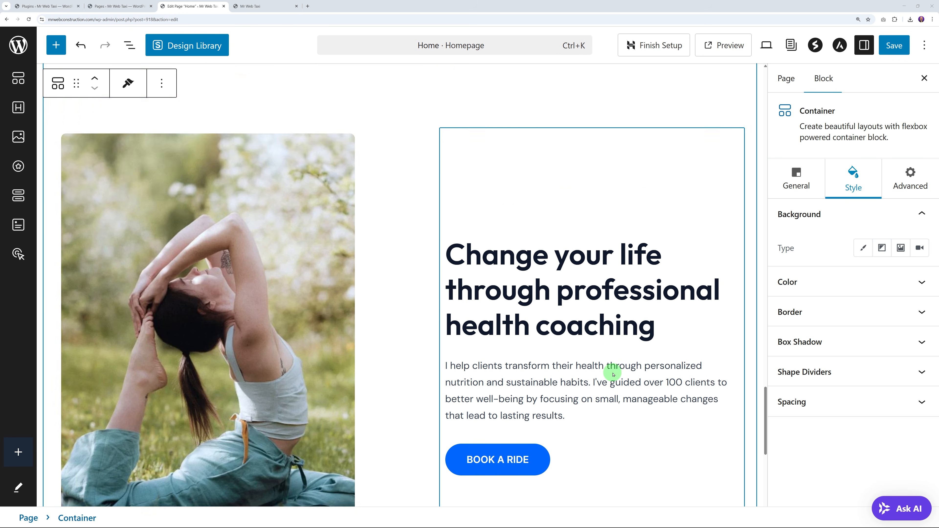
pyautogui.scroll(10, 591, 292)
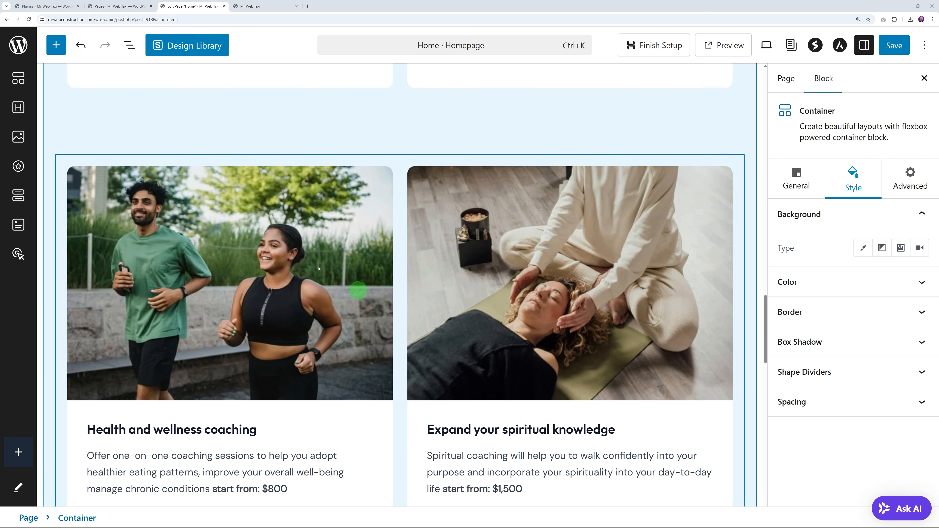
pyautogui.scroll(15, 447, 311)
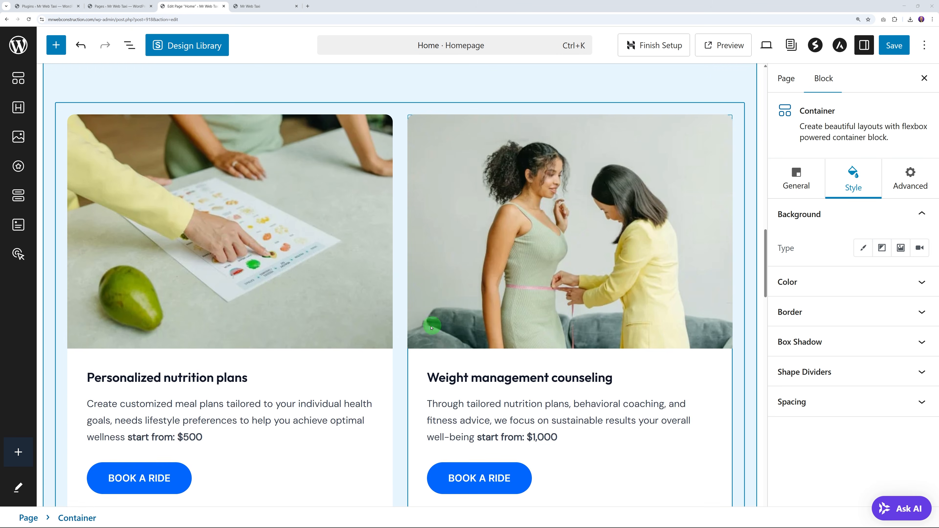
pyautogui.scroll(15, 414, 334)
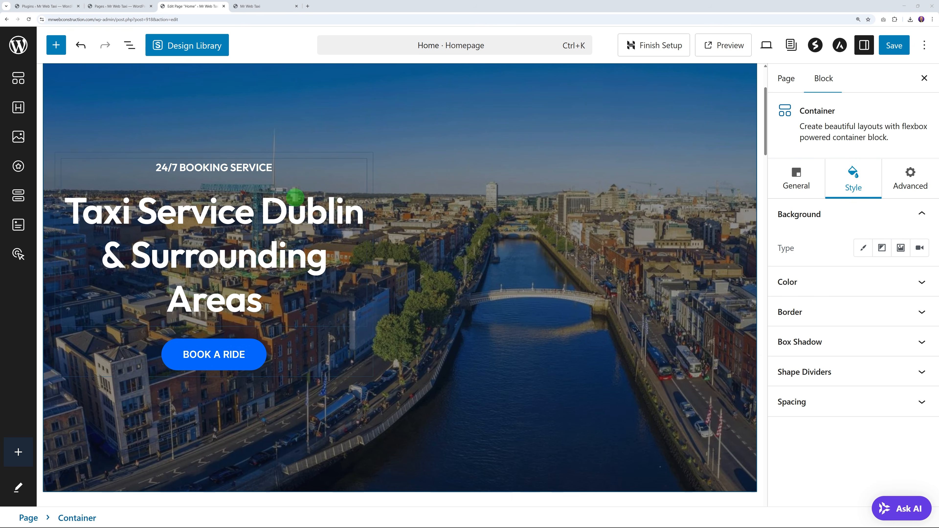
pyautogui.click(892, 48)
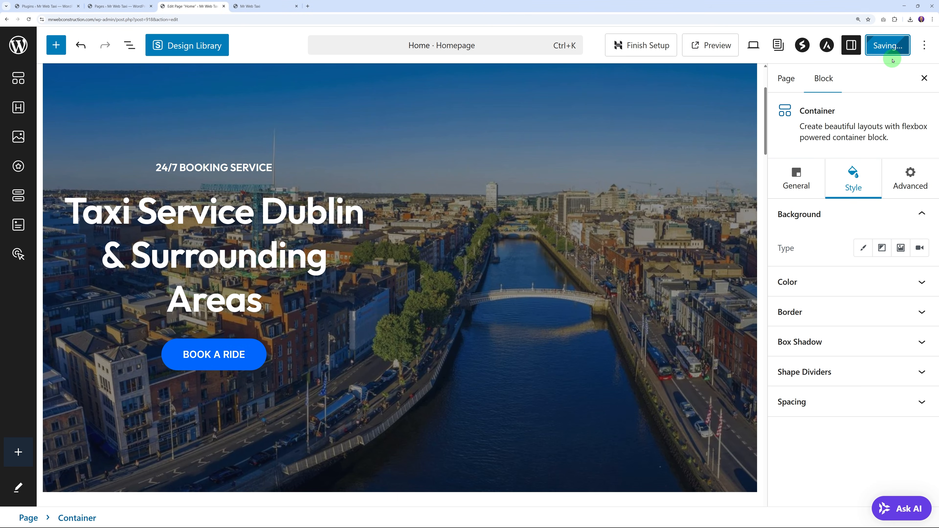
pyautogui.click(264, 6)
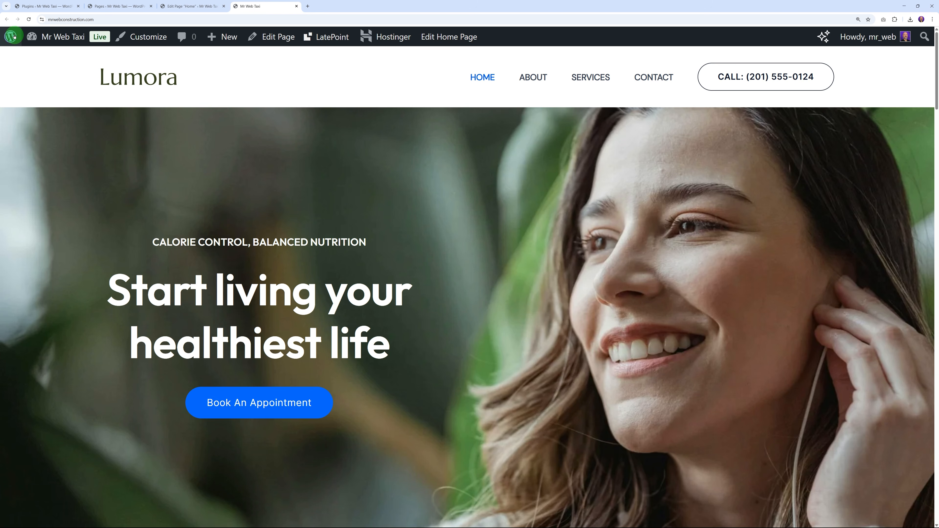
pyautogui.click(29, 20)
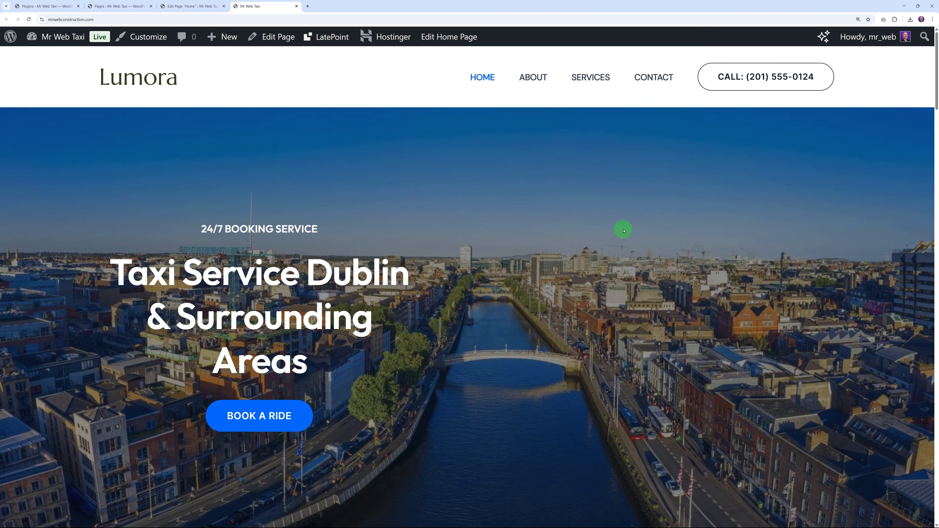
pyautogui.scroll(-3, 678, 235)
pyautogui.scroll(-20, 652, 260)
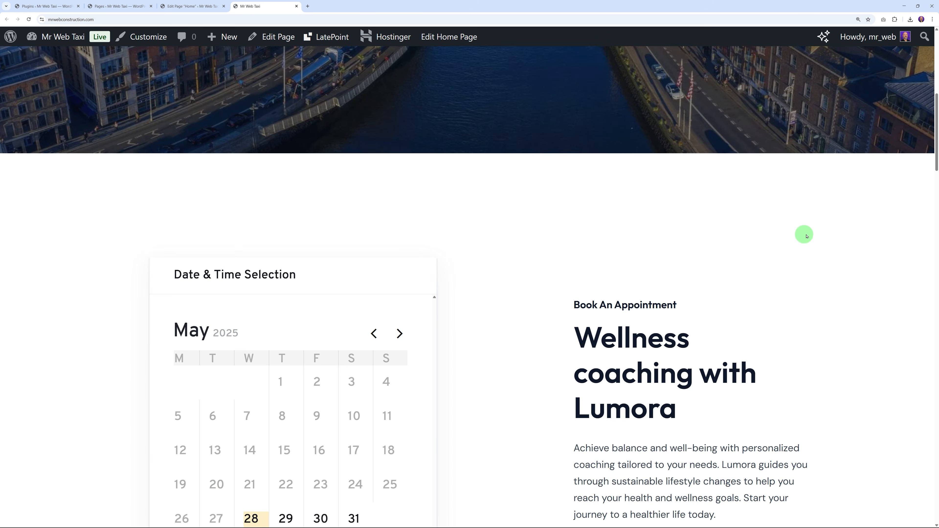
pyautogui.scroll(-12, 829, 238)
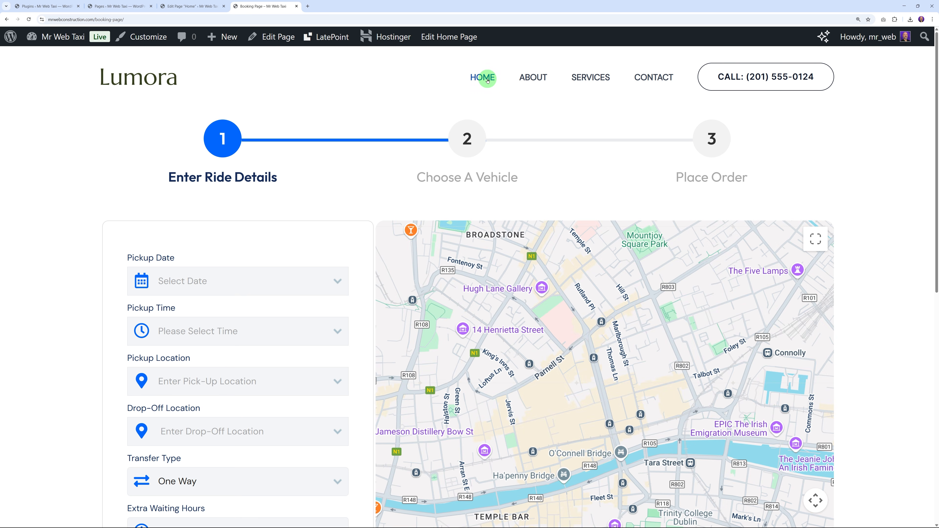
pyautogui.click(487, 78)
pyautogui.scroll(-4, 443, 280)
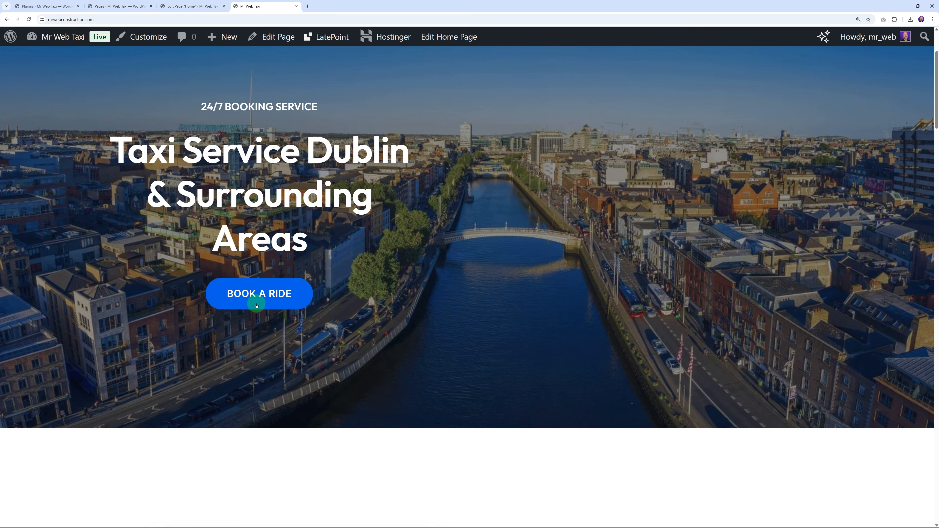
pyautogui.click(256, 296)
pyautogui.click(488, 78)
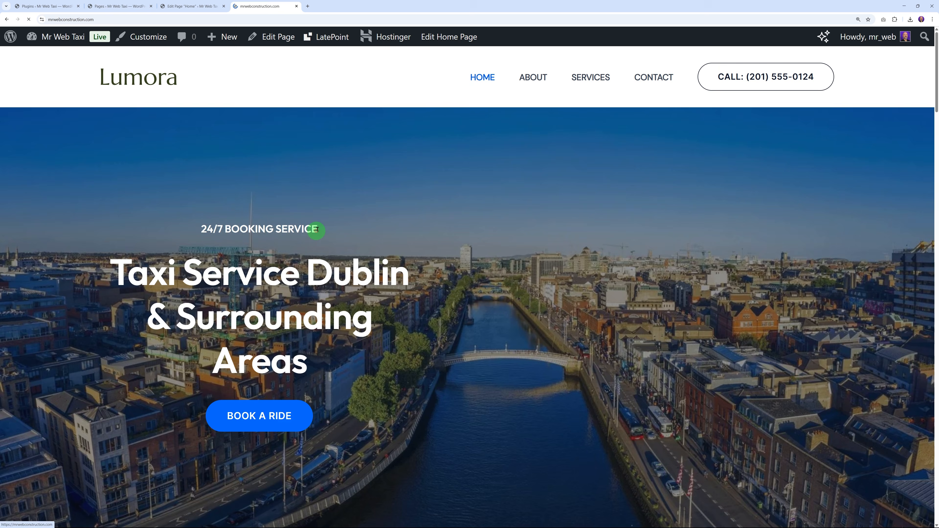
pyautogui.scroll(-10, 413, 308)
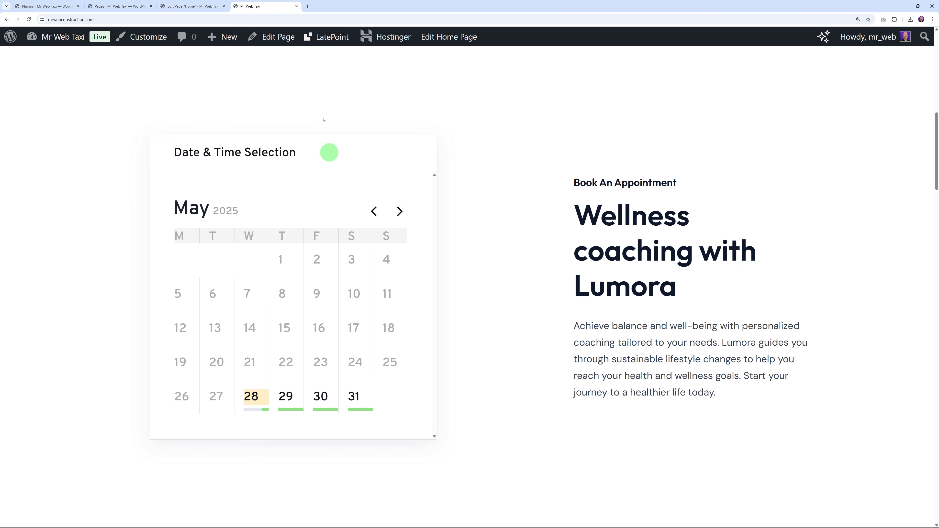
pyautogui.click(195, 6)
# Step: Delete the appointment Booking Form block and insert a Shortcode block in its place
pyautogui.scroll(-10, 409, 304)
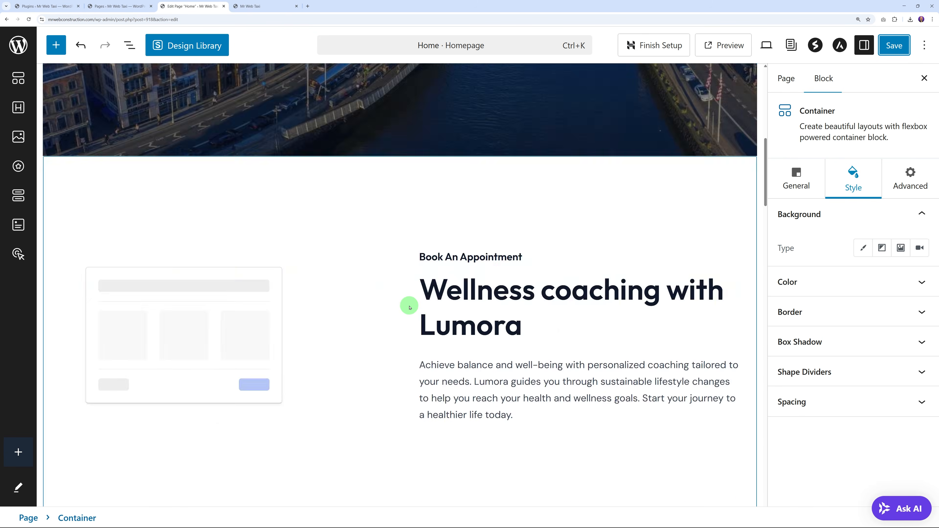
pyautogui.click(117, 178)
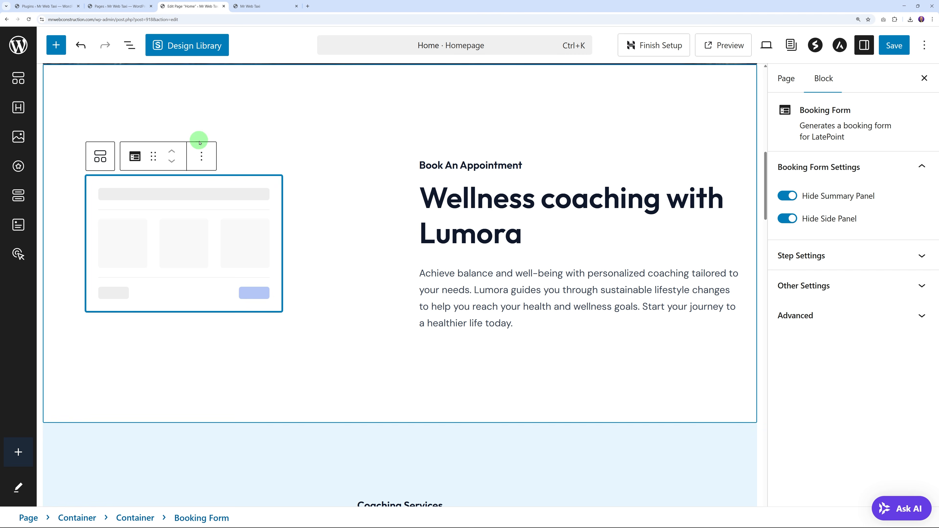
pyautogui.click(201, 154)
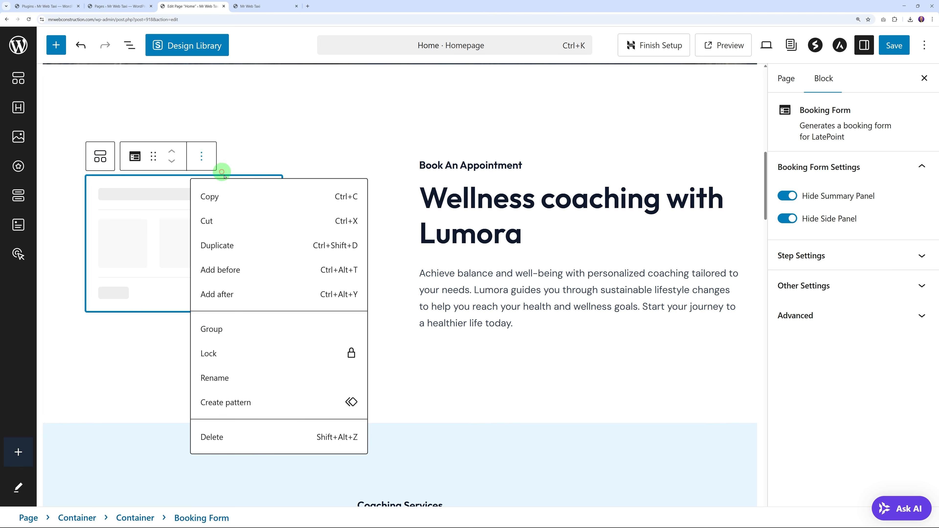
pyautogui.click(232, 446)
pyautogui.click(105, 218)
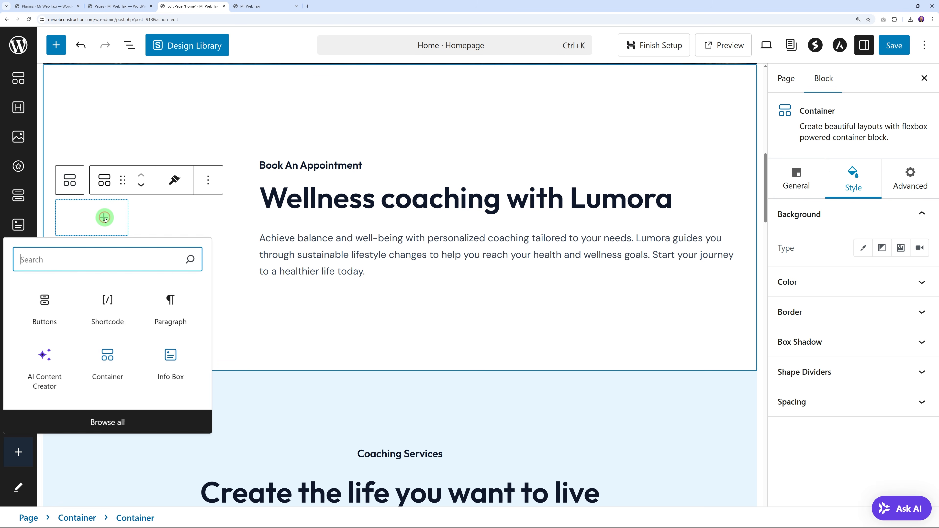
pyautogui.click(107, 310)
# Step: Paste the mptbm_booking shortcode from the Guideline page into the block and save
pyautogui.click(106, 232)
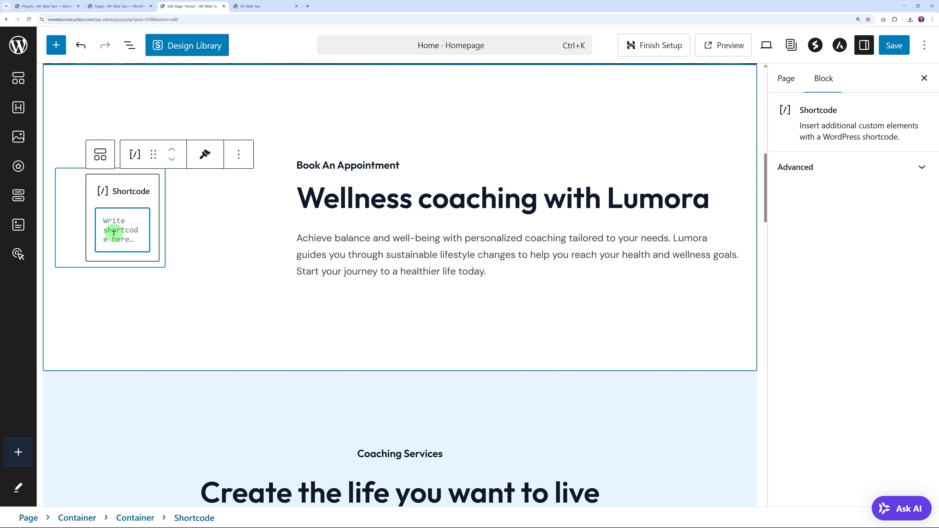
pyautogui.click(52, 7)
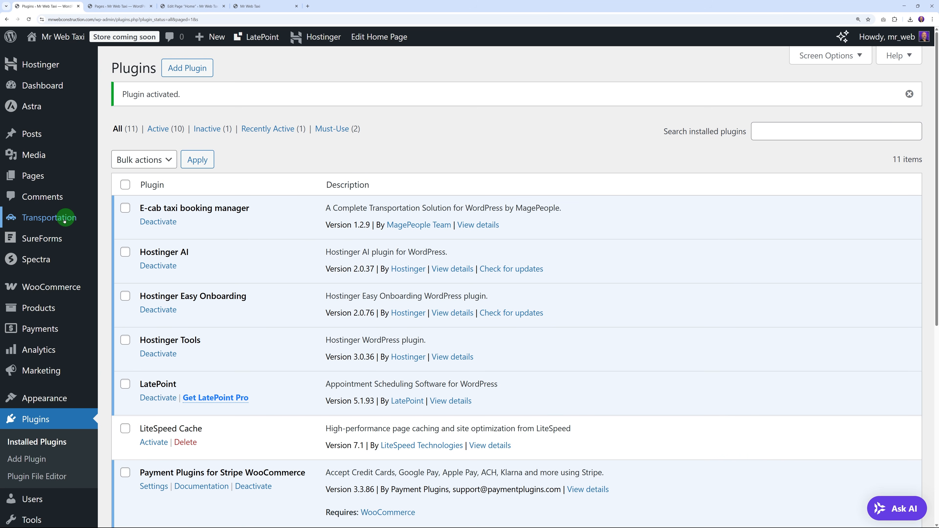
pyautogui.moveTo(65, 221)
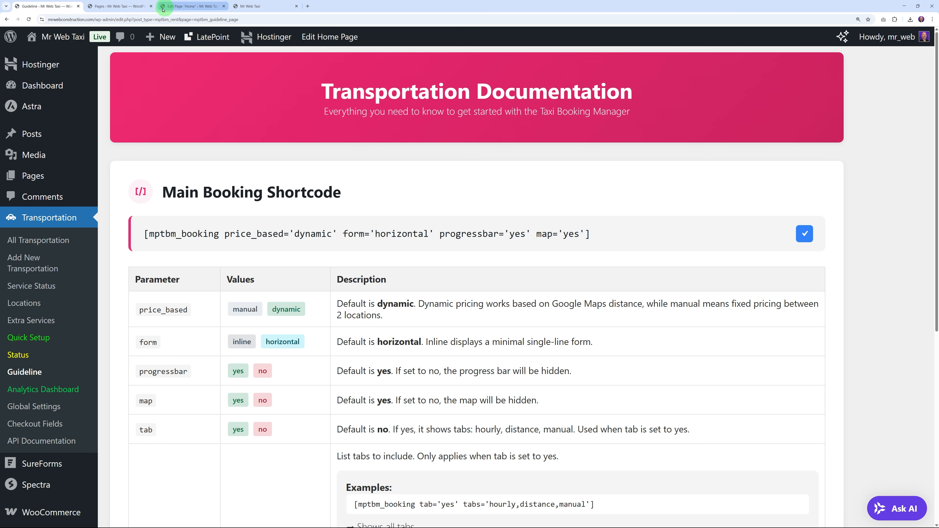
pyautogui.click(138, 6)
pyautogui.click(182, 5)
pyautogui.click(133, 222)
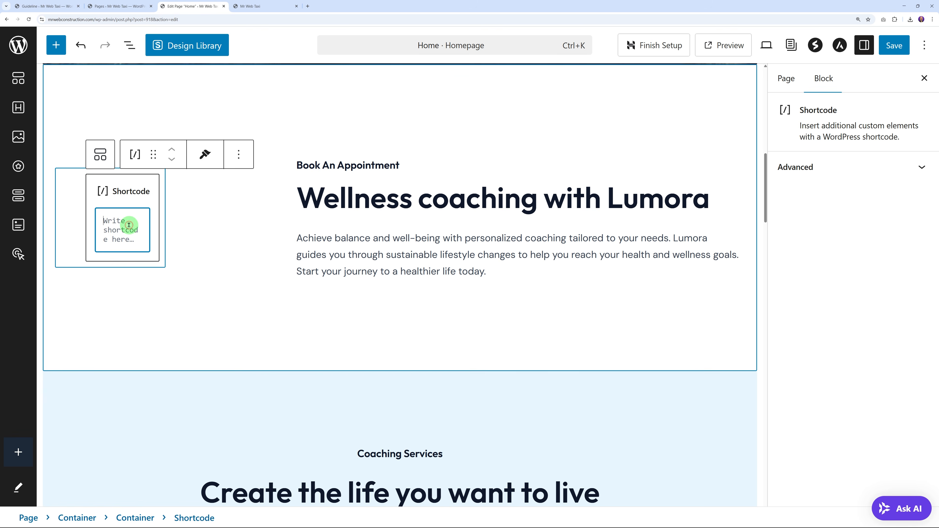
pyautogui.write("[mptbm_booking price_based='dynamic' form='horizontal' progressbar='yes' map='yes']")
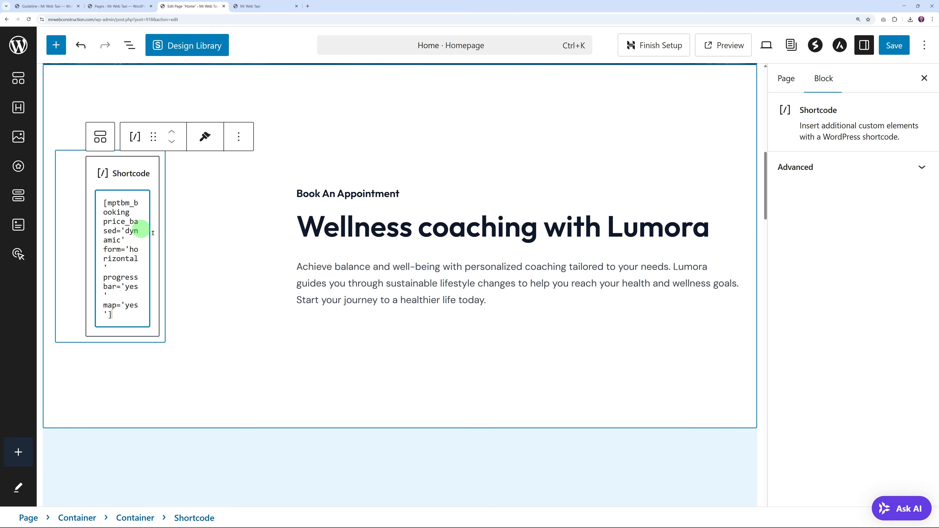
pyautogui.click(893, 48)
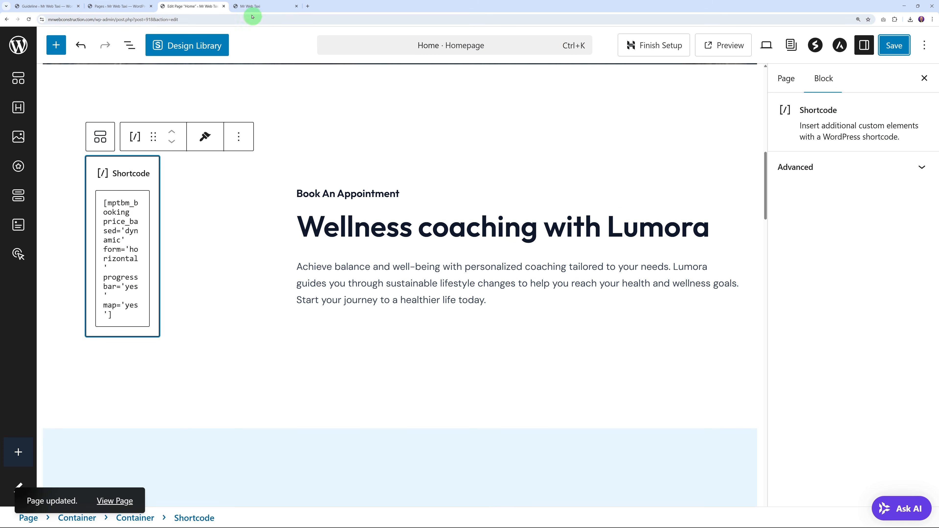
pyautogui.click(248, 7)
pyautogui.click(28, 19)
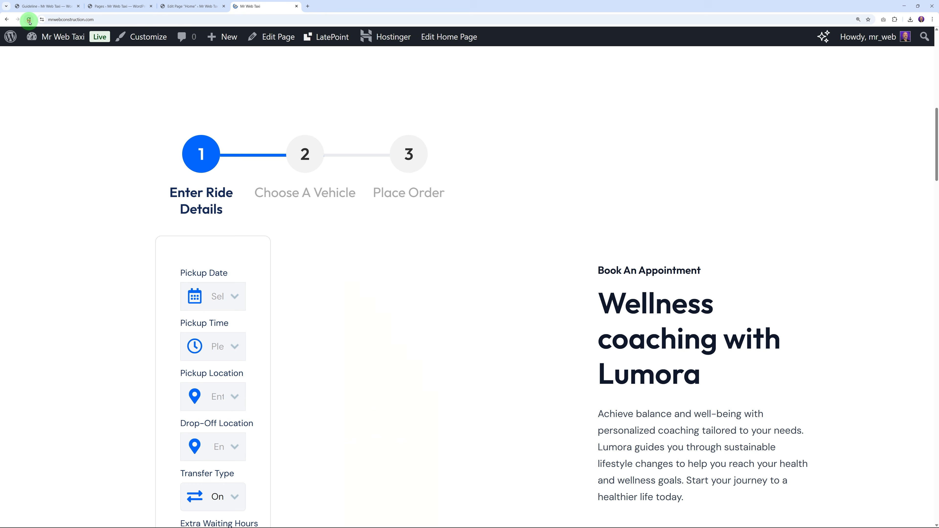
pyautogui.scroll(-3, 532, 222)
pyautogui.scroll(3, 535, 247)
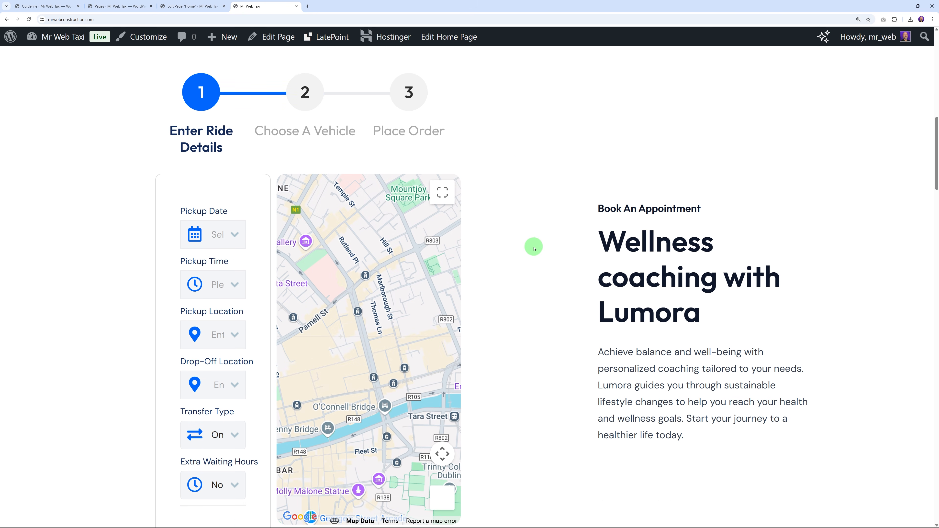
pyautogui.scroll(-8, 491, 300)
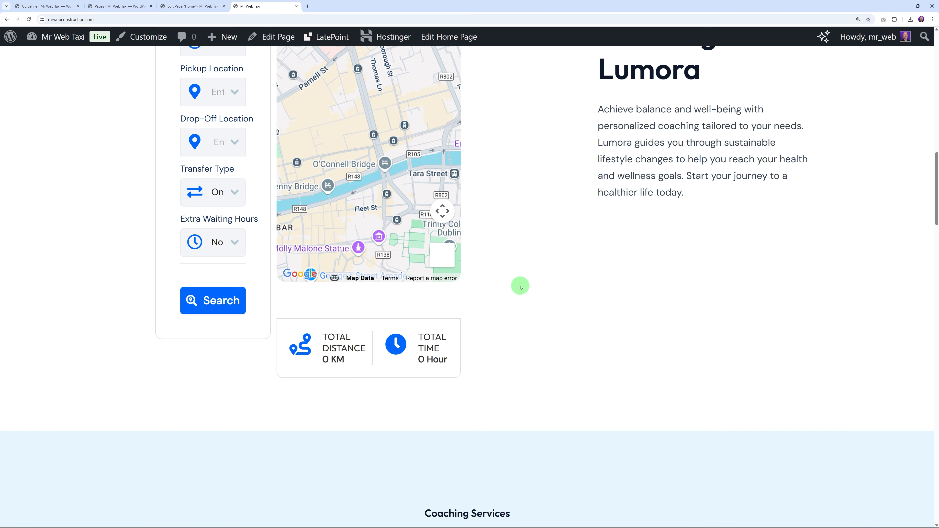
pyautogui.scroll(6, 539, 319)
pyautogui.scroll(2, 539, 321)
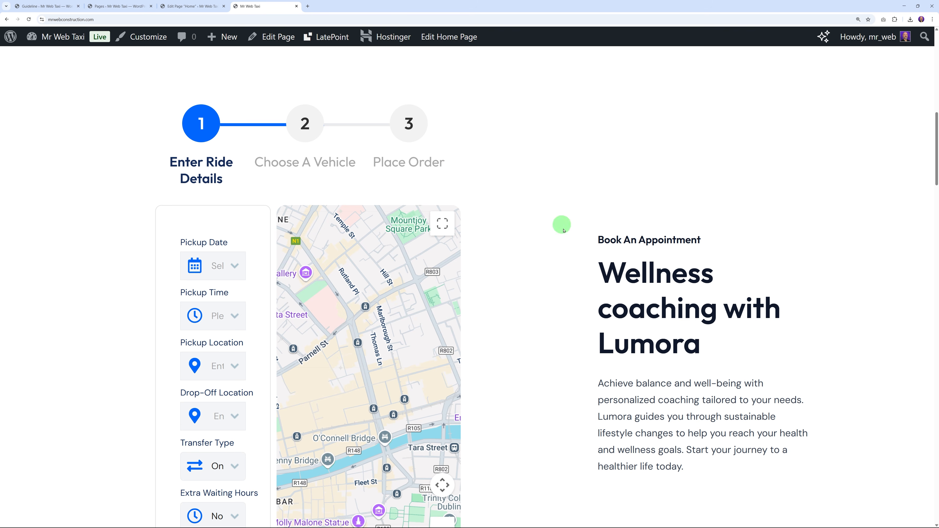
pyautogui.scroll(-2, 604, 350)
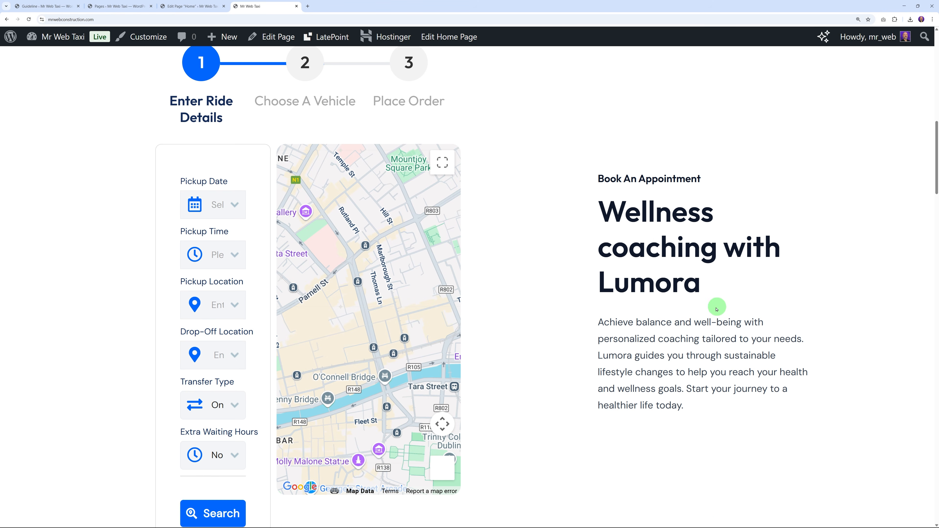
pyautogui.scroll(1, 714, 309)
pyautogui.click(207, 7)
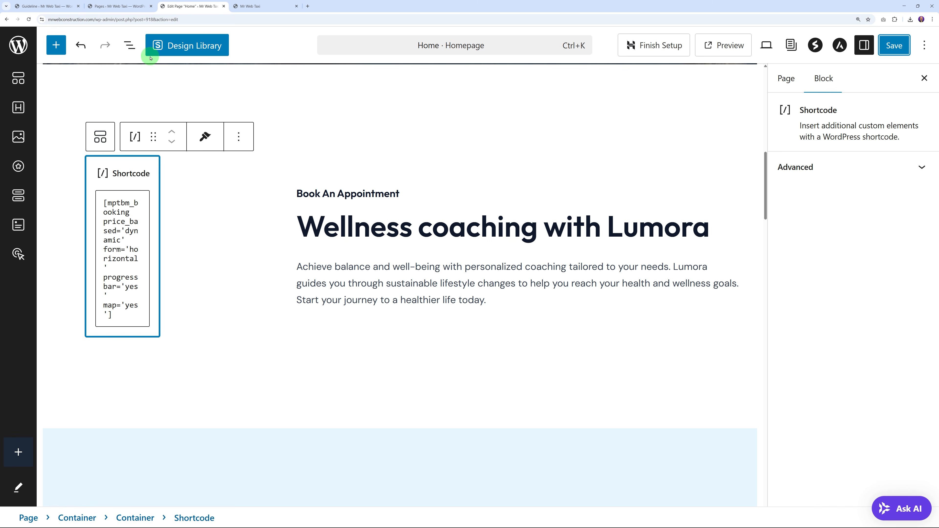
# Step: Delete the Book An Appointment text container above the booking shortcode
pyautogui.click(130, 46)
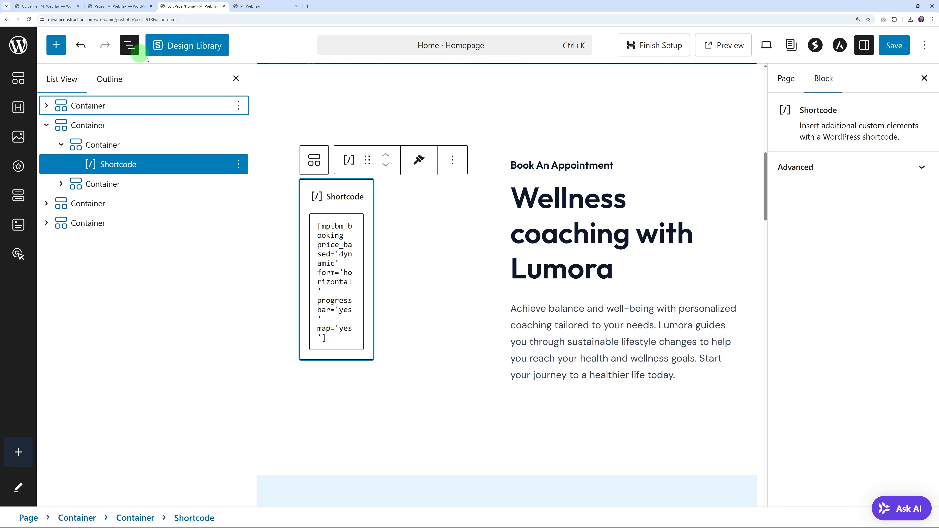
pyautogui.click(104, 144)
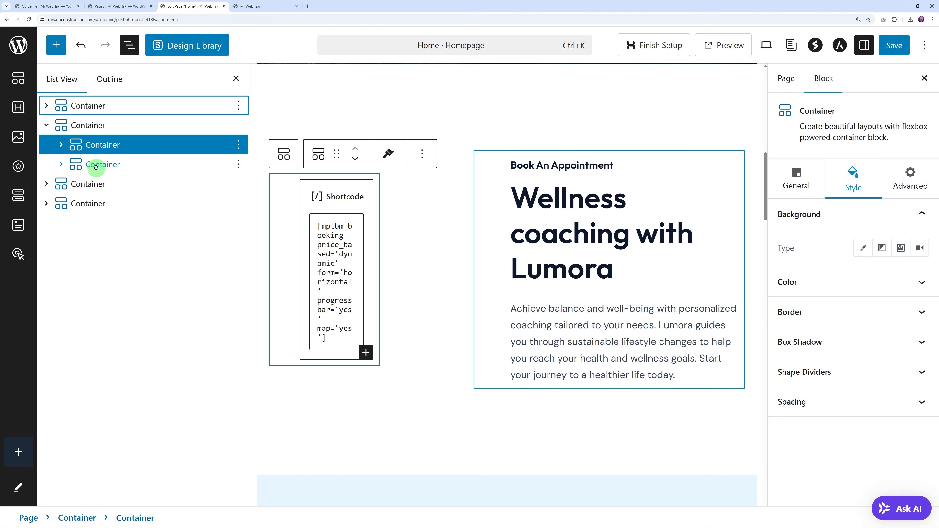
pyautogui.click(104, 167)
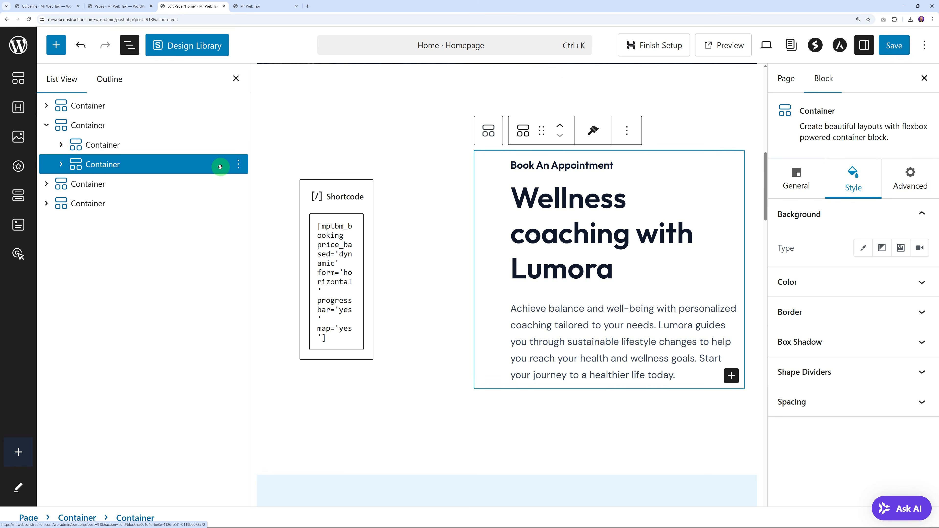
pyautogui.click(239, 171)
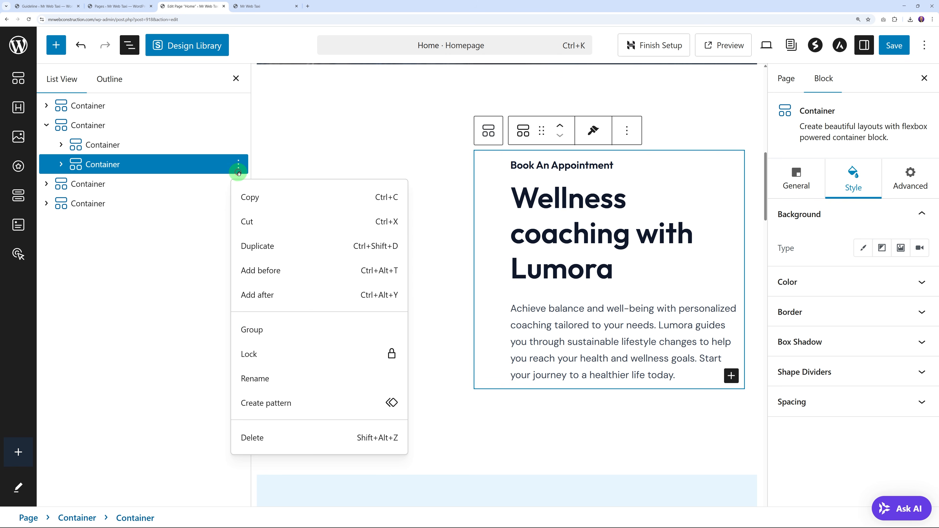
pyautogui.click(263, 444)
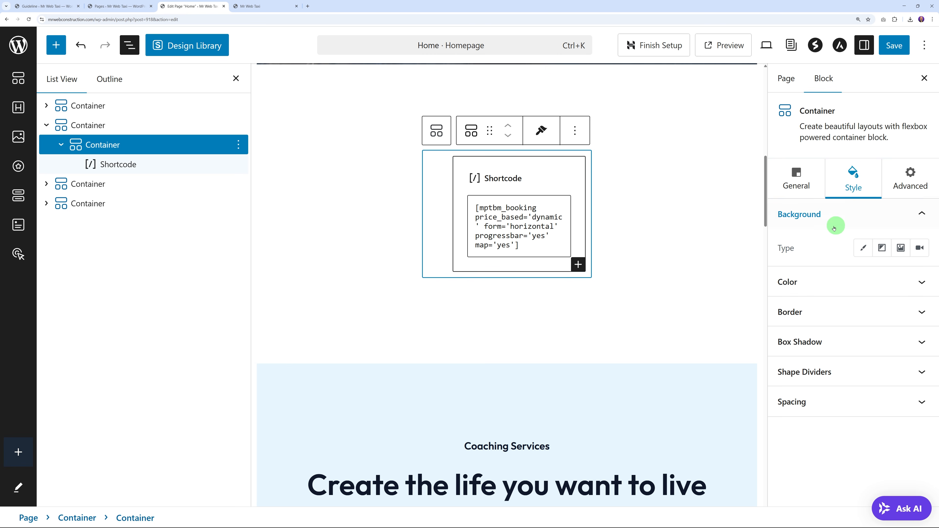
# Step: Confirm the shortcode container's Custom Width of 100 and save the Home page
pyautogui.click(797, 185)
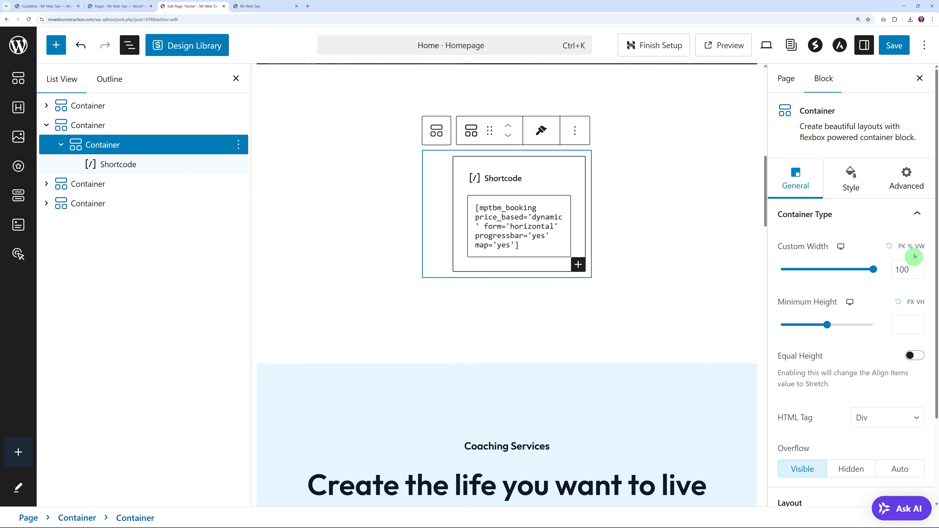
pyautogui.click(896, 53)
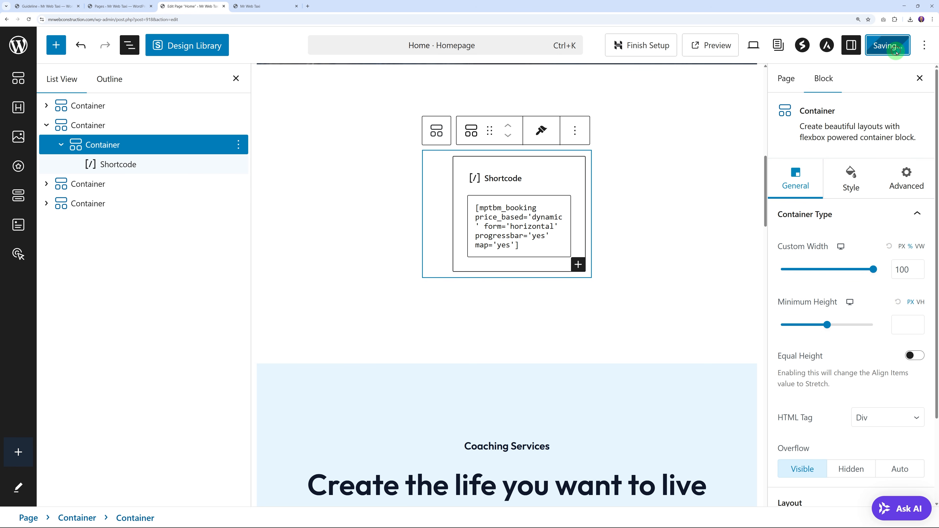
pyautogui.click(267, 6)
# Step: Reload the live site and scroll through the widened three-step taxi booking form
pyautogui.click(29, 20)
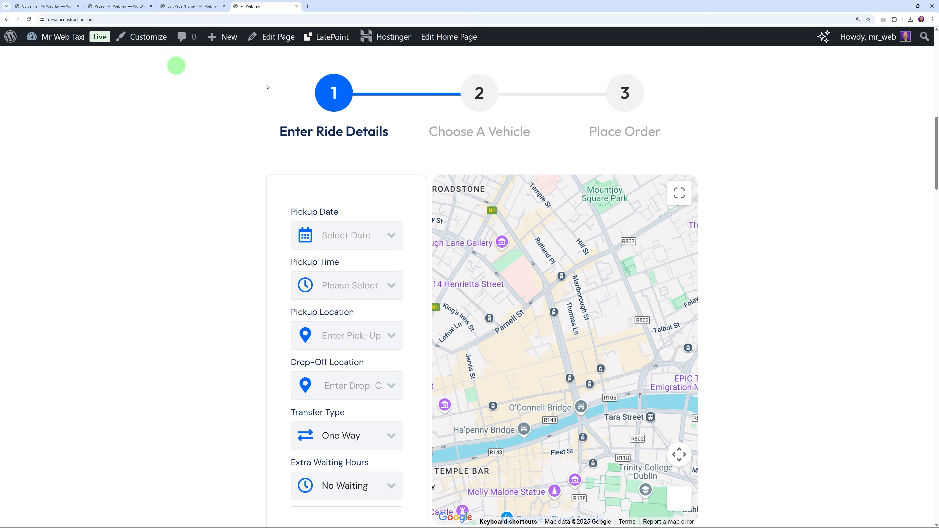
pyautogui.scroll(-4, 823, 222)
pyautogui.scroll(15, 820, 226)
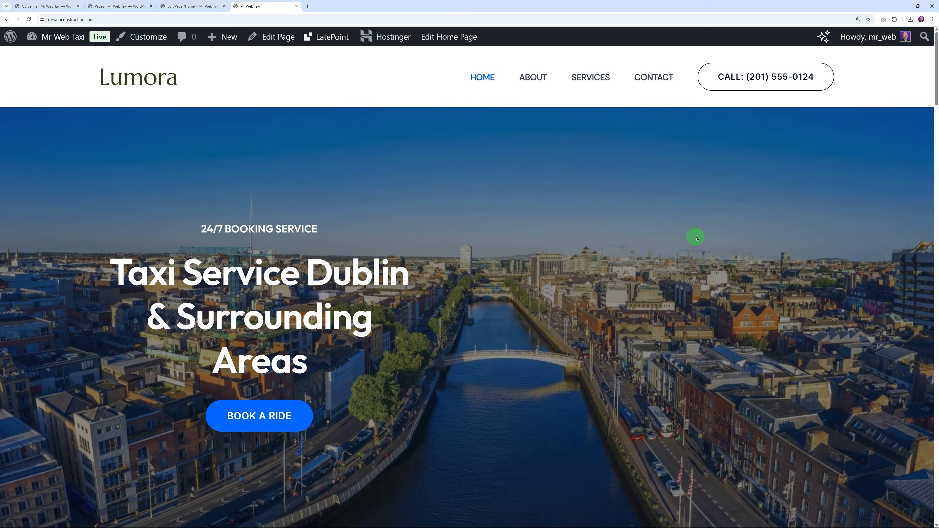
pyautogui.scroll(-2, 697, 239)
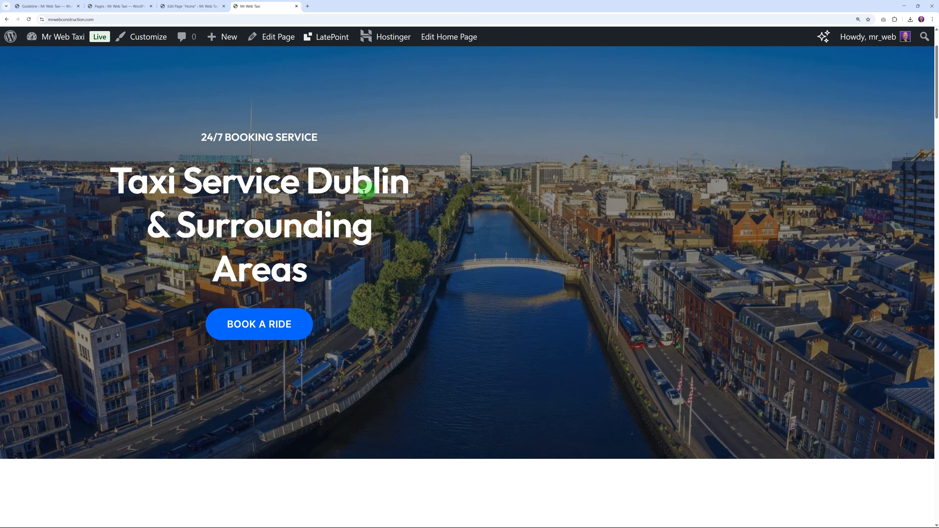
pyautogui.scroll(-11, 635, 290)
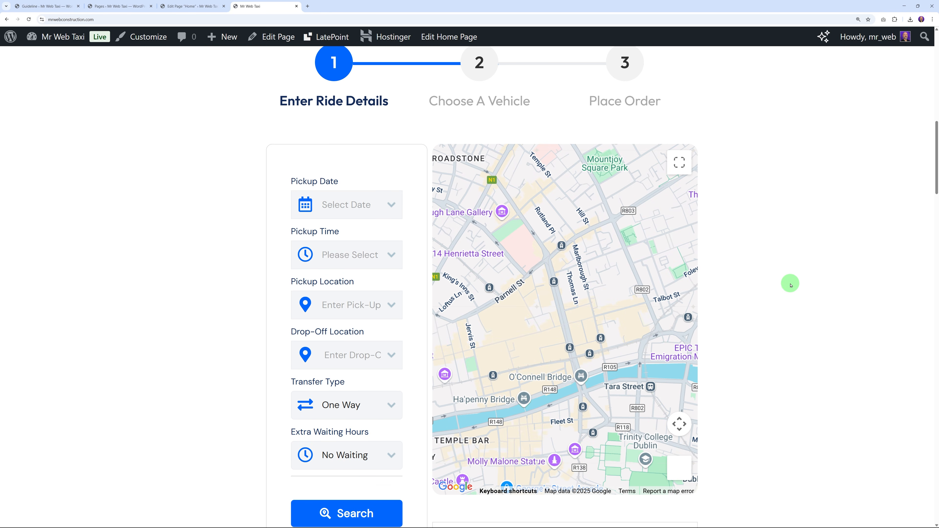
pyautogui.scroll(11, 791, 285)
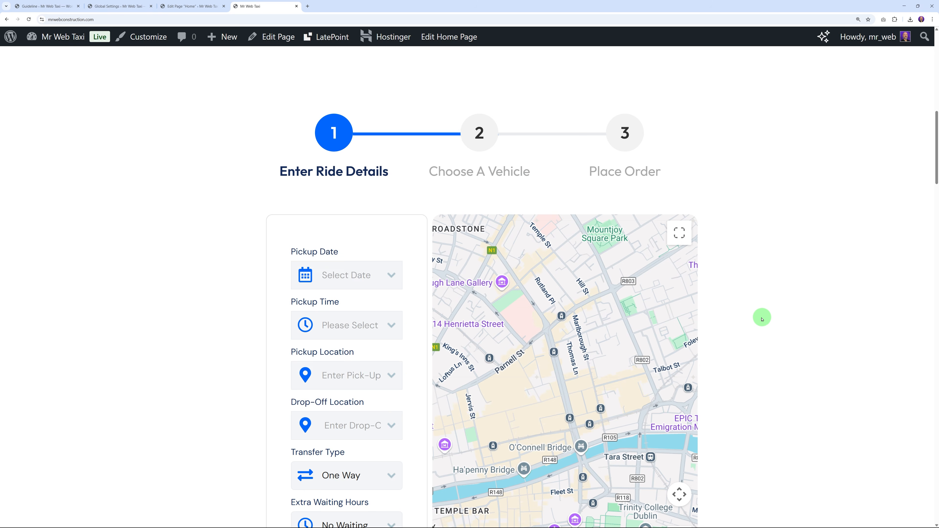
pyautogui.scroll(2, 723, 319)
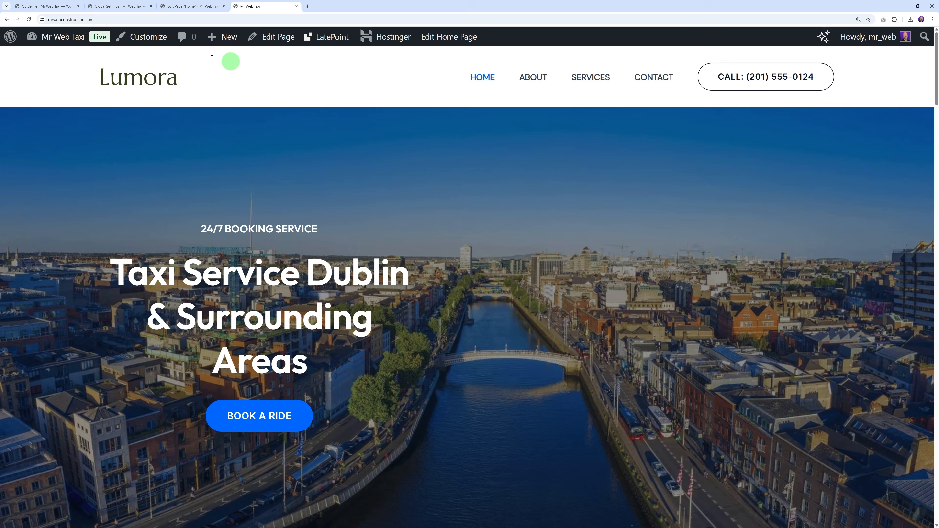
pyautogui.click(188, 7)
# Step: Close the List View, scroll through the Home page sections, and save again
pyautogui.click(235, 78)
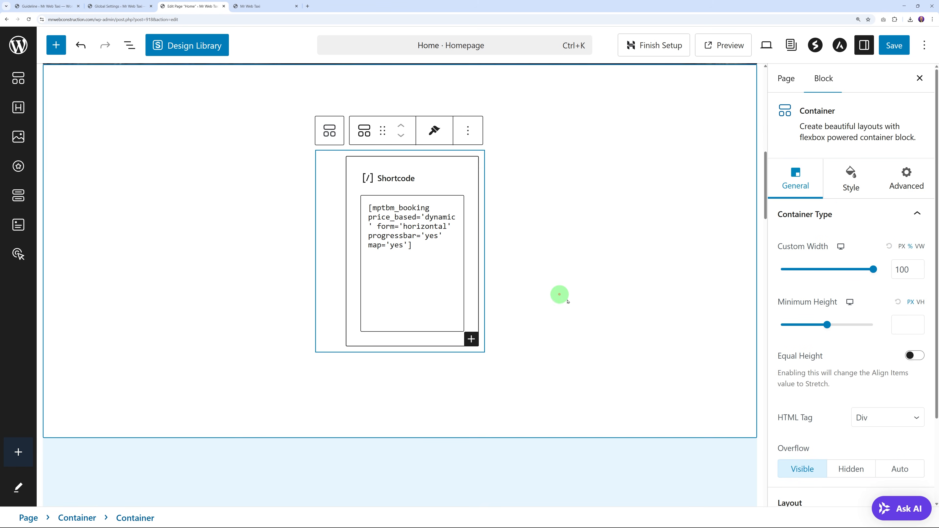
pyautogui.scroll(-12, 545, 328)
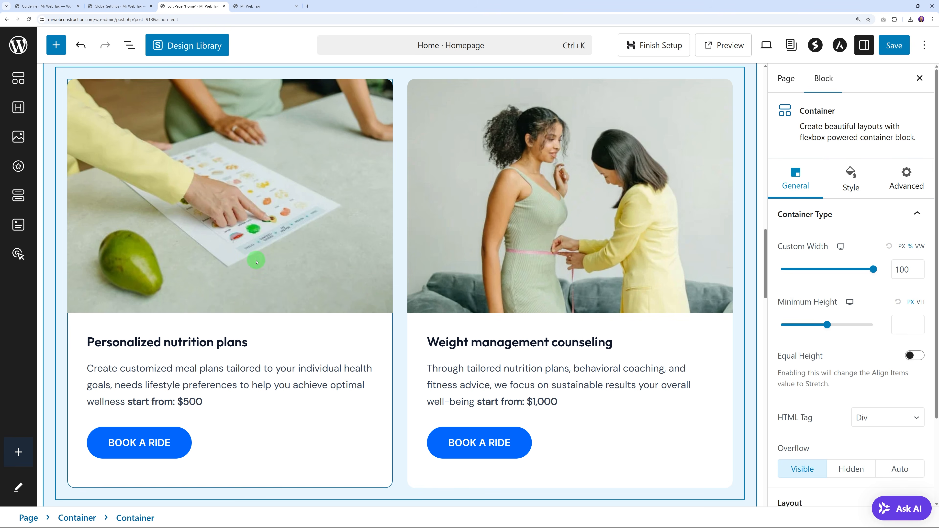
pyautogui.scroll(-12, 440, 394)
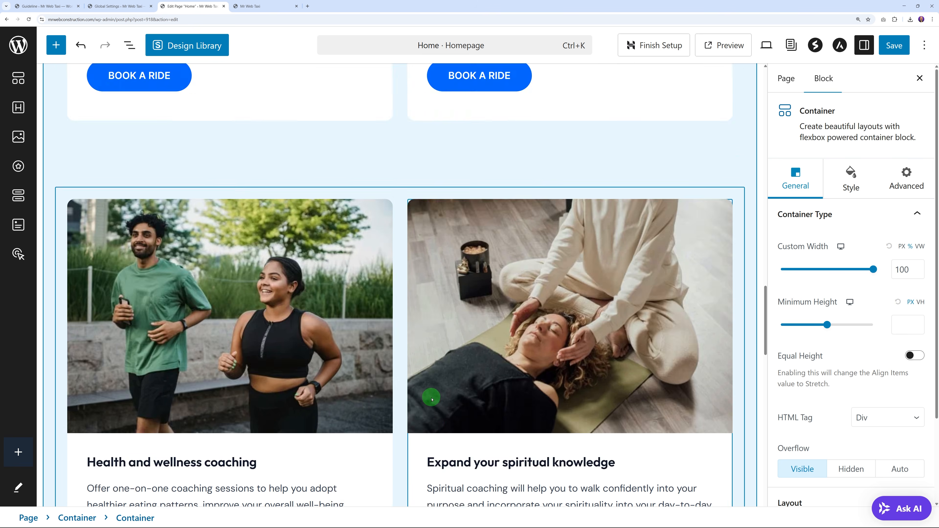
pyautogui.scroll(-10, 367, 202)
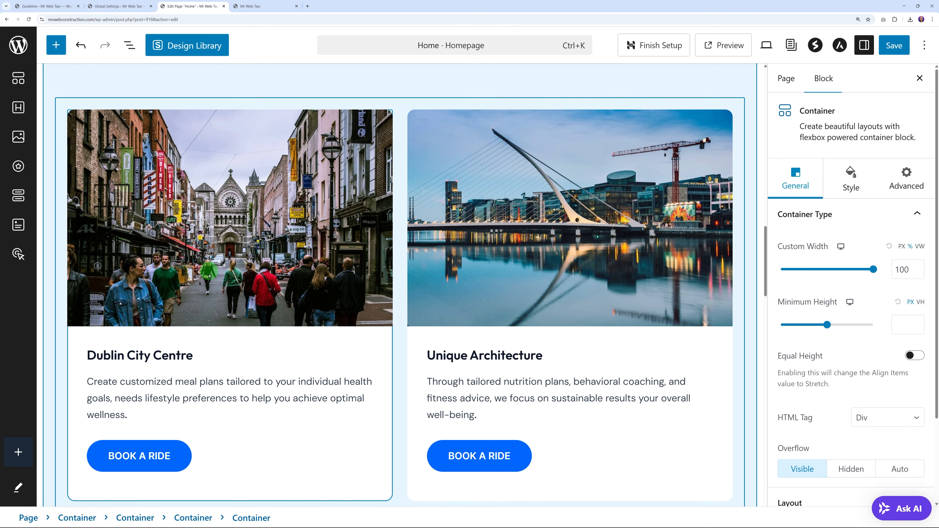
pyautogui.scroll(-8, 658, 252)
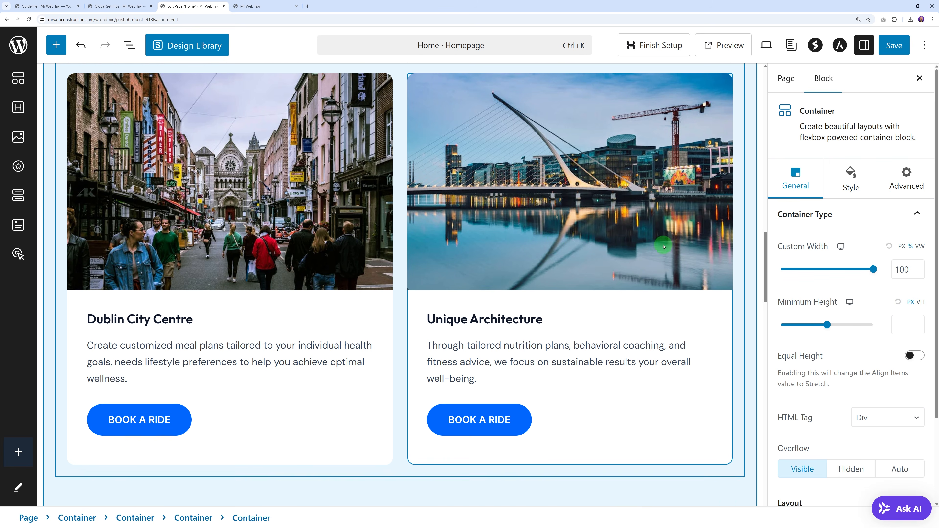
pyautogui.scroll(-6, 657, 253)
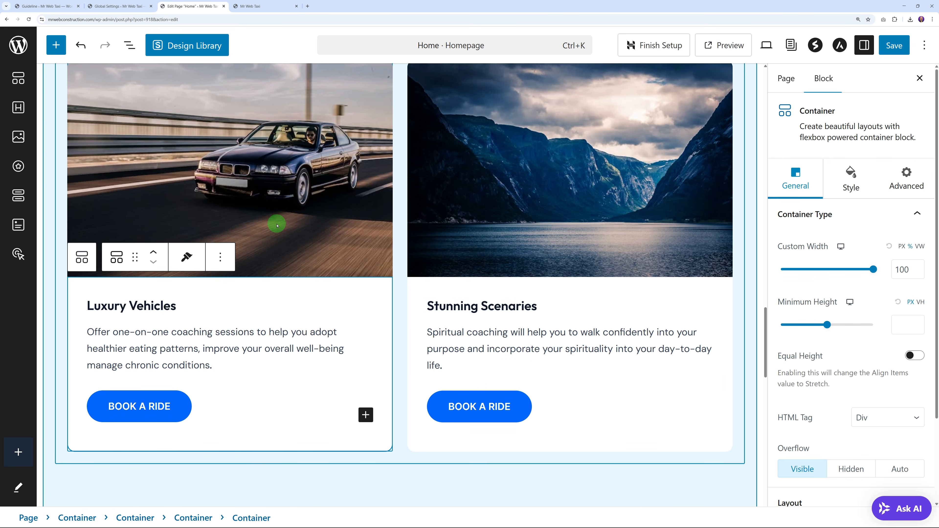
pyautogui.scroll(-12, 579, 245)
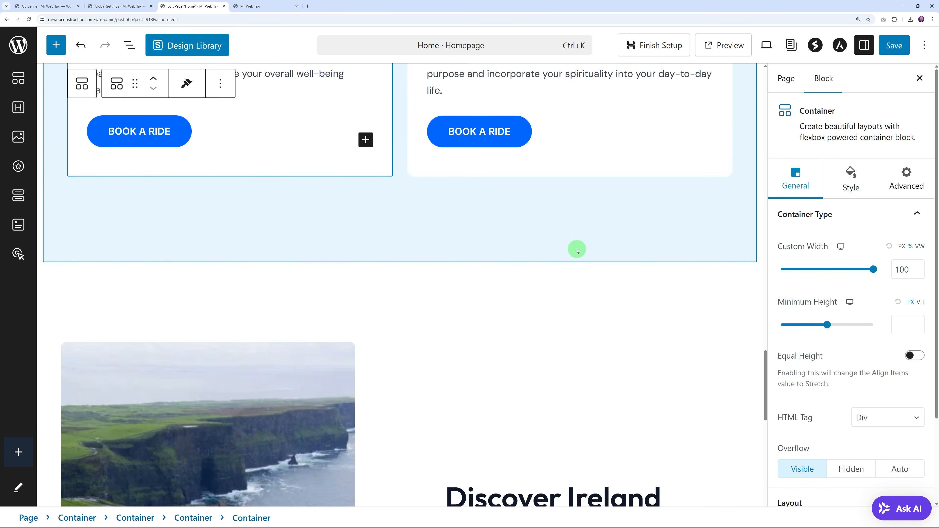
pyautogui.scroll(-3, 455, 311)
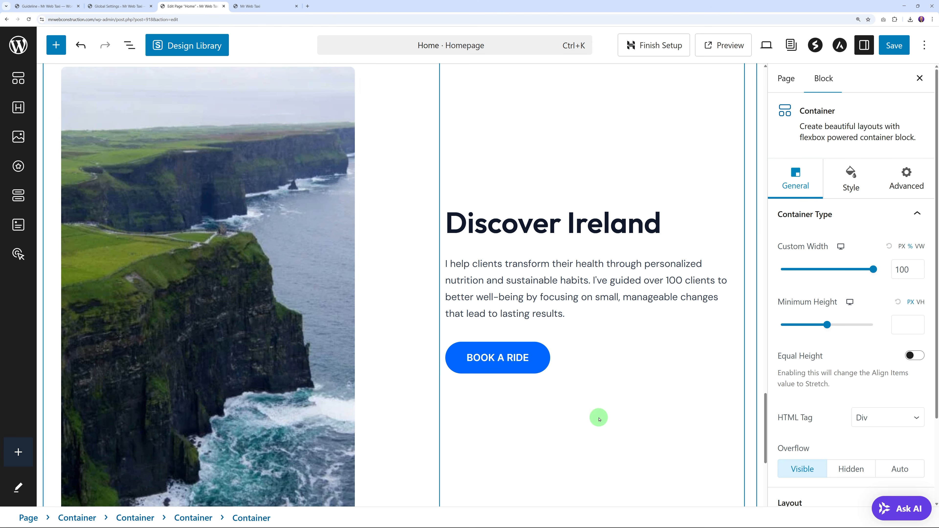
pyautogui.click(895, 45)
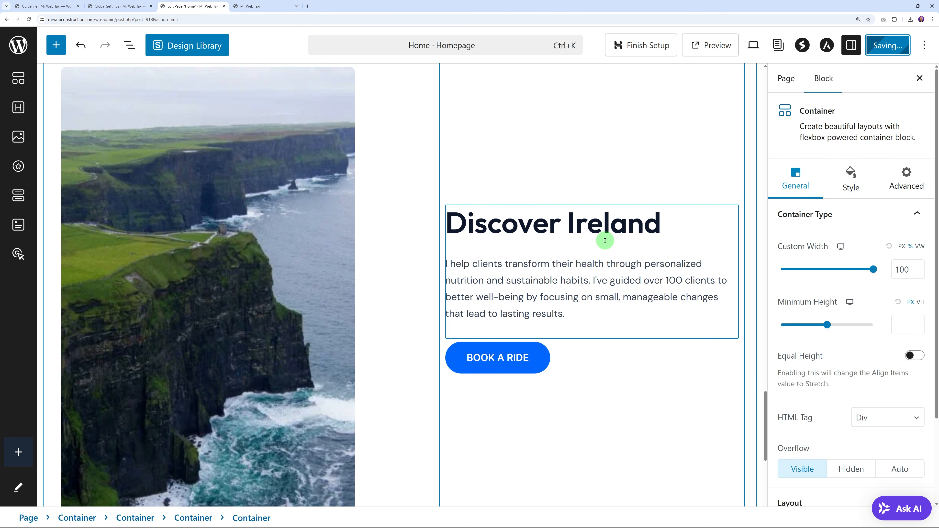
pyautogui.click(256, 6)
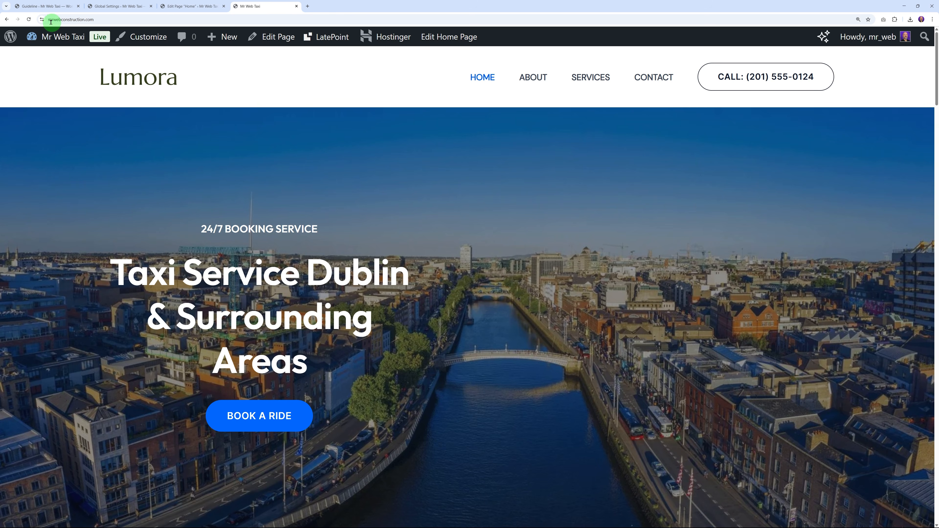
# Step: Scroll through the live Home page from top to bottom to review it
pyautogui.scroll(-5, 629, 248)
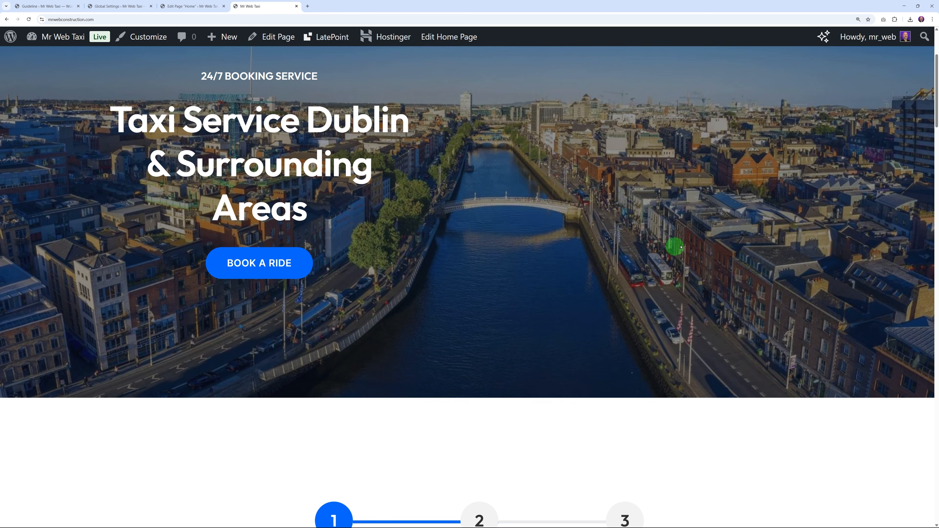
pyautogui.scroll(1, 724, 237)
pyautogui.scroll(-4, 777, 236)
pyautogui.scroll(-4, 795, 233)
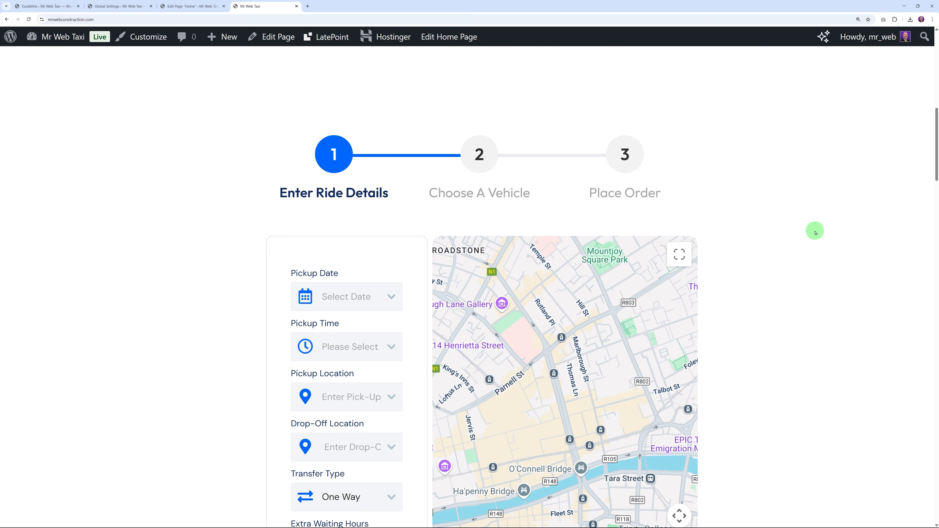
pyautogui.scroll(-10, 625, 298)
pyautogui.scroll(-14, 821, 248)
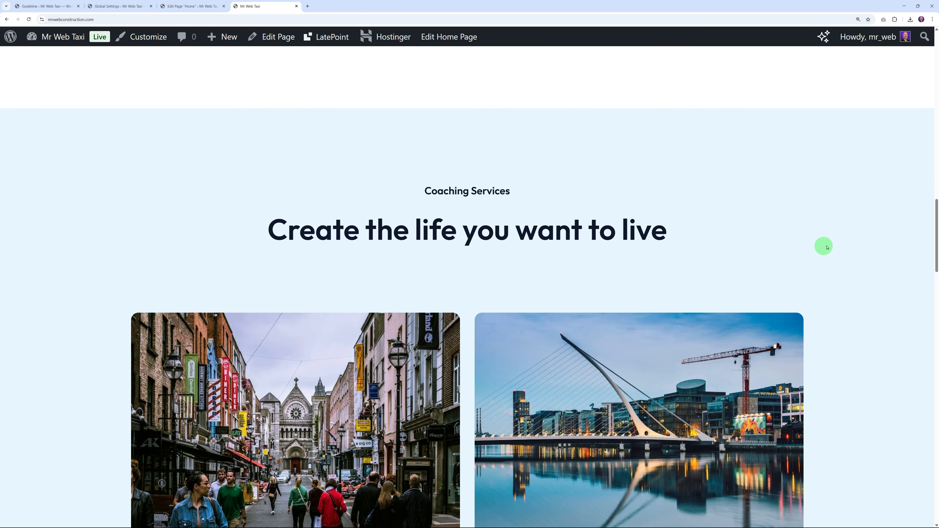
pyautogui.scroll(-12, 851, 241)
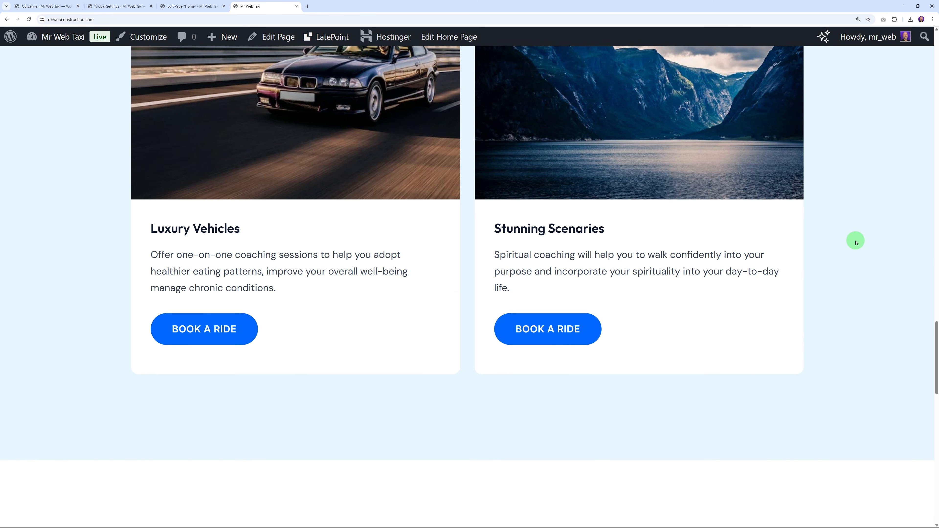
pyautogui.scroll(-12, 854, 241)
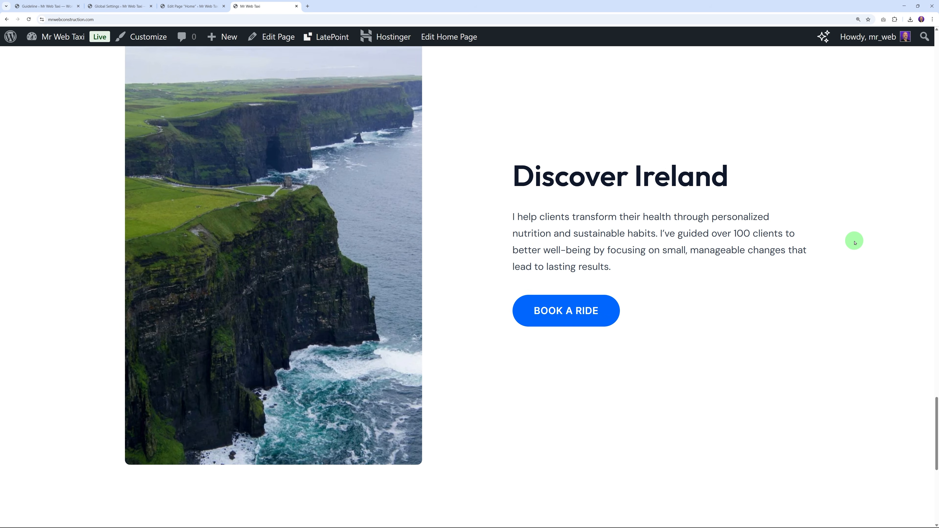
pyautogui.scroll(-5, 855, 242)
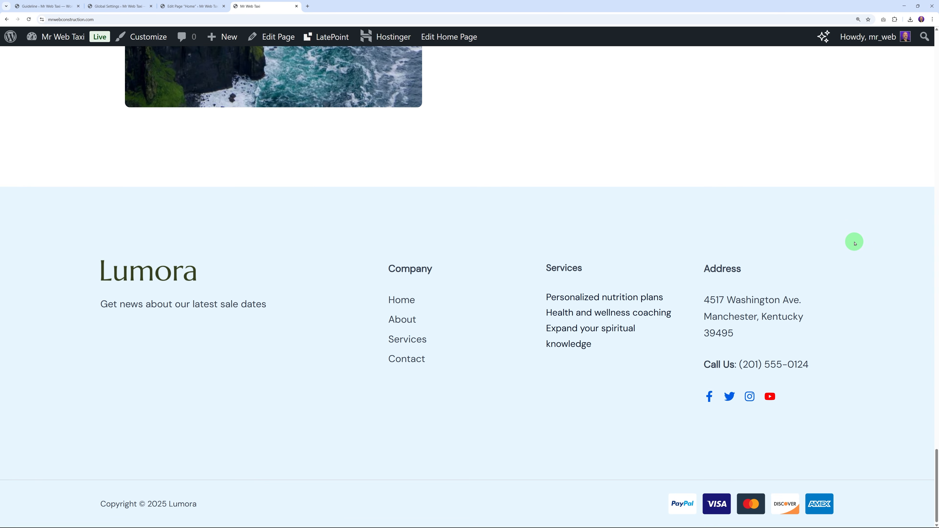
pyautogui.scroll(20, 854, 240)
pyautogui.scroll(10, 854, 240)
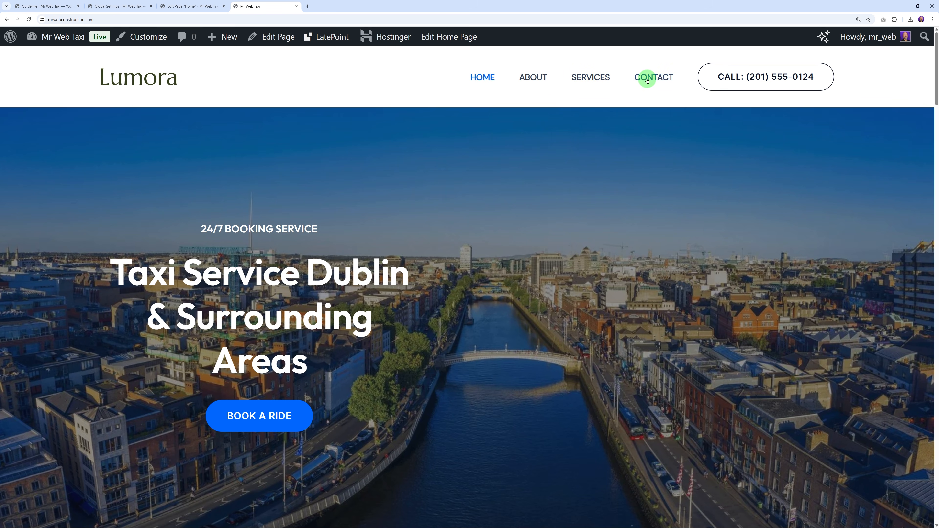
pyautogui.scroll(-3, 883, 284)
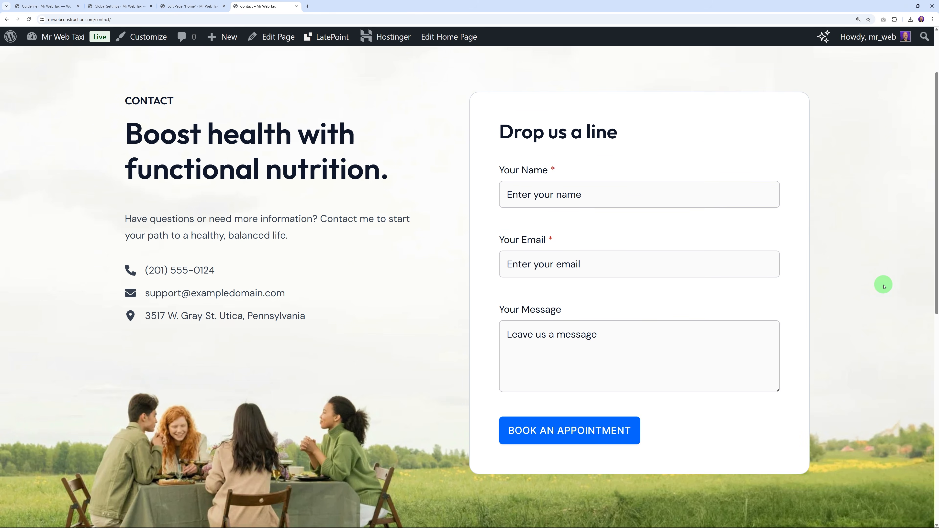
# Step: Open the Contact page's editor in a new tab from the All Pages list
pyautogui.click(121, 7)
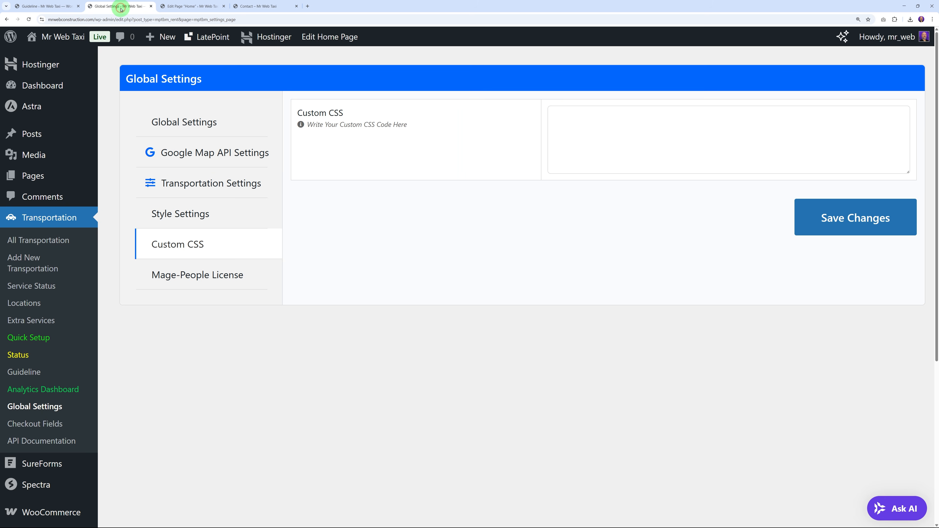
pyautogui.moveTo(29, 174)
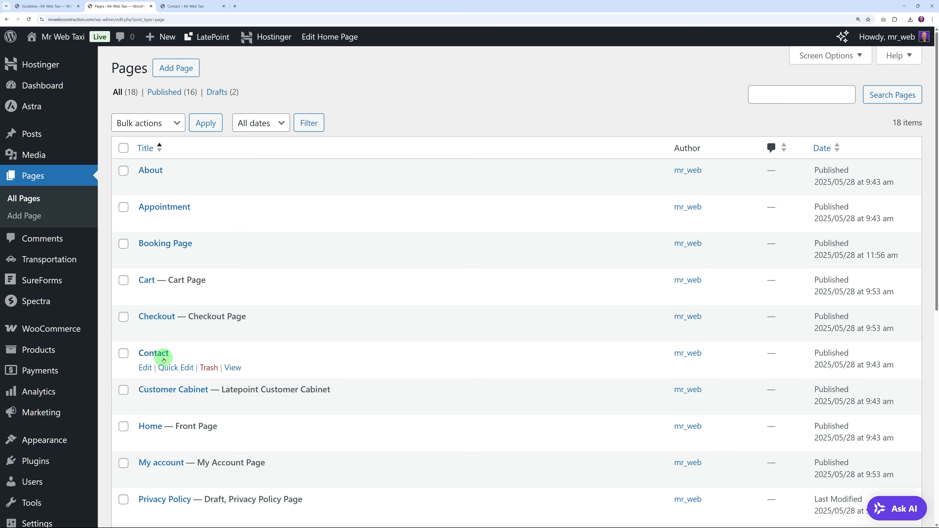
pyautogui.rightClick(154, 353)
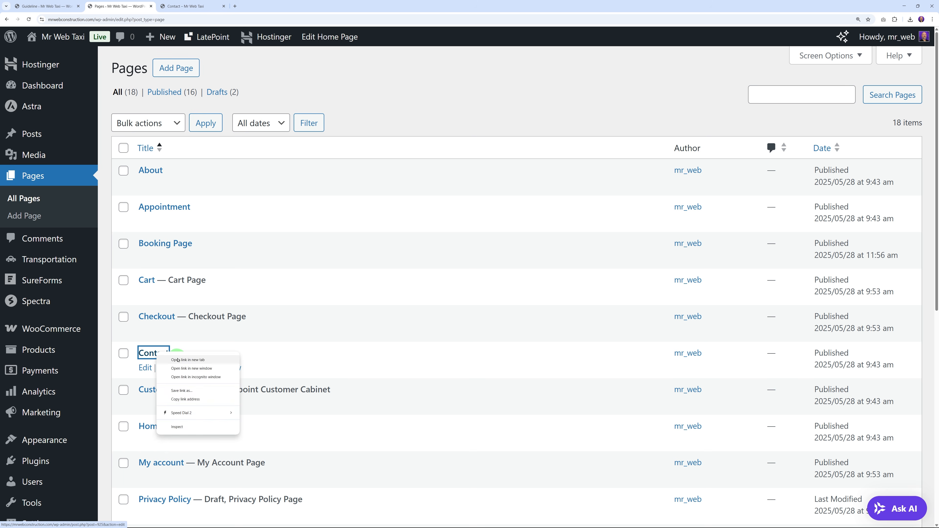
pyautogui.click(181, 361)
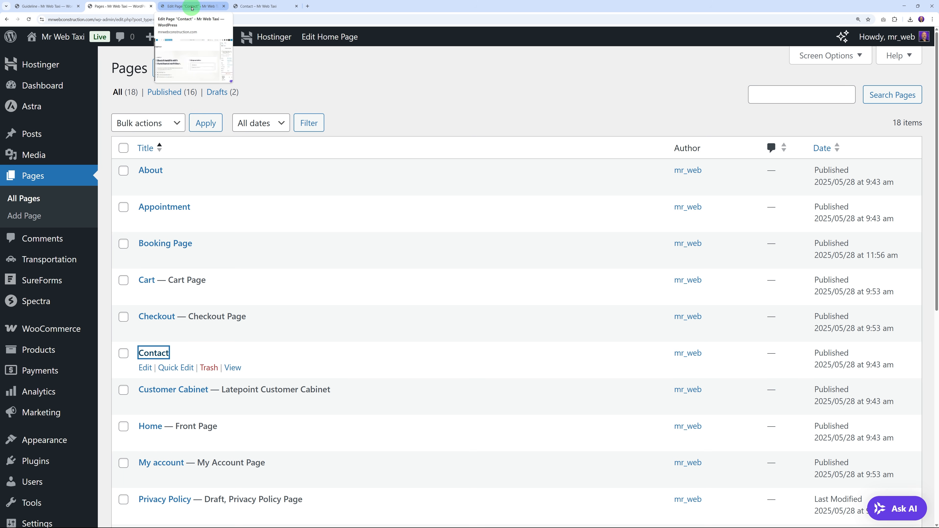
# Step: Replace the Contact page's sample e-mail with the taxi firm's business e-mail address
pyautogui.click(192, 8)
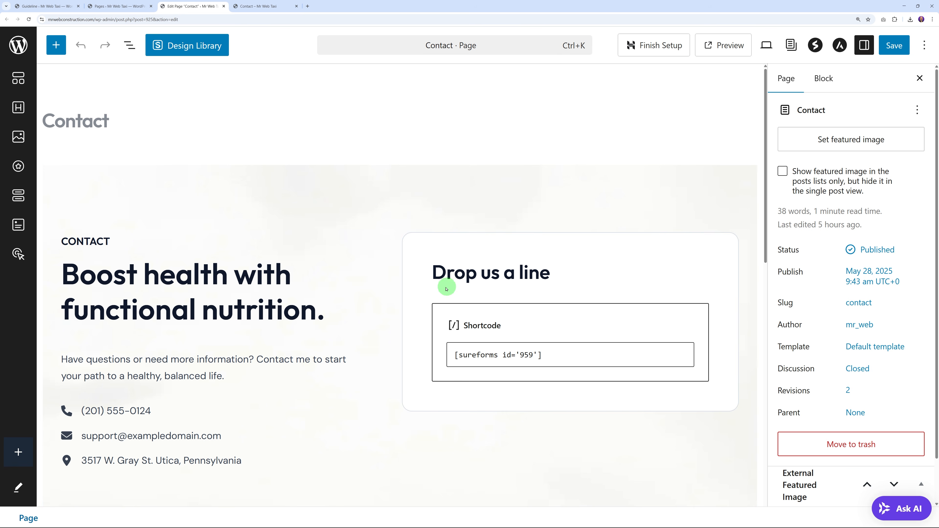
pyautogui.scroll(-3, 530, 296)
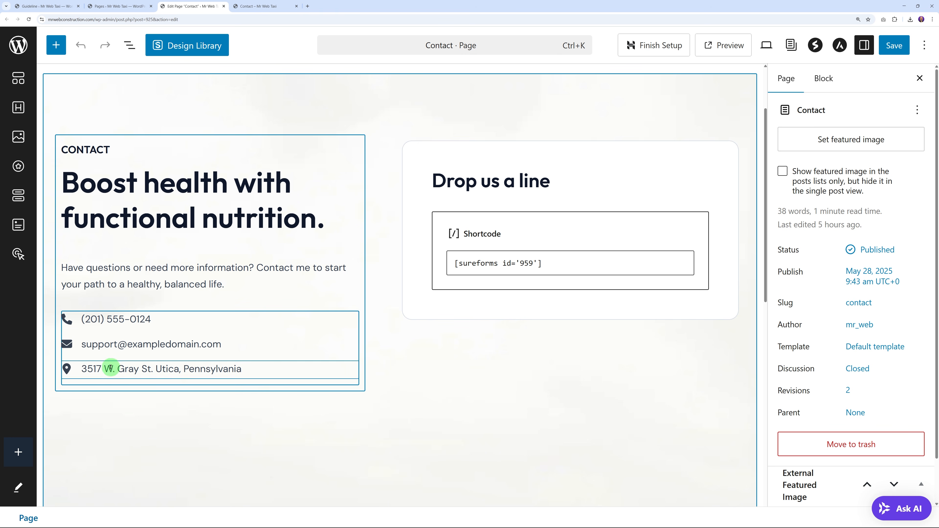
pyautogui.doubleClick(92, 344)
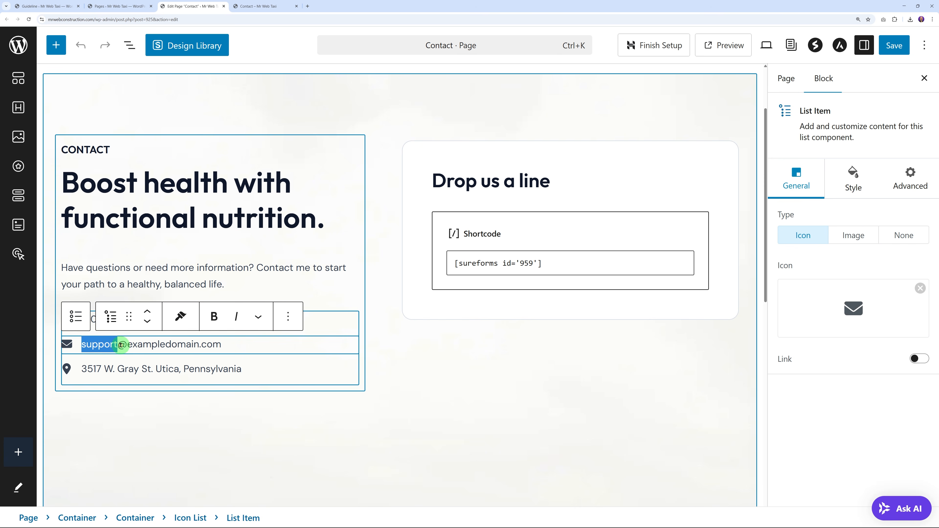
pyautogui.click(135, 344)
pyautogui.moveTo(83, 345); pyautogui.dragTo(248, 344)
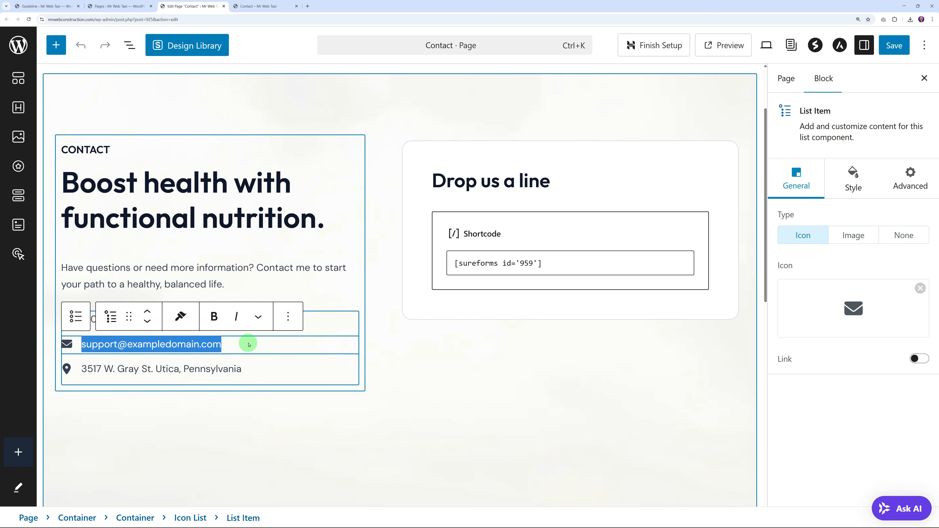
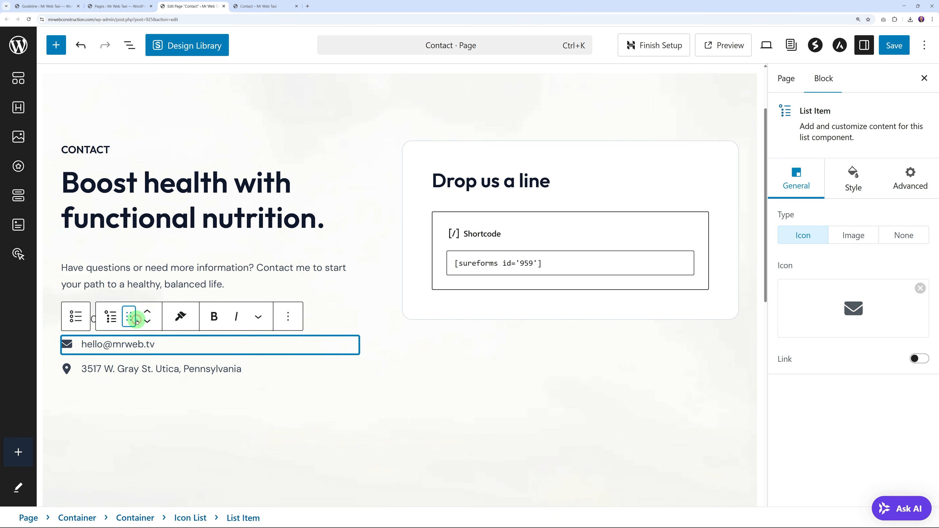
# Step: Update the phone number and street address in the contact details list
pyautogui.click(250, 281)
pyautogui.click(116, 319)
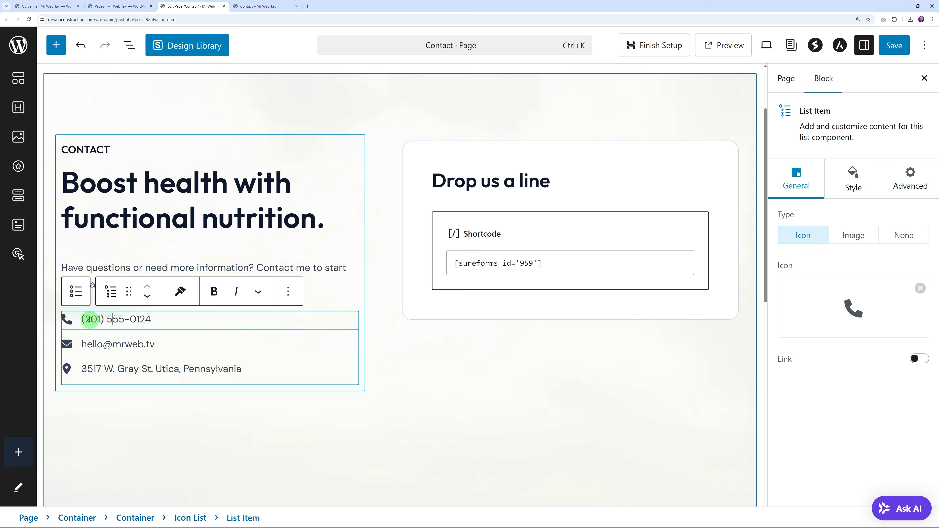
pyautogui.write('0')
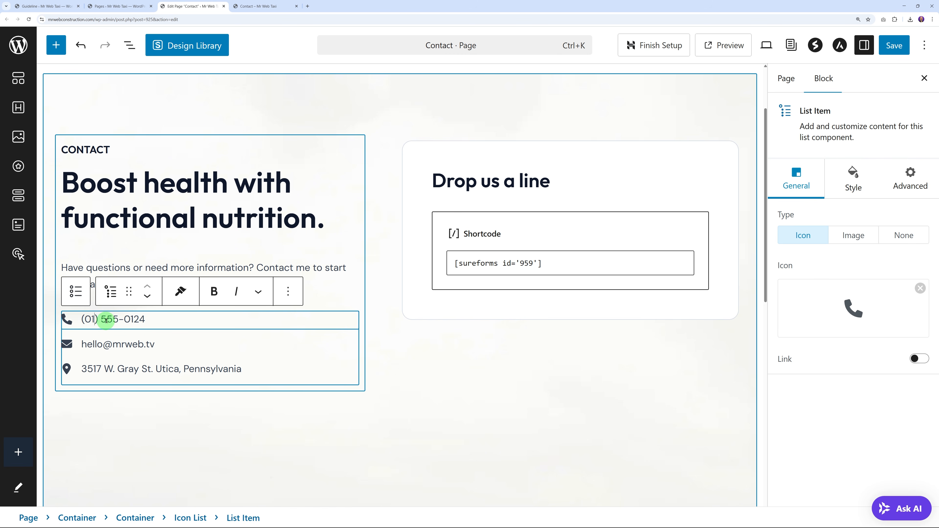
pyautogui.moveTo(103, 319); pyautogui.dragTo(141, 318)
pyautogui.write('12')
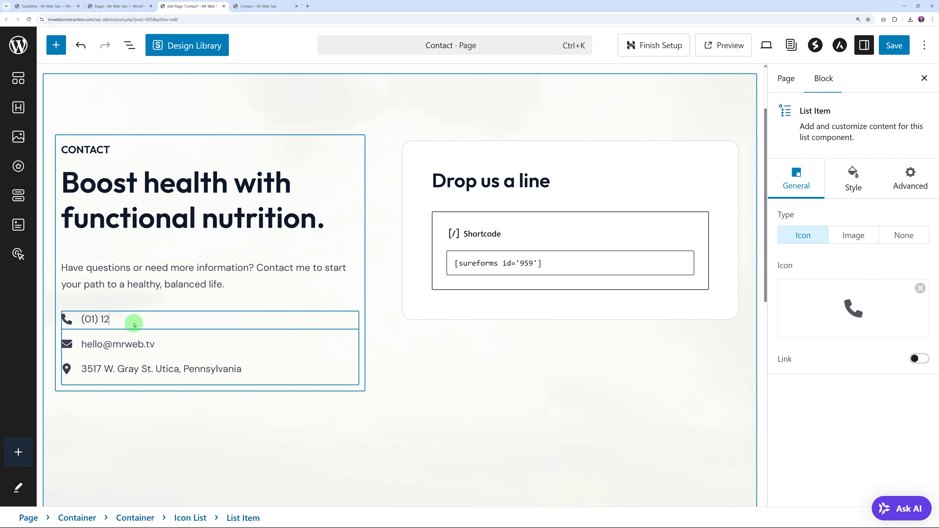
pyautogui.click(151, 367)
pyautogui.moveTo(84, 369); pyautogui.dragTo(237, 370)
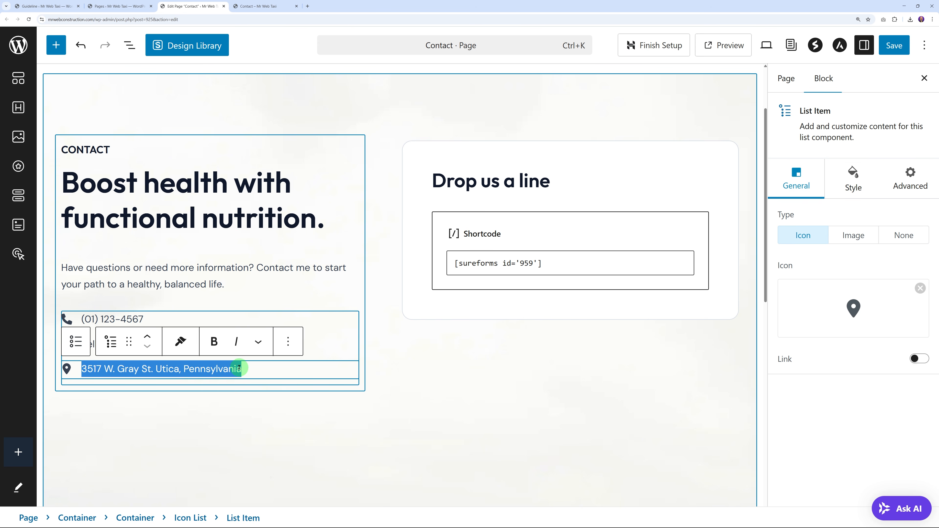
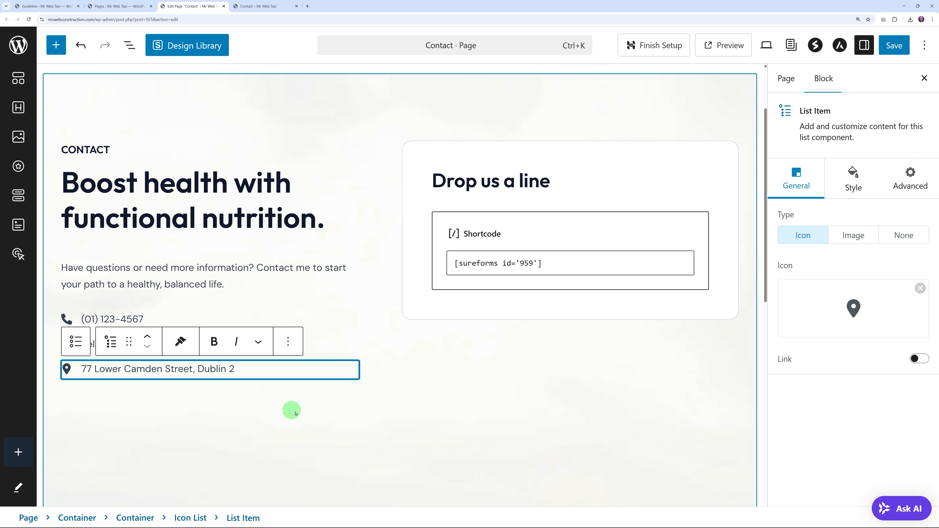
# Step: Save the updated Contact page and return to the pages list
pyautogui.click(334, 420)
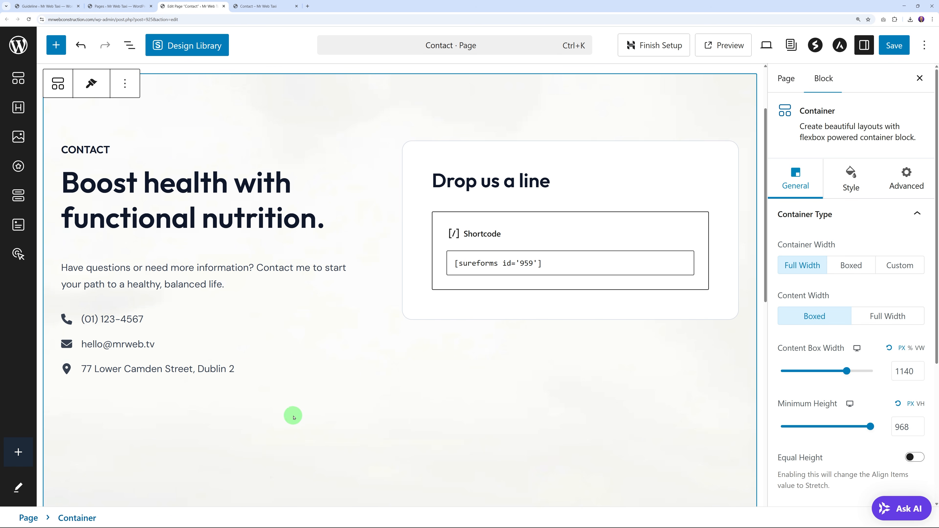
pyautogui.click(512, 264)
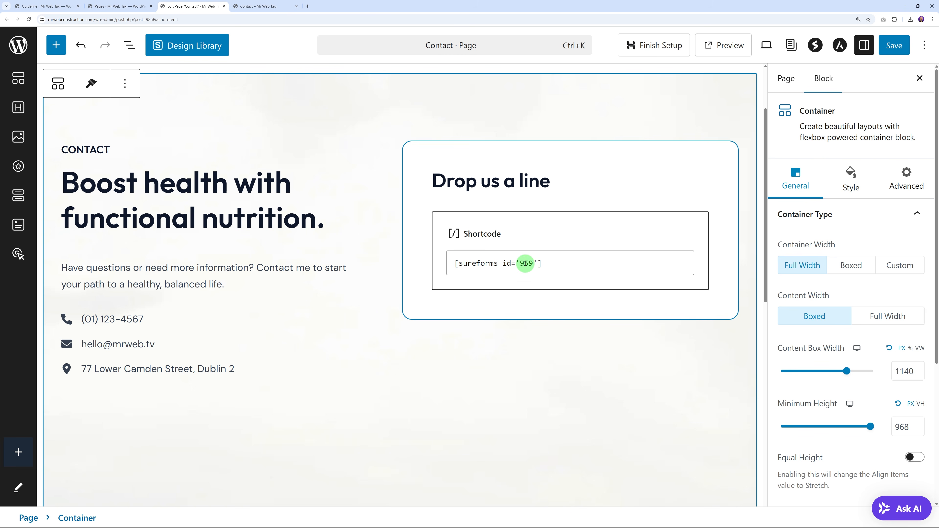
pyautogui.click(895, 45)
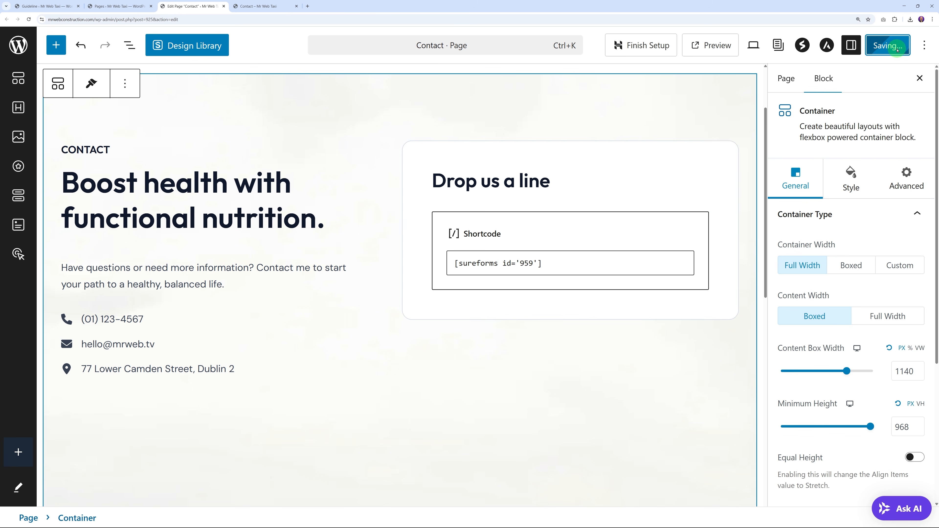
pyautogui.click(120, 6)
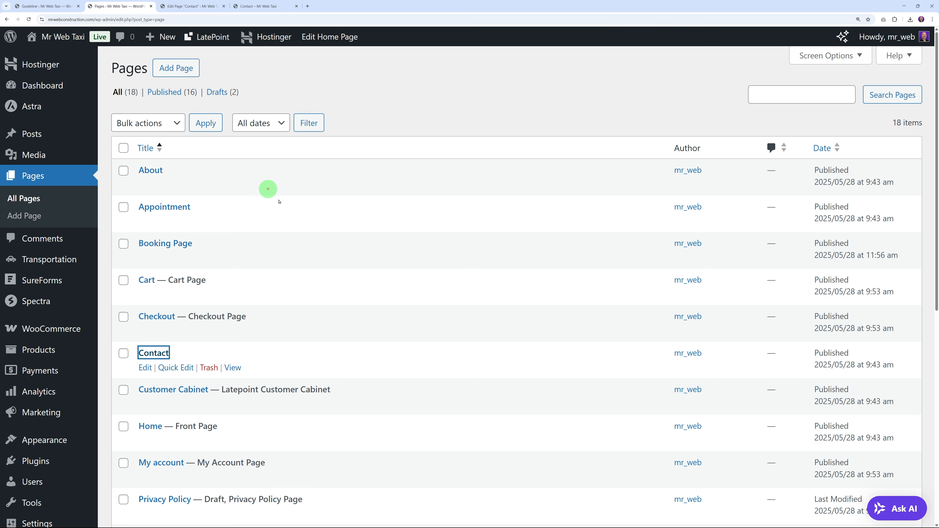
# Step: Match the SureForms Contact Form against the Contact page, then open it for editing
pyautogui.click(404, 110)
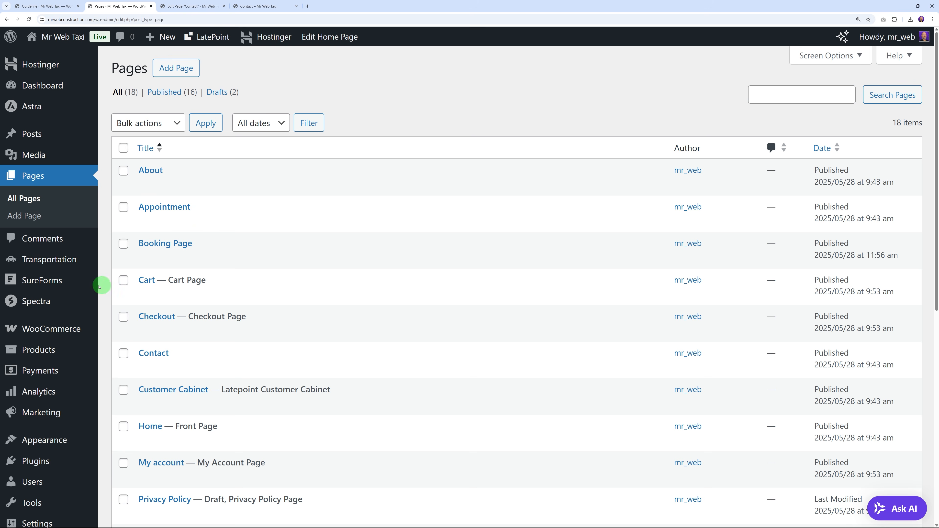
pyautogui.moveTo(42, 280)
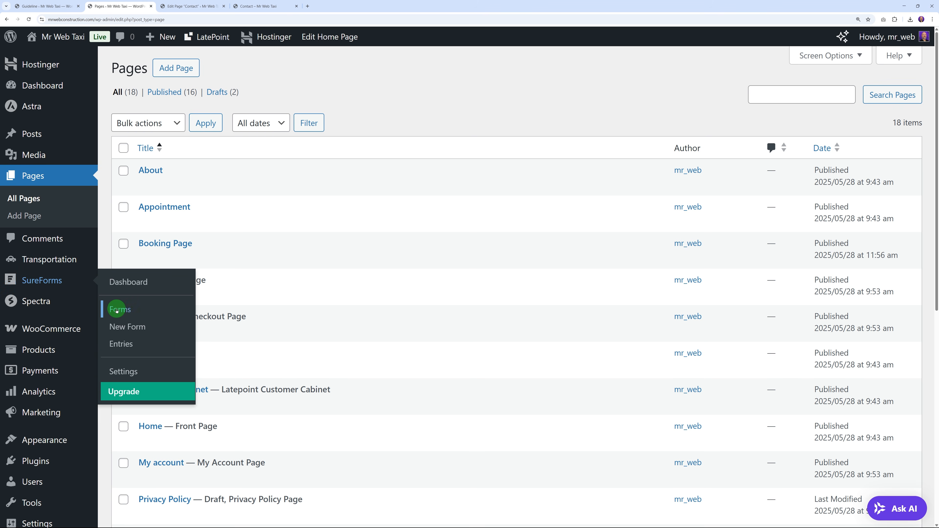
pyautogui.click(128, 311)
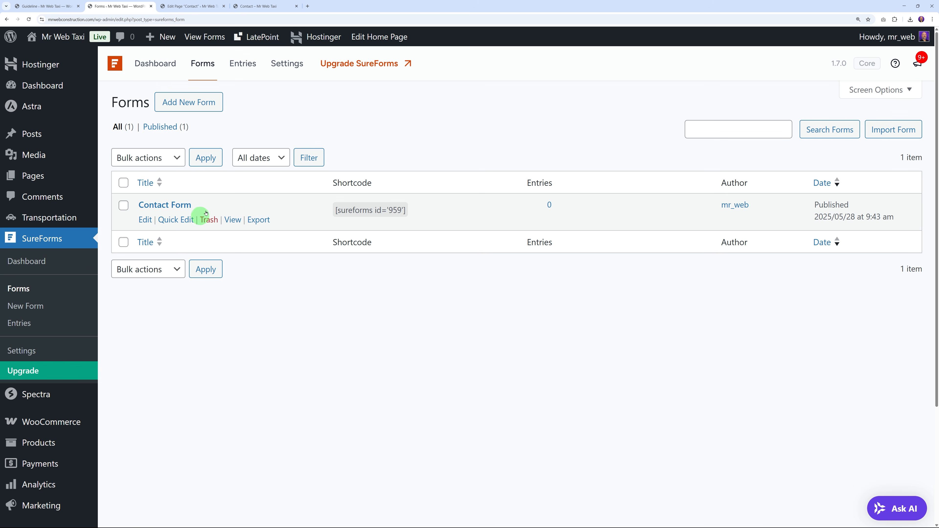
pyautogui.moveTo(361, 224)
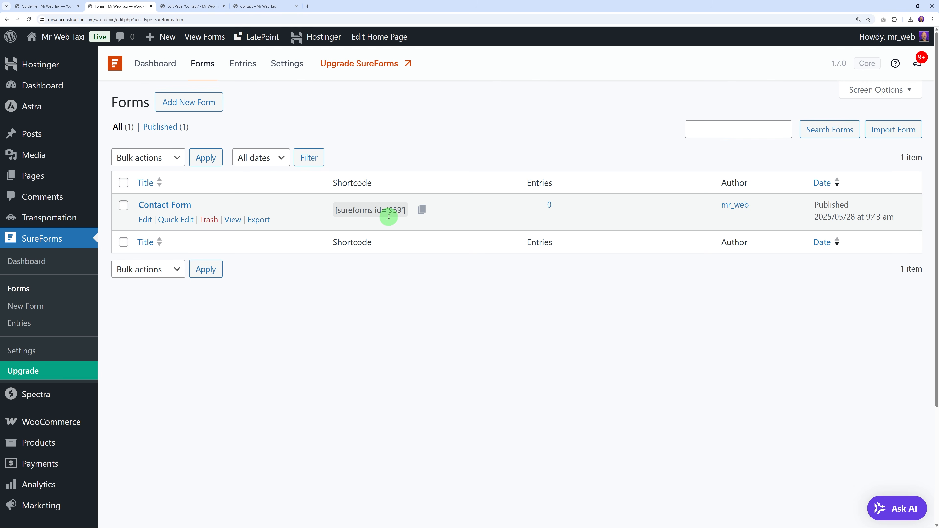
pyautogui.click(185, 7)
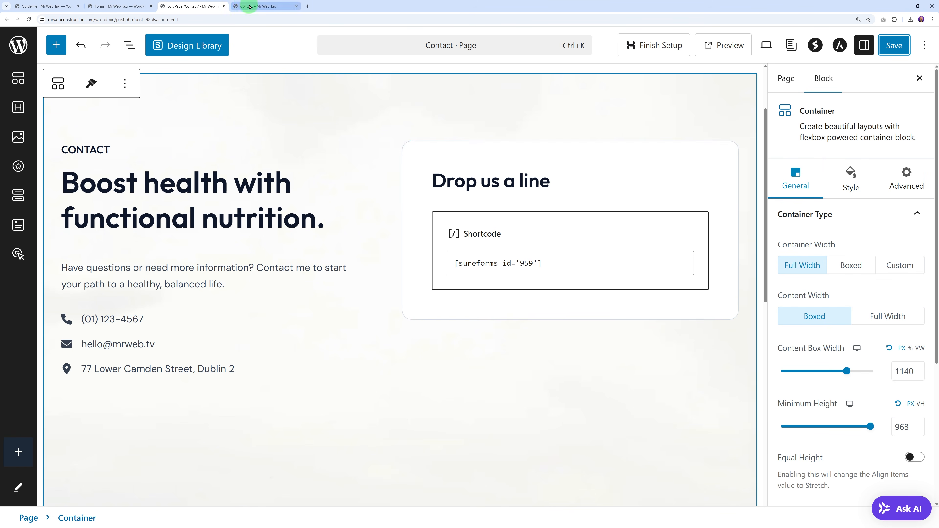
pyautogui.click(258, 6)
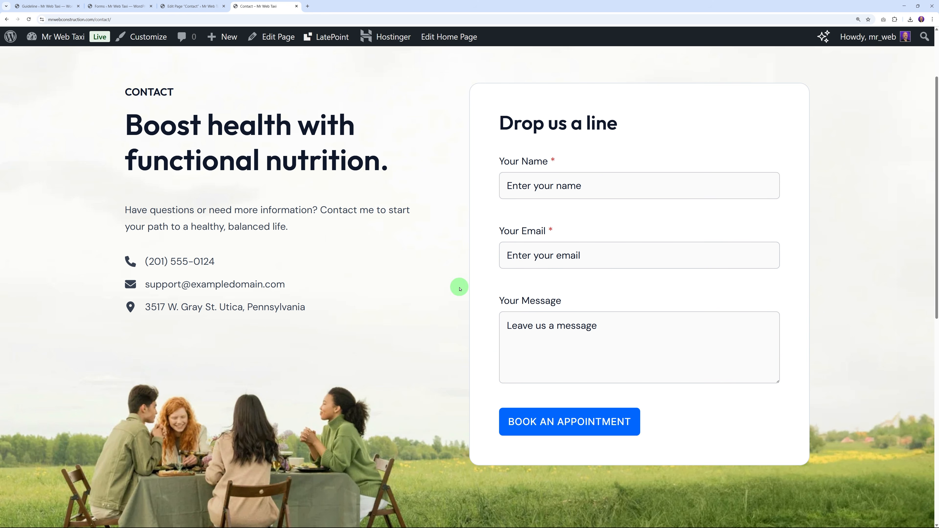
pyautogui.click(129, 6)
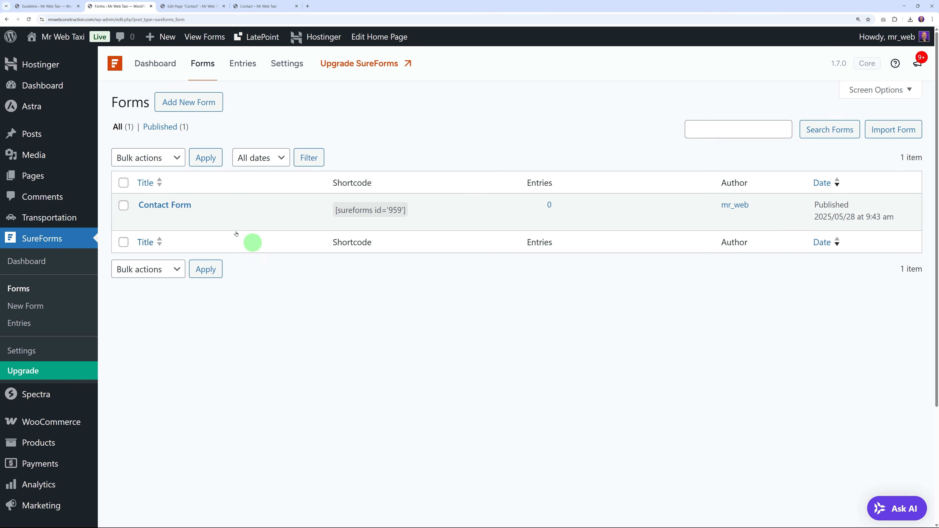
pyautogui.click(176, 205)
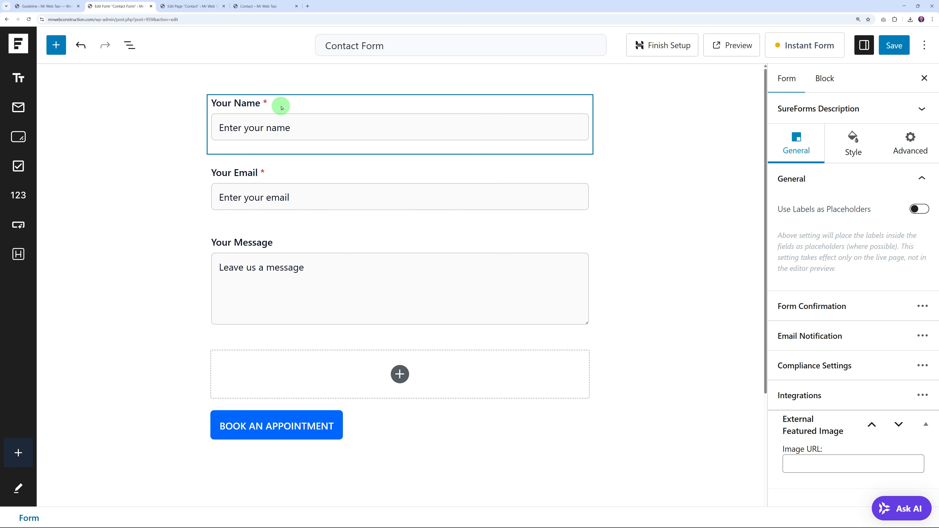
# Step: Inspect the form's Your Name, Your Email and Your Message fields and available field types
pyautogui.click(281, 108)
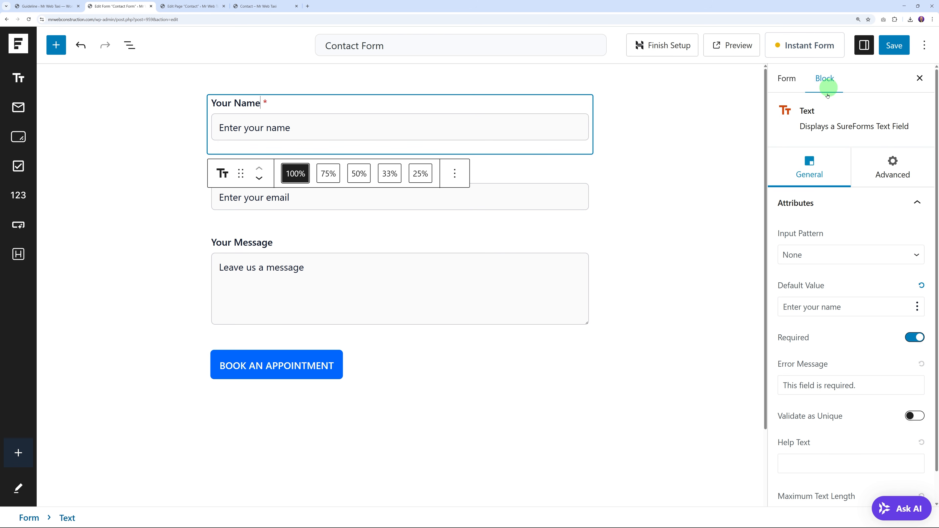
pyautogui.click(467, 183)
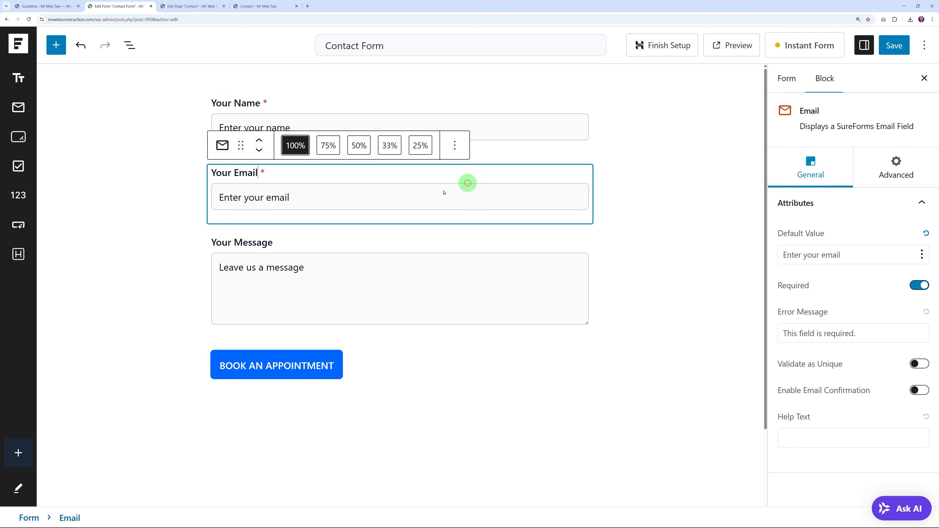
pyautogui.click(295, 248)
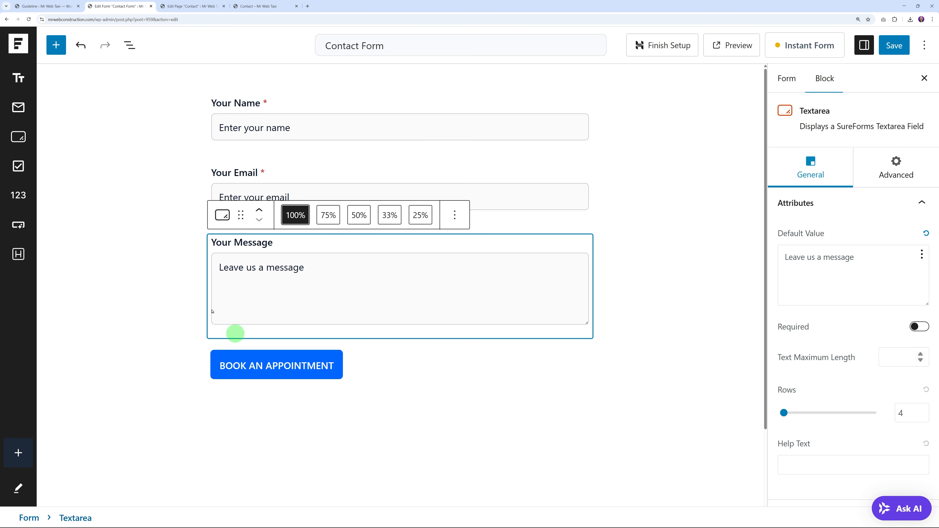
pyautogui.click(56, 45)
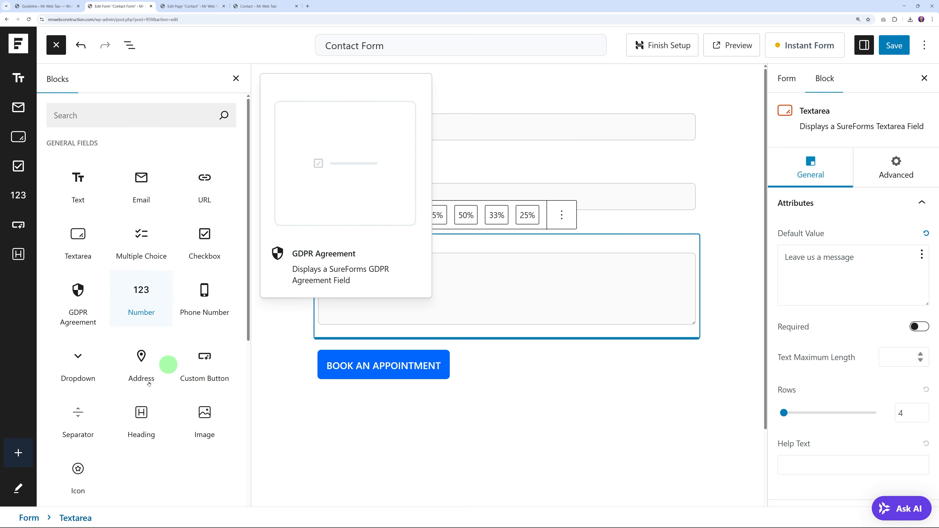
pyautogui.click(236, 78)
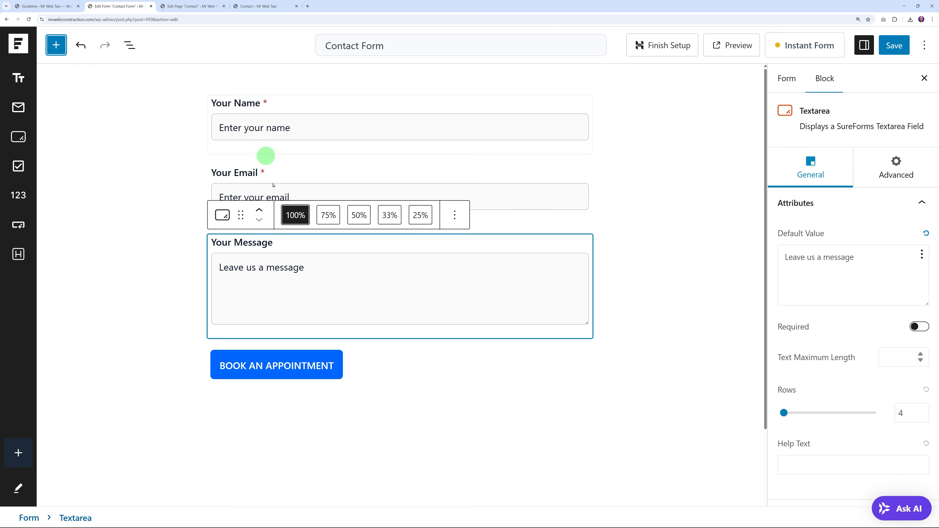
pyautogui.click(496, 388)
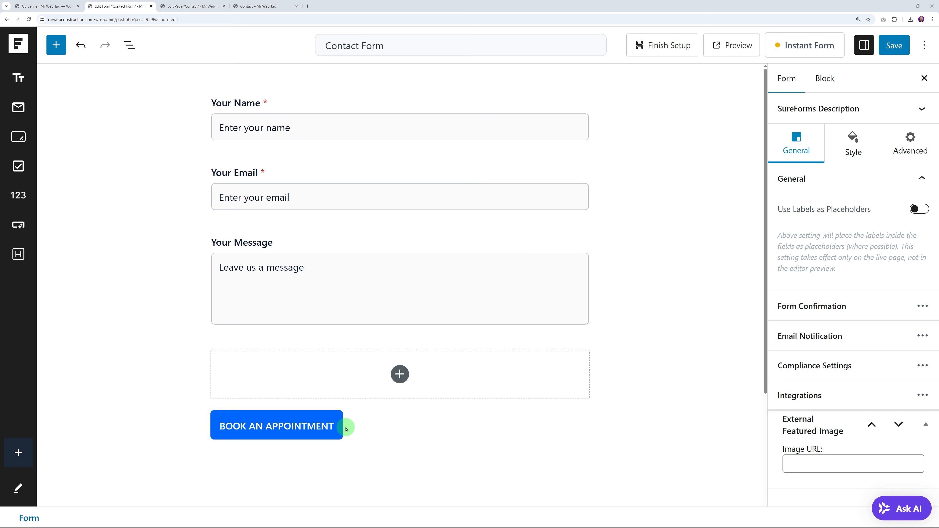
# Step: Relabel the Book An Appointment button SUBMIT and save the form
pyautogui.click(338, 429)
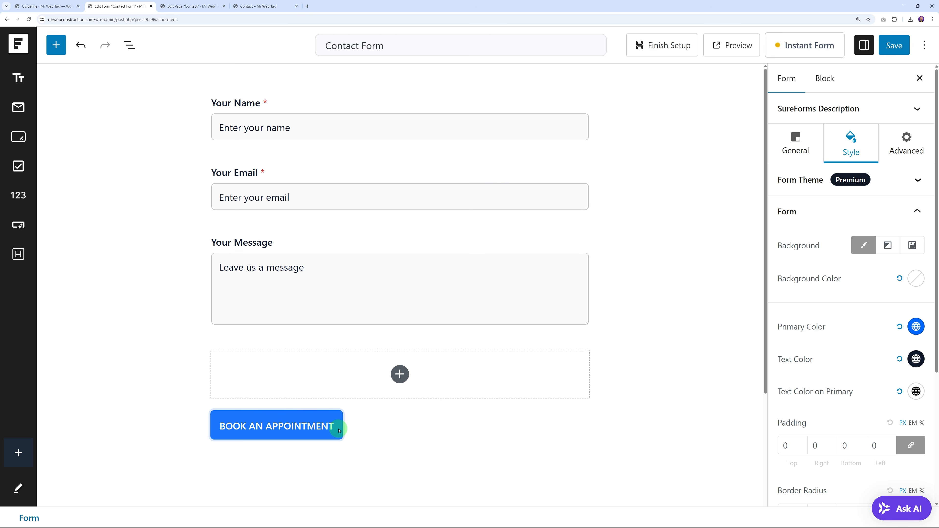
pyautogui.click(289, 426)
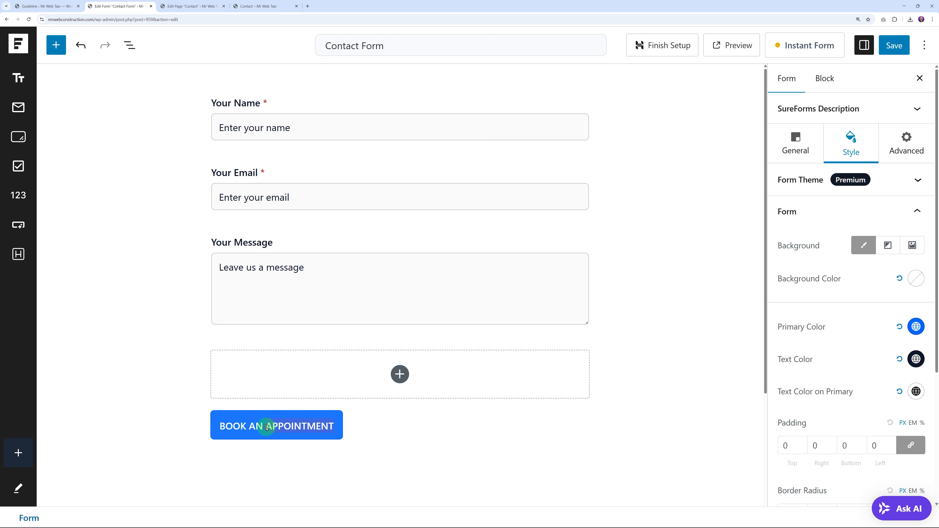
pyautogui.write('SUBMIT')
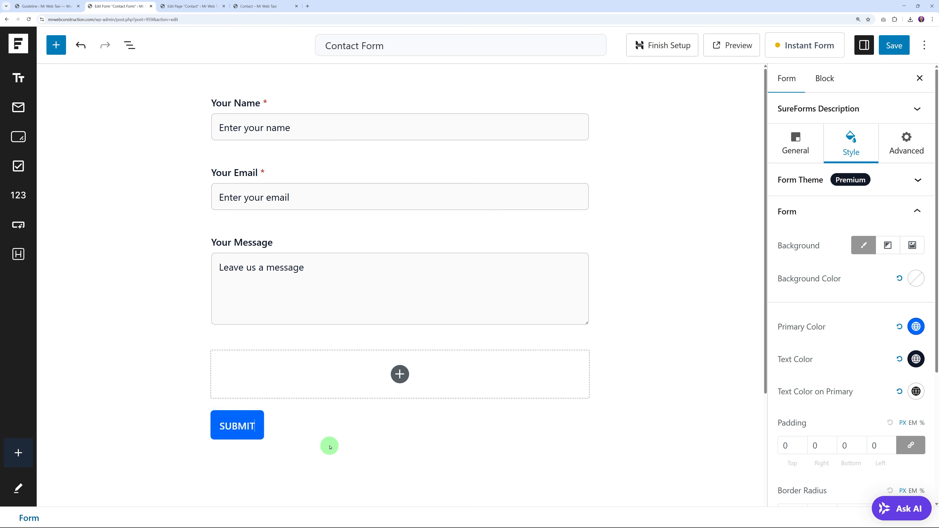
pyautogui.hotkey('ctrl', 's')
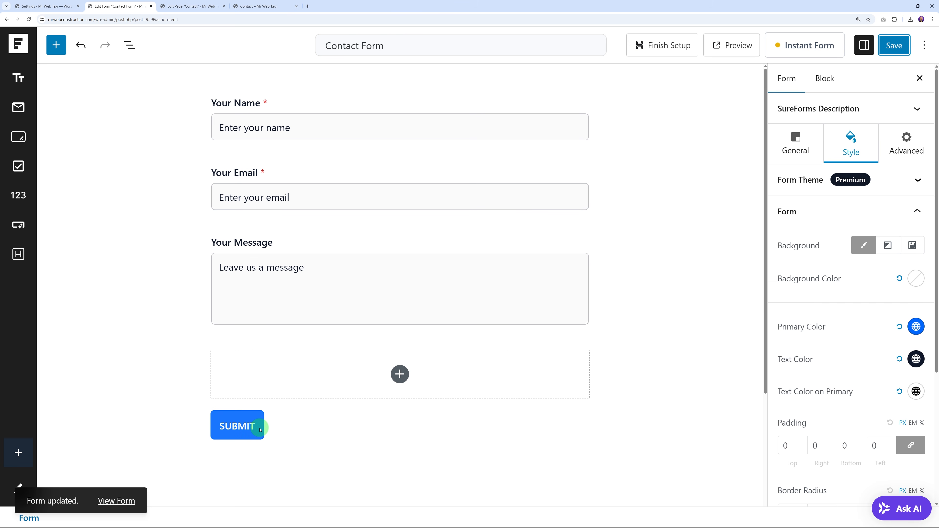
pyautogui.click(794, 143)
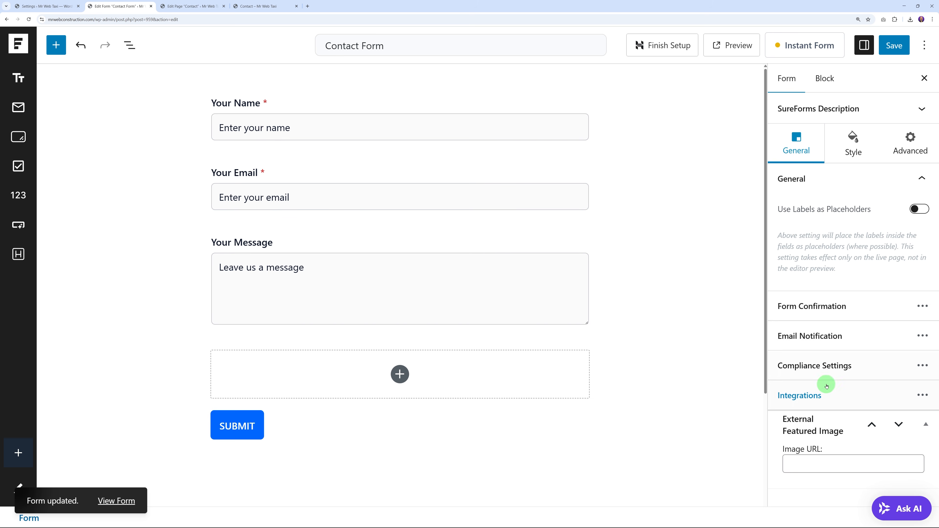
# Step: Review the Thank you confirmation message and the Admin Notification Email recipient
pyautogui.click(819, 310)
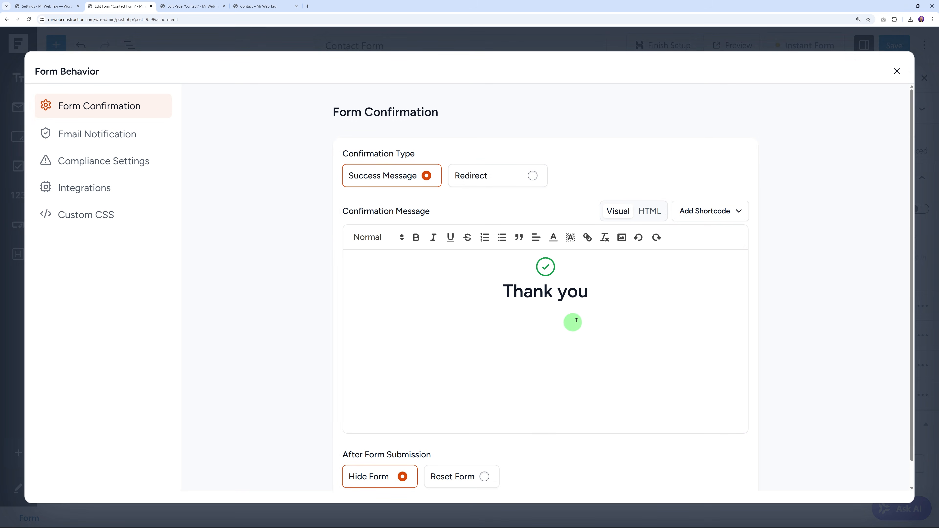
pyautogui.click(614, 291)
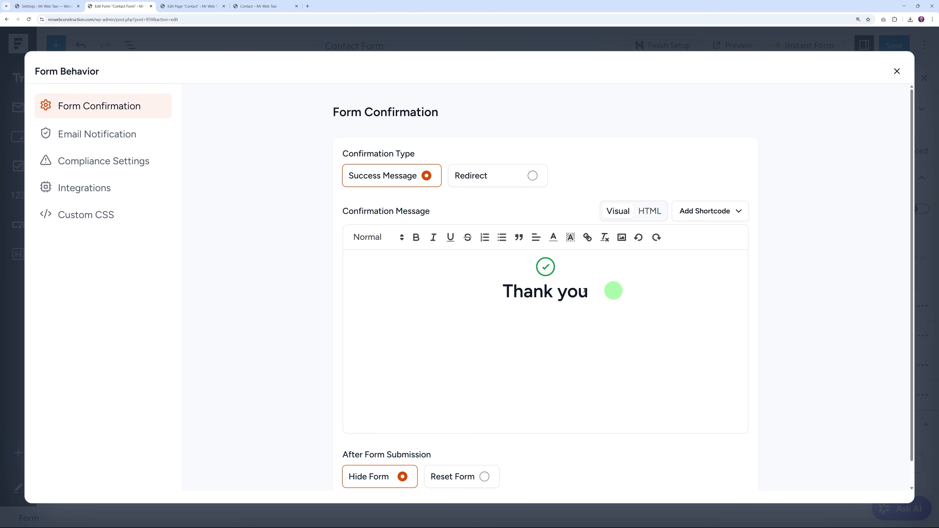
pyautogui.click(108, 139)
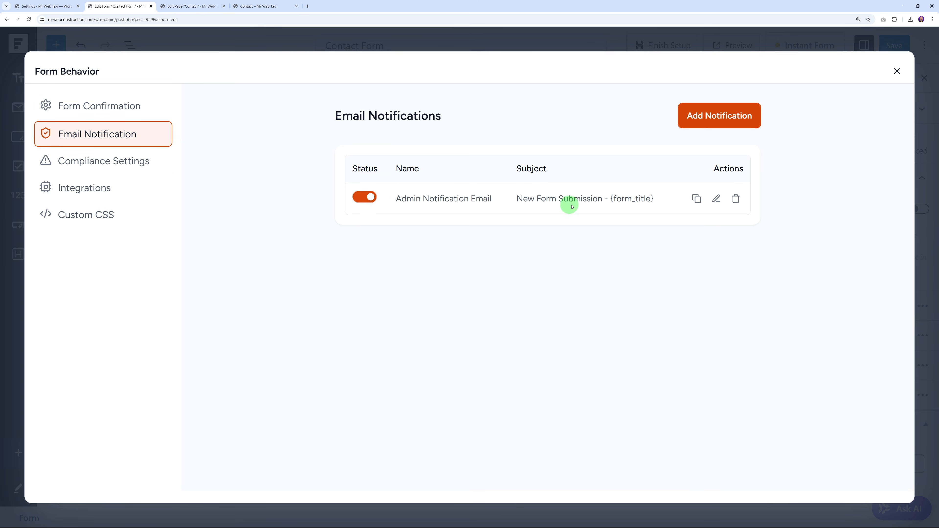
pyautogui.click(724, 200)
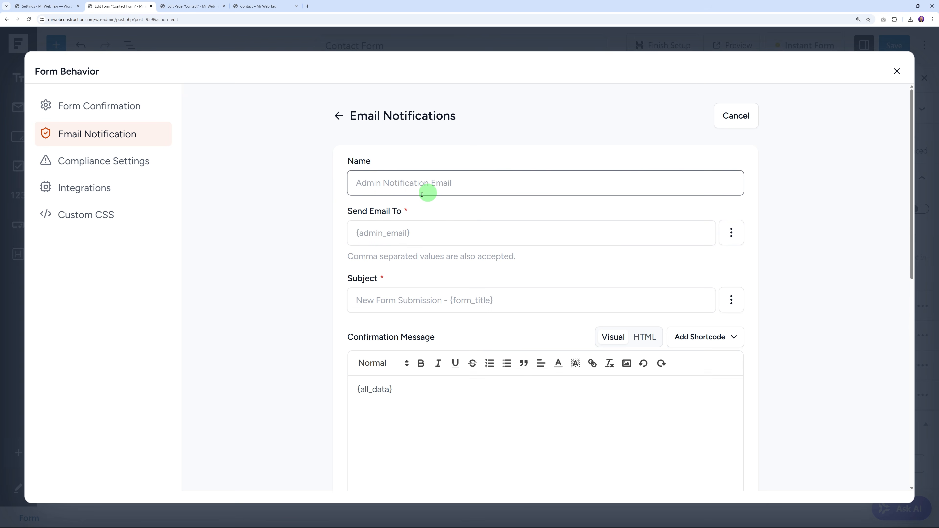
pyautogui.click(364, 236)
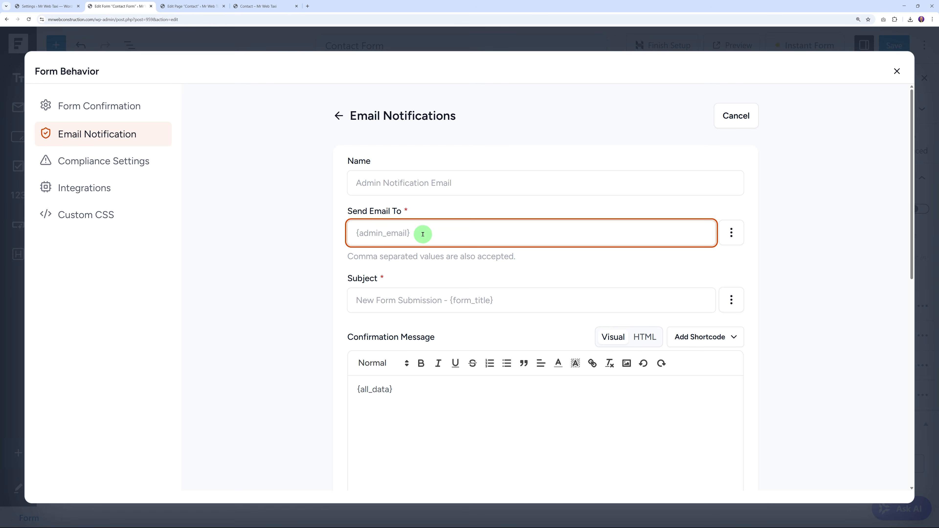
# Step: Check the site's administration e-mail address in the site settings
pyautogui.click(44, 6)
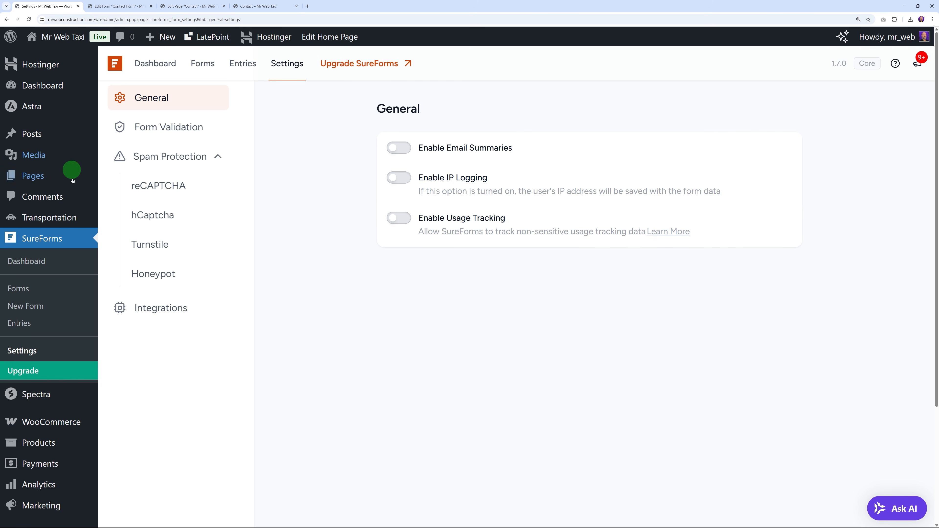
pyautogui.scroll(-4, 71, 376)
pyautogui.moveTo(37, 462)
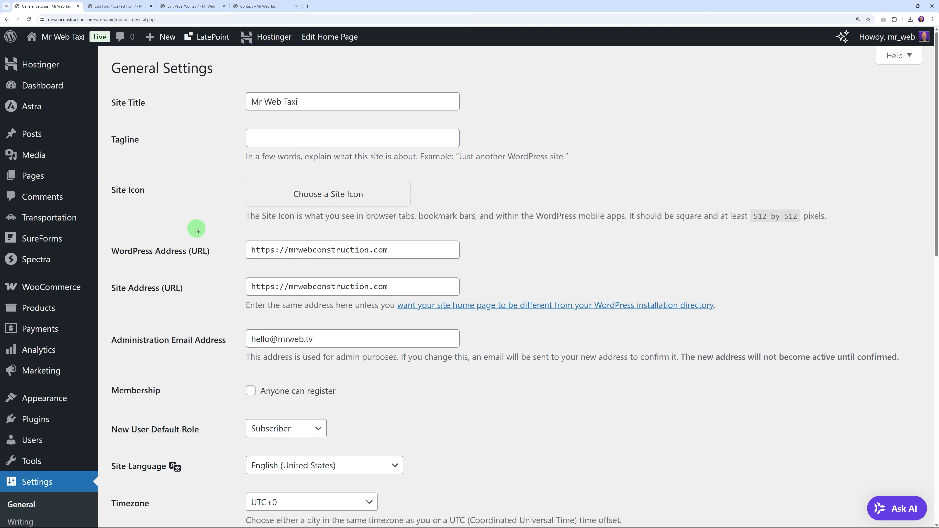
pyautogui.scroll(-1, 142, 287)
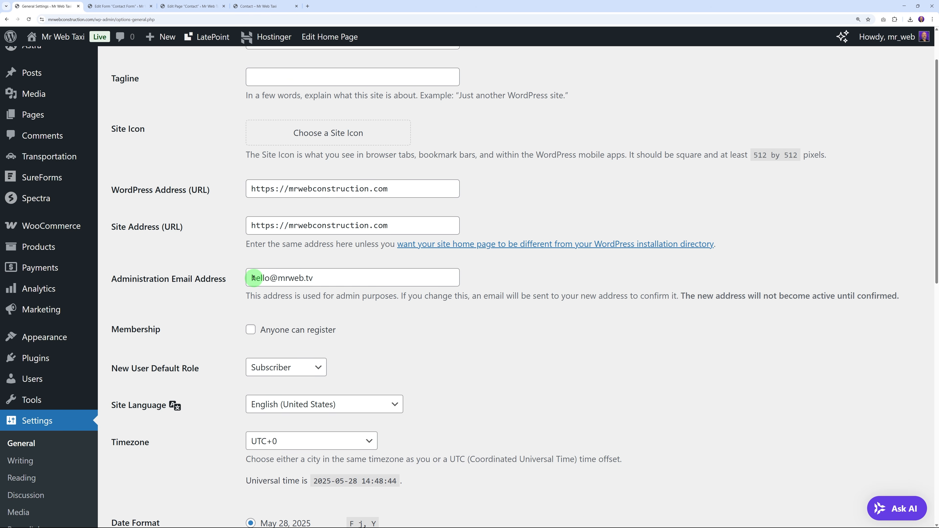
pyautogui.moveTo(254, 278); pyautogui.dragTo(439, 280)
pyautogui.click(502, 280)
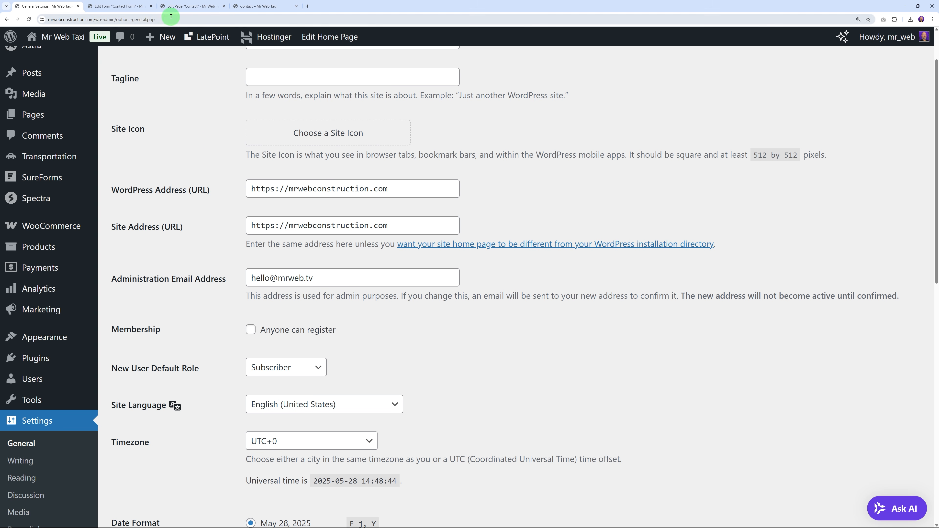
# Step: Turn on Enable GDPR Compliance in the form's Compliance Settings and save the form
pyautogui.click(125, 7)
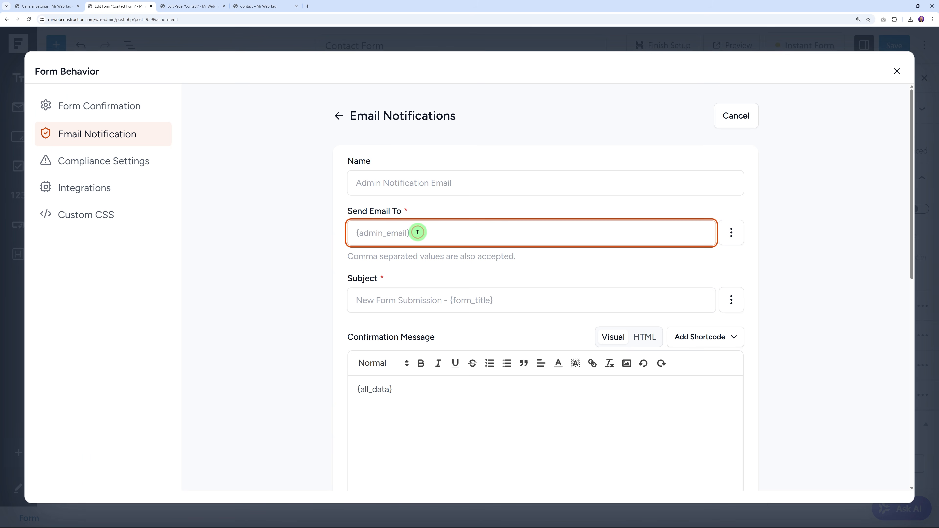
pyautogui.scroll(-2, 299, 296)
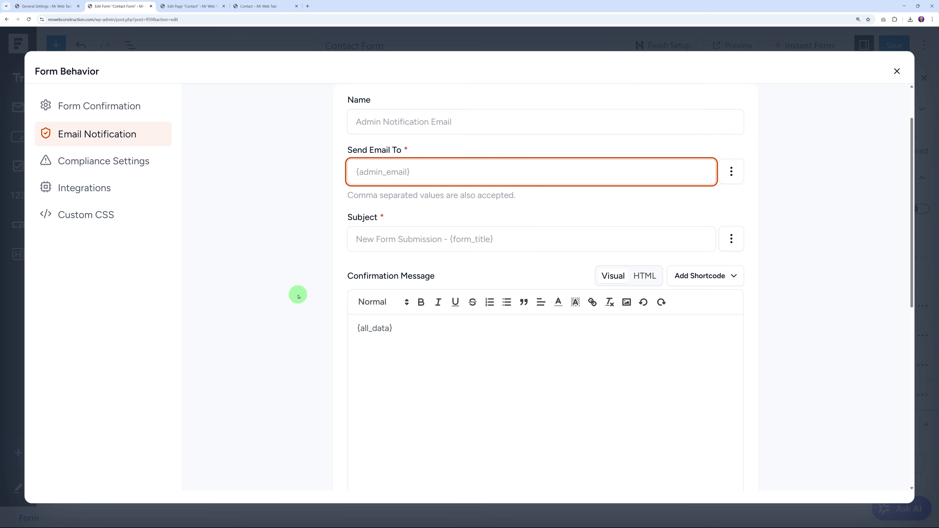
pyautogui.scroll(-1, 298, 296)
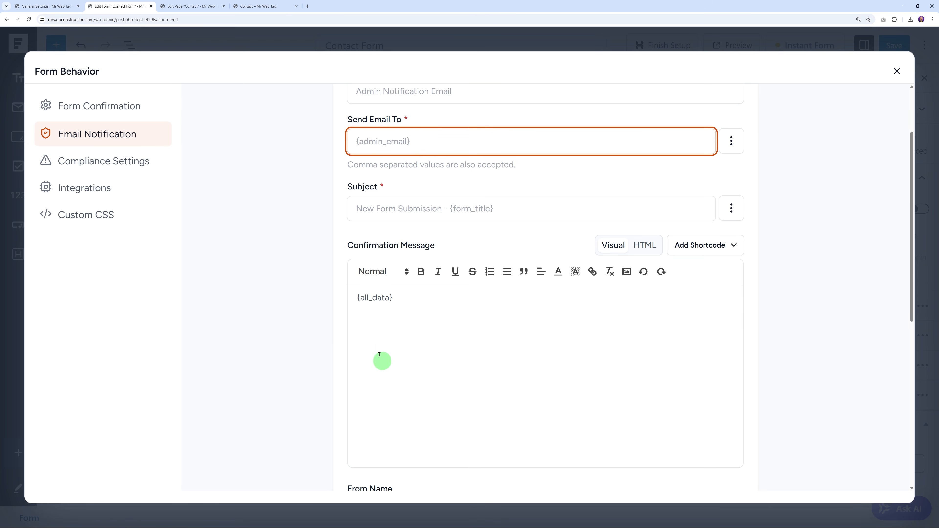
pyautogui.click(108, 164)
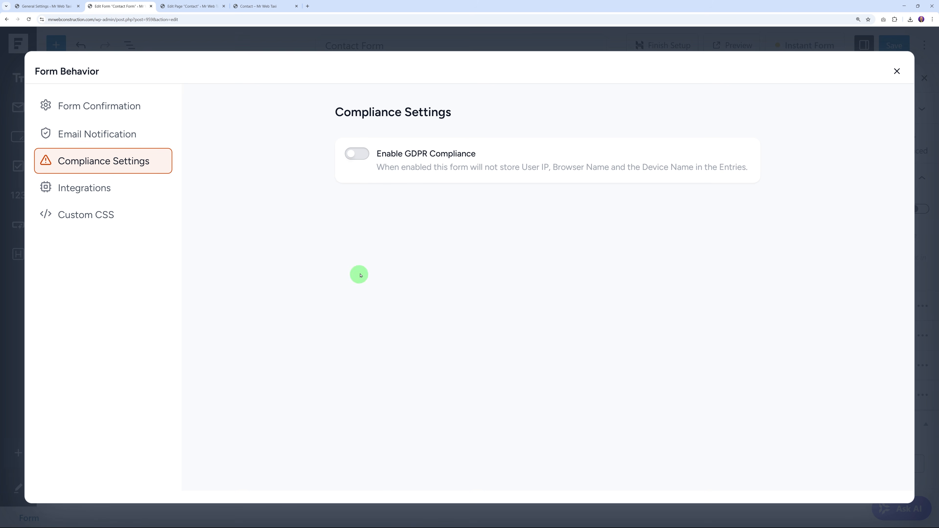
pyautogui.click(357, 153)
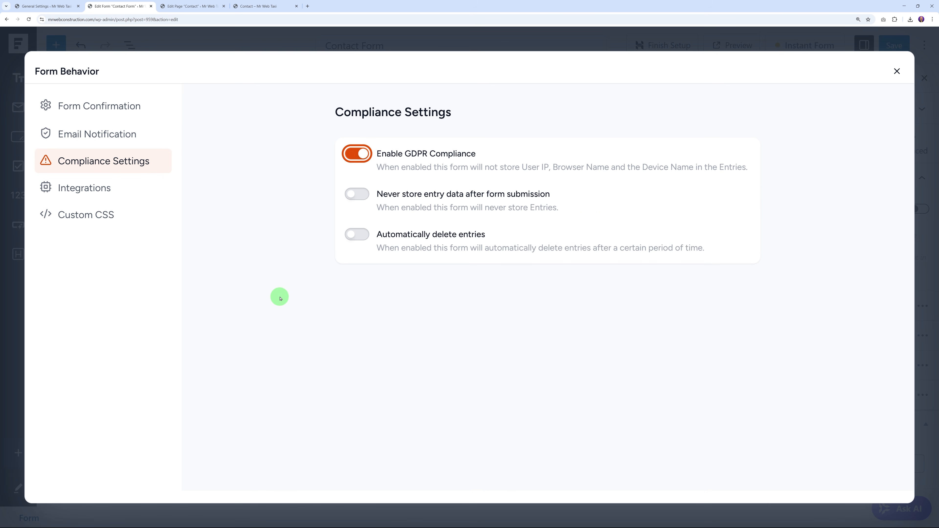
pyautogui.click(896, 72)
pyautogui.click(894, 46)
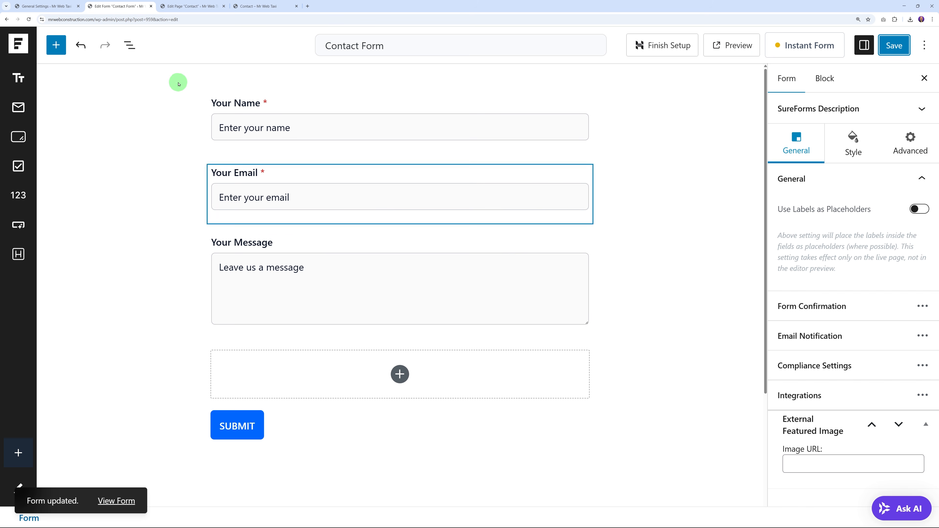
# Step: Reload the live Contact page and enter a test name and e-mail address
pyautogui.click(258, 7)
pyautogui.click(28, 19)
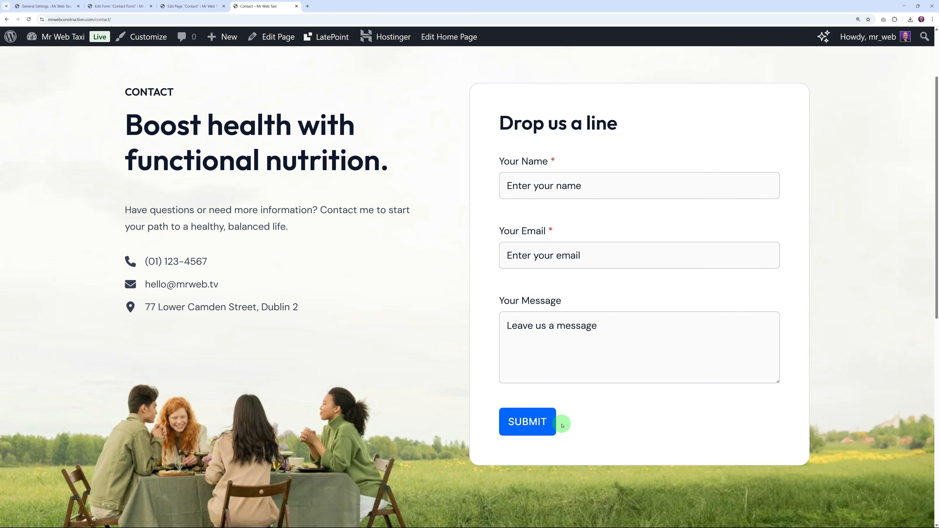
pyautogui.click(593, 187)
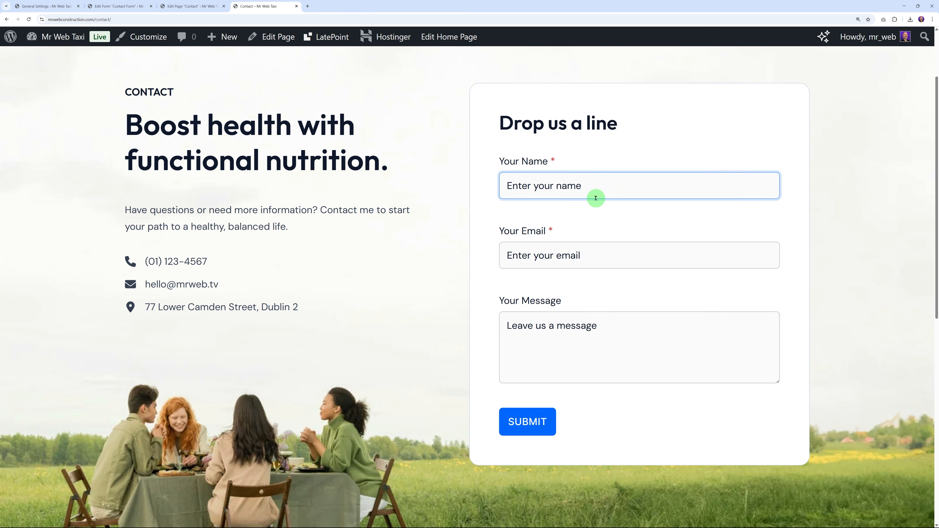
pyautogui.hotkey('ctrl', 'a')
pyautogui.write('Jo')
pyautogui.click(603, 257)
pyautogui.hotkey('ctrl', 'a')
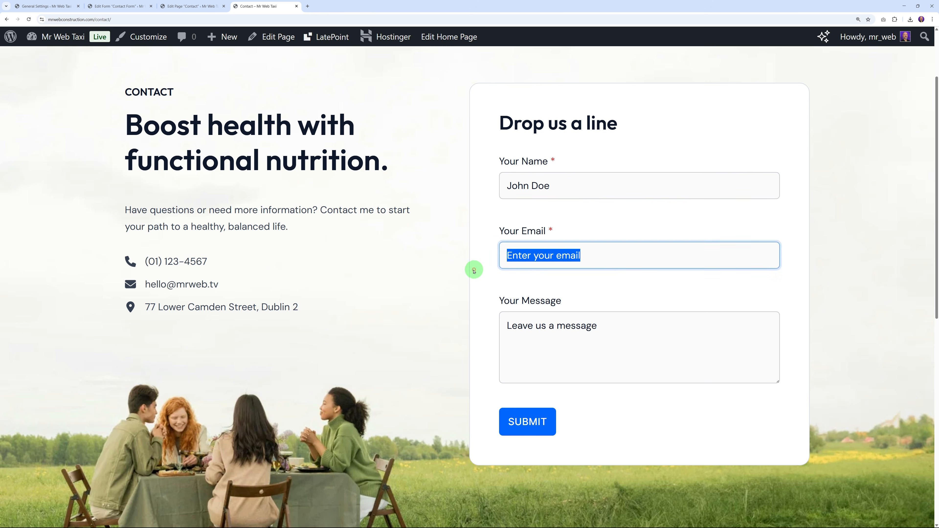
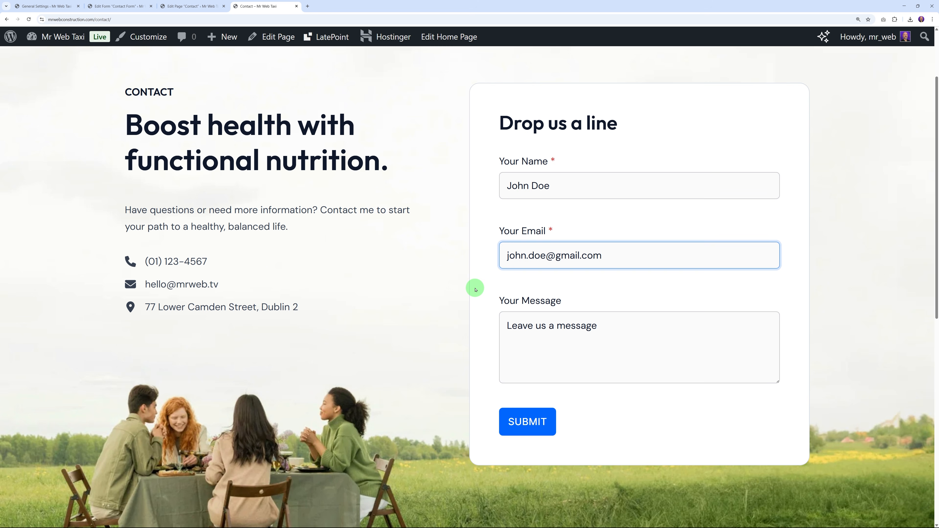
# Step: Submit the test message and get the Thank you confirmation
pyautogui.click(605, 361)
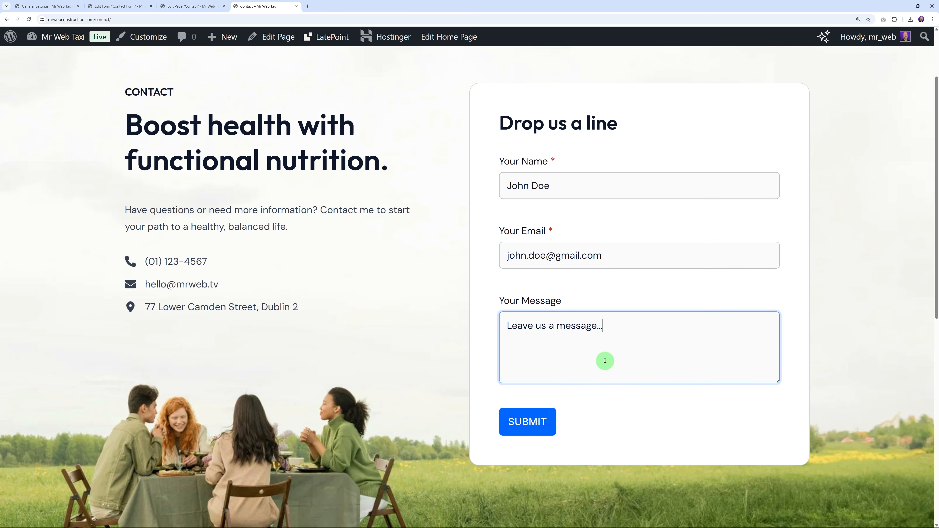
pyautogui.click(528, 421)
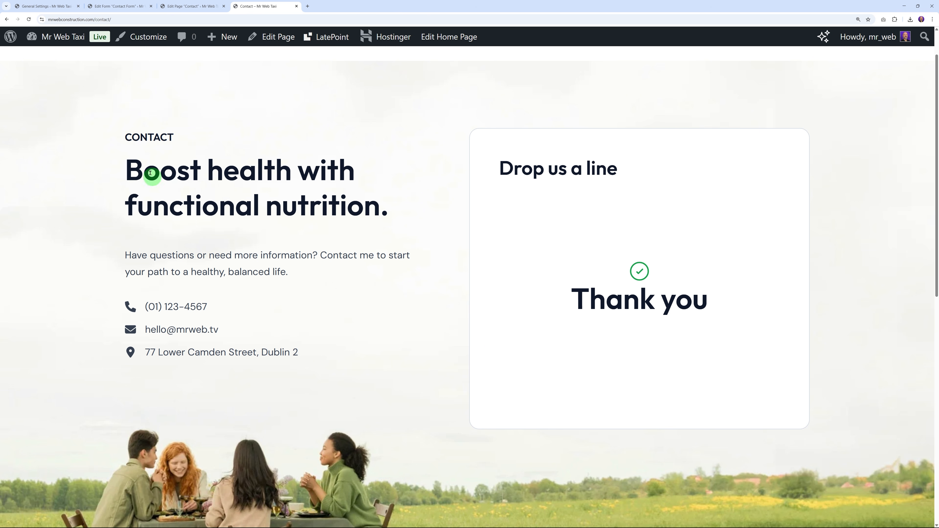
pyautogui.moveTo(127, 170); pyautogui.dragTo(386, 214)
pyautogui.click(392, 214)
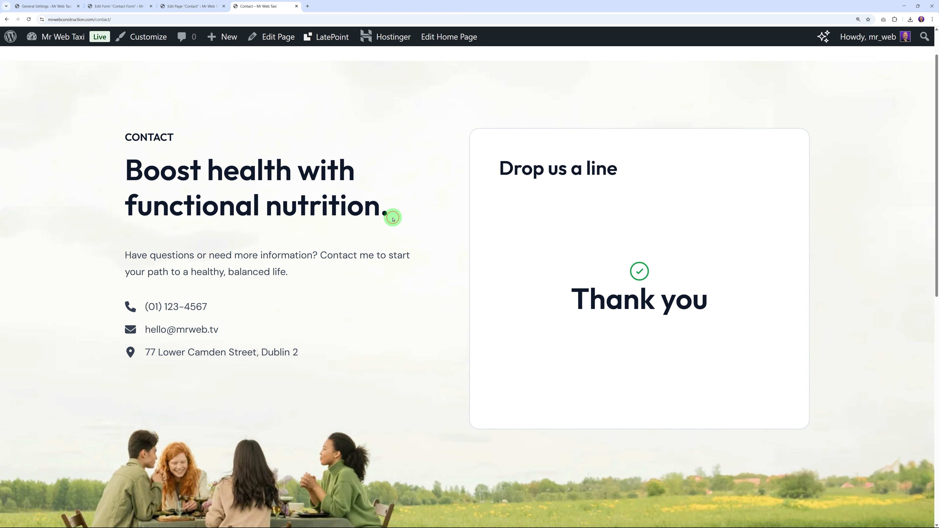
pyautogui.click(191, 5)
# Step: Replace the Contact heading with 'Your Favourite Taxi Booking Company.', save, and check it live
pyautogui.moveTo(73, 185); pyautogui.dragTo(311, 228)
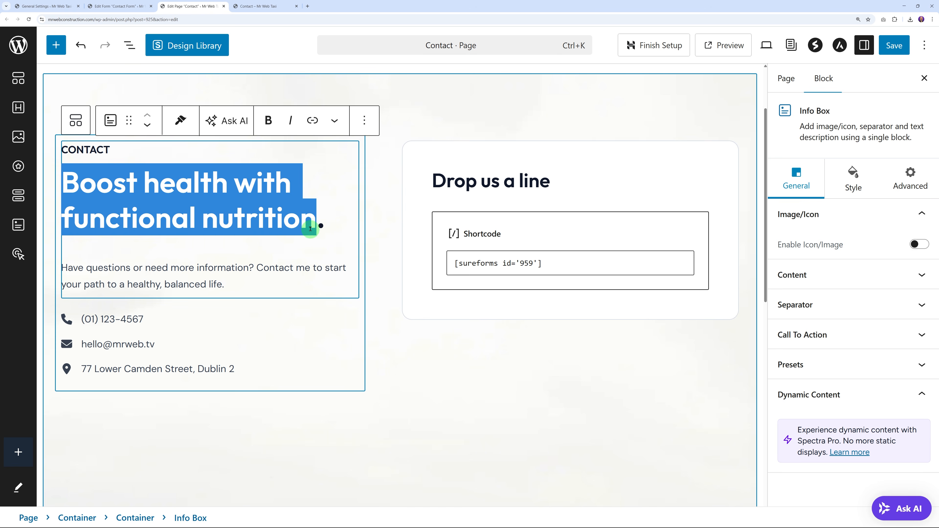
pyautogui.write('Your Favourite Taxi Booking Company.')
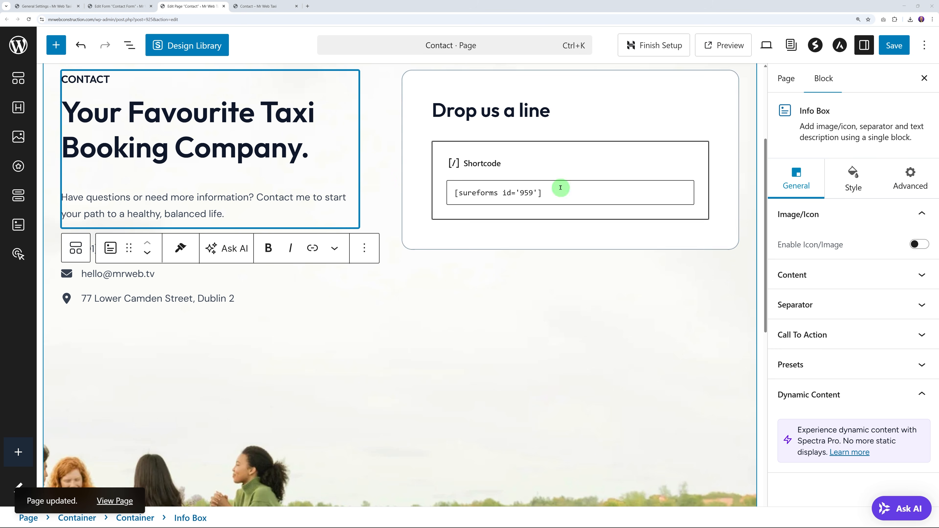
pyautogui.click(899, 46)
pyautogui.click(261, 6)
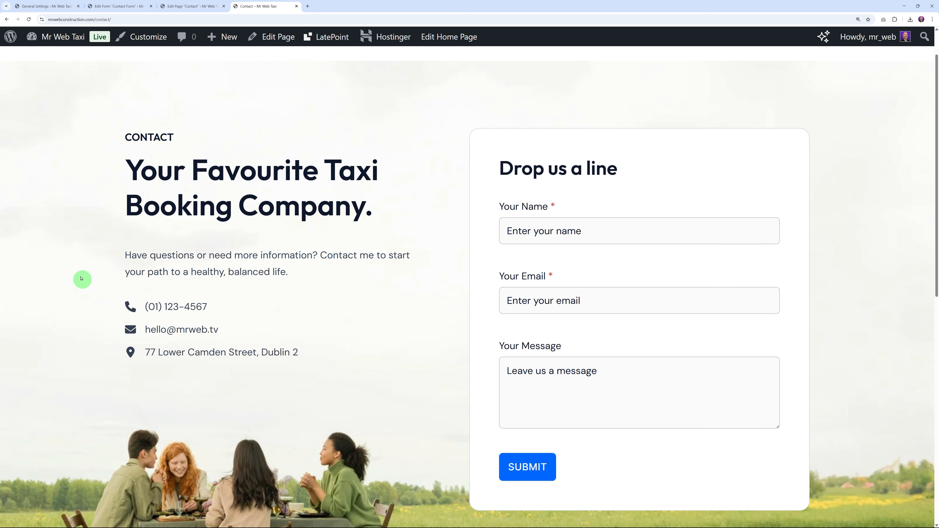
pyautogui.scroll(1, 399, 226)
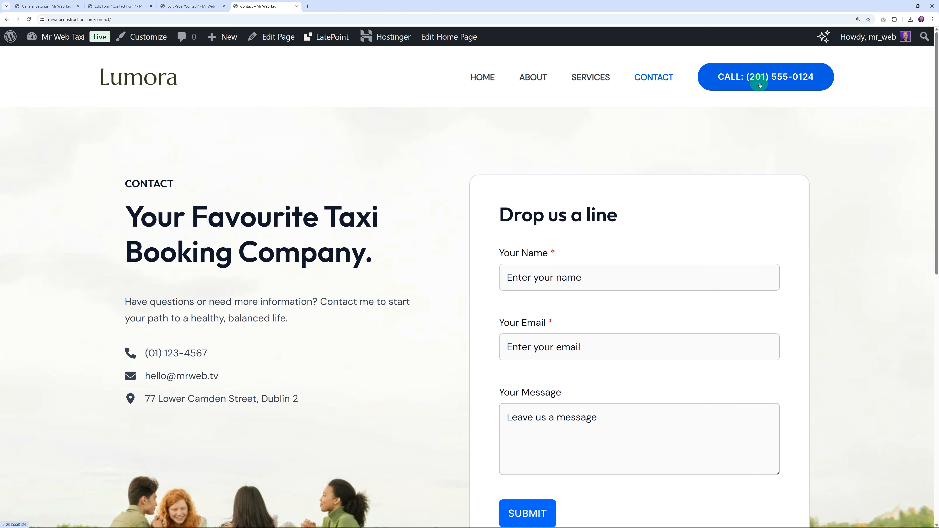
pyautogui.scroll(-11, 862, 189)
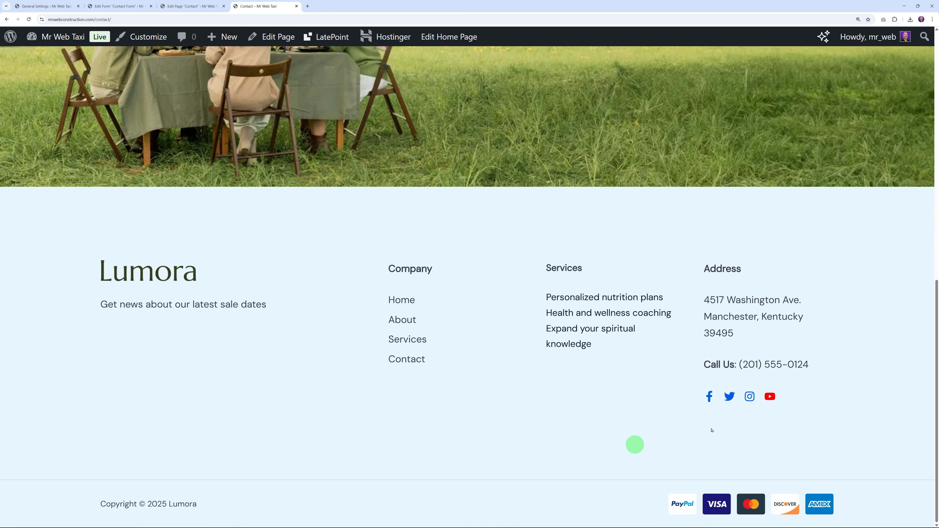
pyautogui.click(36, 7)
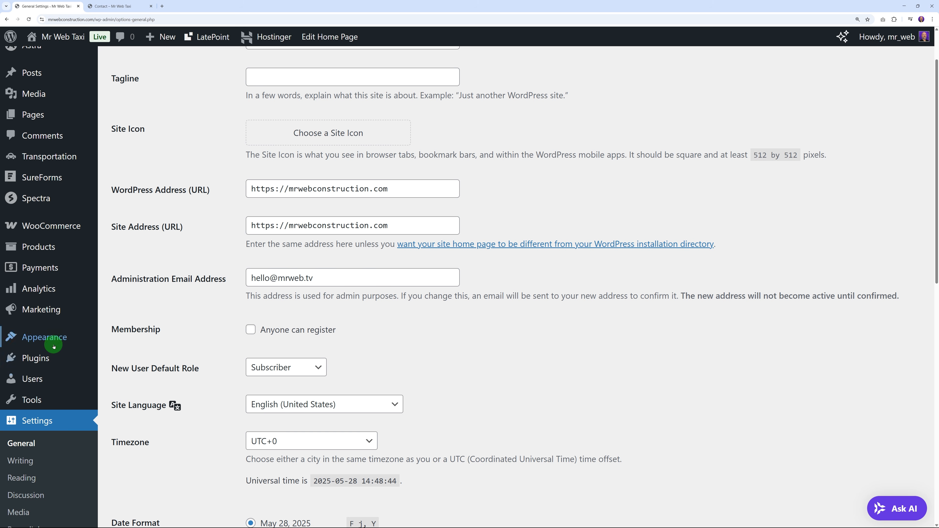
# Step: Open the site Customizer in a new tab at the header logo settings
pyautogui.moveTo(55, 345)
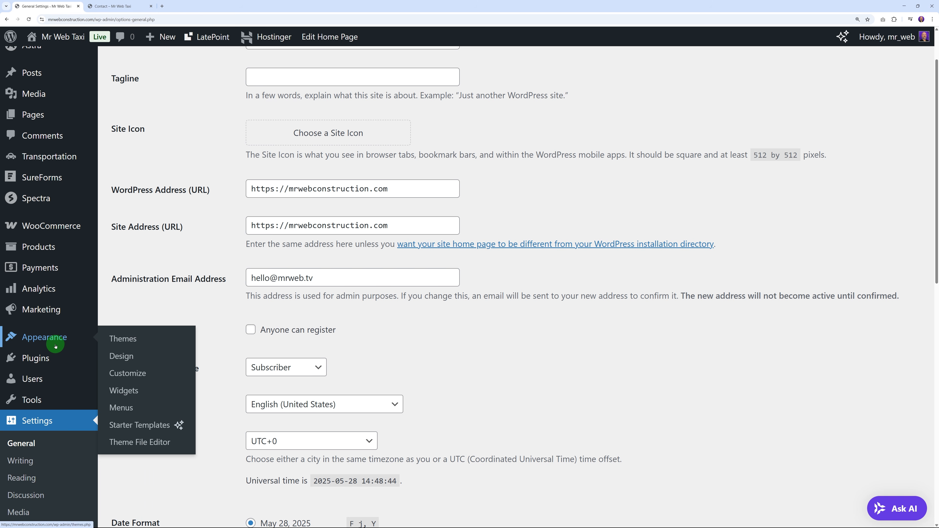
pyautogui.rightClick(126, 376)
pyautogui.click(139, 383)
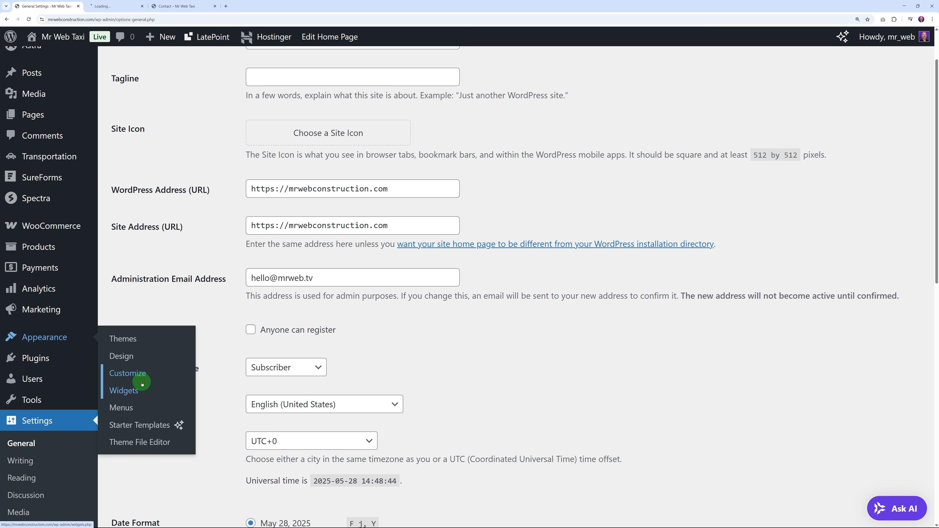
pyautogui.click(125, 5)
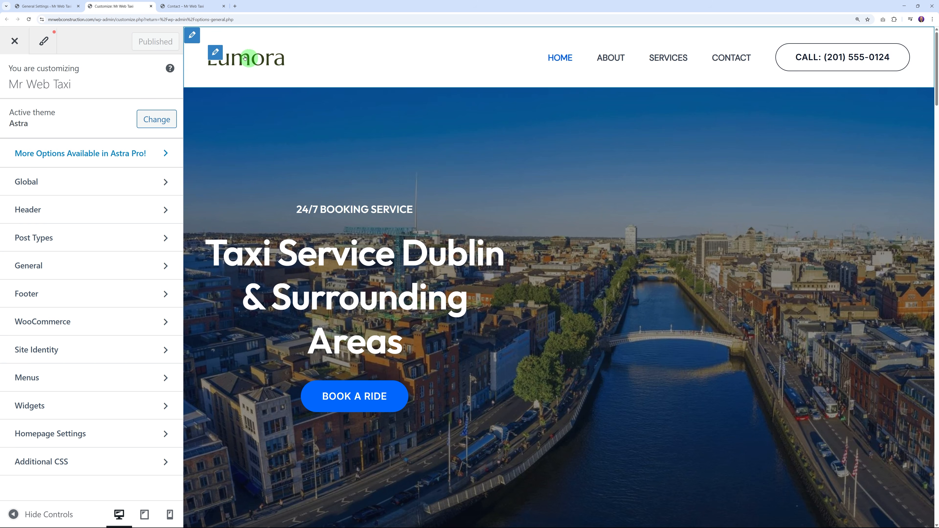
pyautogui.click(216, 55)
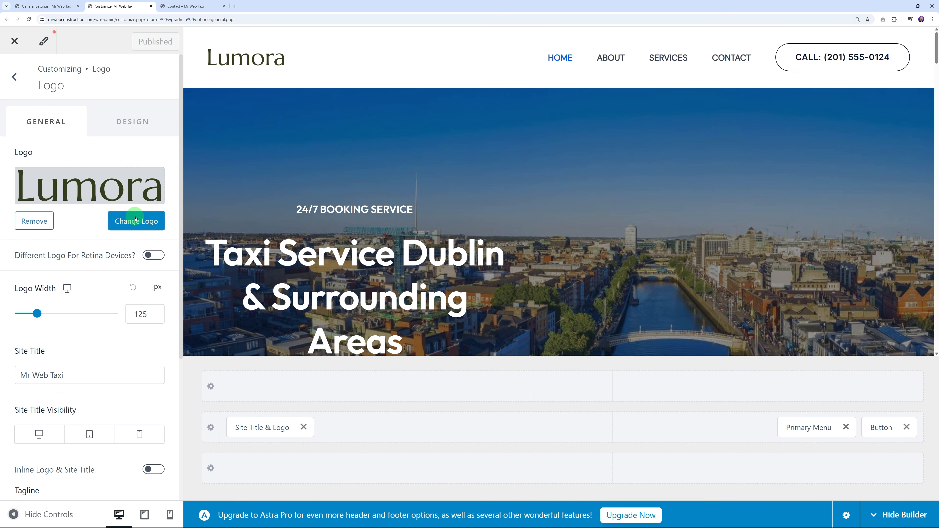
# Step: Replace the Lumora logo with uploaded mr-web-2024-purple.png, skipping cropping
pyautogui.click(45, 222)
pyautogui.click(99, 181)
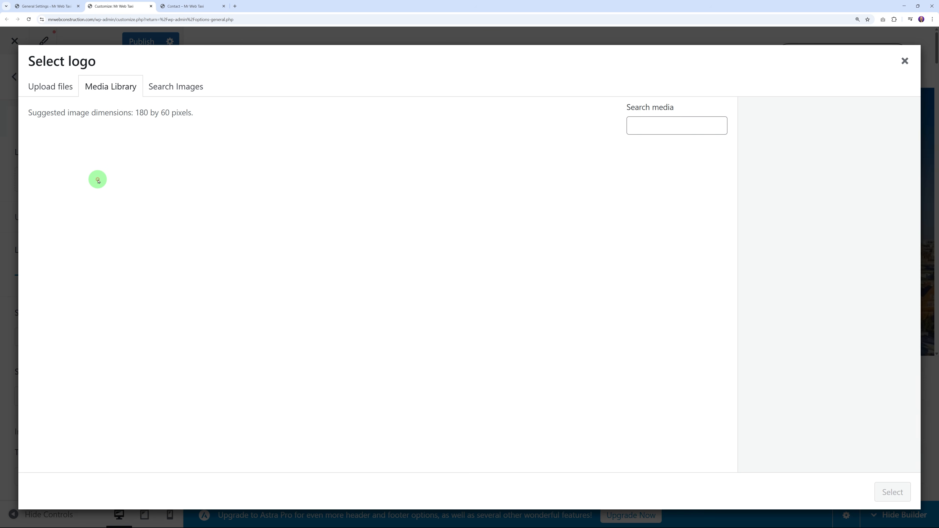
pyautogui.click(62, 89)
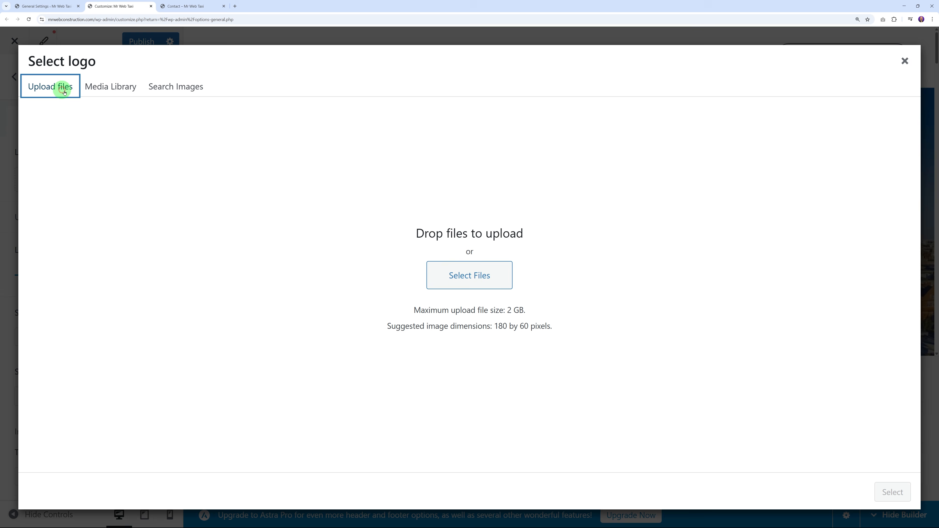
pyautogui.click(464, 276)
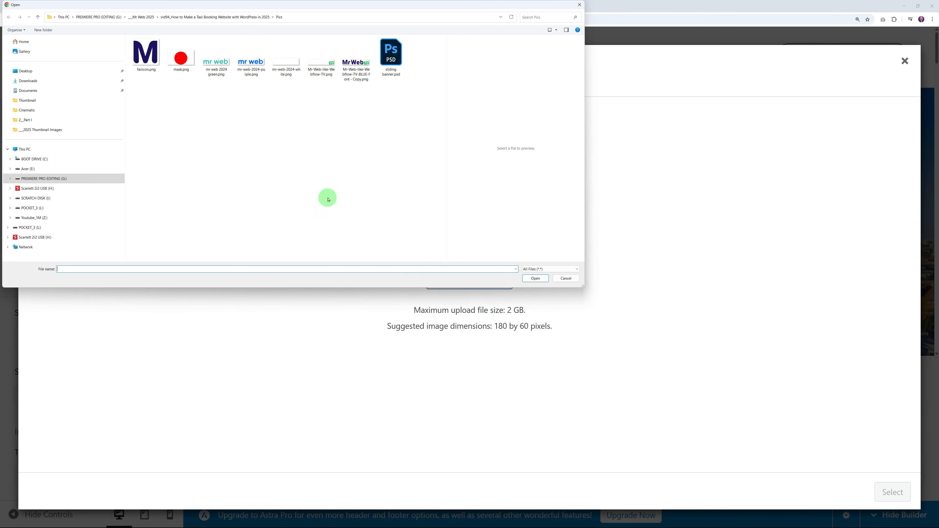
pyautogui.click(253, 68)
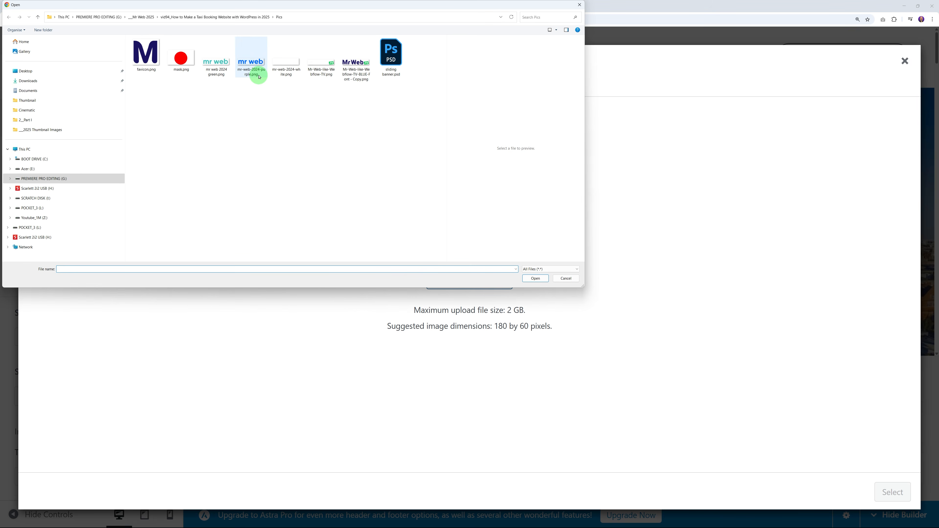
pyautogui.click(540, 283)
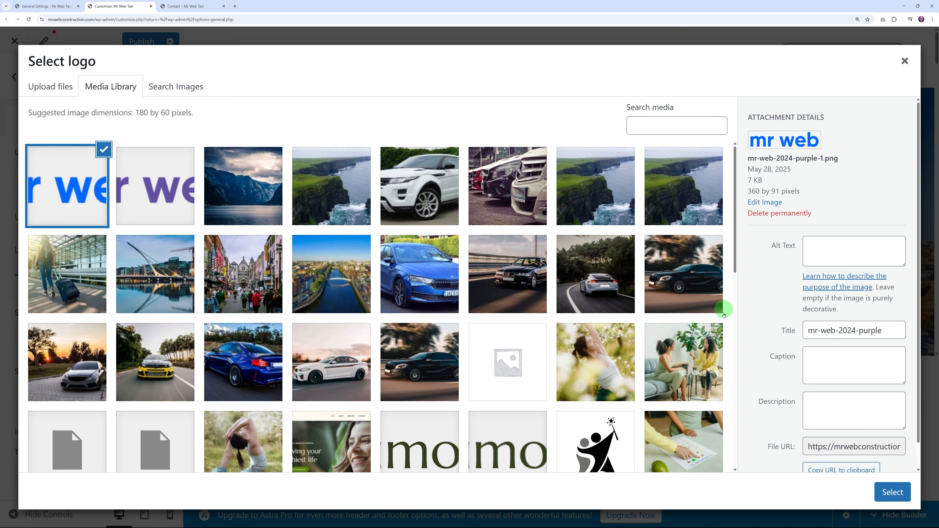
pyautogui.click(878, 483)
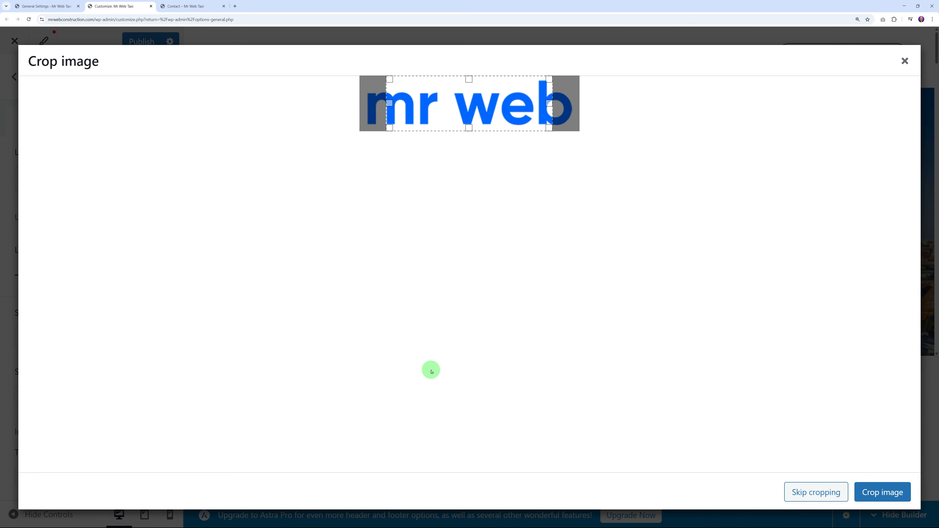
pyautogui.click(818, 492)
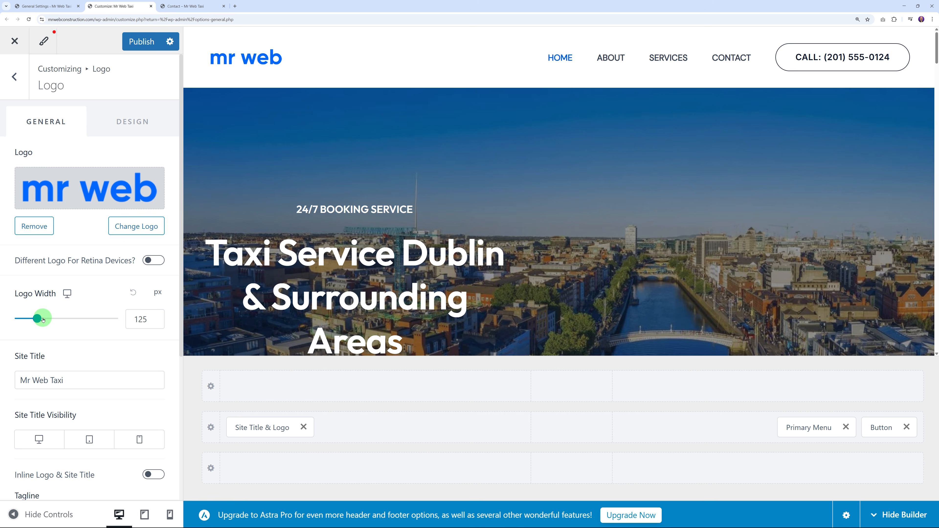
# Step: Widen the header logo to 154 px and review the Primary Menu and Call button settings
pyautogui.moveTo(40, 319); pyautogui.dragTo(44, 320)
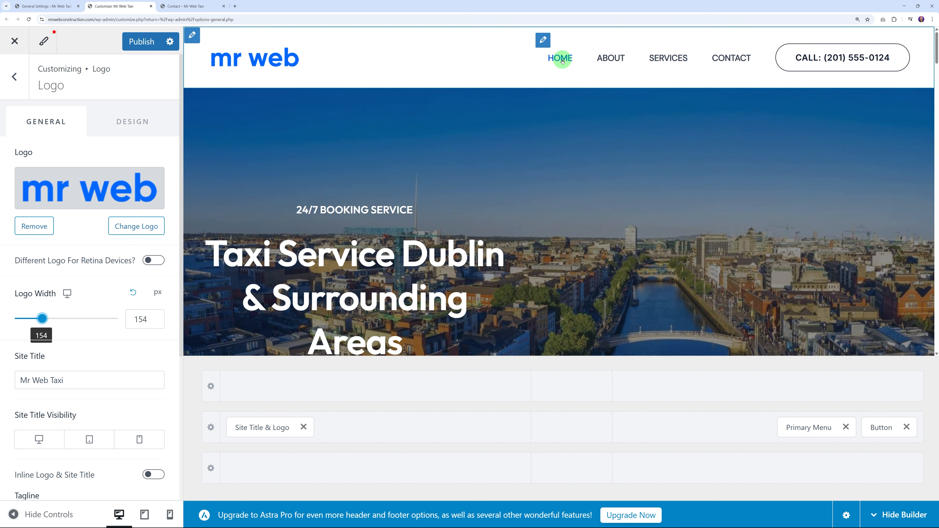
pyautogui.click(544, 45)
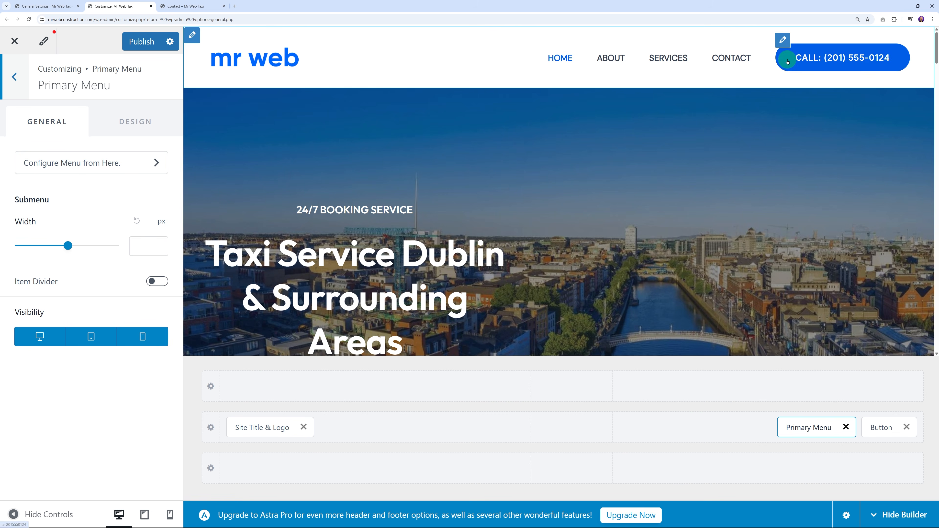
pyautogui.click(784, 41)
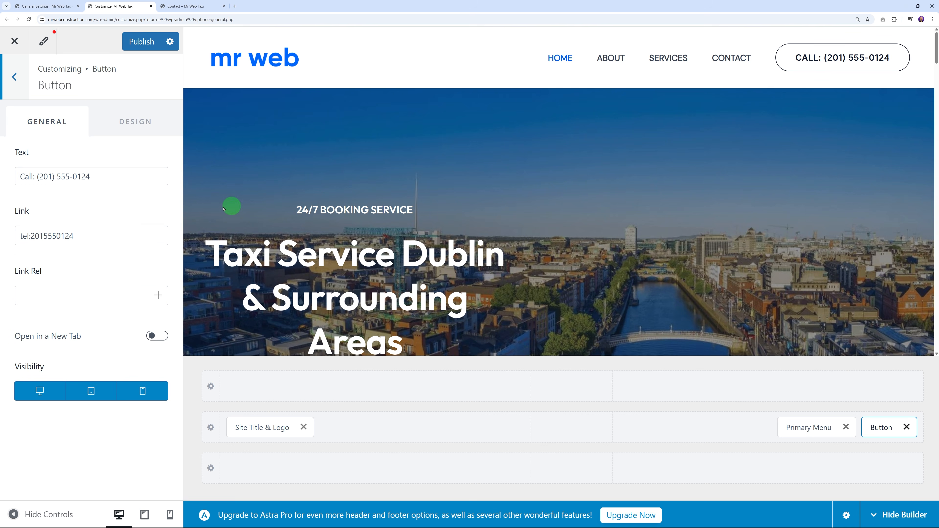
pyautogui.click(51, 241)
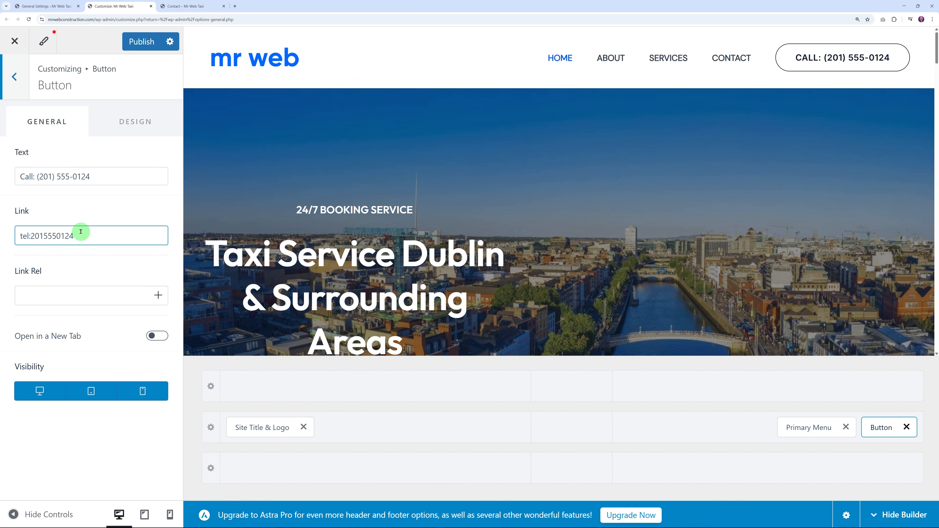
pyautogui.click(25, 177)
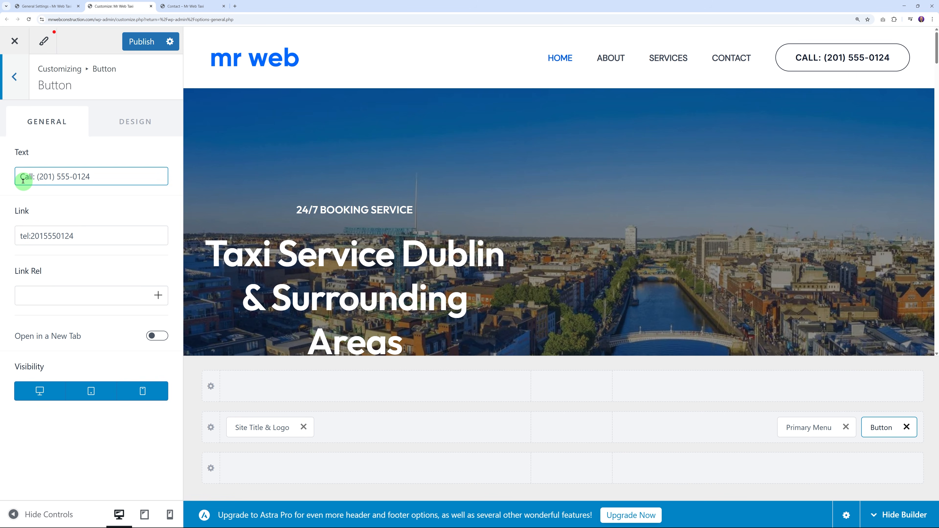
pyautogui.click(435, 262)
# Step: Publish the Customizer changes and close the Customizer
pyautogui.scroll(-3, 456, 263)
pyautogui.scroll(-2, 456, 262)
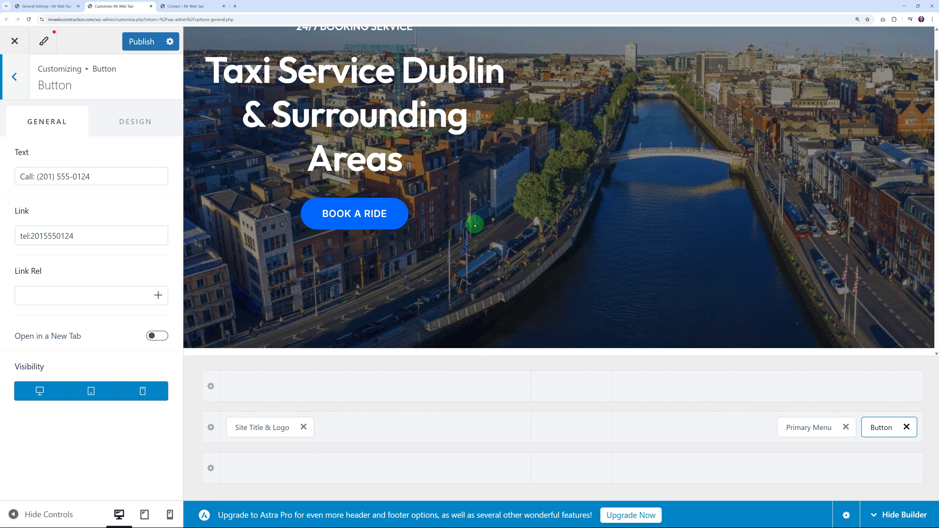
pyautogui.scroll(-15, 456, 232)
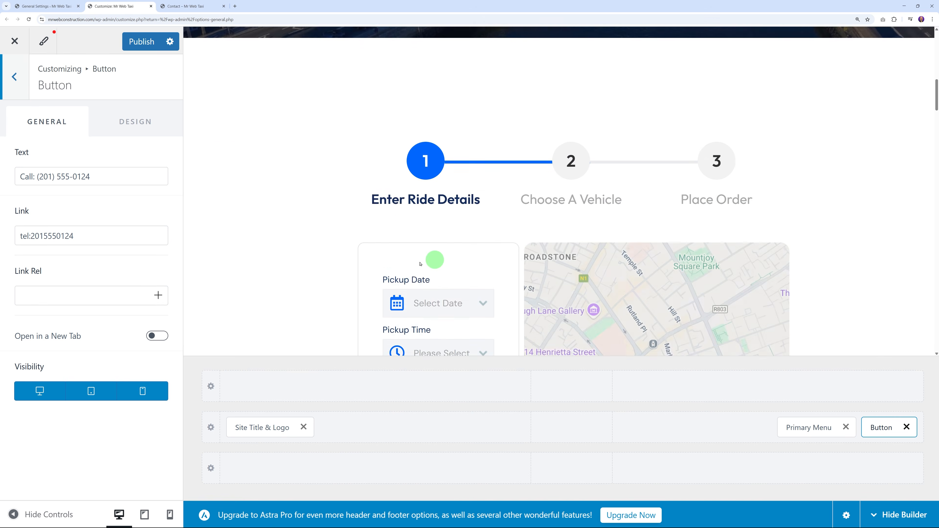
pyautogui.scroll(-10, 296, 282)
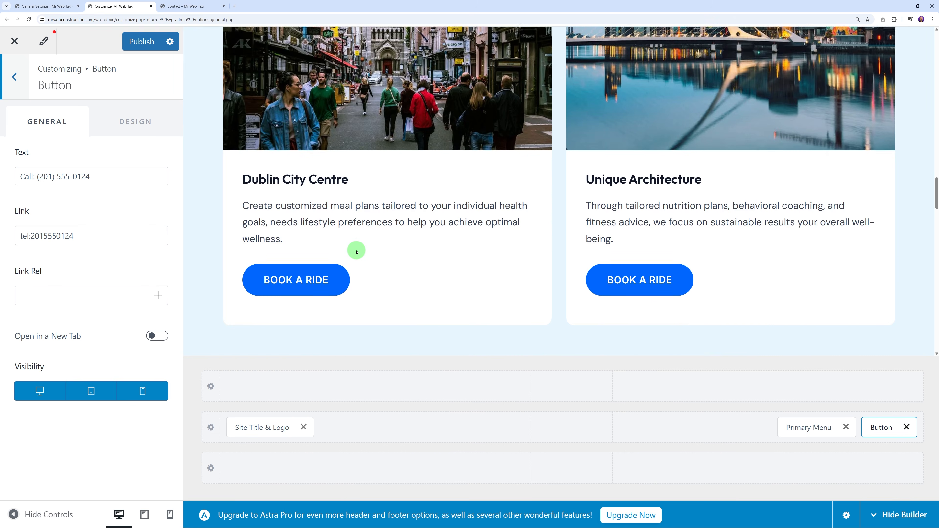
pyautogui.scroll(20, 532, 245)
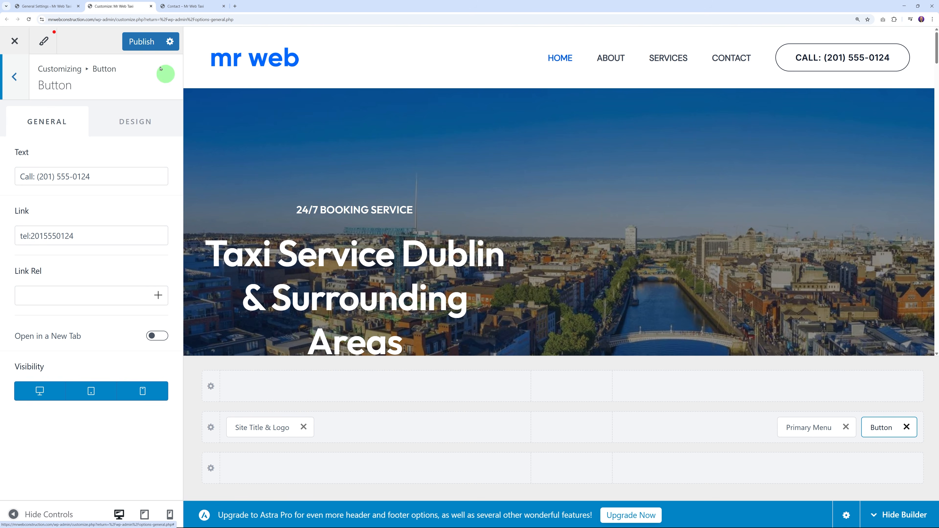
pyautogui.click(139, 43)
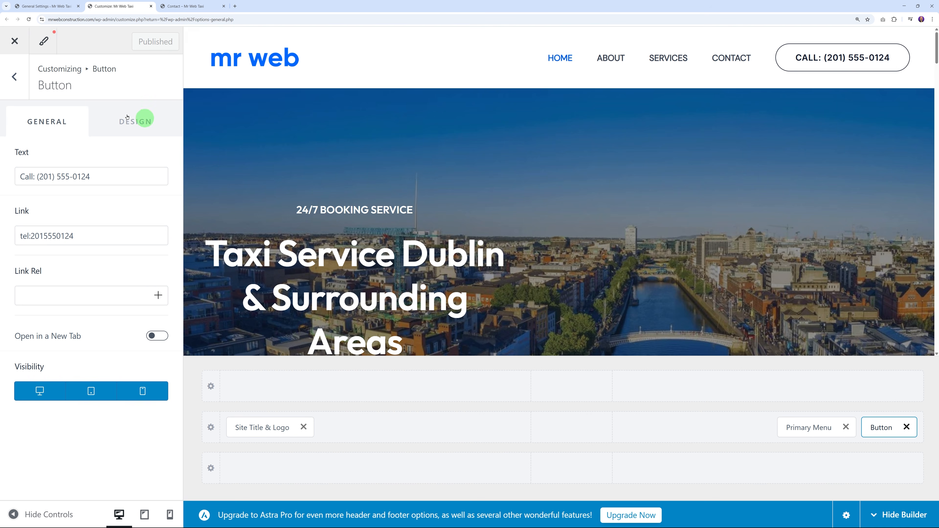
pyautogui.click(15, 42)
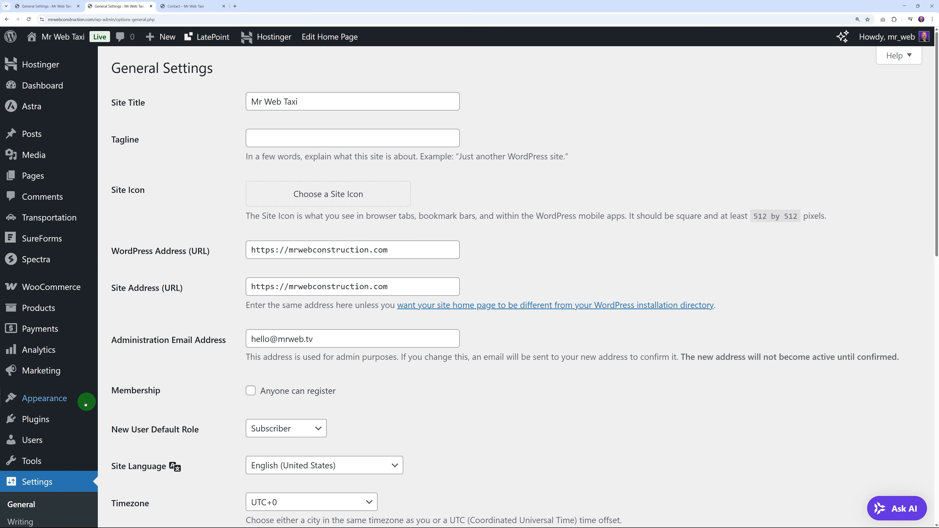
# Step: Load the Primary Menu in the Menus editor
pyautogui.moveTo(54, 399)
pyautogui.click(129, 462)
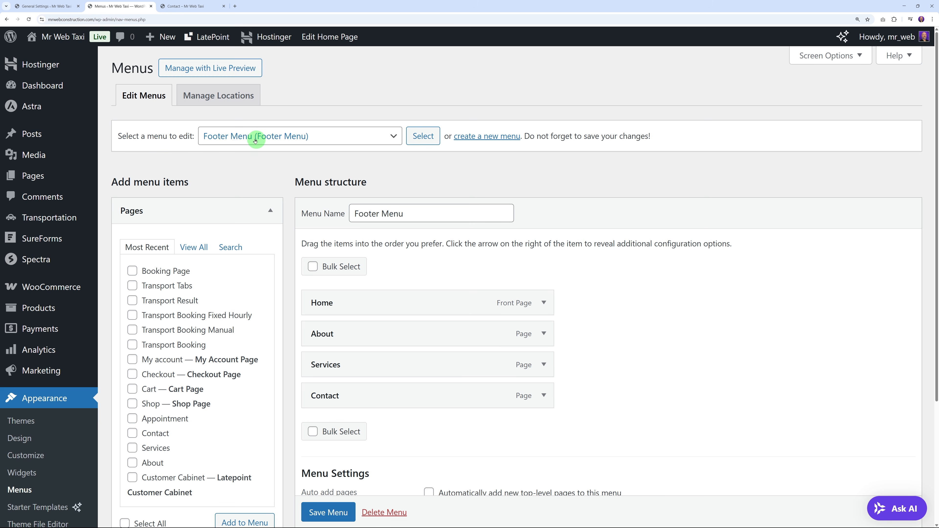
pyautogui.click(339, 142)
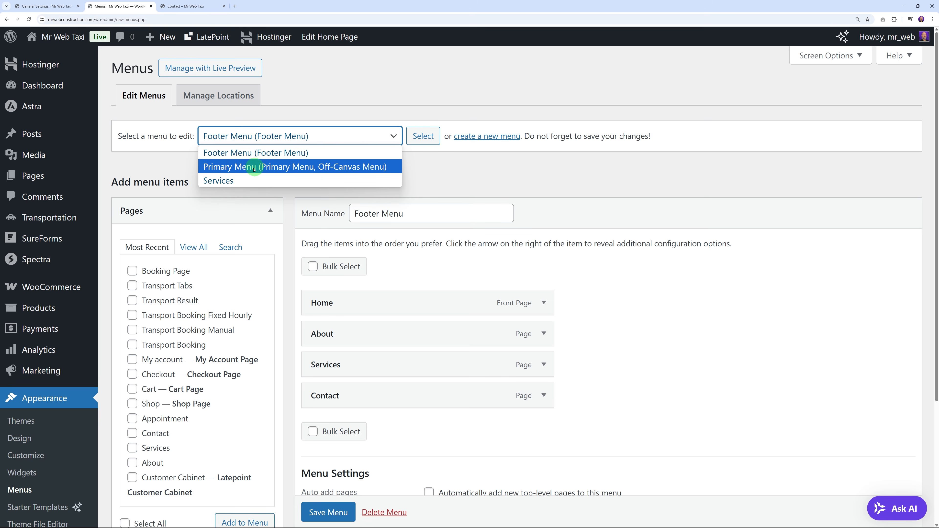
pyautogui.click(224, 167)
pyautogui.click(423, 136)
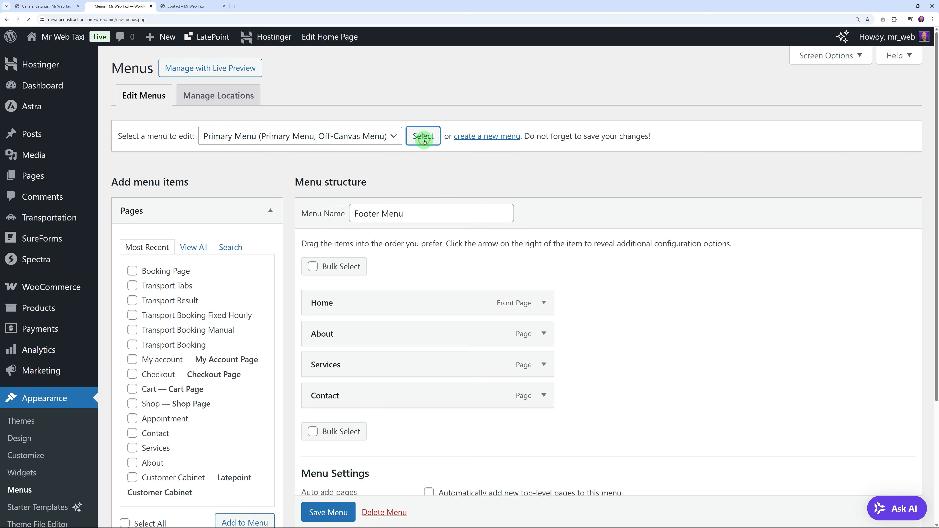
# Step: Bulk-remove the About and Services items from the Primary Menu
pyautogui.scroll(-3, 614, 244)
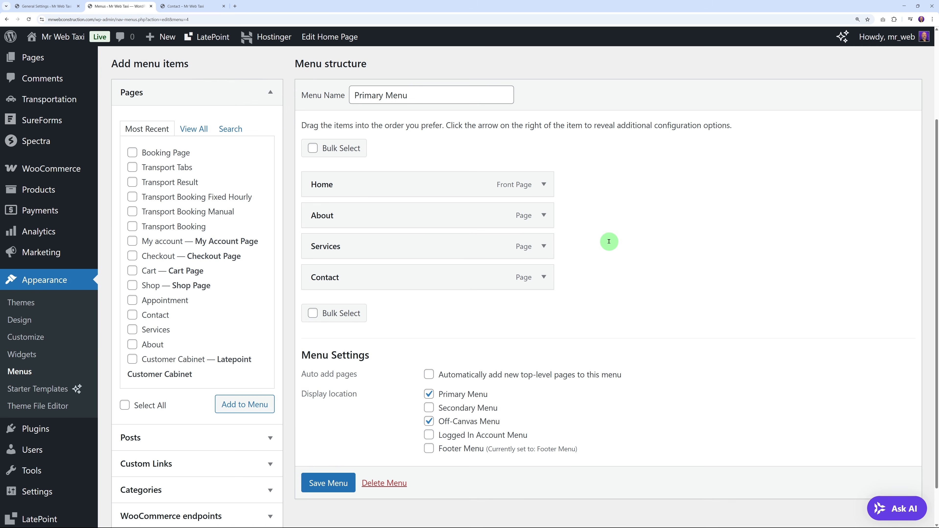
pyautogui.click(313, 310)
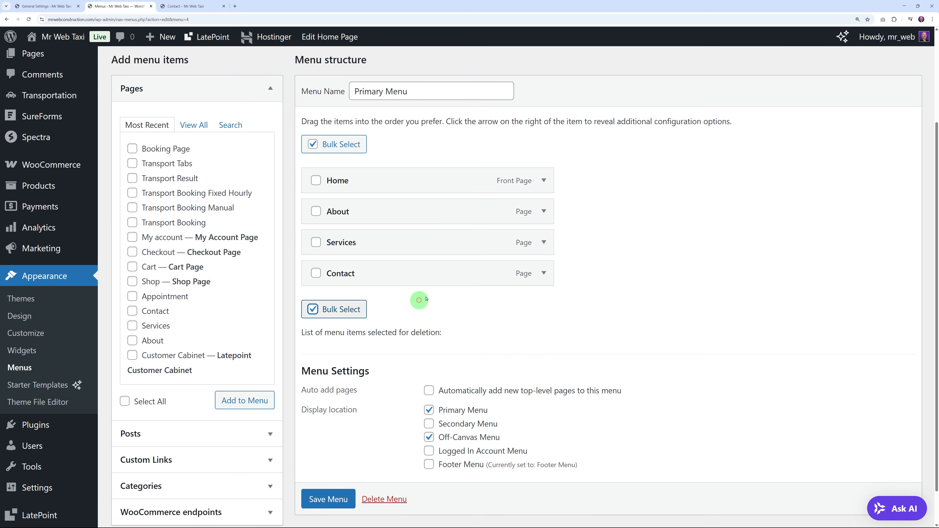
pyautogui.click(316, 212)
pyautogui.click(316, 243)
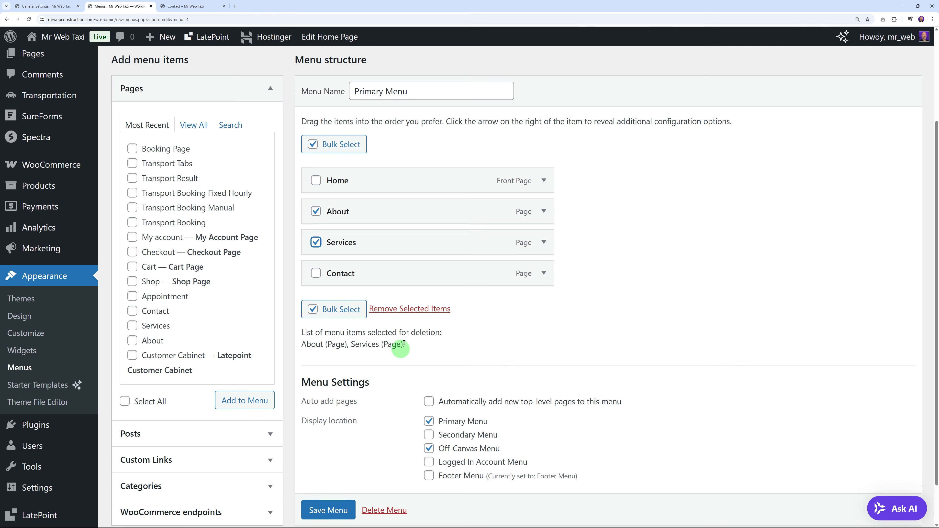
pyautogui.click(415, 310)
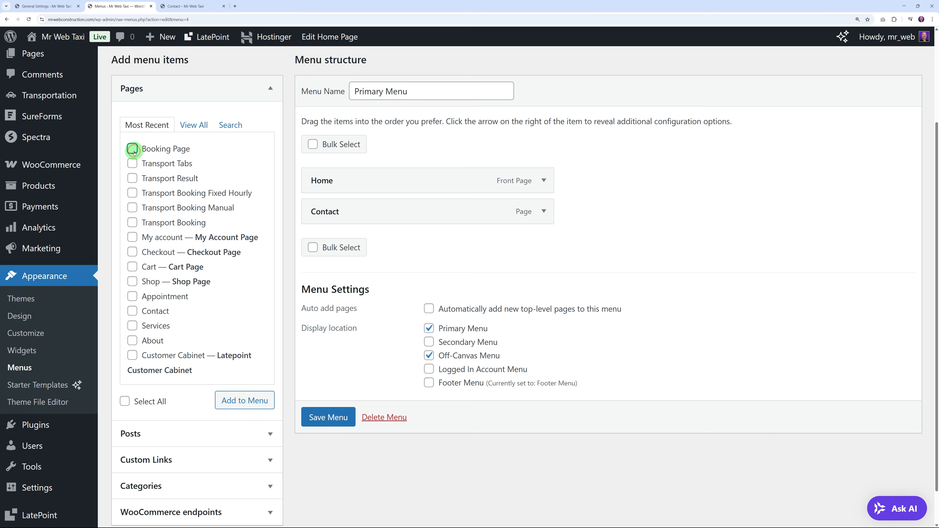
# Step: Add Booking Page above Contact, save the menu, and view the live Contact page
pyautogui.click(237, 399)
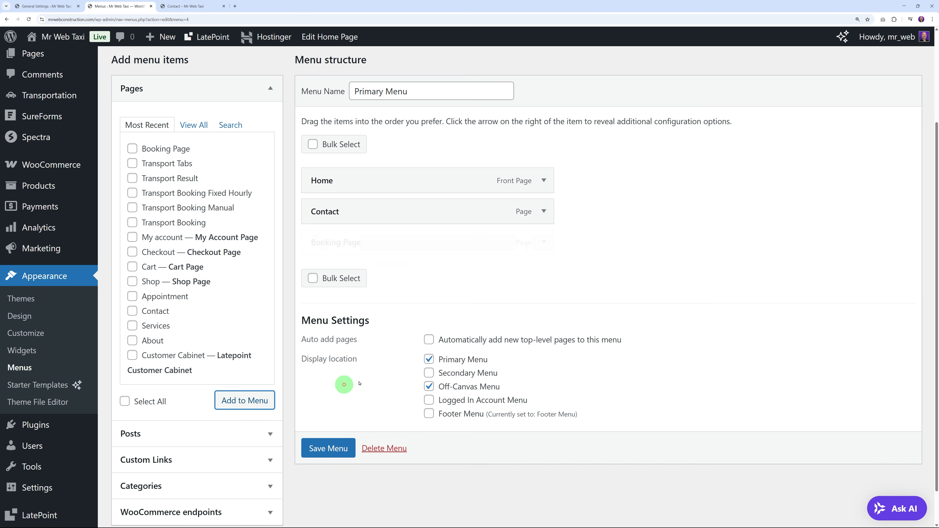
pyautogui.moveTo(392, 243); pyautogui.dragTo(391, 213)
pyautogui.click(337, 448)
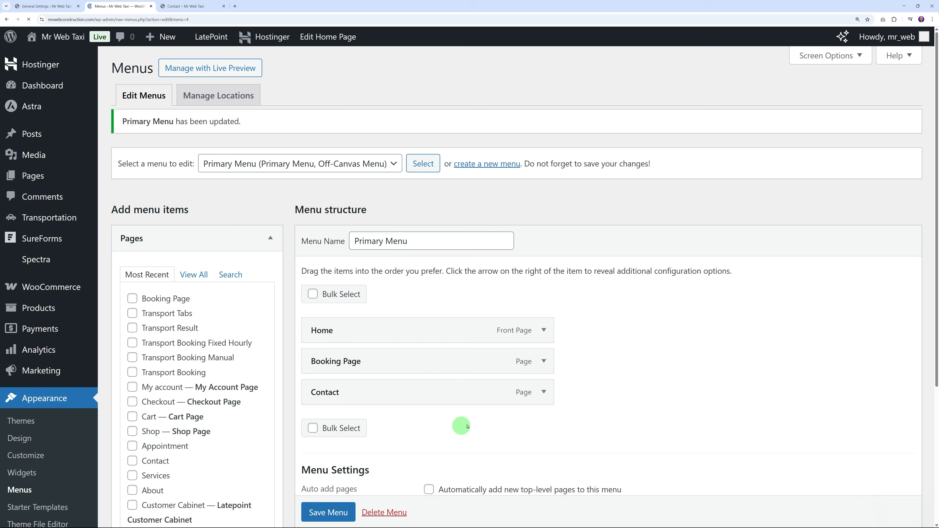
pyautogui.click(208, 6)
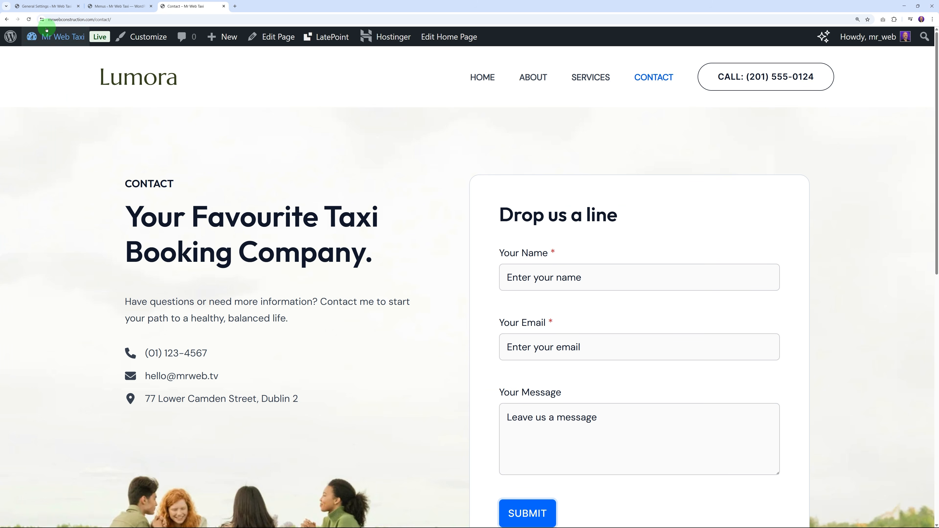
# Step: Rename the Booking Page menu item's navigation label to 'Book a Ride' and save the menu
pyautogui.click(122, 86)
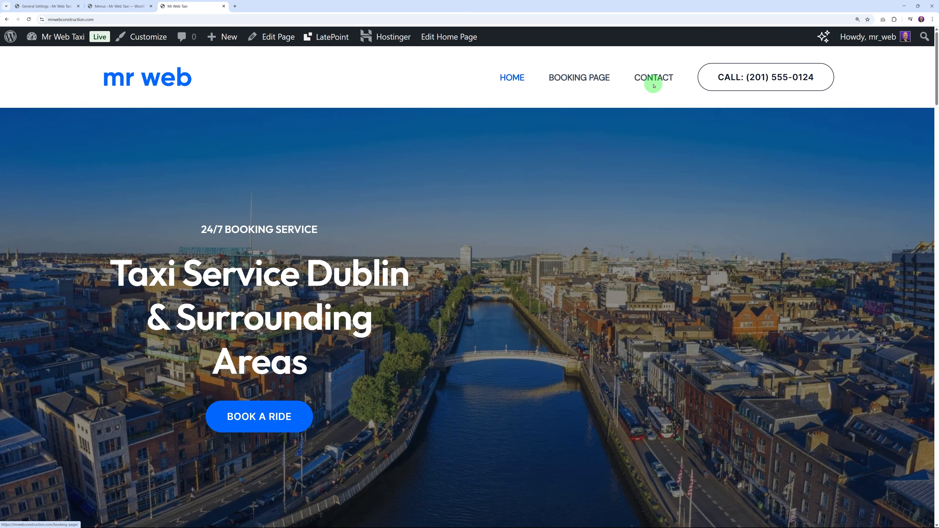
pyautogui.click(124, 6)
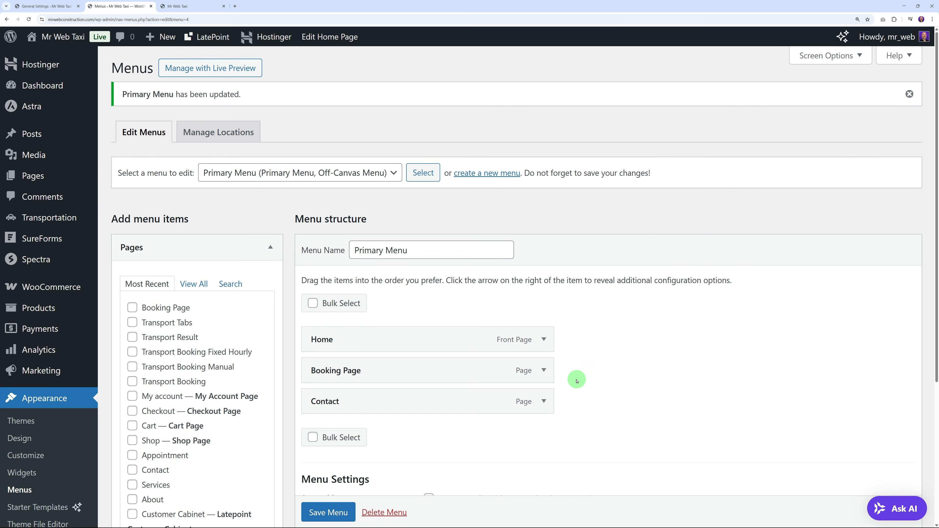
pyautogui.click(543, 374)
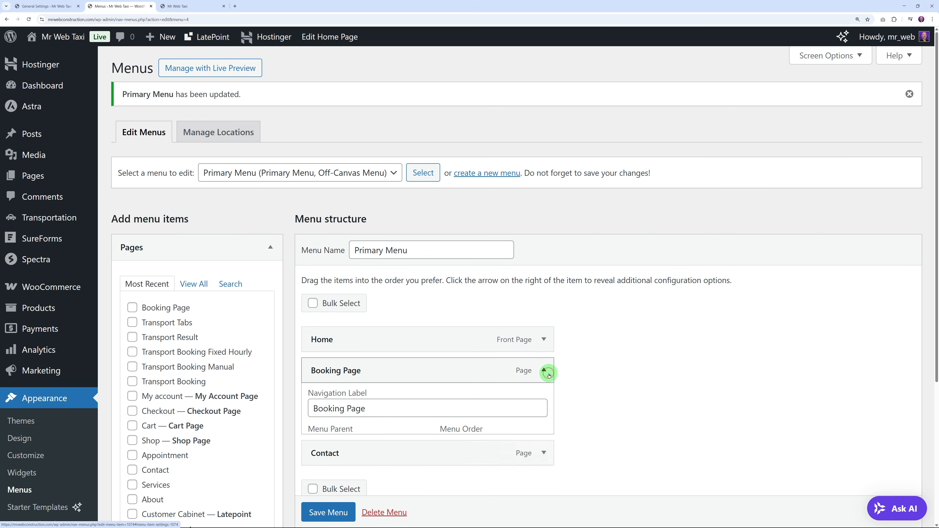
pyautogui.moveTo(332, 413); pyautogui.dragTo(394, 412)
pyautogui.press('BackSpace')
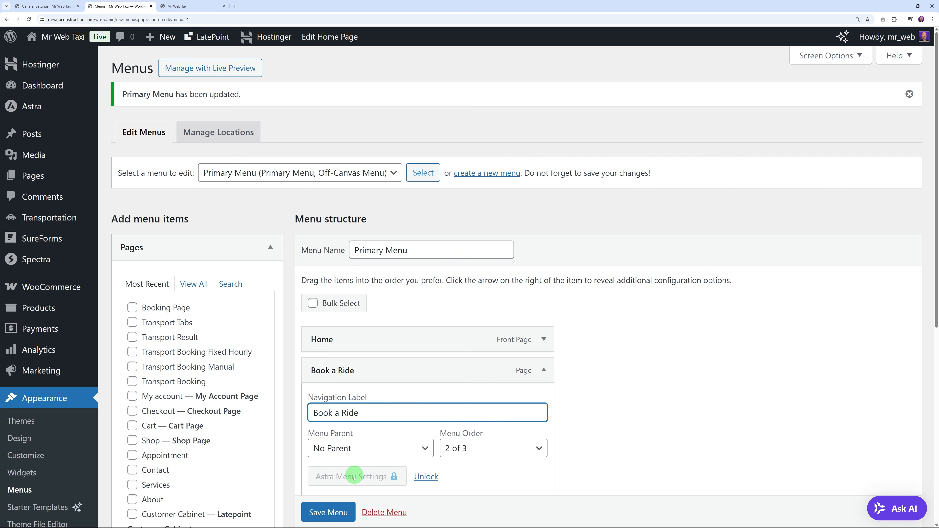
pyautogui.click(328, 512)
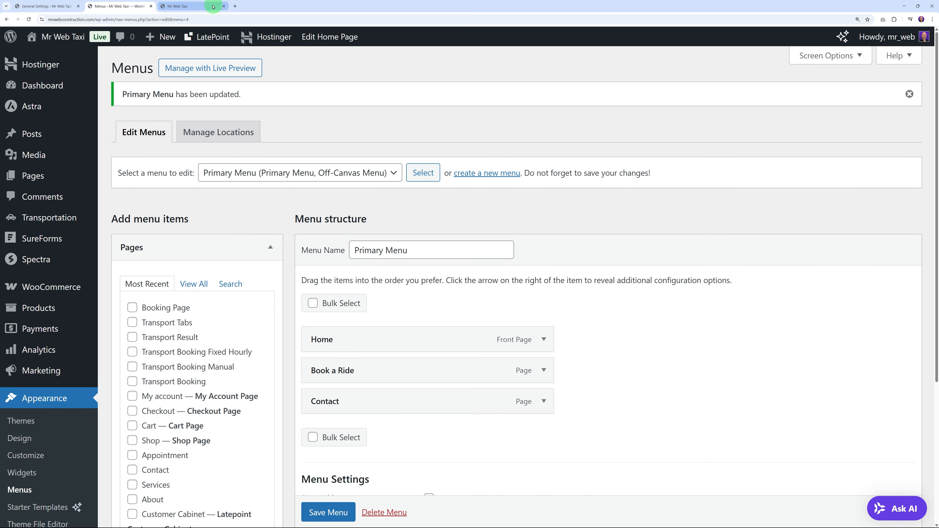
# Step: Reload the live home page to confirm Book a Ride appears, then return to the admin
pyautogui.click(213, 7)
pyautogui.click(187, 73)
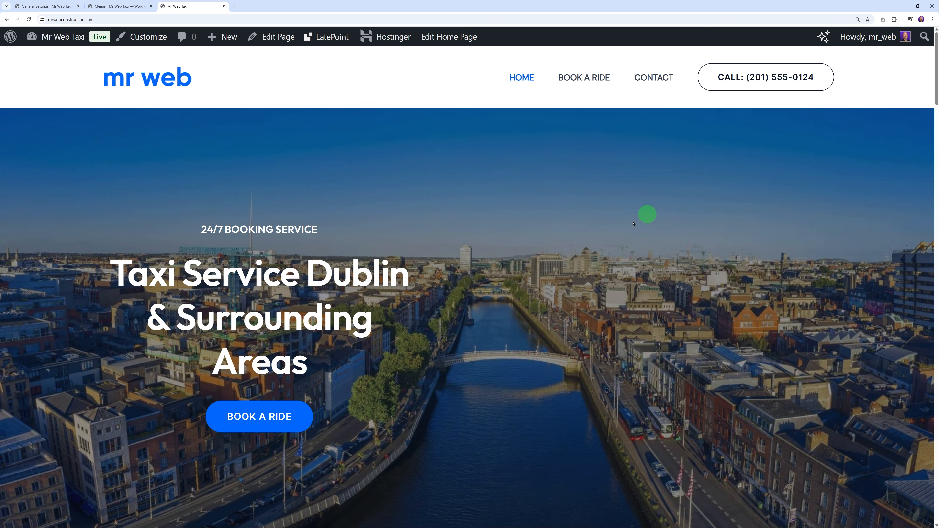
pyautogui.scroll(-5, 604, 264)
pyautogui.scroll(-15, 604, 264)
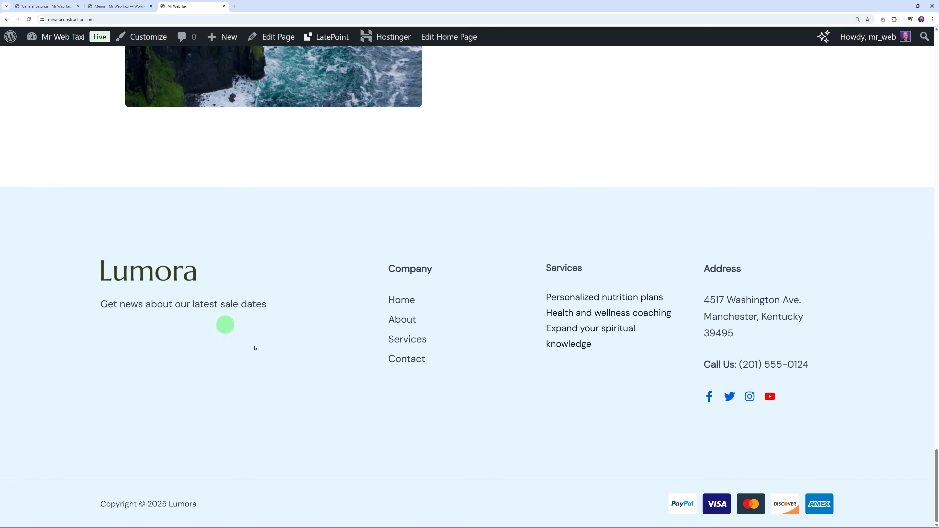
pyautogui.click(129, 7)
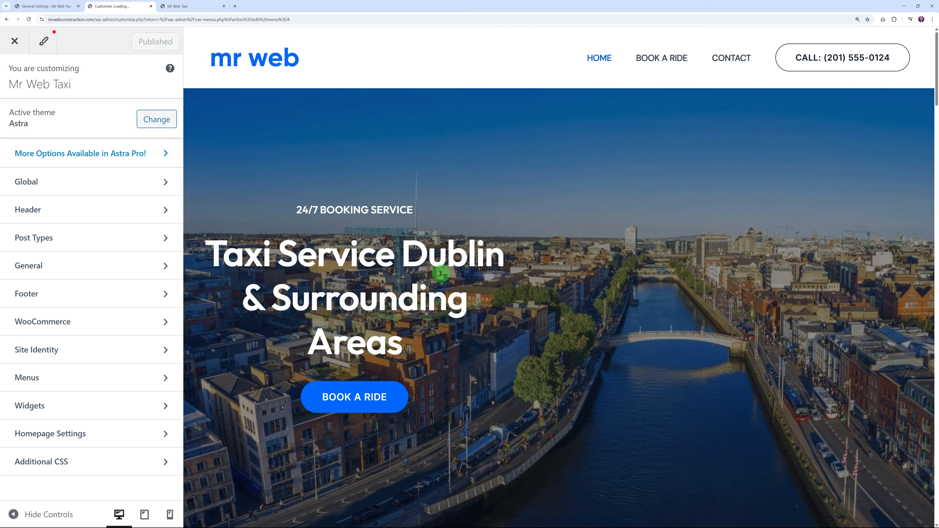
# Step: Inspect the Lumora footer block's settings in the Customizer footer builder
pyautogui.scroll(-15, 440, 272)
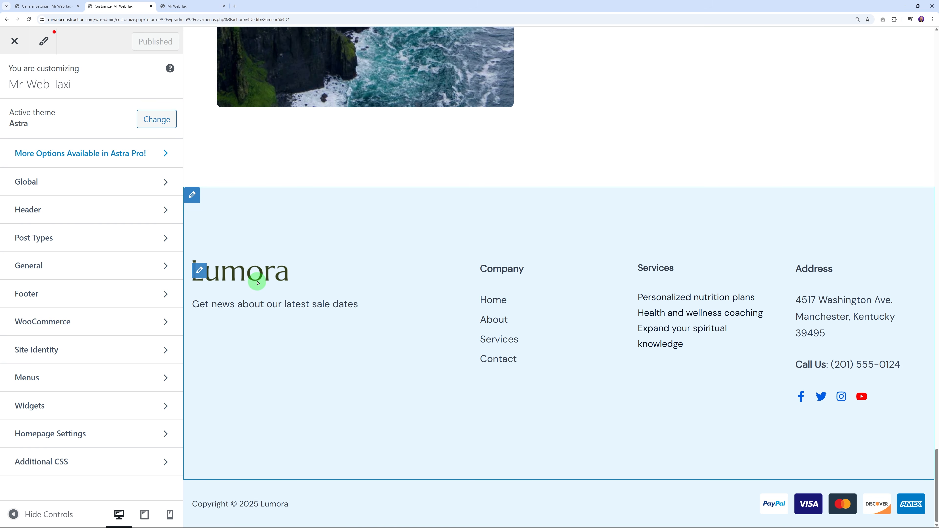
pyautogui.click(200, 271)
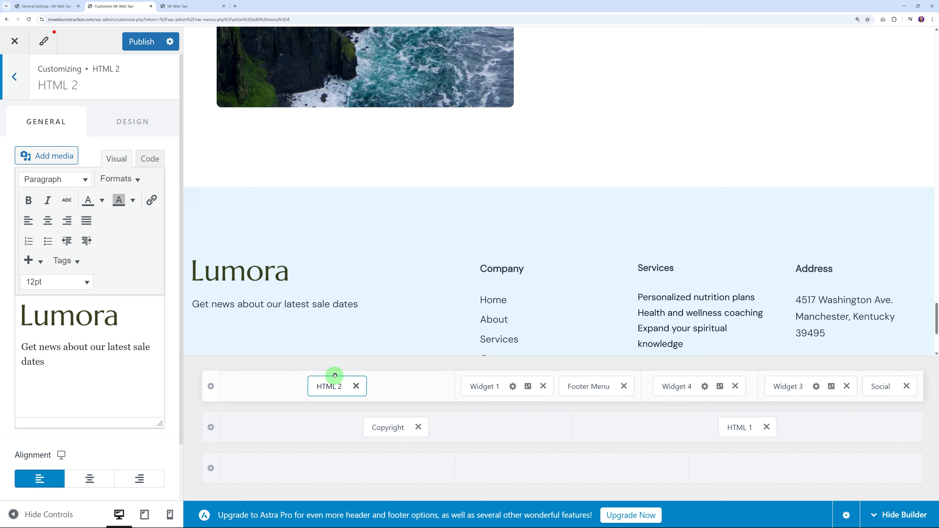
pyautogui.click(14, 78)
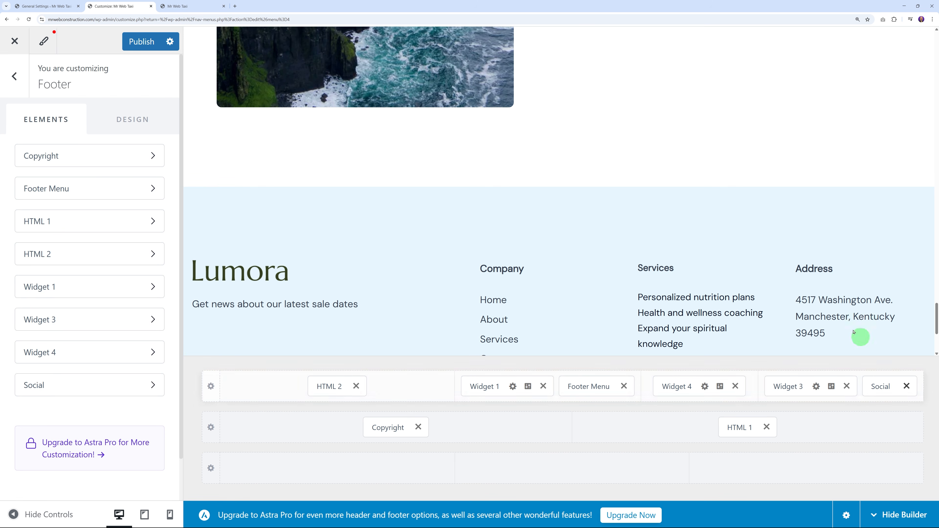
pyautogui.scroll(-5, 854, 332)
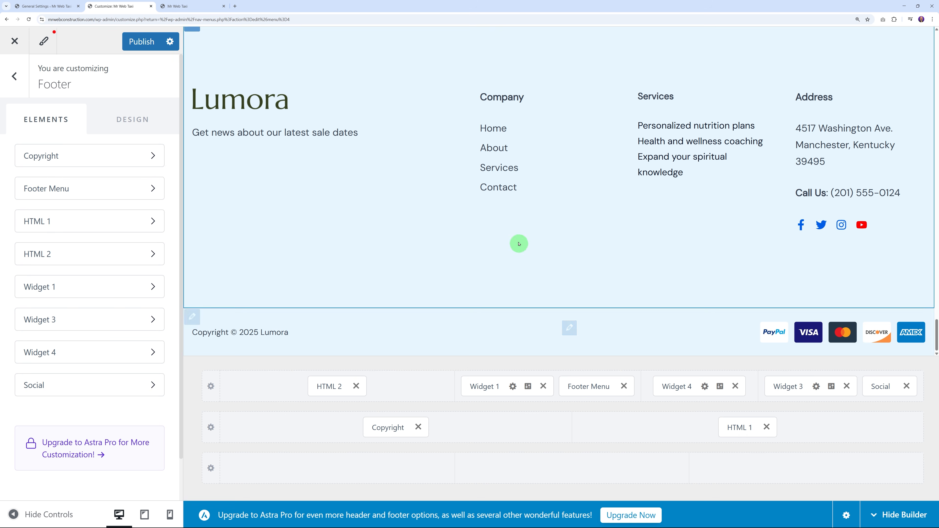
pyautogui.scroll(3, 511, 243)
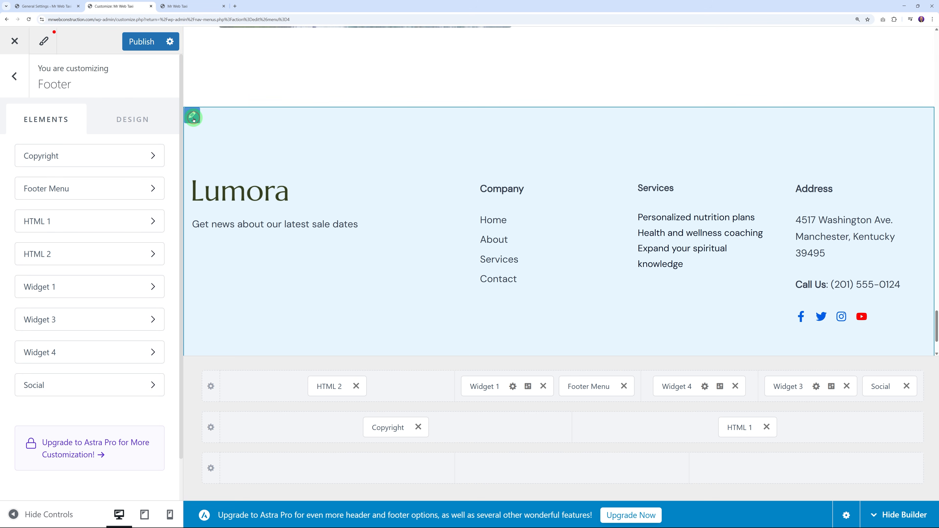
# Step: Move the Social icons element beside Copyright in the middle footer row
pyautogui.click(193, 117)
pyautogui.rightClick(193, 122)
pyautogui.click(664, 389)
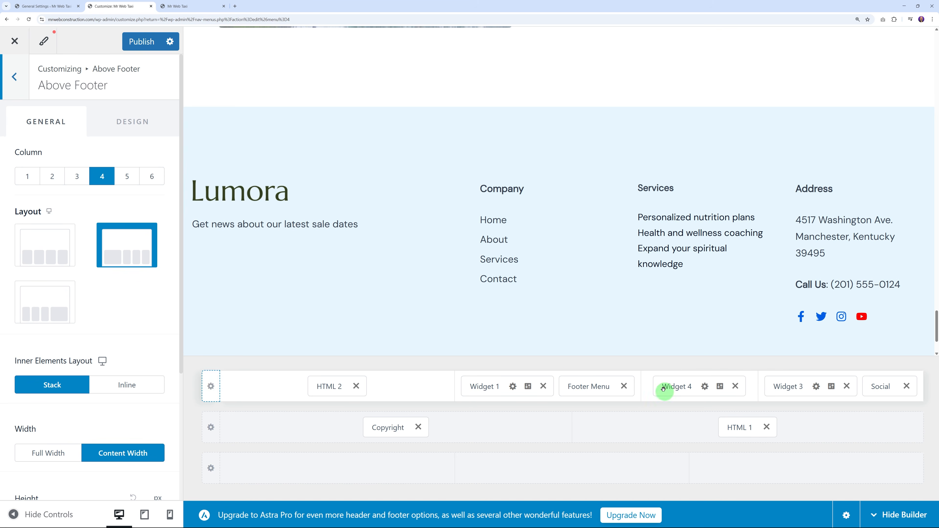
pyautogui.scroll(-1, 872, 244)
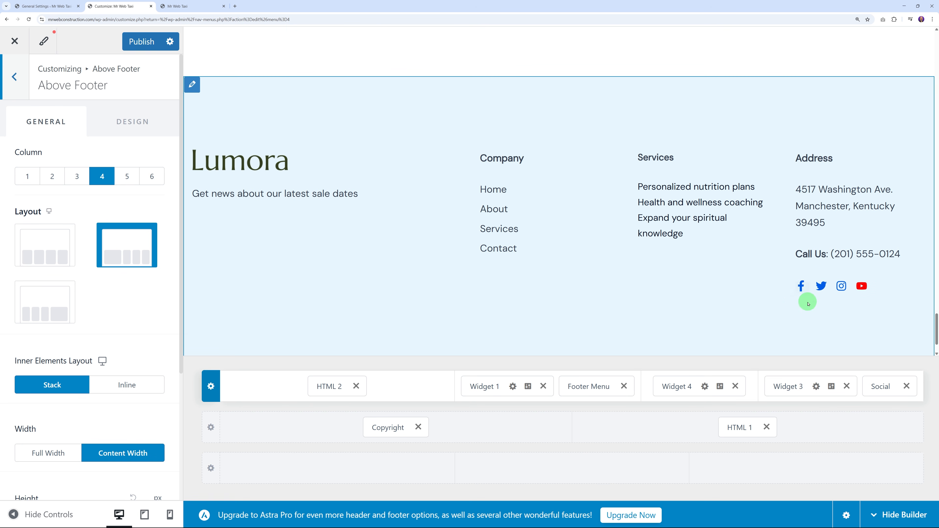
pyautogui.scroll(-2, 808, 303)
pyautogui.moveTo(880, 386); pyautogui.dragTo(740, 427)
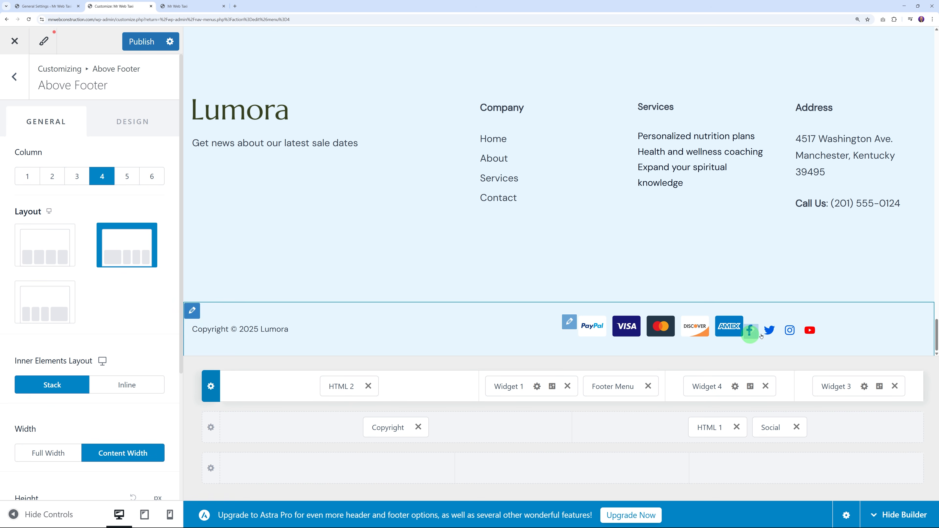
pyautogui.moveTo(777, 426); pyautogui.dragTo(497, 434)
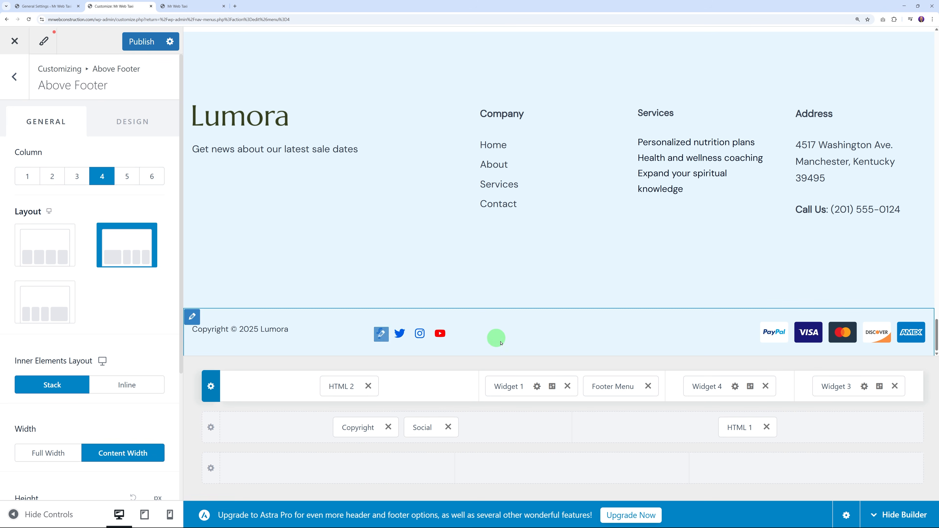
# Step: Remove Widget 3, Widget 4, Footer Menu, Widget 1 and HTML 2 from the upper footer row
pyautogui.click(895, 386)
pyautogui.click(765, 386)
pyautogui.click(649, 386)
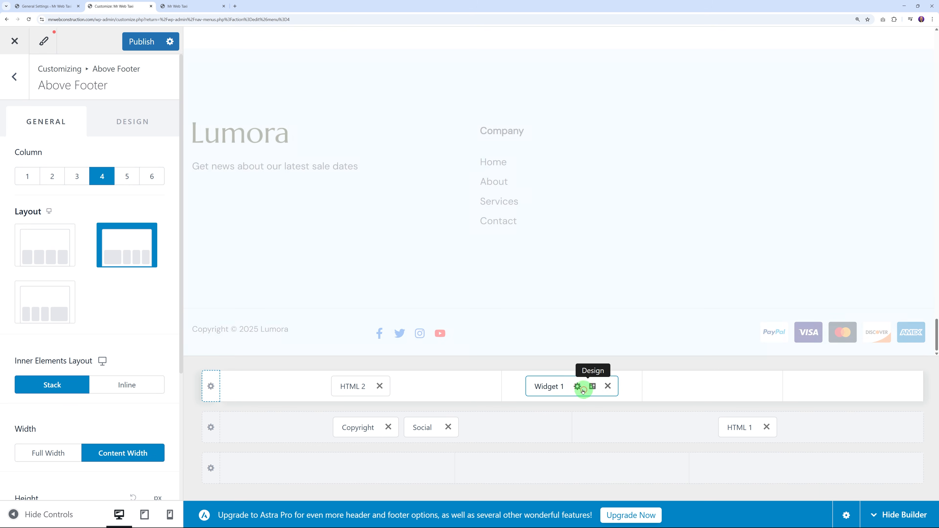
pyautogui.click(606, 386)
pyautogui.click(379, 386)
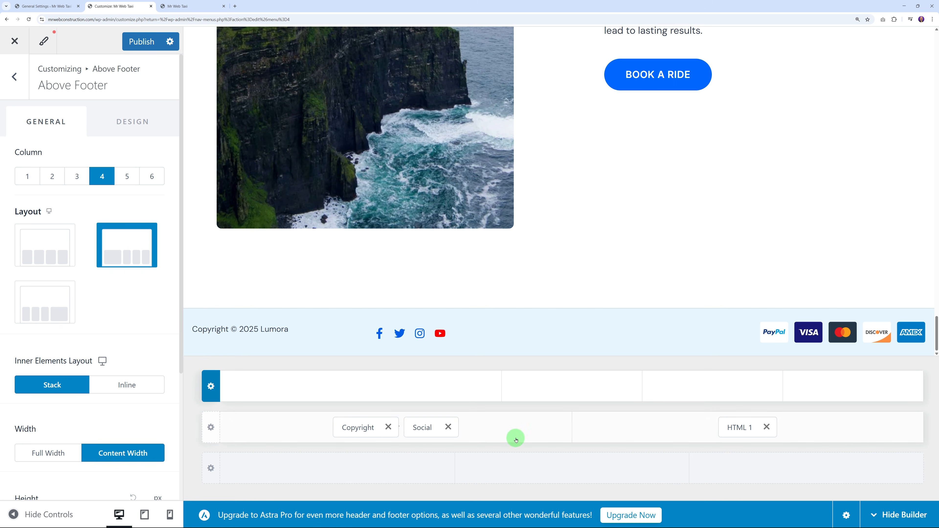
# Step: Set the Facebook social icon's link URL to the # placeholder
pyautogui.click(383, 336)
pyautogui.click(89, 218)
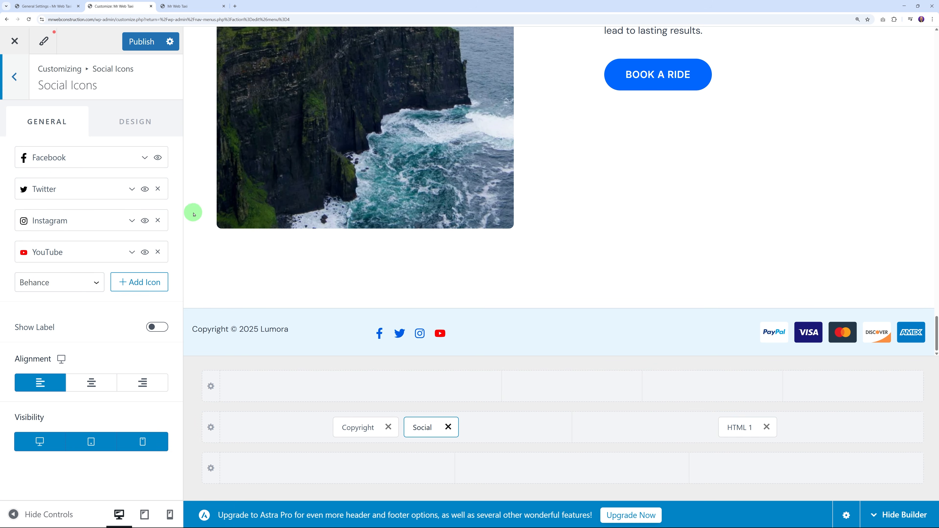
pyautogui.click(143, 157)
pyautogui.scroll(-3, 82, 319)
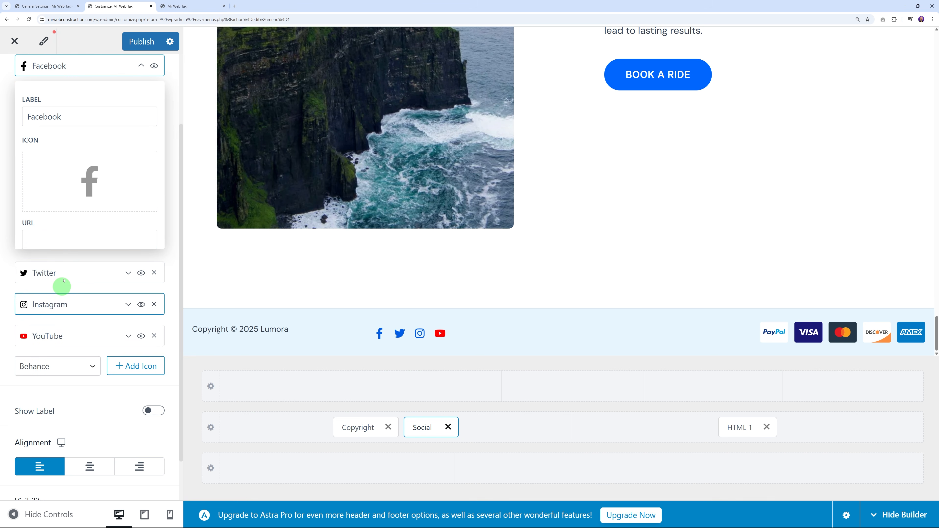
pyautogui.click(66, 240)
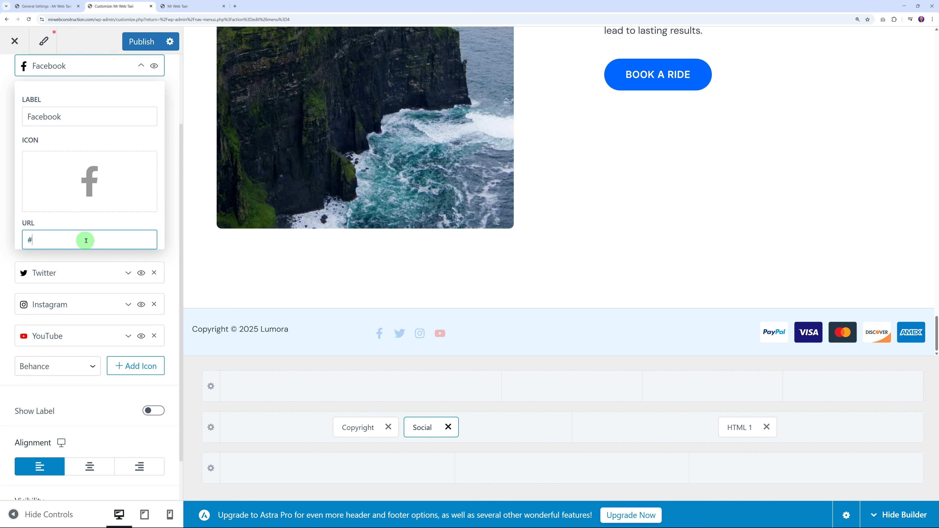
pyautogui.scroll(2, 83, 233)
pyautogui.click(140, 128)
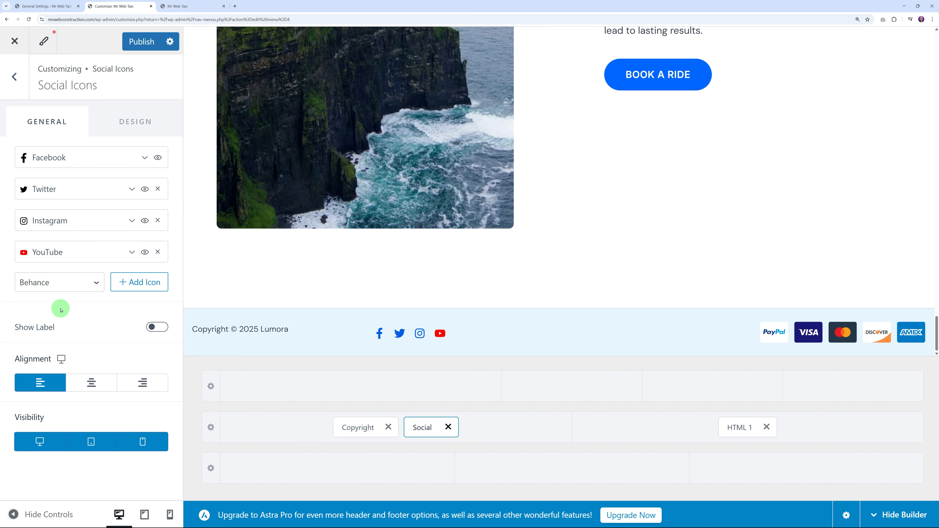
# Step: Publish the Customizer changes and reload the live site to check the simplified footer
pyautogui.click(141, 42)
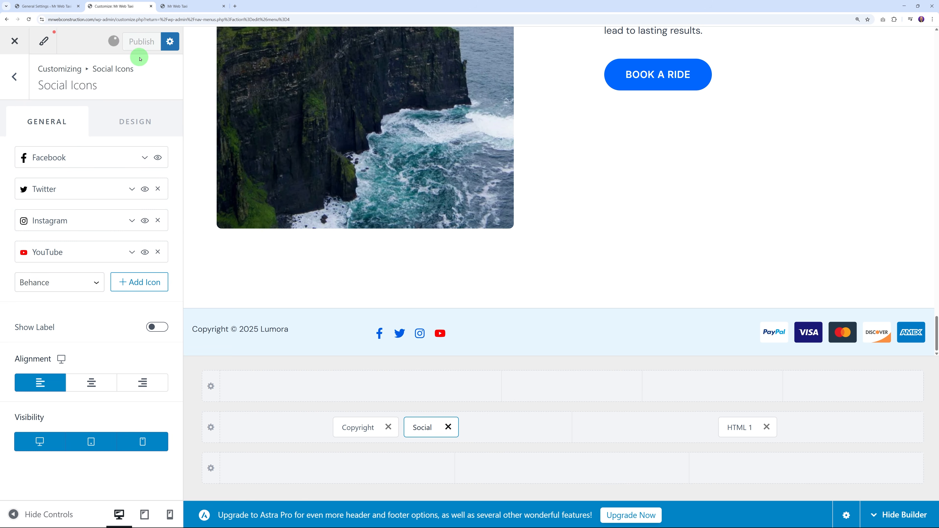
pyautogui.click(184, 5)
pyautogui.click(43, 25)
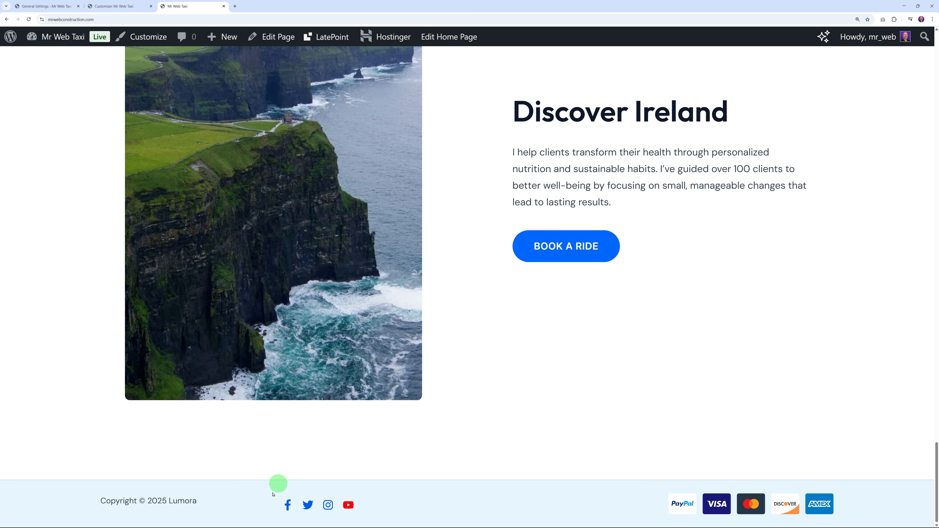
pyautogui.scroll(20, 814, 362)
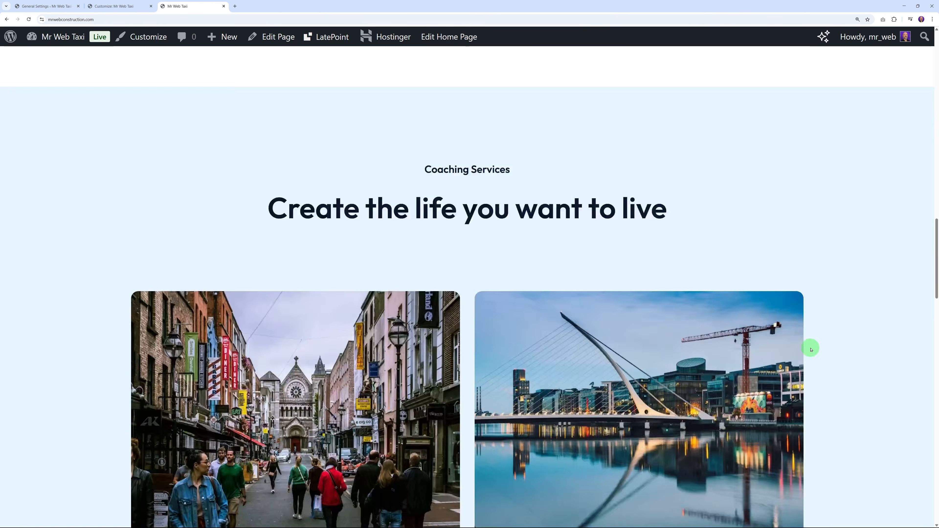